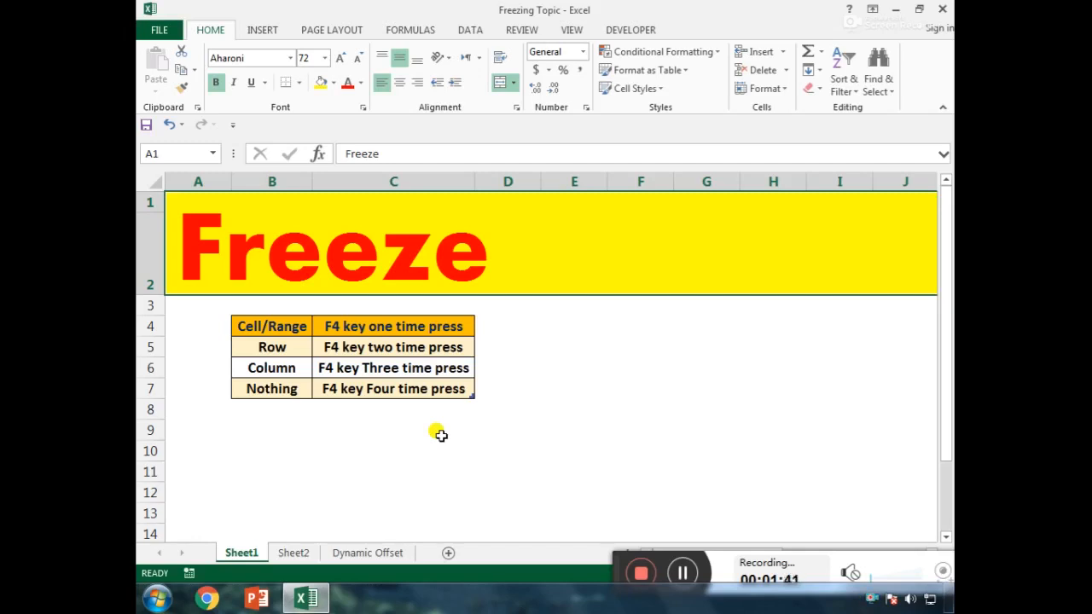
Step: Look across Sheet1 from the F4 key list to the Gst 18% table
key("Down")
key("Down")
key("Right")
key("Right")
key("Right")
key("Right")
key("Right")
key("Right")
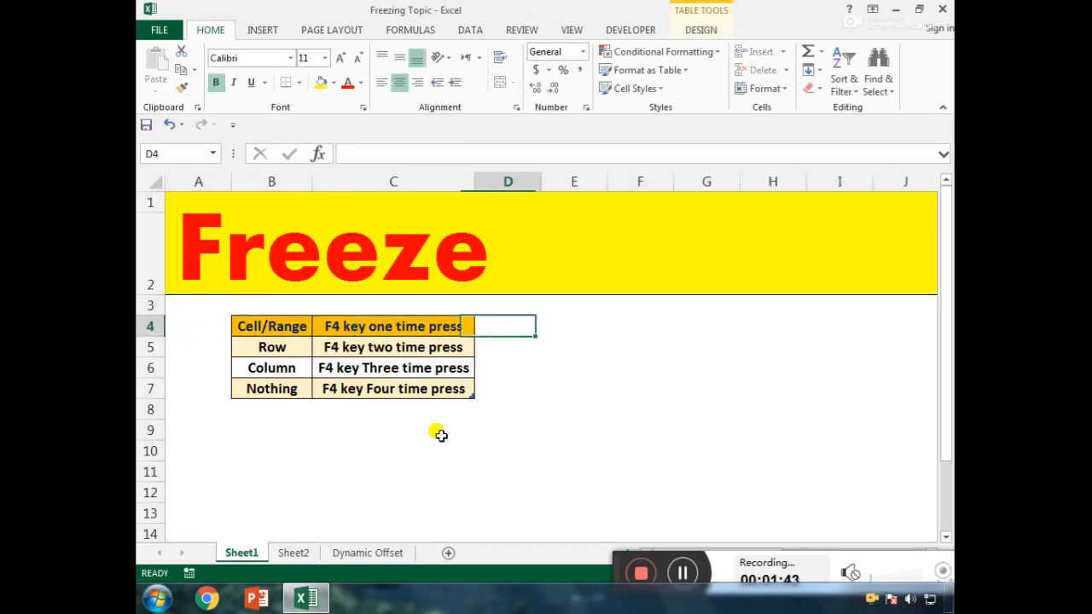
key("Right")
key("Right")
key("Right")
key("Right")
key("Right")
key("Right")
key("Right")
key("Right")
key("Right")
key("Right")
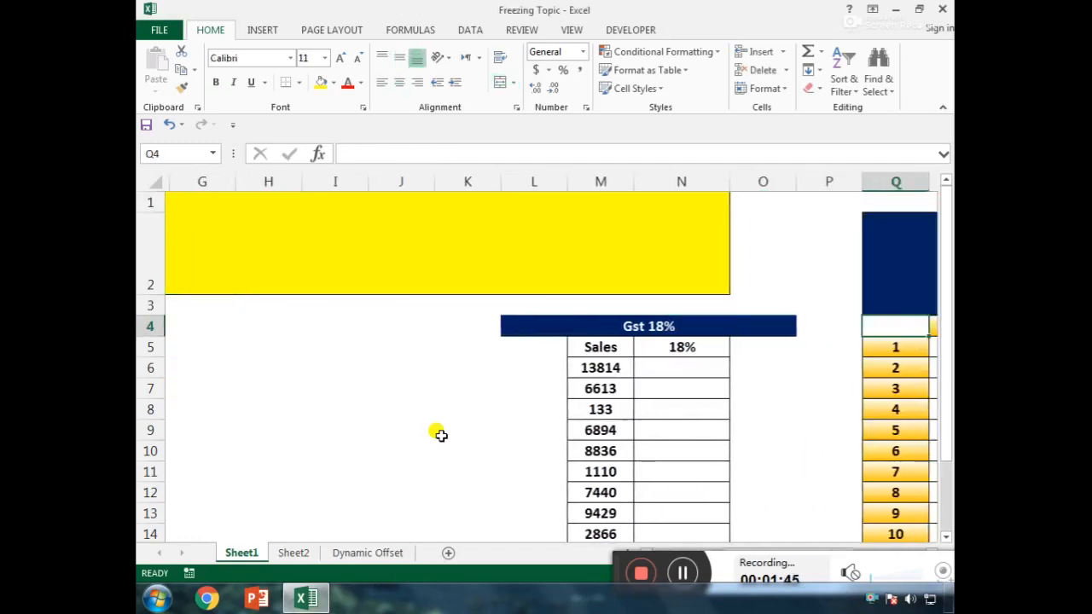
Step: Review the sales amounts in column M of the Gst 18% table down to its last rows
key("Down")
key("Down")
key("Down")
key("Left")
key("Left")
key("Left")
key("Left")
key("Down")
key("Down")
key("Down")
key("Down")
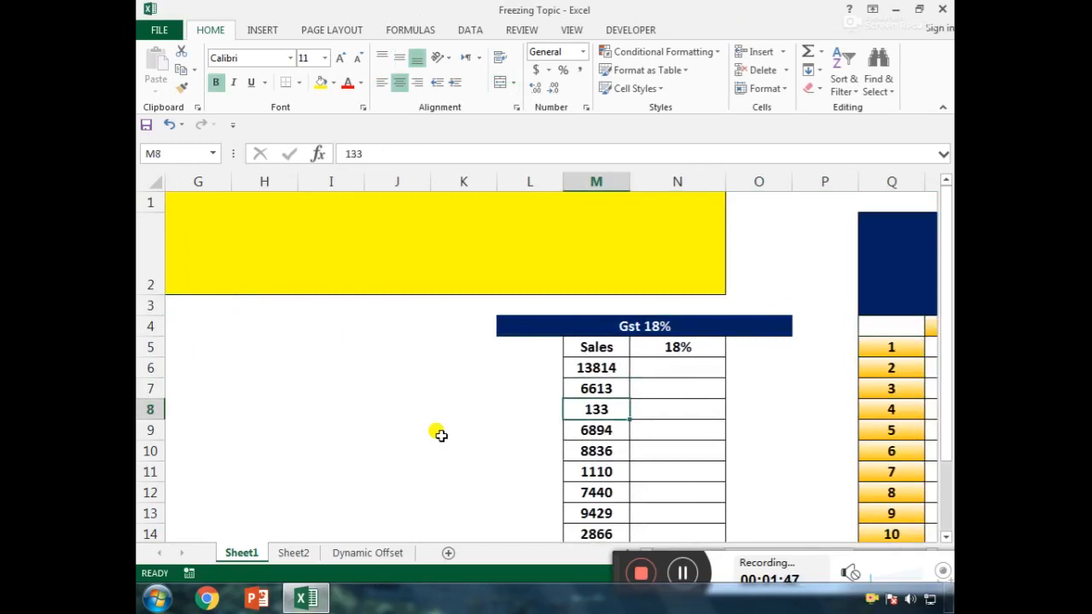
key("Down")
key("Down")
key("Down")
key("Down")
key("Down")
key("Up")
key("Up")
key("Up")
key("Up")
key("Up")
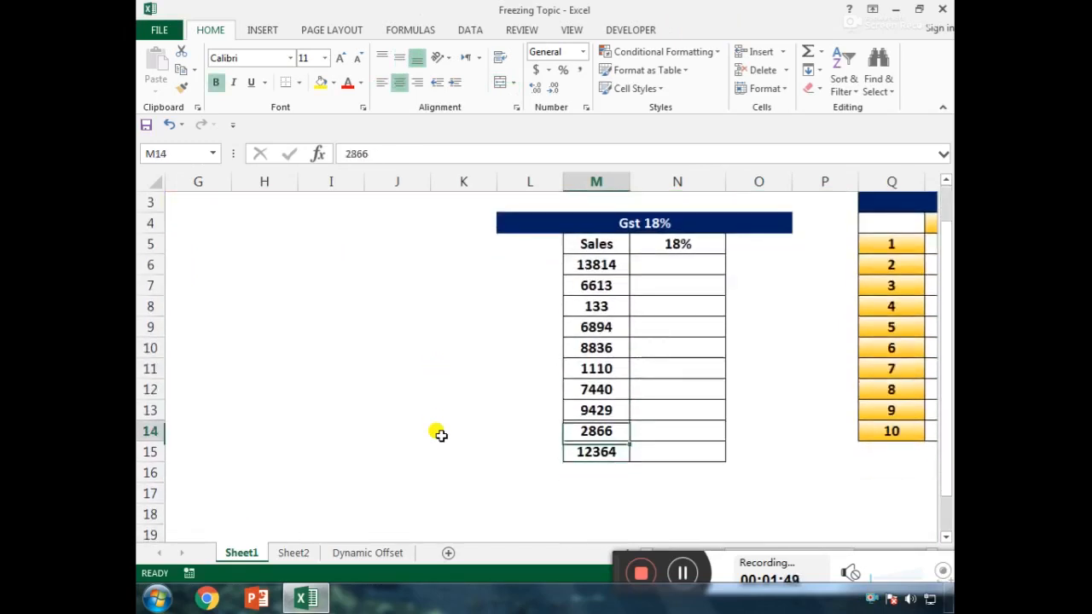
key("Up")
key("Up")
key("Up")
key("Up")
key("Up")
Step: Calculate the GST for the first sales amount by entering =M6*N5 in cell N6
key("Right")
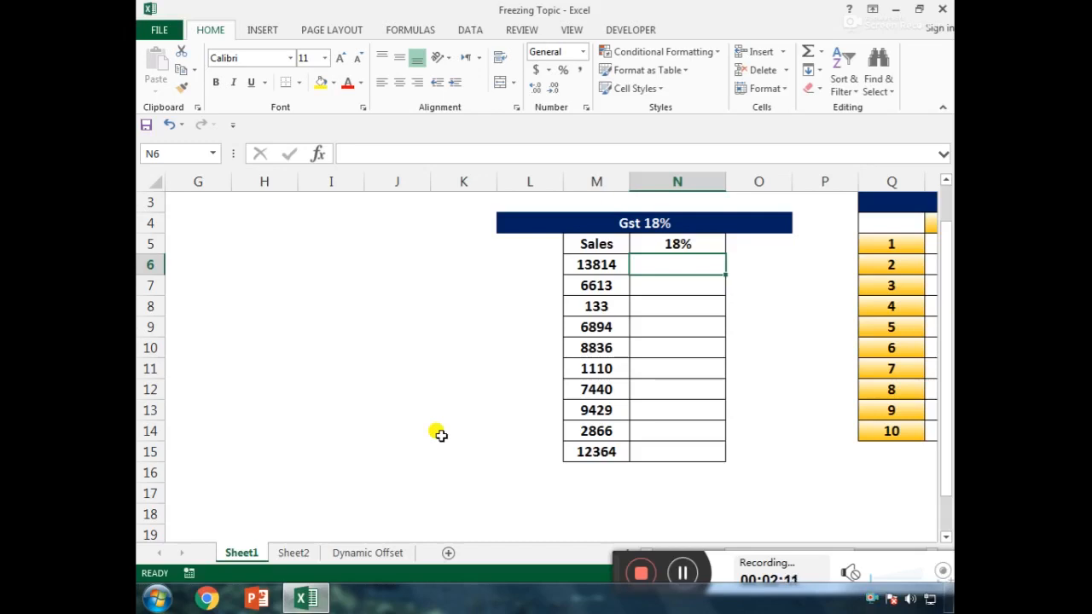
left_click_drag(594, 266, 603, 448)
left_click(673, 246)
left_click(671, 259)
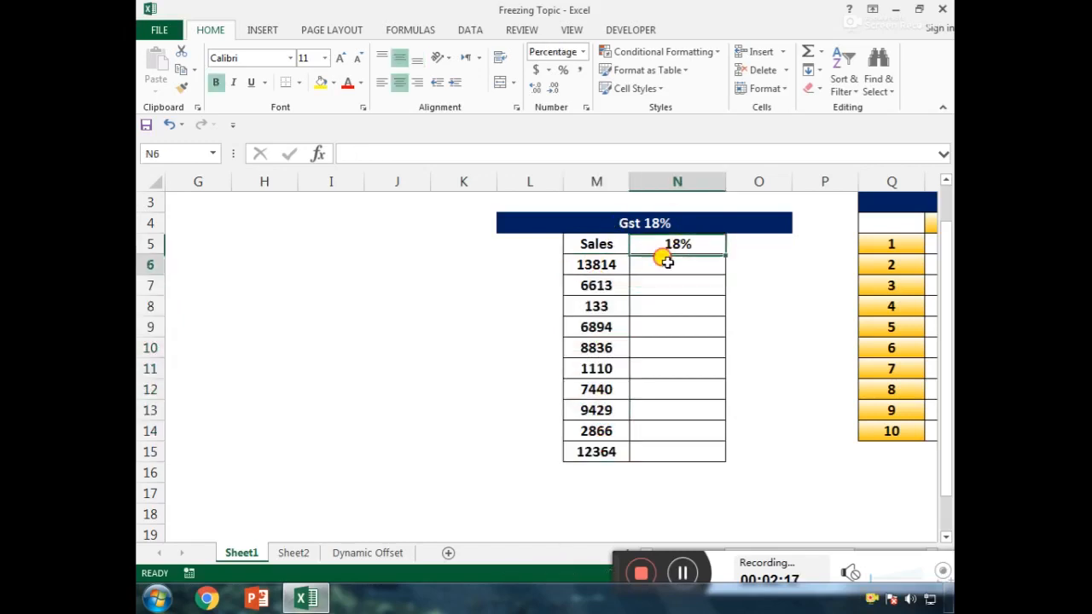
type("=")
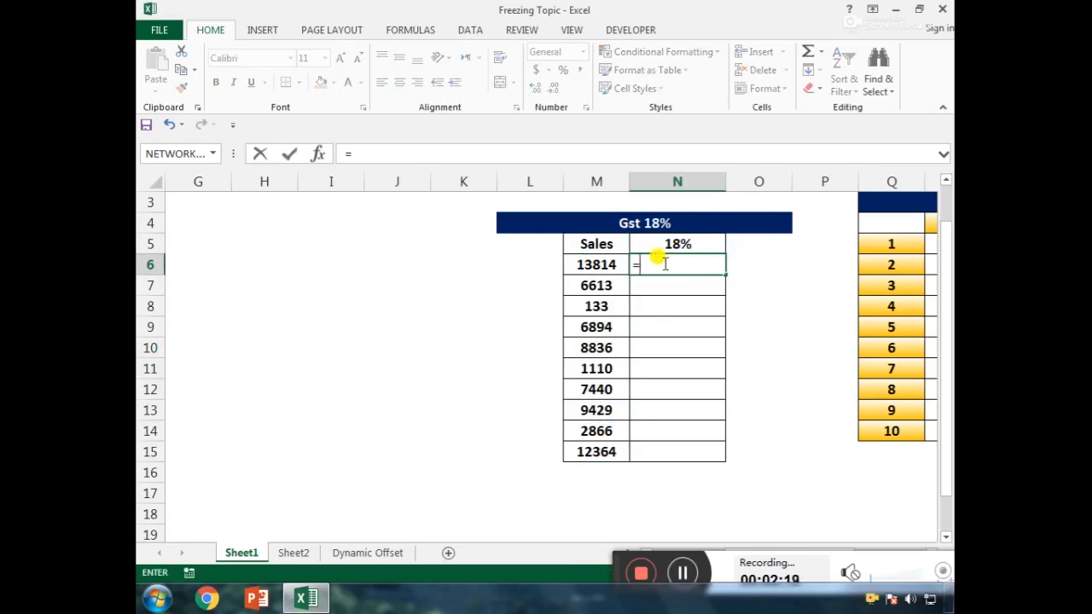
left_click(607, 267)
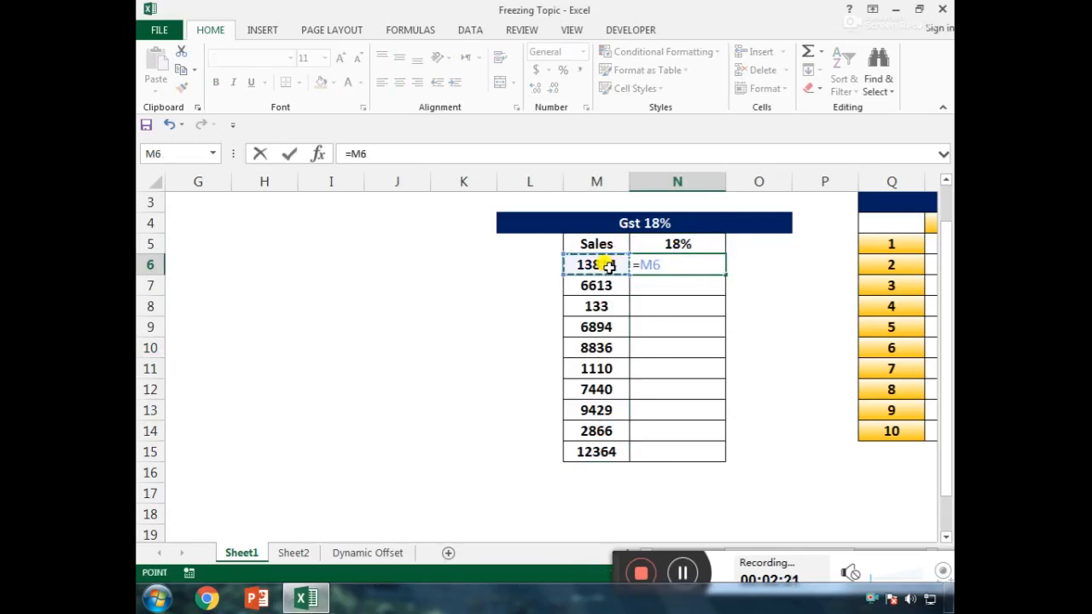
type("*")
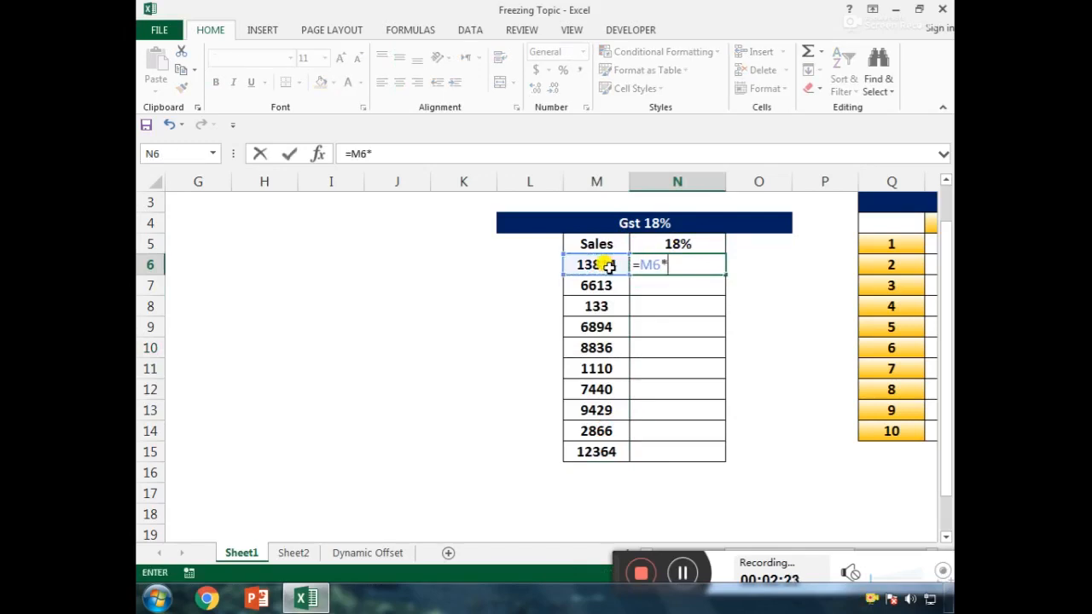
left_click(699, 244)
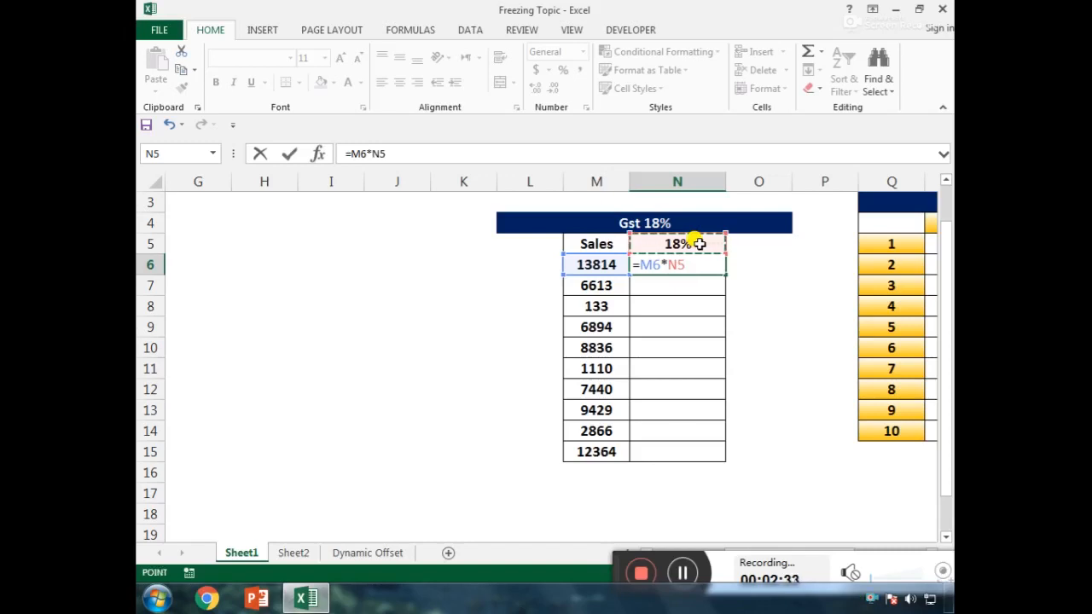
key("Return")
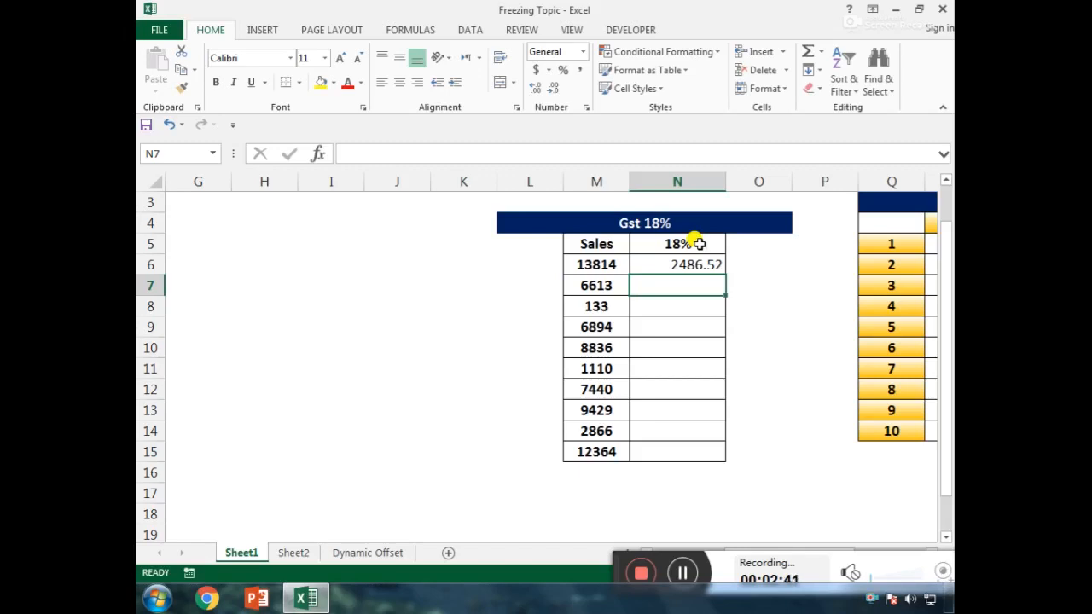
Step: Fill the relative GST formula from N6 down through N15
key("Up")
key("shift+Down")
key("shift+Down")
key("shift+Down")
key("shift+Down")
key("shift+Down")
key("shift+Down")
key("shift+Down")
key("shift+Down")
key("shift+Down")
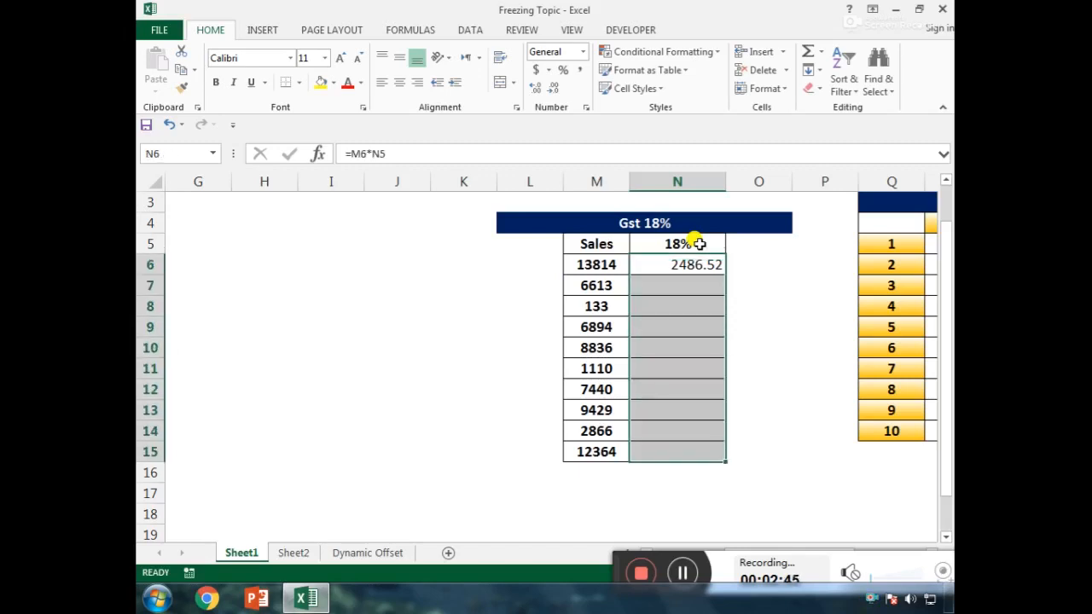
key("ctrl+d")
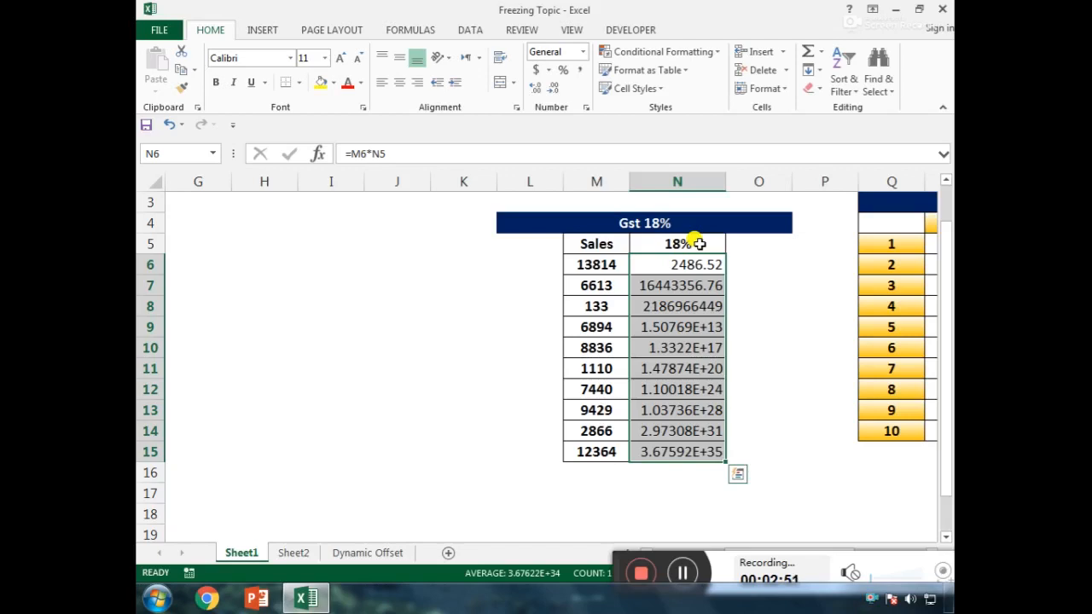
Step: Inspect the cell references used by the filled formulas in N7 and N15
key("Down")
key("F2")
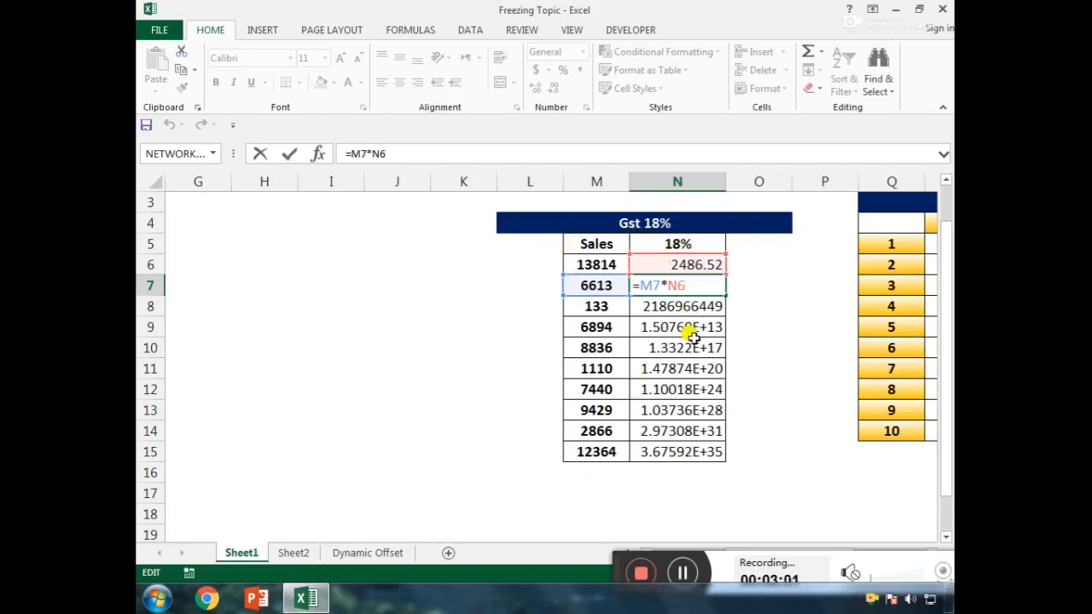
key("ctrl+Return")
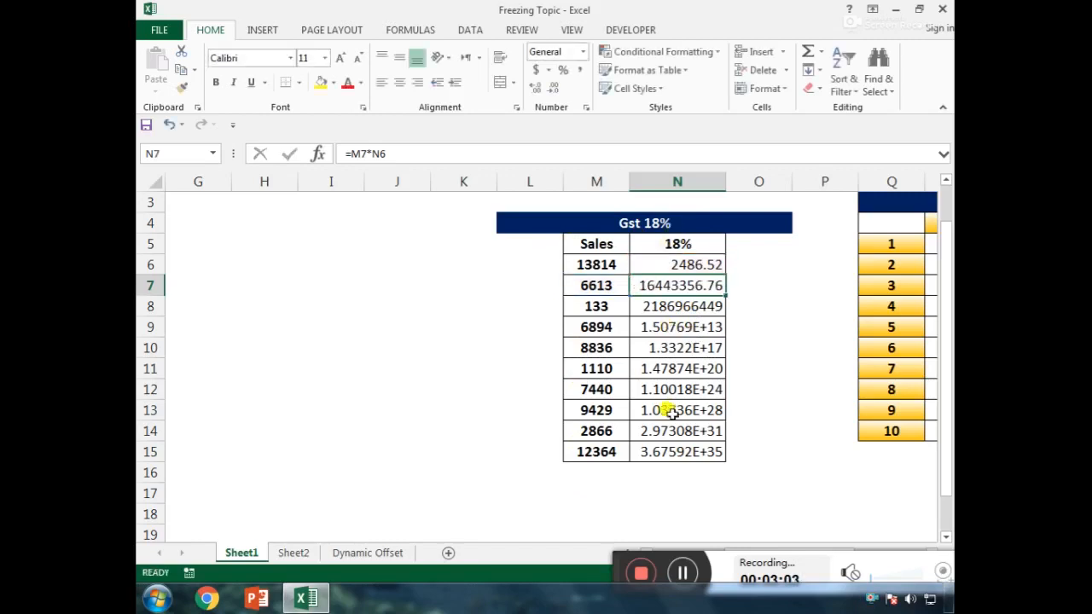
double_click(667, 457)
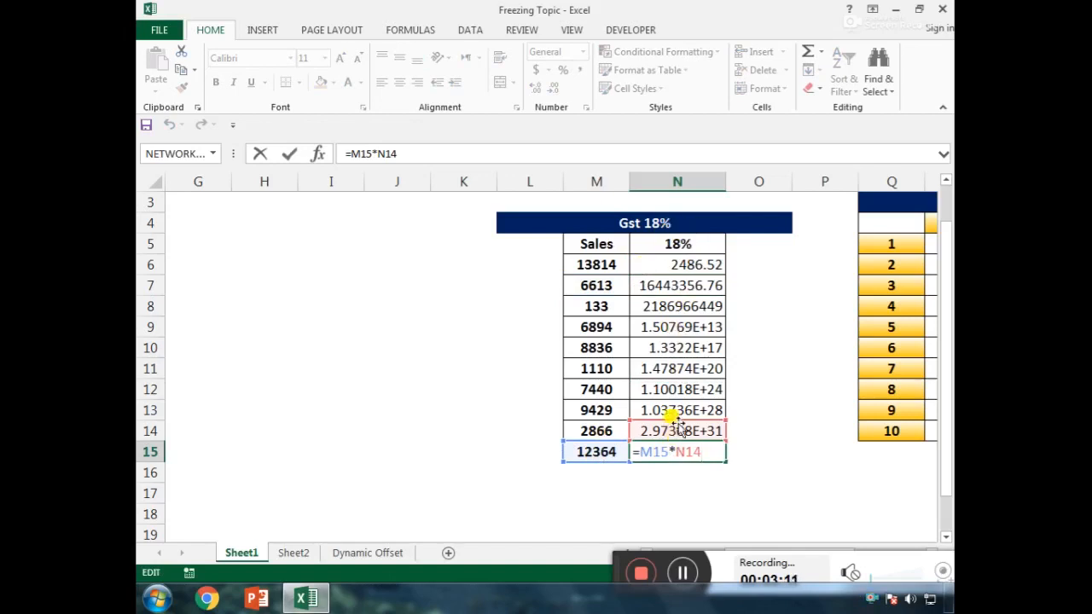
key("ctrl+Return")
Step: Make the 18% rate reference in the N6 formula absolute so it reads =M6*$N$5
left_click(673, 265)
type("=M6*N5")
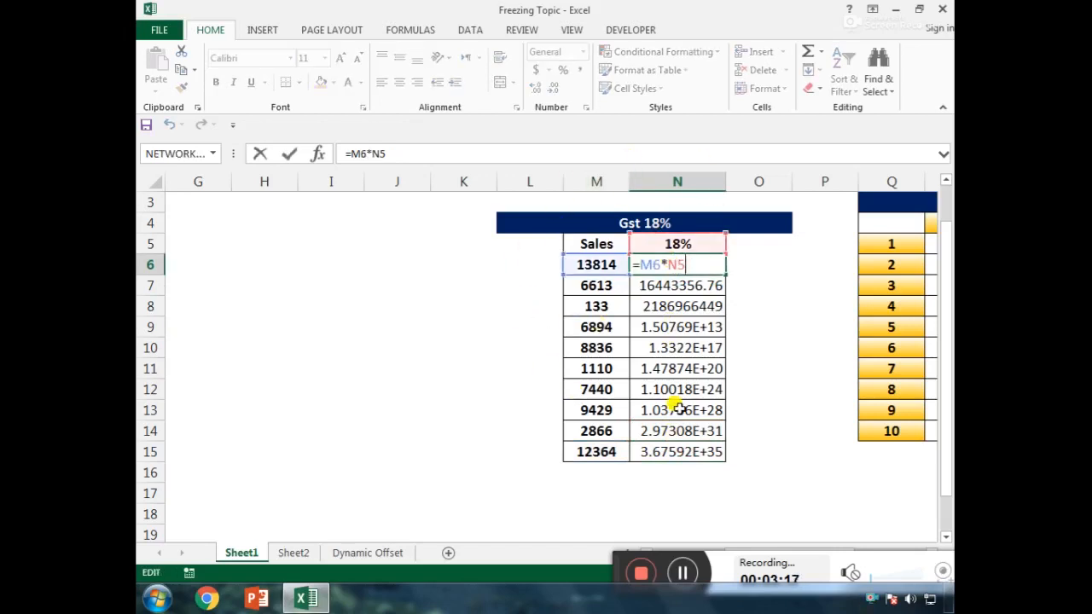
key("shift+Left")
key("shift+Left")
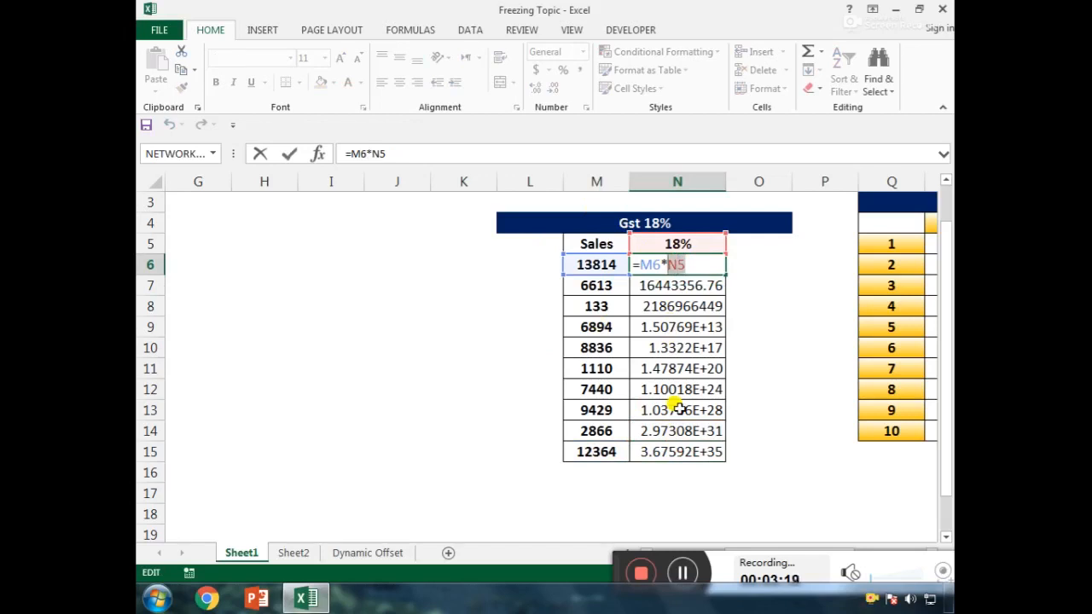
key("F4")
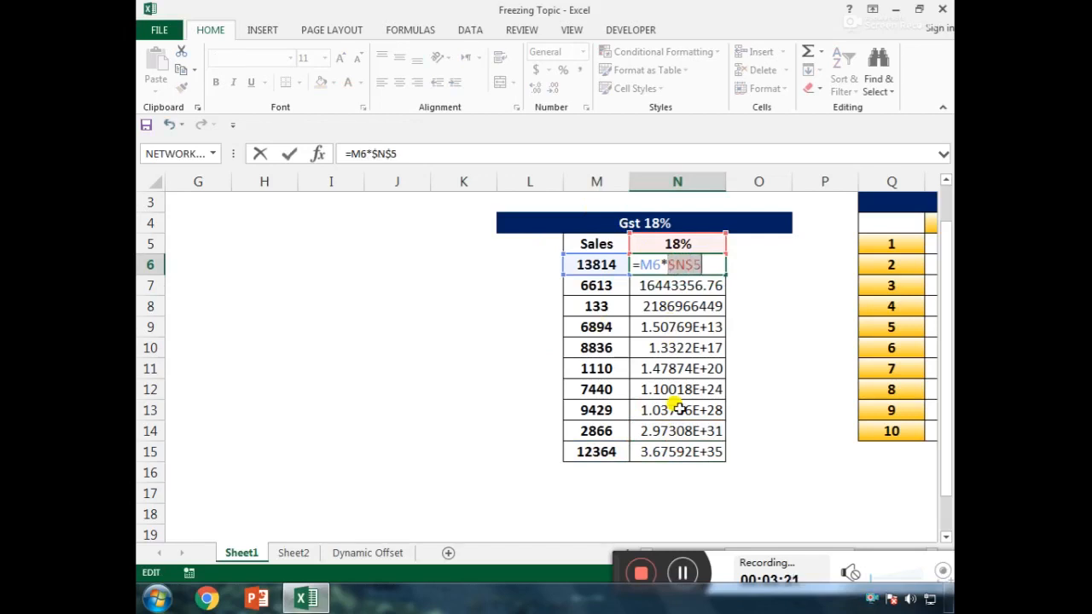
key("Return")
Step: Refill N7:N15 with the absolute-reference GST formula from N6
key("Up")
key("ctrl+shift+Down")
key("ctrl+d")
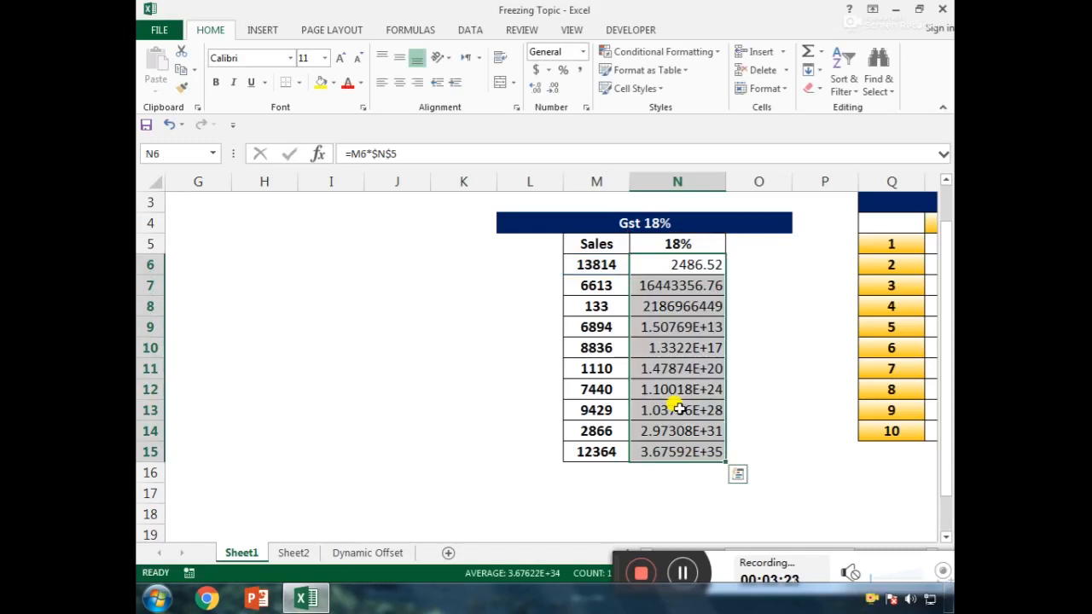
Step: Check the references in the last GST formula in N15 and compare the sale in M8 with its GST in N8
key("Down")
key("Down")
key("Down")
key("Down")
key("Down")
key("Down")
key("Down")
key("Down")
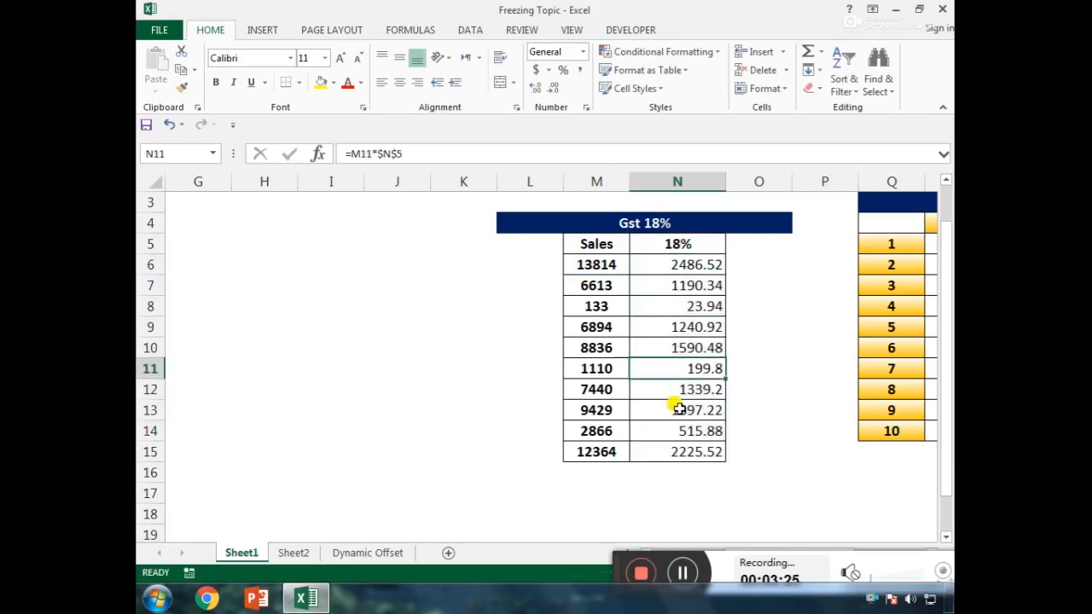
key("Down")
key("F2")
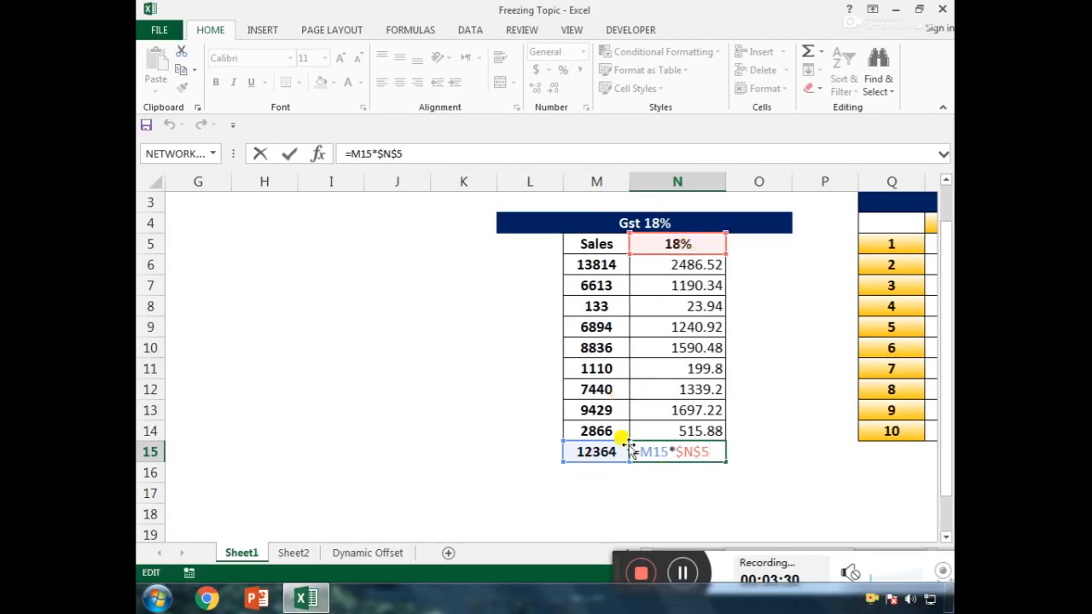
key("ctrl+Return")
left_click(608, 306)
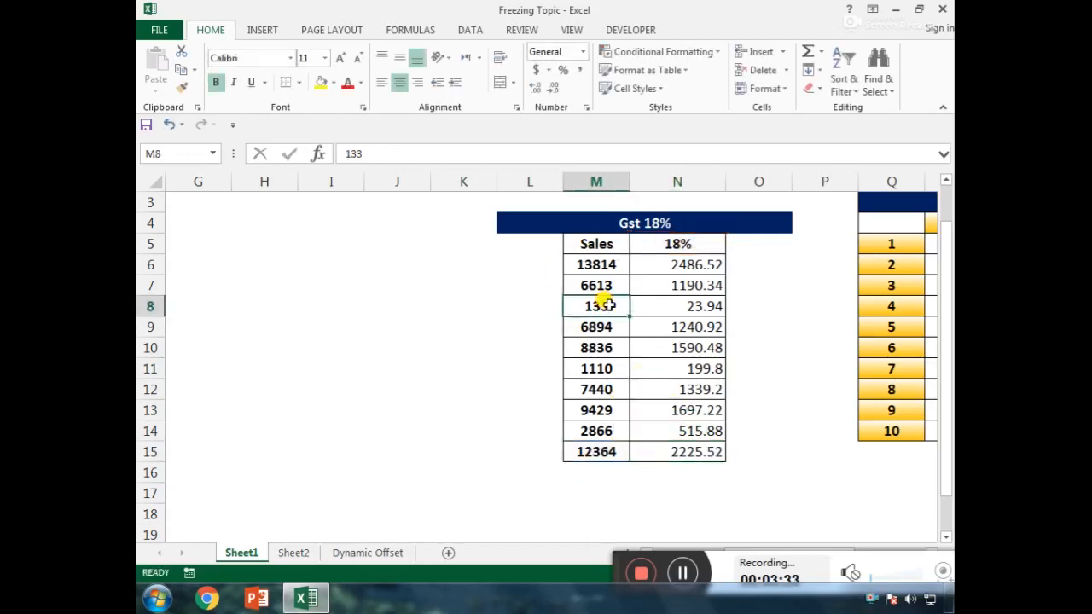
left_click(686, 305)
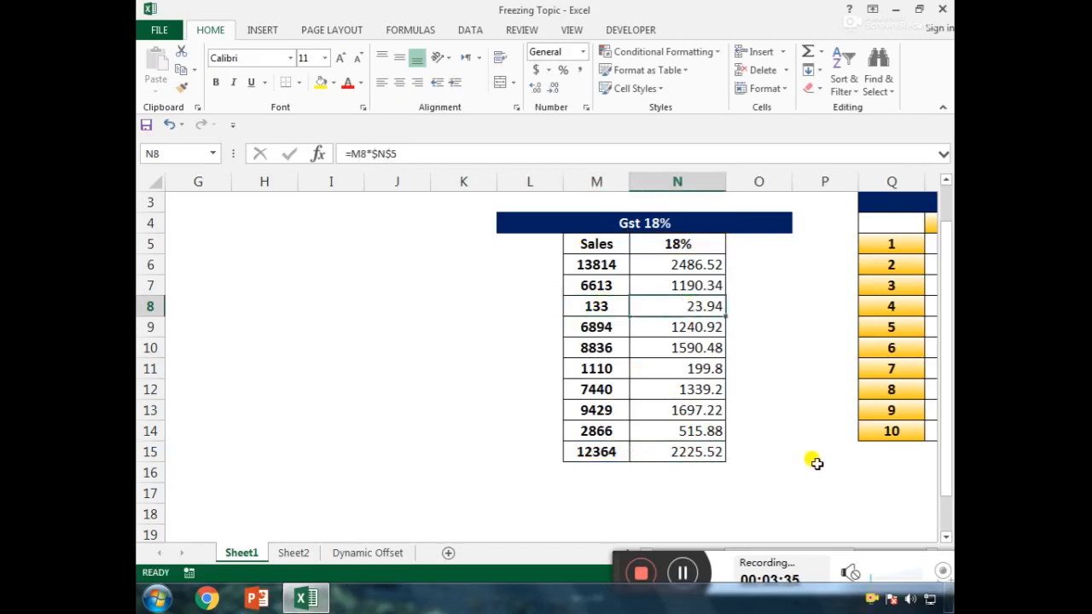
key("Right")
key("Left")
Step: Make the calculated GST amounts in N6:N15 bold
key("Up")
key("Up")
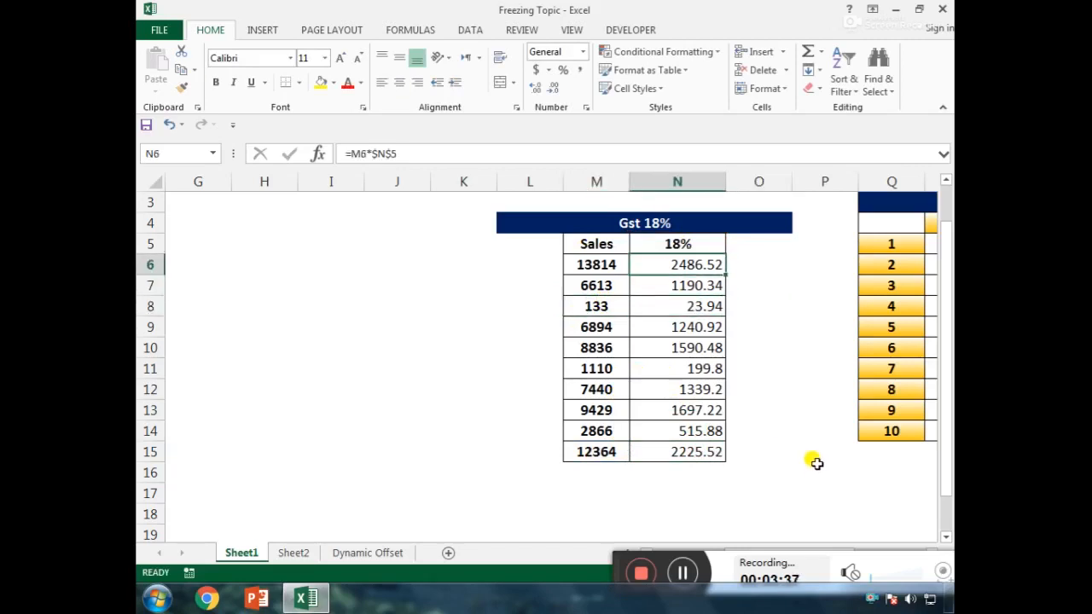
key("shift+Down")
key("shift+Down")
key("shift+Down")
key("shift+Down")
key("shift+Down")
key("shift+Down")
key("shift+Down")
key("shift+Down")
key("shift+Down")
key("shift+Down")
key("shift+Up")
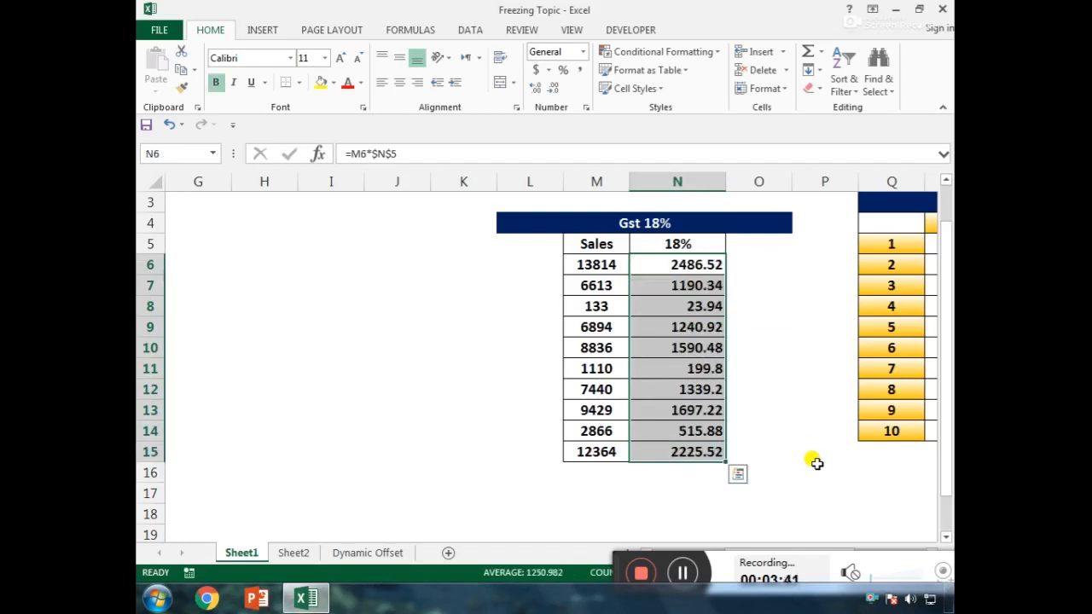
Step: Look over the Table grid in columns Q to W, including its header row and numbers 1 to 10
key("Right")
key("Right")
key("Right")
key("Right")
key("Right")
key("Right")
key("Right")
key("Right")
key("Right")
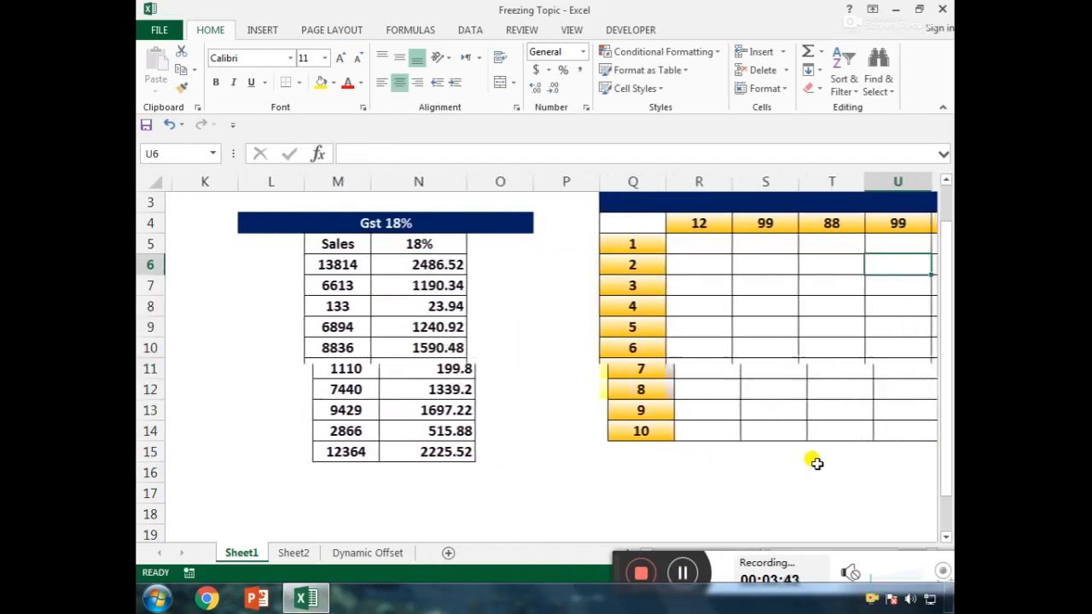
key("Left")
key("Up")
key("Up")
key("Up")
key("Up")
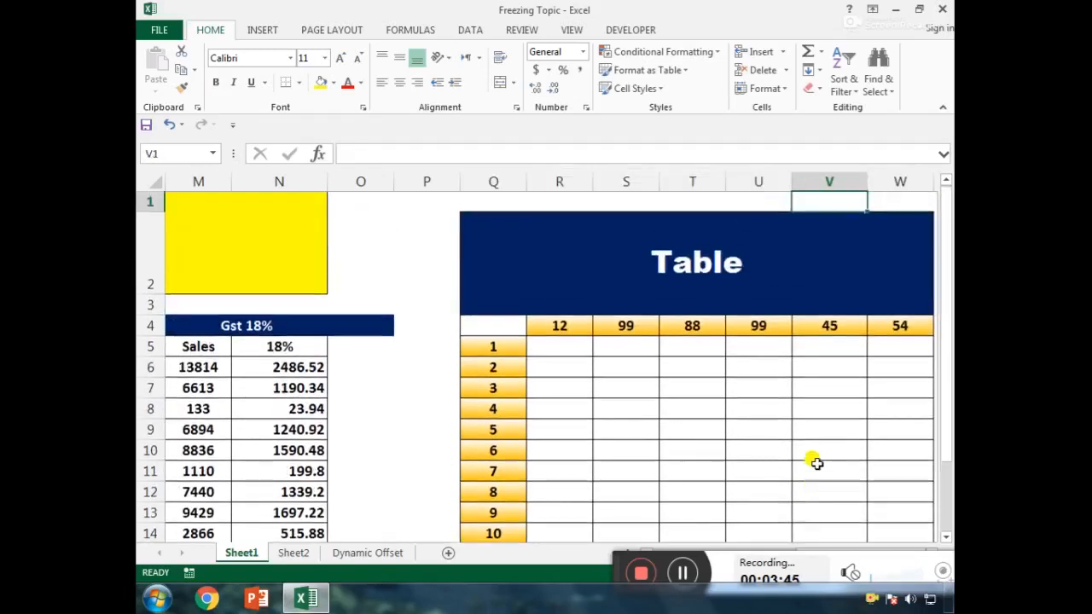
key("Down")
key("Right")
key("Down")
key("Down")
key("Down")
key("Down")
key("Down")
key("Down")
key("Down")
key("Down")
key("Down")
key("Down")
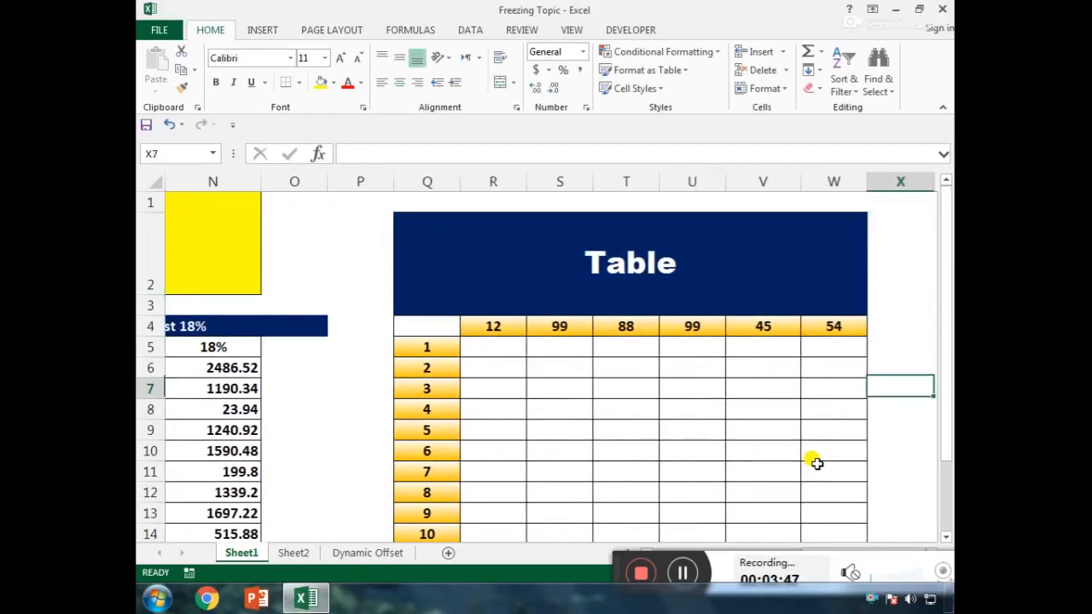
key("Down")
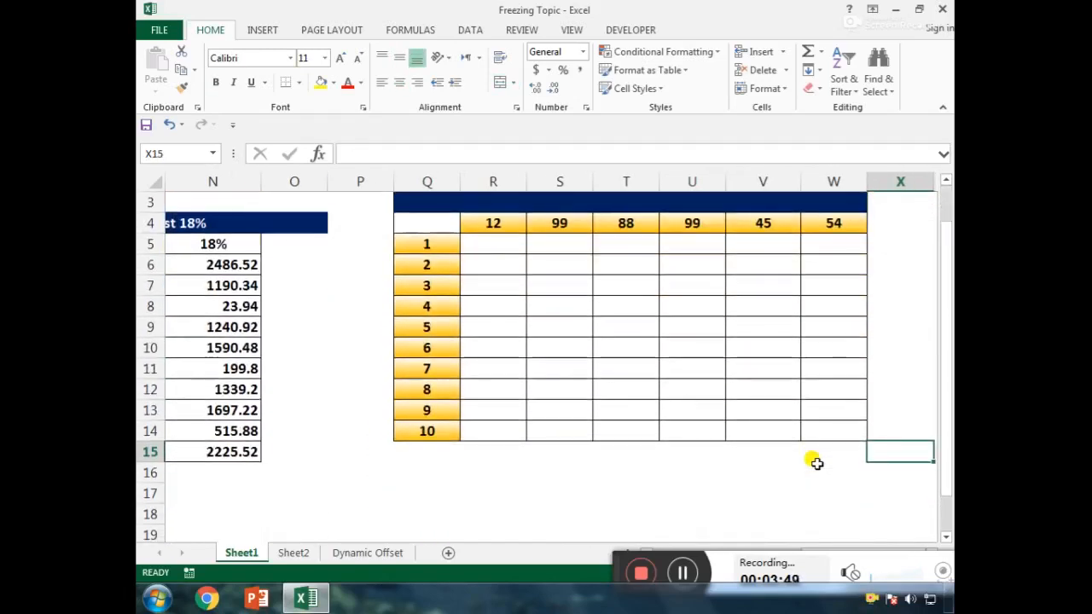
key("Up")
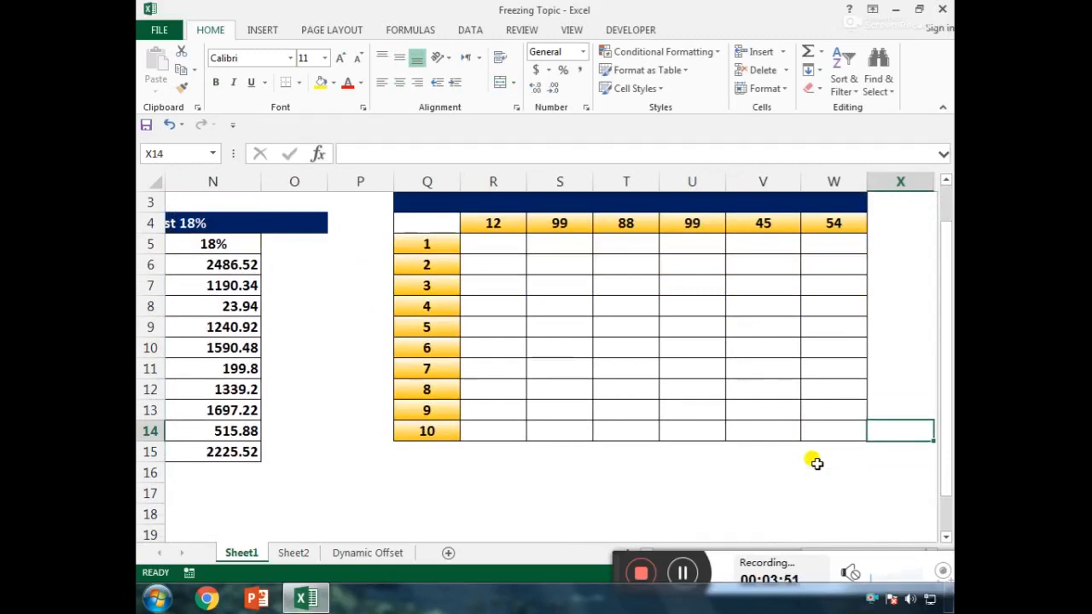
Step: Highlight the 12, 99 and 88 columns of the Table grid one after another to examine its layout
left_click_drag(517, 214, 528, 431)
left_click_drag(571, 223, 571, 453)
left_click_drag(634, 226, 632, 405)
left_click(698, 226)
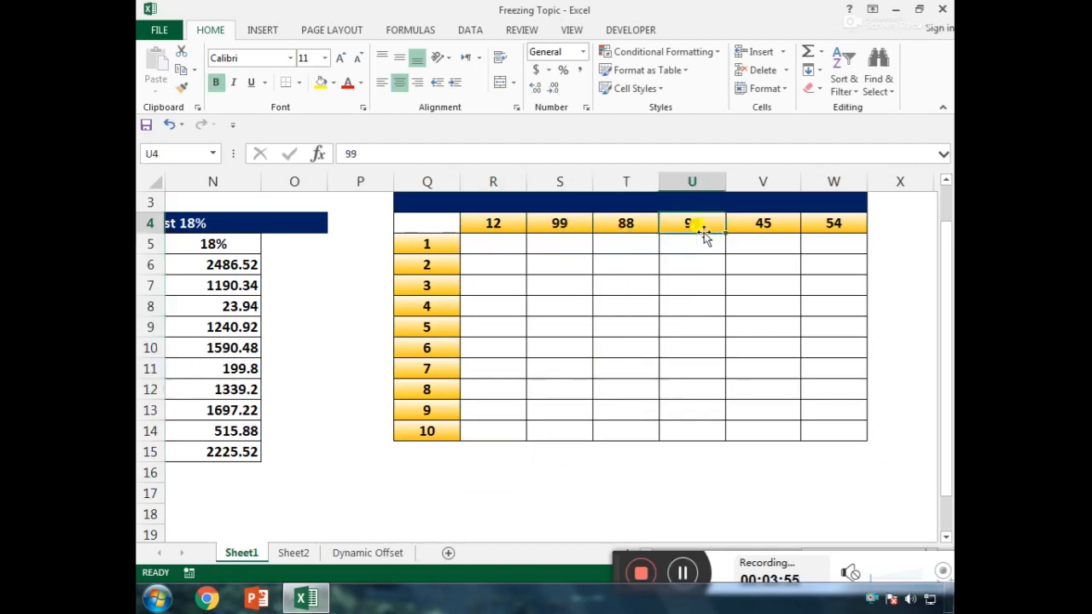
type("12")
key("Return")
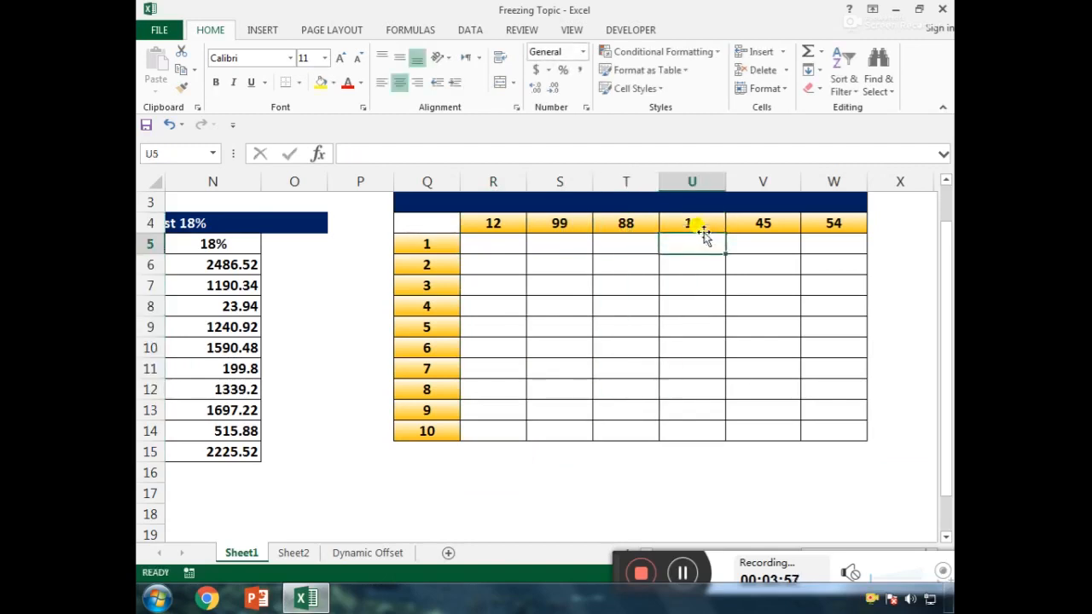
Step: Set the Table grid's column header in U4 to 120
left_click(698, 226)
left_click(703, 229)
type("120")
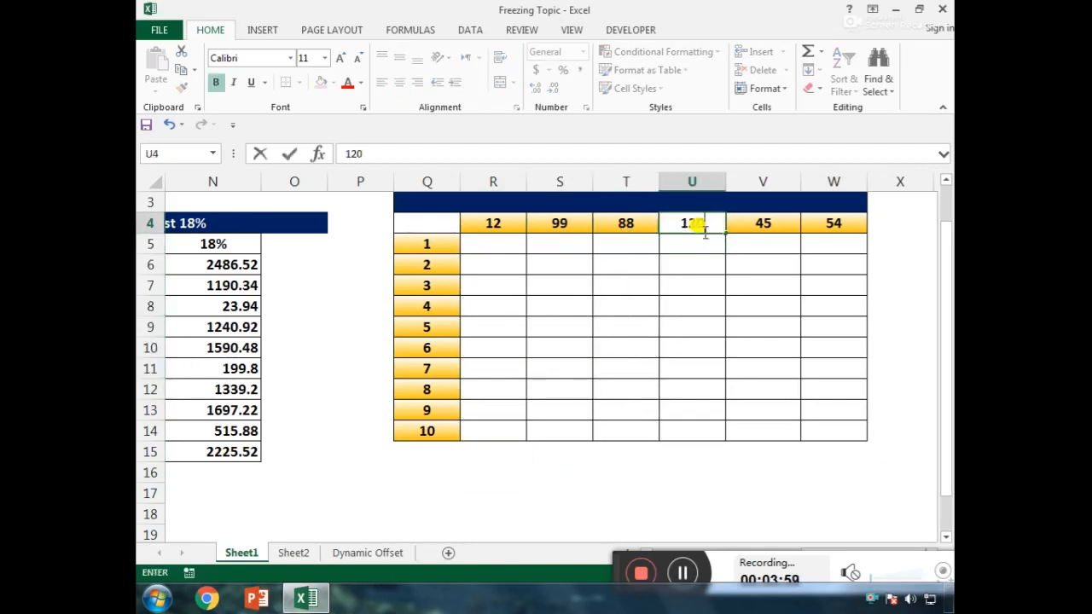
key("Return")
key("Right")
key("Up")
key("Left")
key("Left")
key("Left")
key("Left")
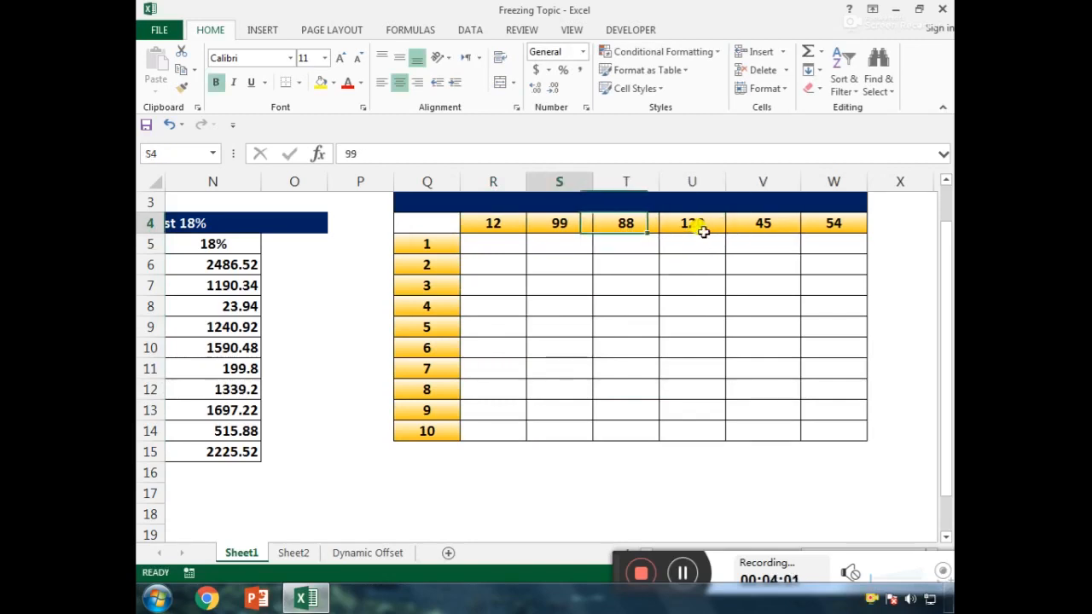
Step: Enter the formula =R4*Q5 in R5 to multiply the 12 column header by row number 1
key("Down")
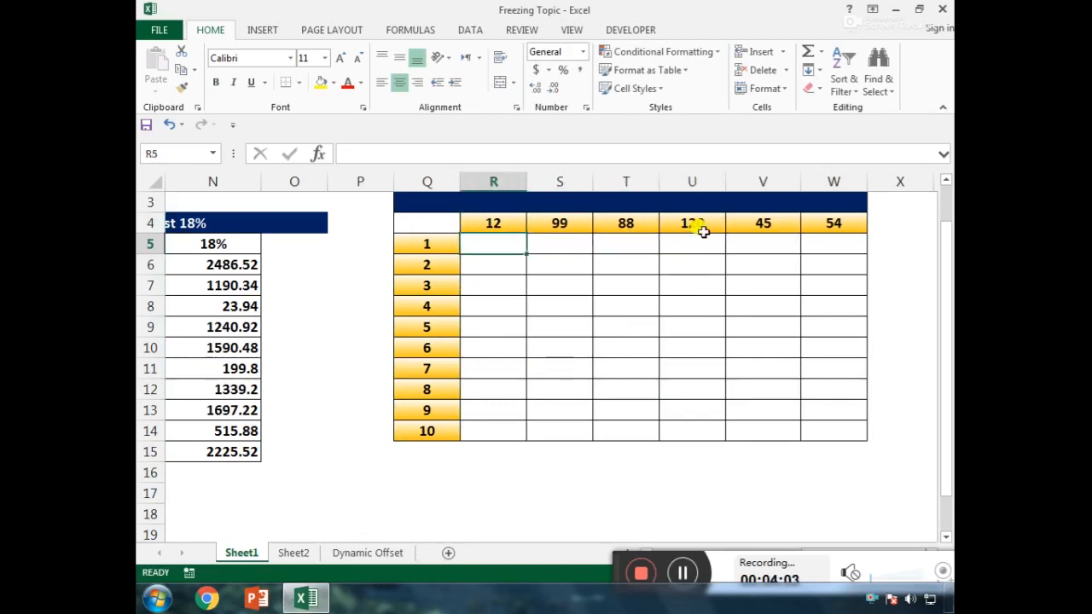
type("=")
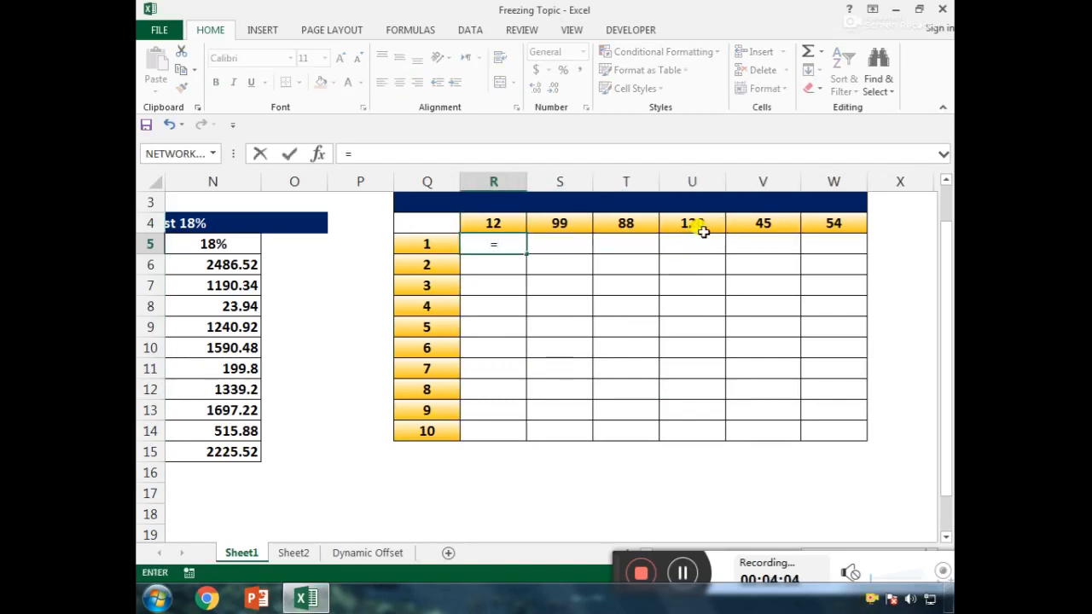
key("Up")
type("*")
key("Down")
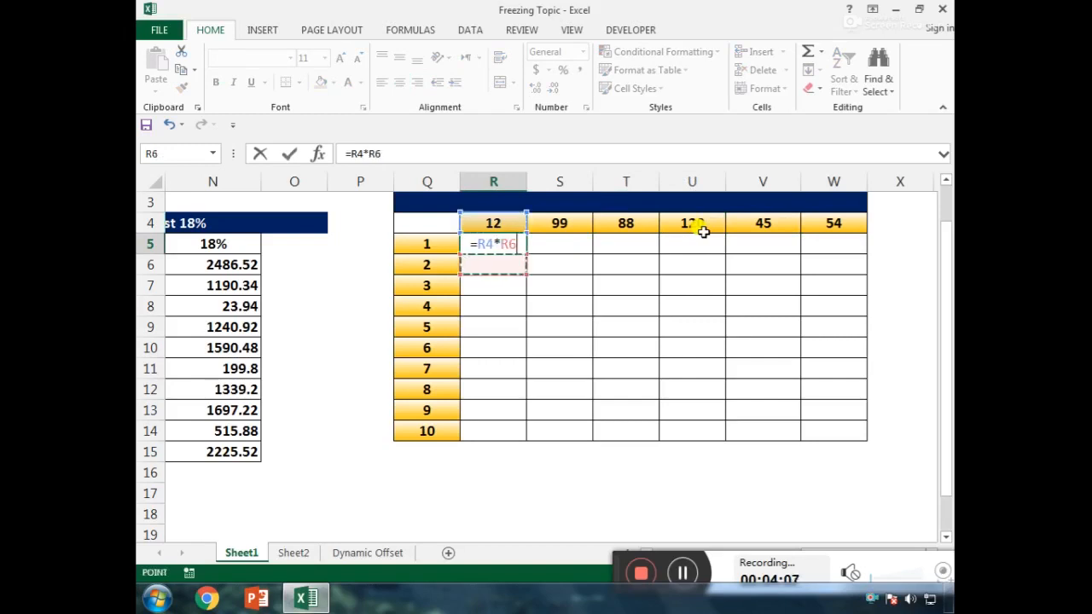
key("Up")
key("Left")
key("Return")
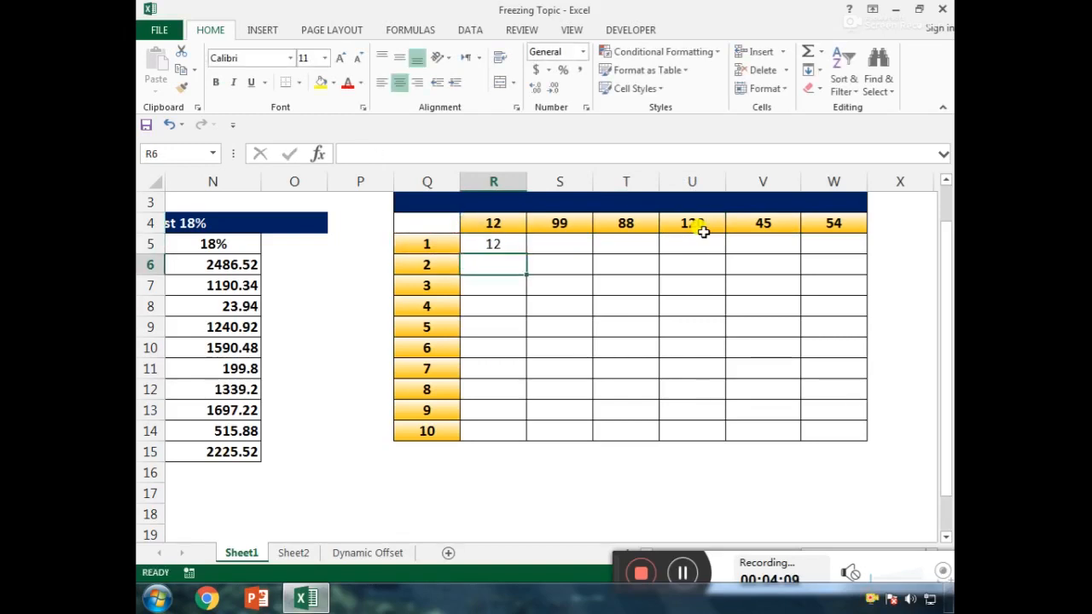
Step: Fill the unfrozen R5 formula down and across the whole Table grid R5:W14
key("Up")
key("Right")
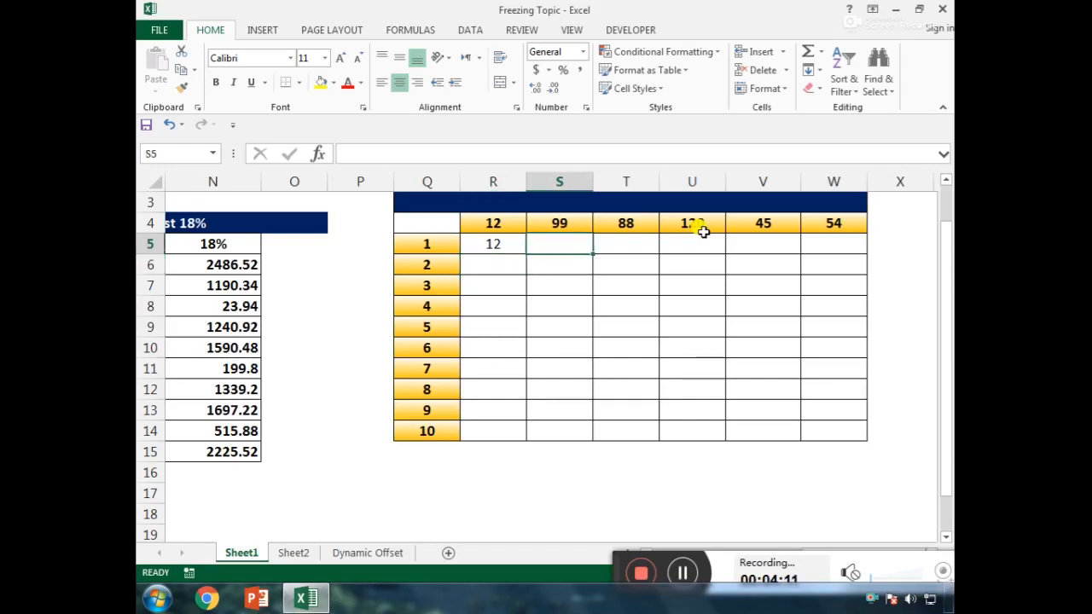
key("Left")
key("shift+Down")
key("shift+Down")
key("shift+Down")
key("shift+Right")
key("shift+Right")
key("shift+Down")
key("shift+Right")
key("shift+Down")
key("shift+Down")
key("shift+Right")
key("shift+Down")
key("shift+Right")
key("shift+Down")
key("shift+Down")
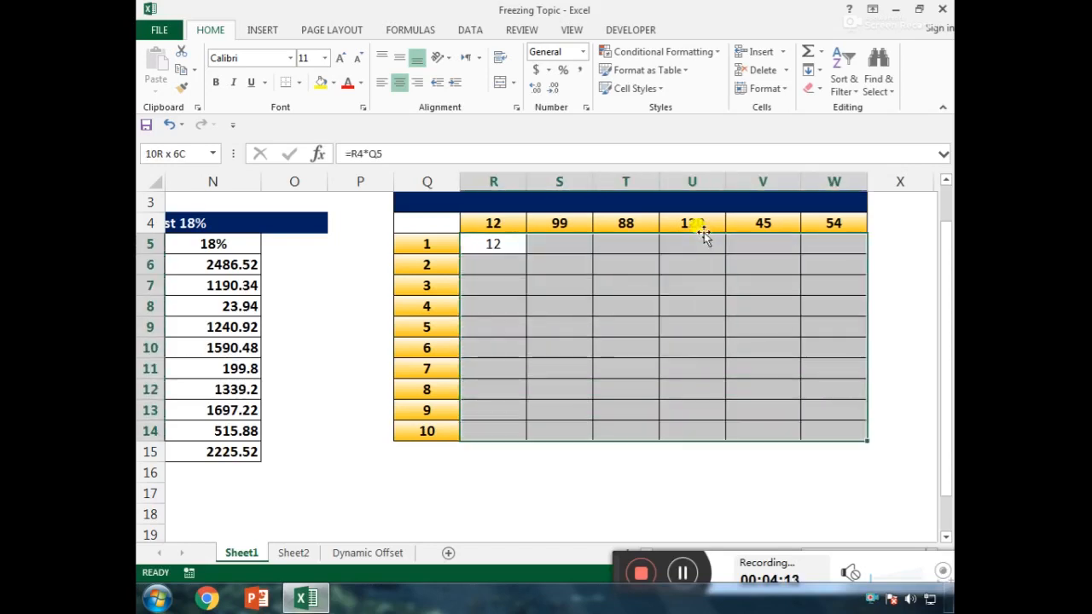
key("ctrl+d")
key("ctrl+r")
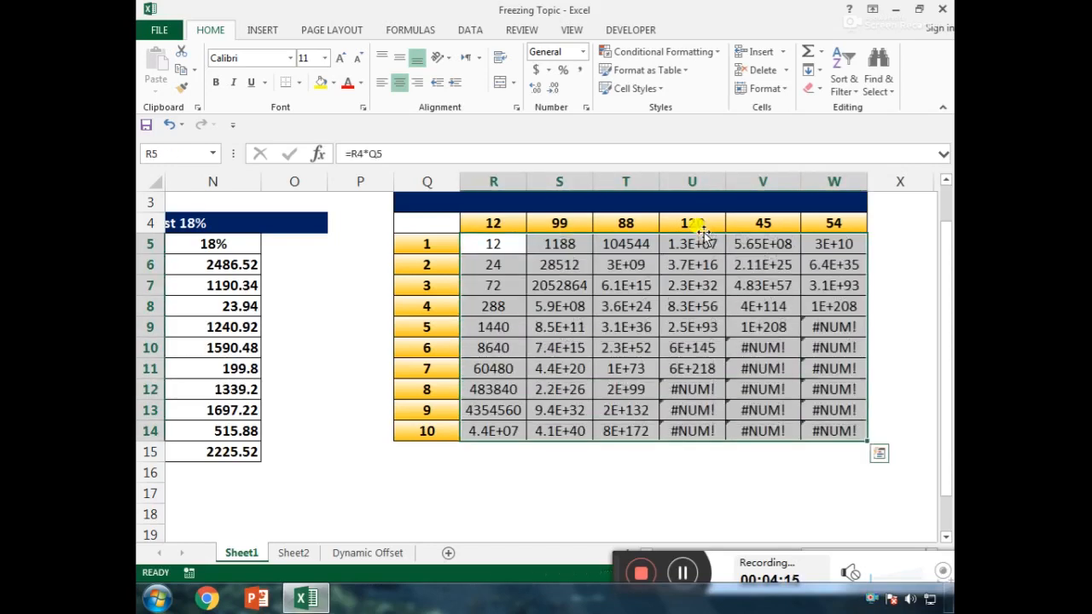
Step: Inspect the filled formulas in U11 and U14 to see which cells they reference
key("Right")
key("Down")
key("Right")
key("Right")
key("Down")
key("Down")
key("Down")
key("Down")
key("Down")
key("F2")
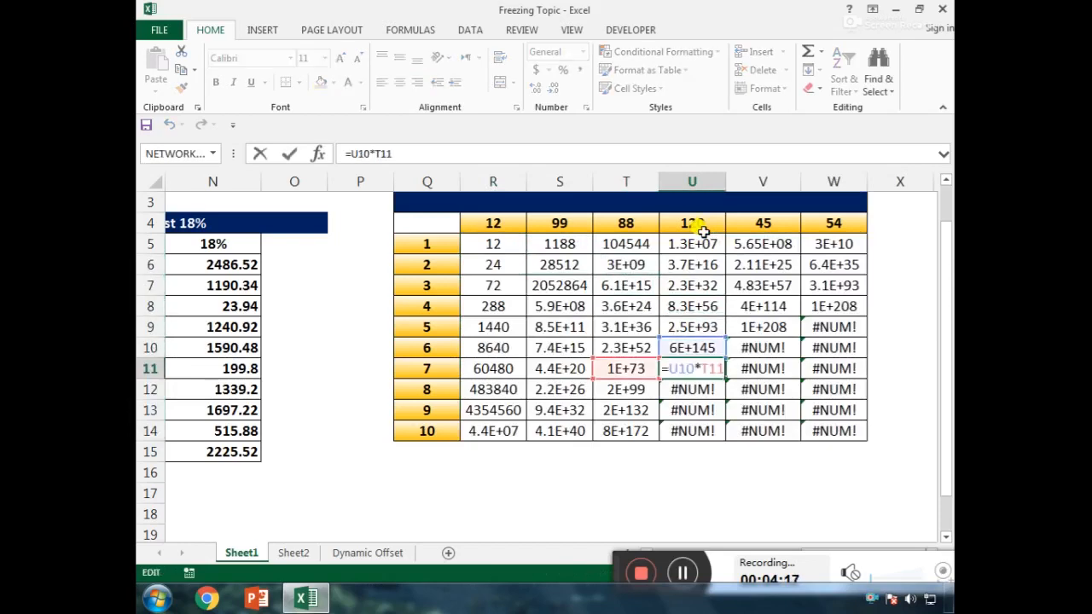
key("Escape")
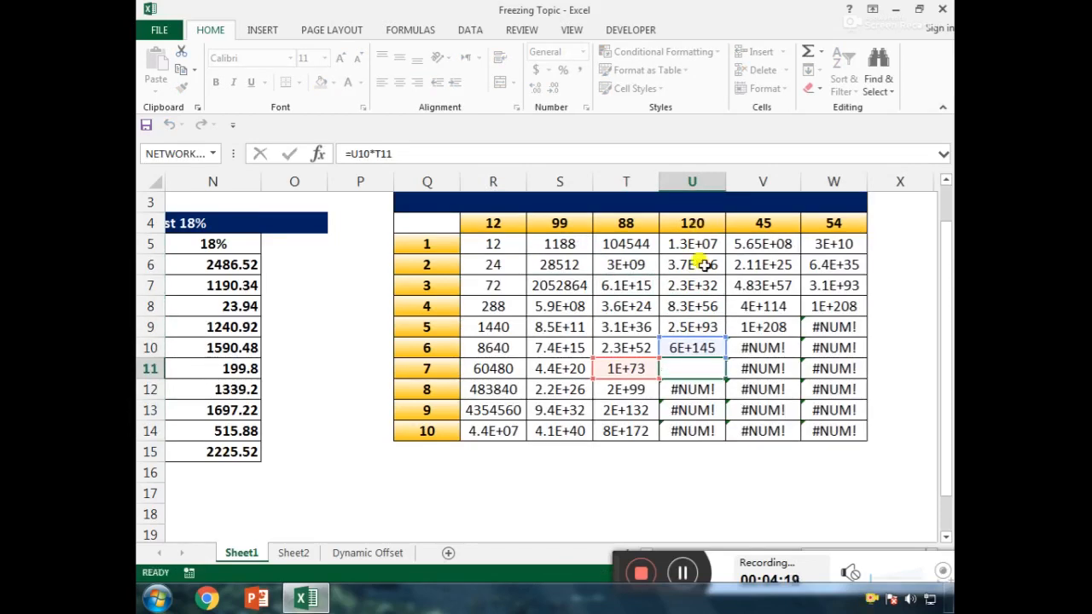
left_click(706, 431)
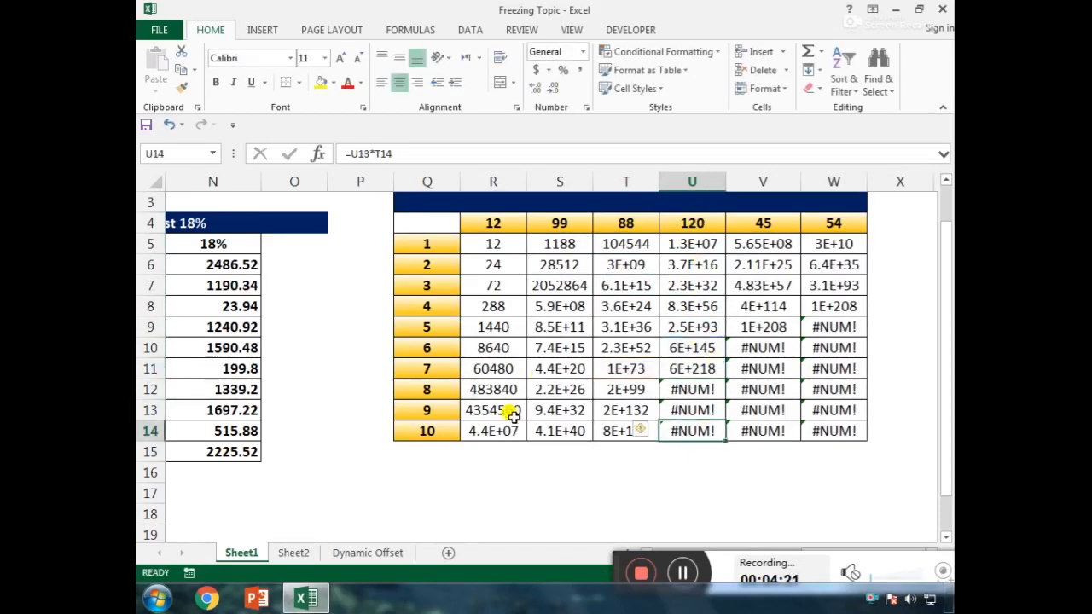
key("F2")
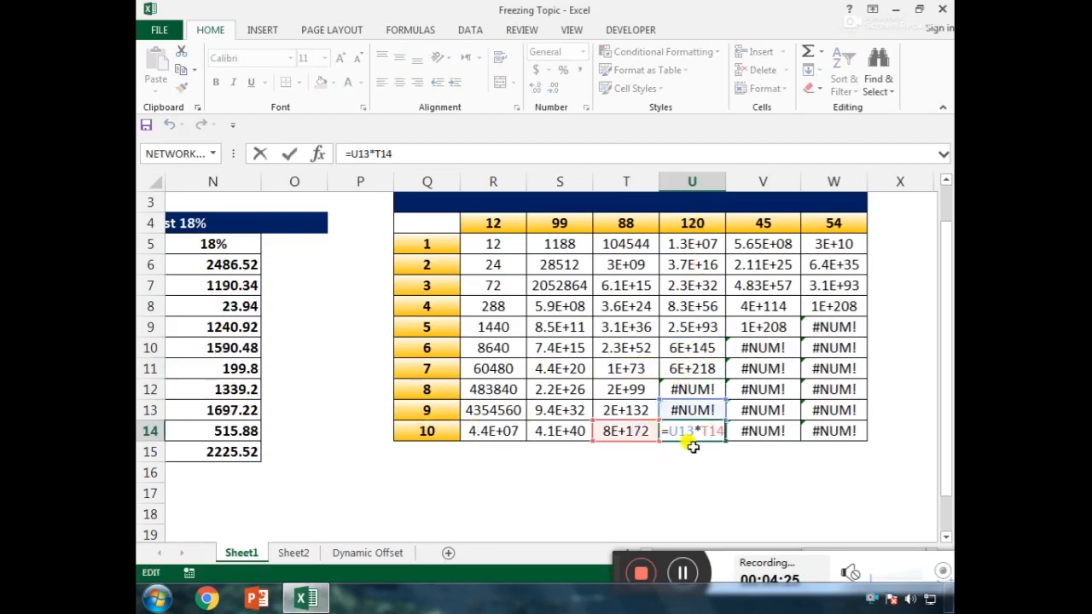
key("Escape")
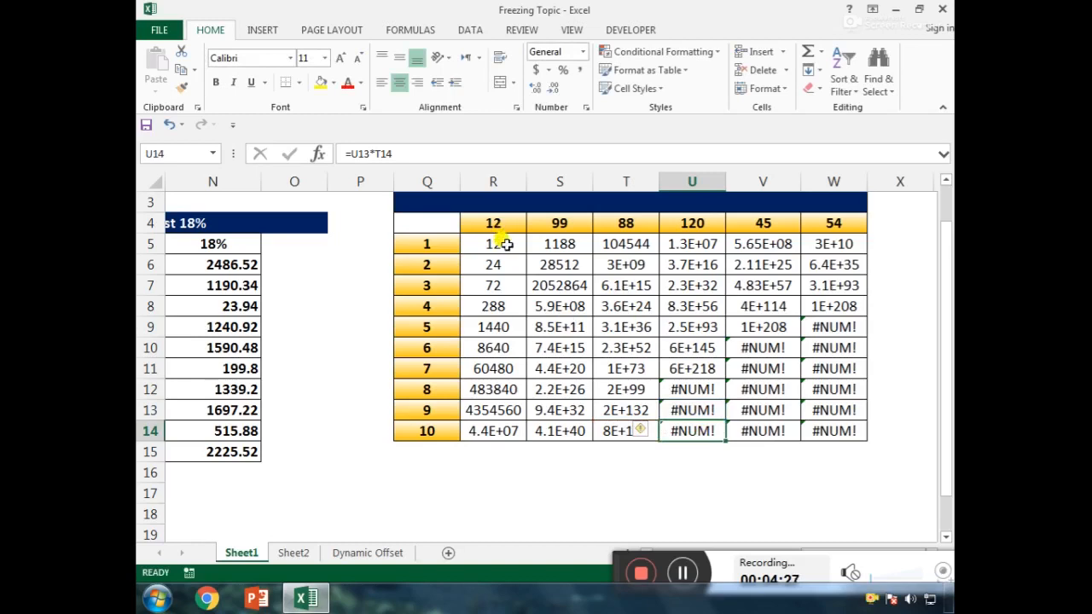
Step: Check the formula in R5 and go through the row numbers in column Q that it should multiply by
left_click(504, 244)
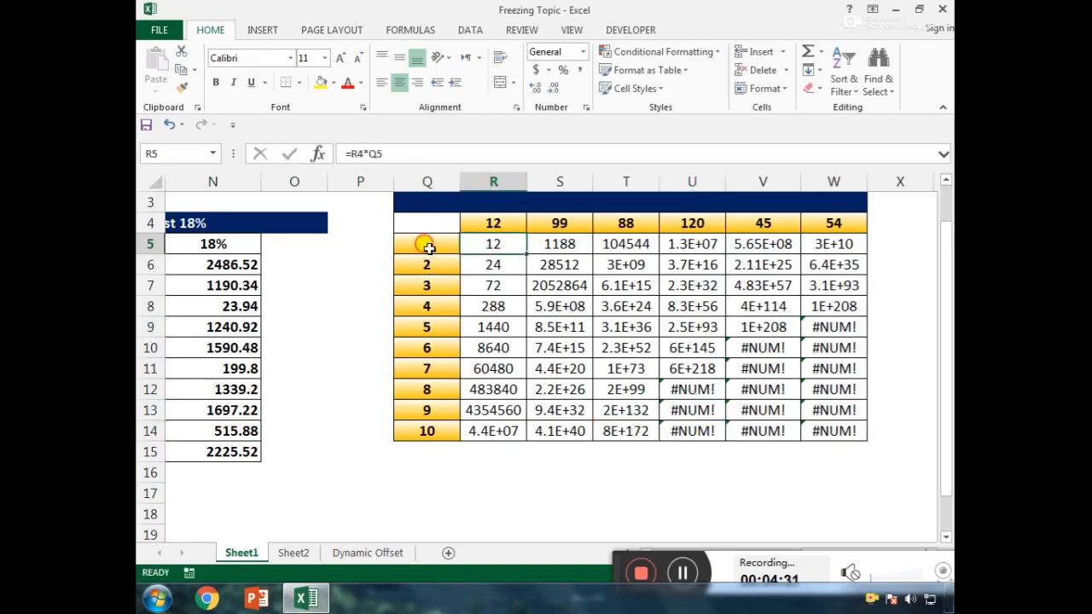
left_click(429, 248)
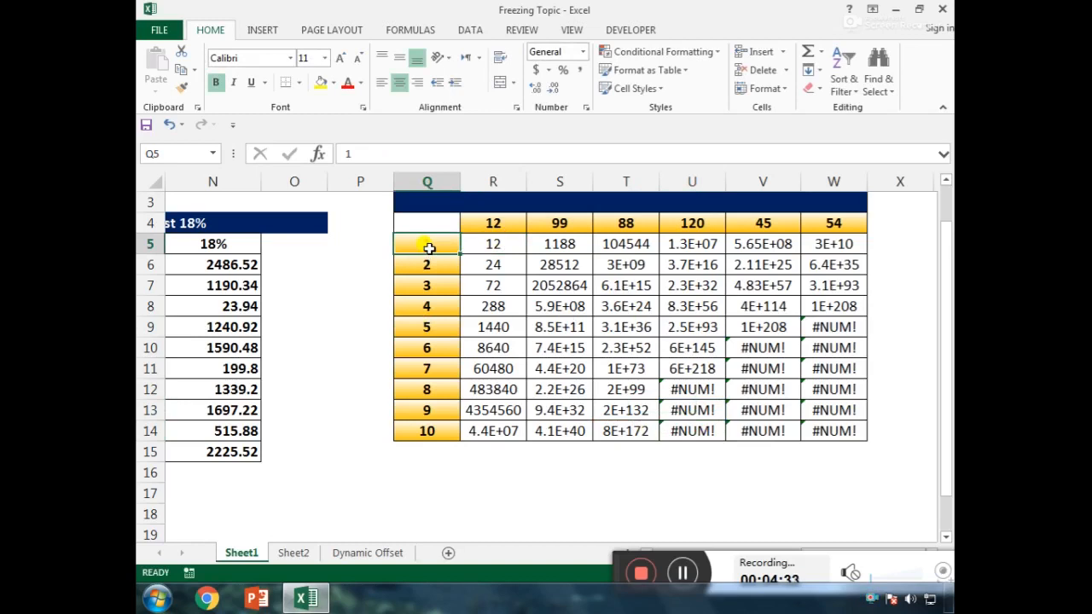
key("Down")
key("Down")
key("Down")
key("Down")
key("Down")
key("Down")
key("Down")
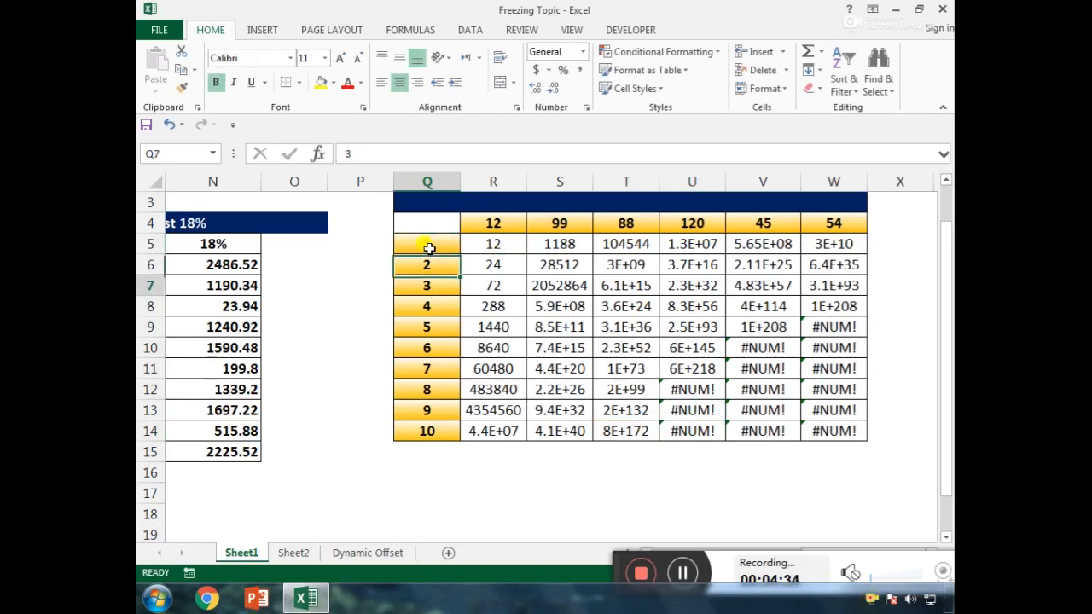
key("Up")
key("Up")
key("Up")
key("Up")
key("Up")
key("Up")
key("Up")
key("Up")
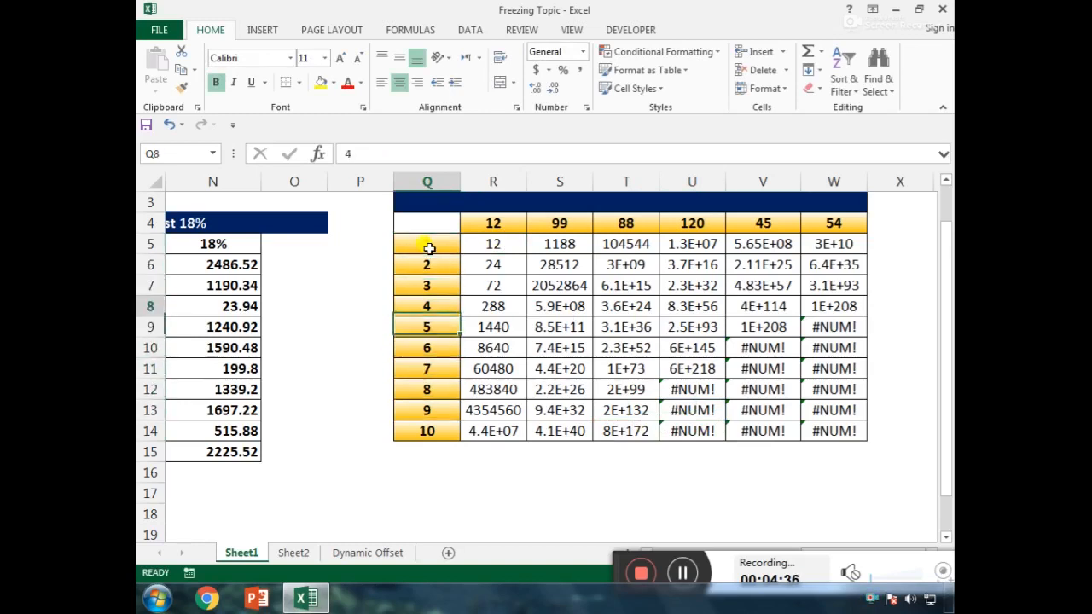
Step: Highlight the row numbers 1 to 10 in Q5:Q14 to examine the vertical multiplier range
key("shift+Down")
key("shift+Down")
key("Down")
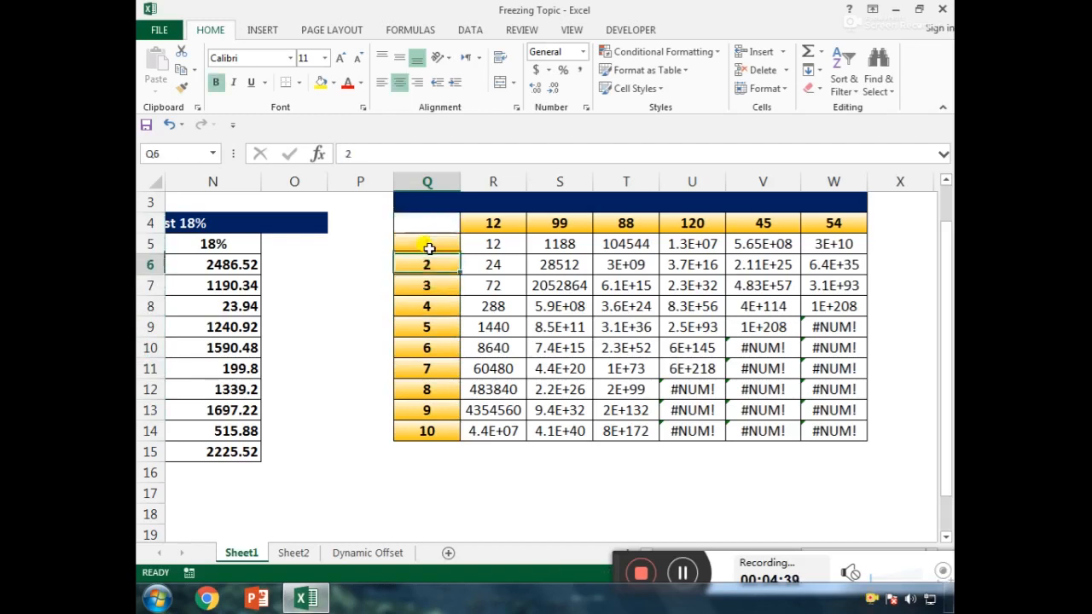
key("shift+Down")
key("shift+Down")
key("shift+Down")
key("shift+Down")
key("shift+Down")
key("shift+Down")
key("shift+Down")
key("shift+Down")
key("shift+Down")
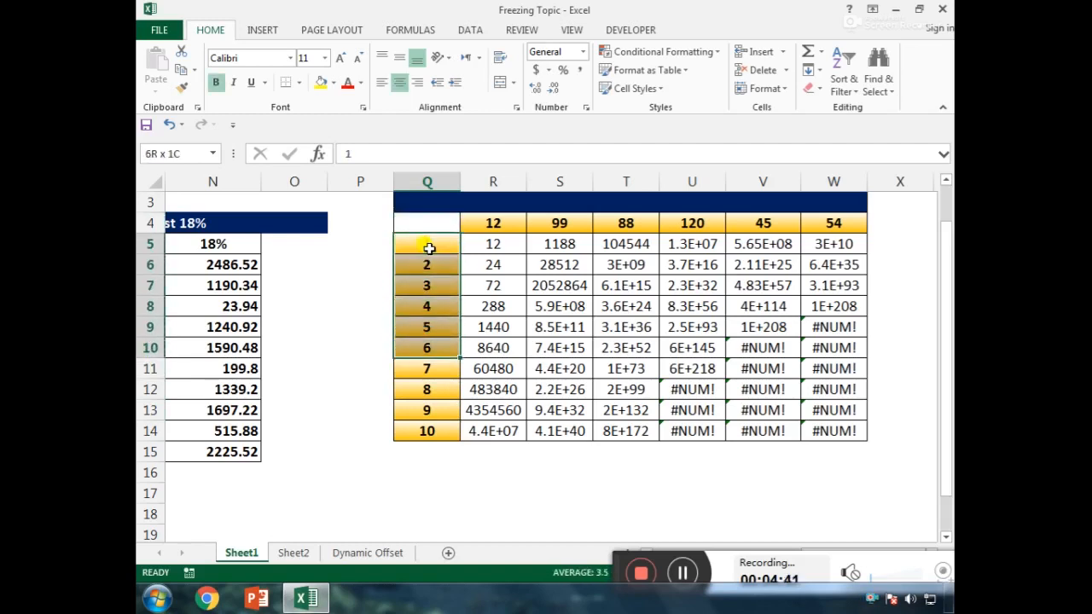
left_click(429, 247)
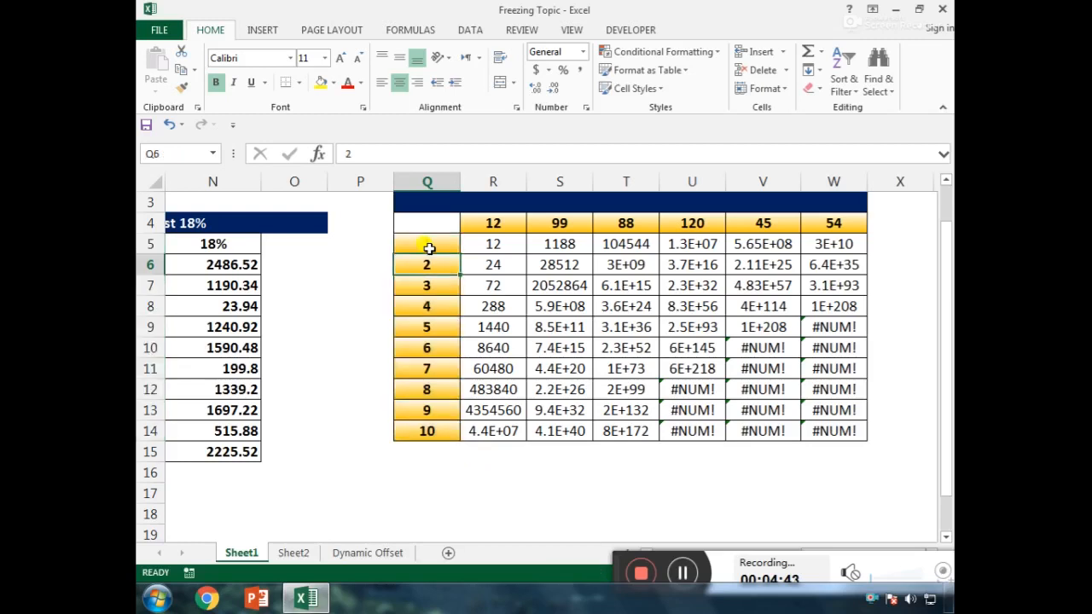
key("shift+Down")
key("shift+Down")
key("shift+Down")
key("shift+Down")
key("shift+Down")
key("shift+Down")
key("shift+Down")
key("shift+Down")
key("shift+Down")
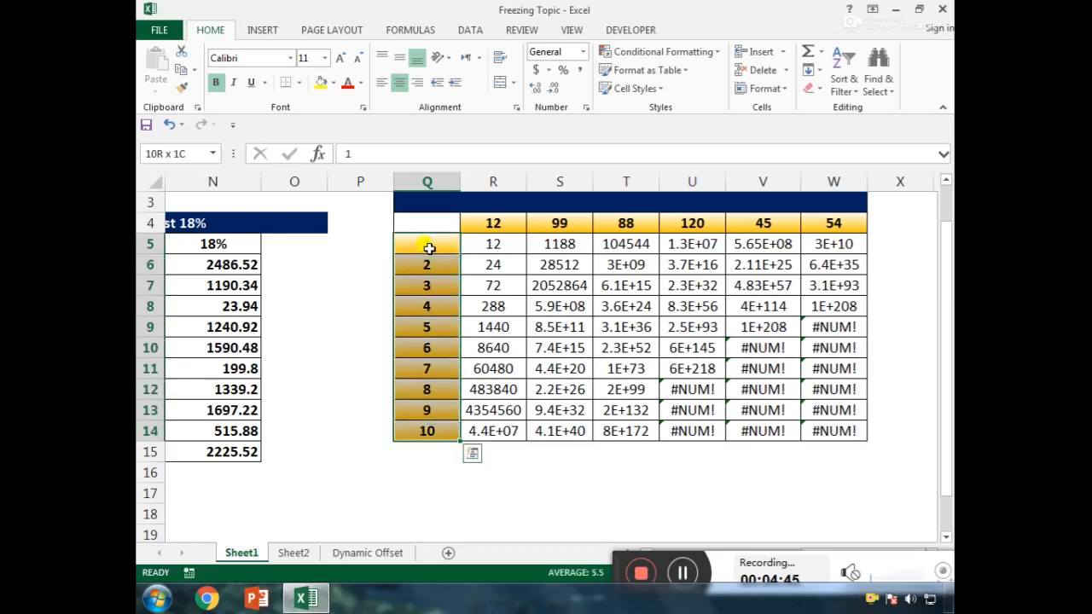
Step: Go through the column headers from 12 to 54 and highlight R4:W4 to examine the horizontal multiplier range
key("Right")
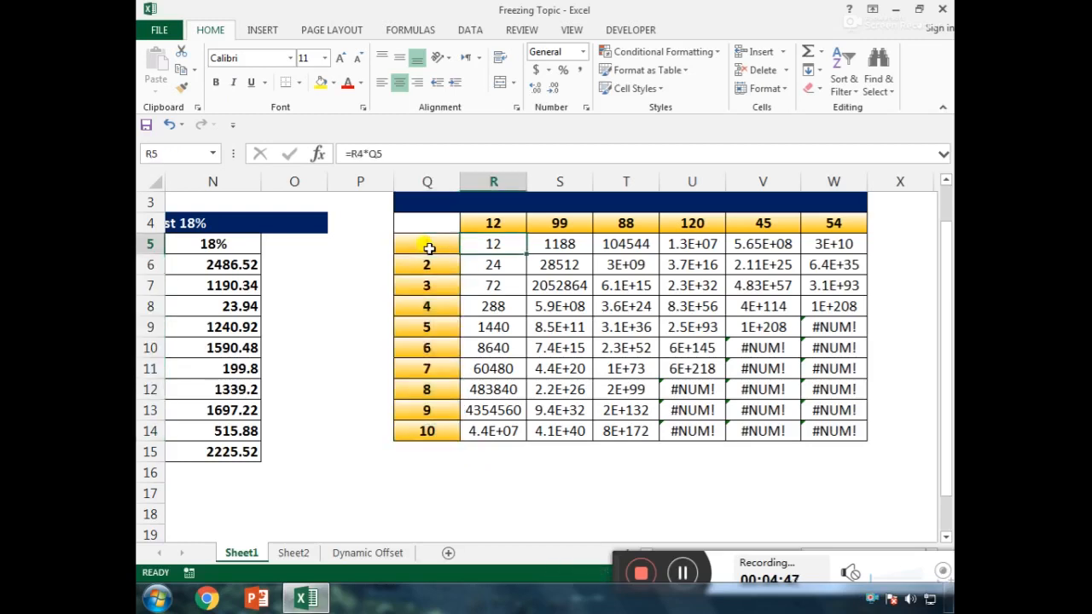
key("Up")
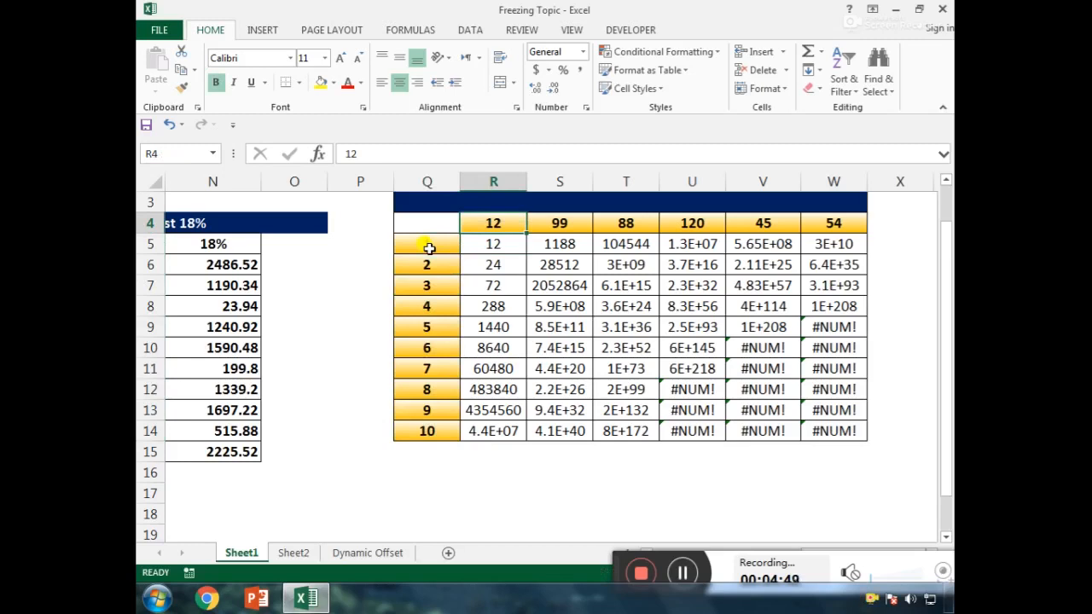
key("Right")
key("Right")
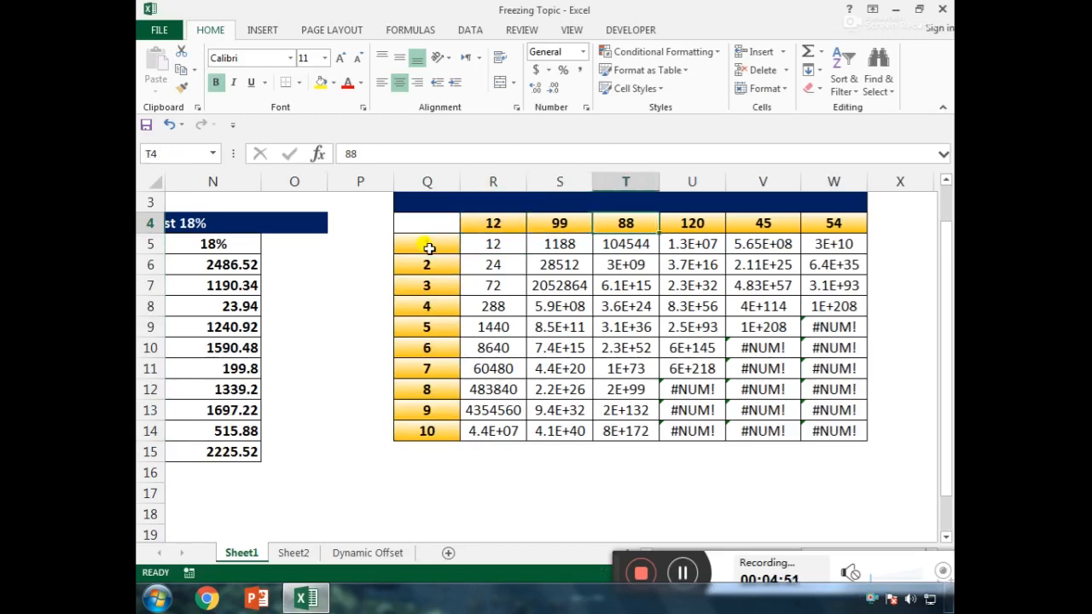
key("Right")
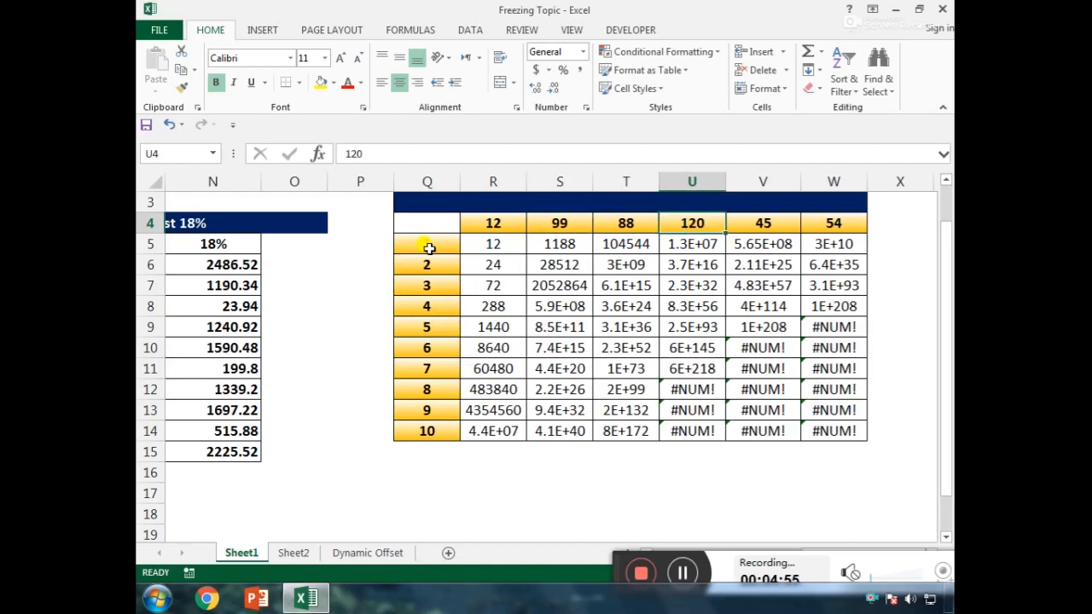
key("Right")
key("Right")
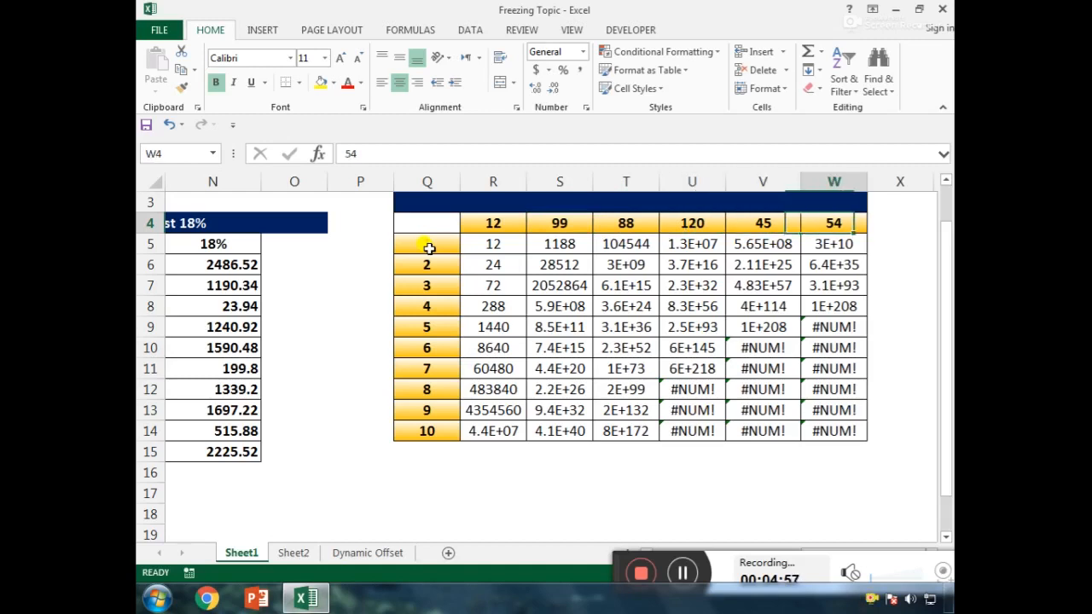
key("shift+Left")
key("shift+Left")
key("shift+Left")
key("shift+Left")
key("shift+Left")
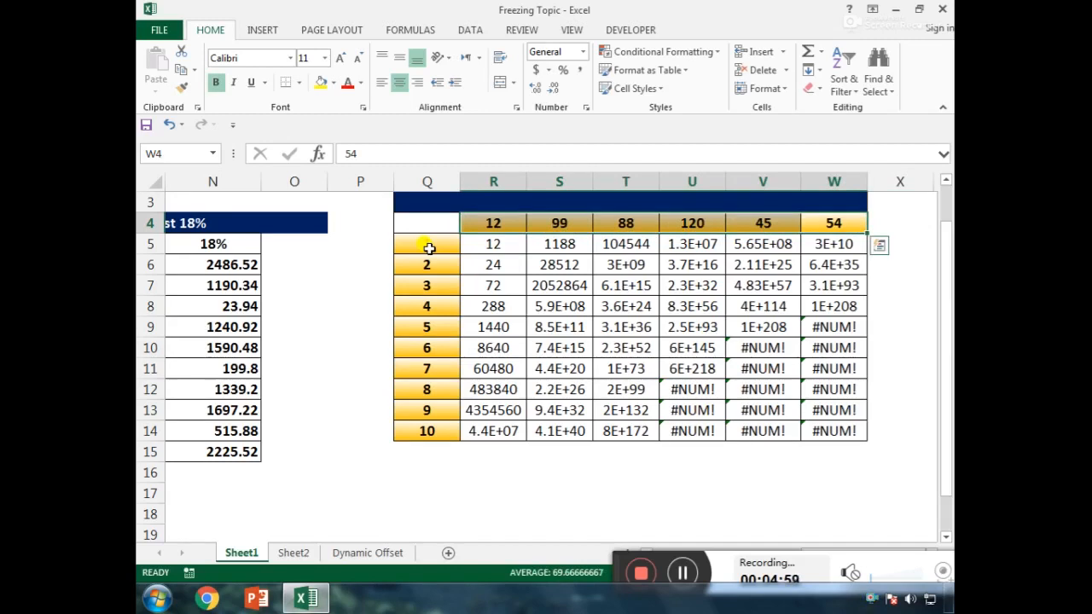
Step: Return to the row number 1 in Q5 and highlight the row-number column down to 10 once more
key("Left")
key("Left")
key("Left")
key("Left")
key("Left")
key("Left")
key("Down")
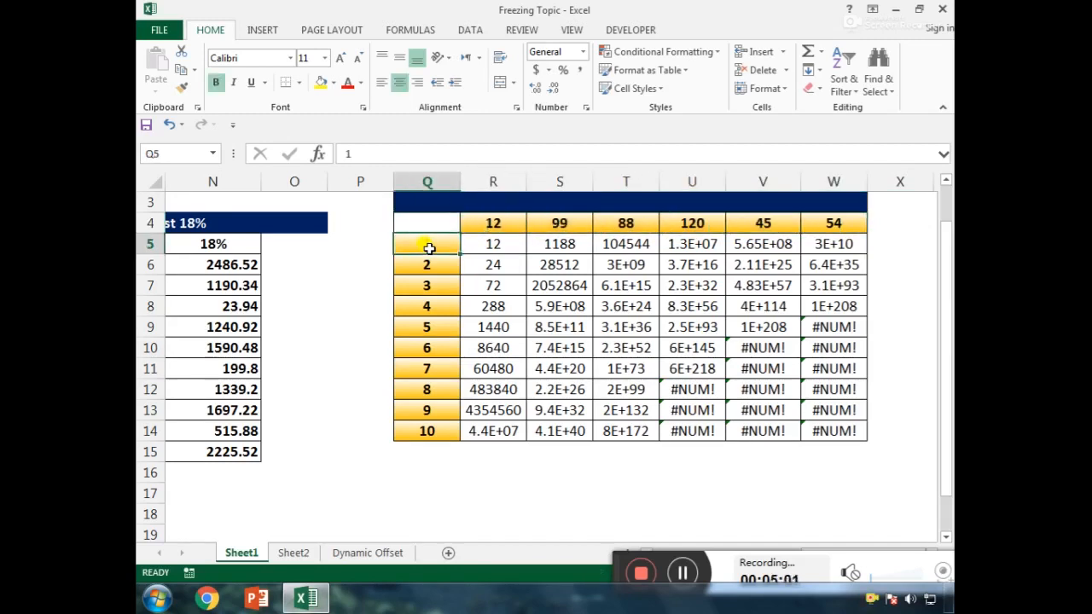
key("ctrl+shift+Down")
Step: Freeze only the row of the R4 reference in the R5 formula, making it R$4
key("Right")
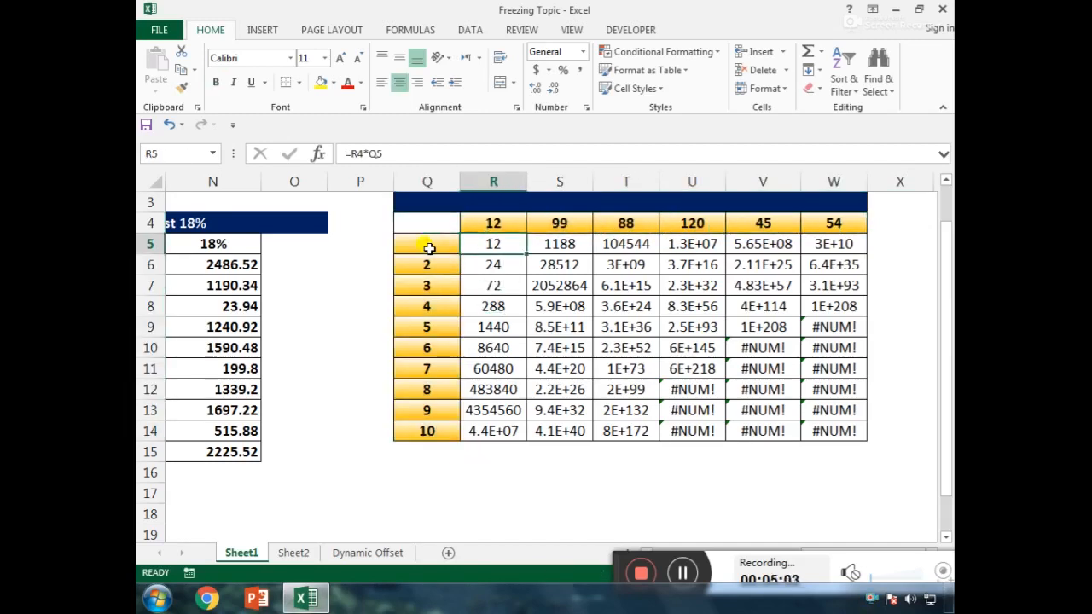
key("F2")
key("Left")
key("Left")
key("Left")
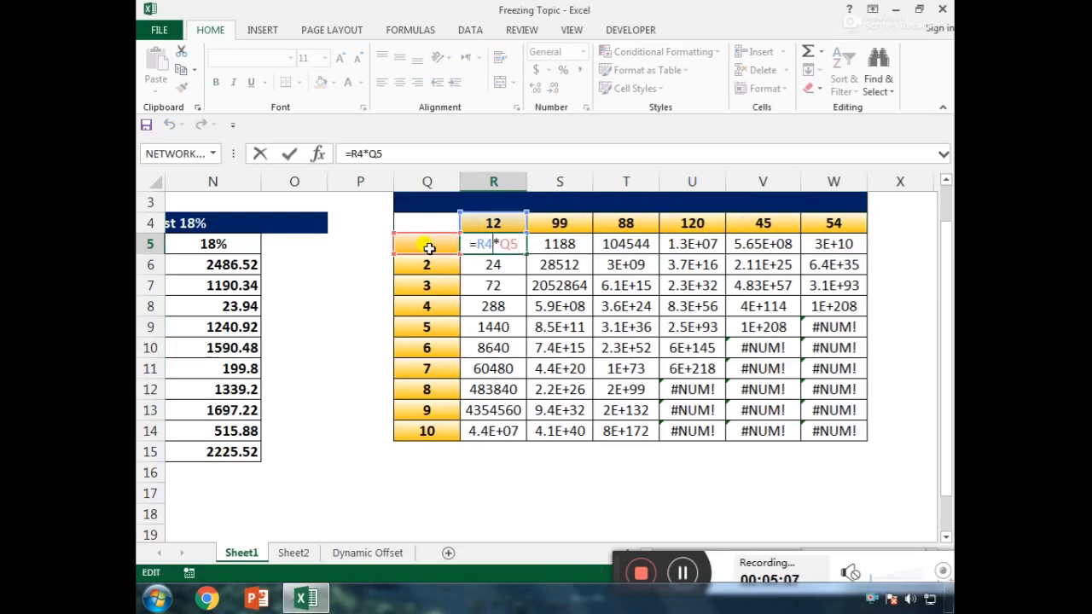
key("shift+Left")
key("shift+Left")
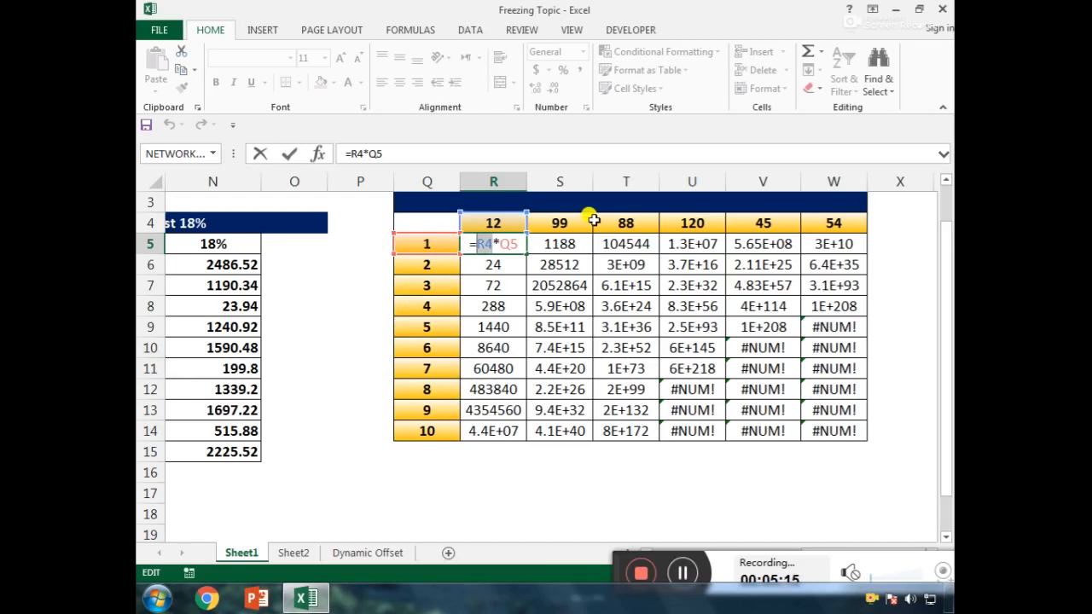
key("F4")
key("F4")
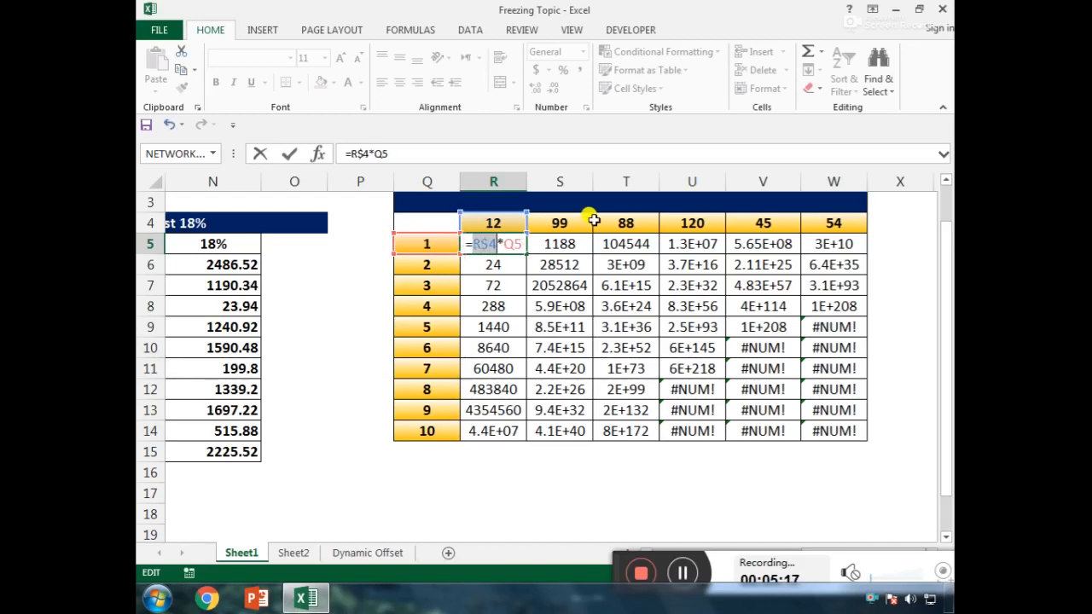
Step: Freeze only the column of the Q5 reference so that the R5 formula becomes =R$4*$Q5
key("Right")
key("Right")
key("shift+Right")
key("shift+Right")
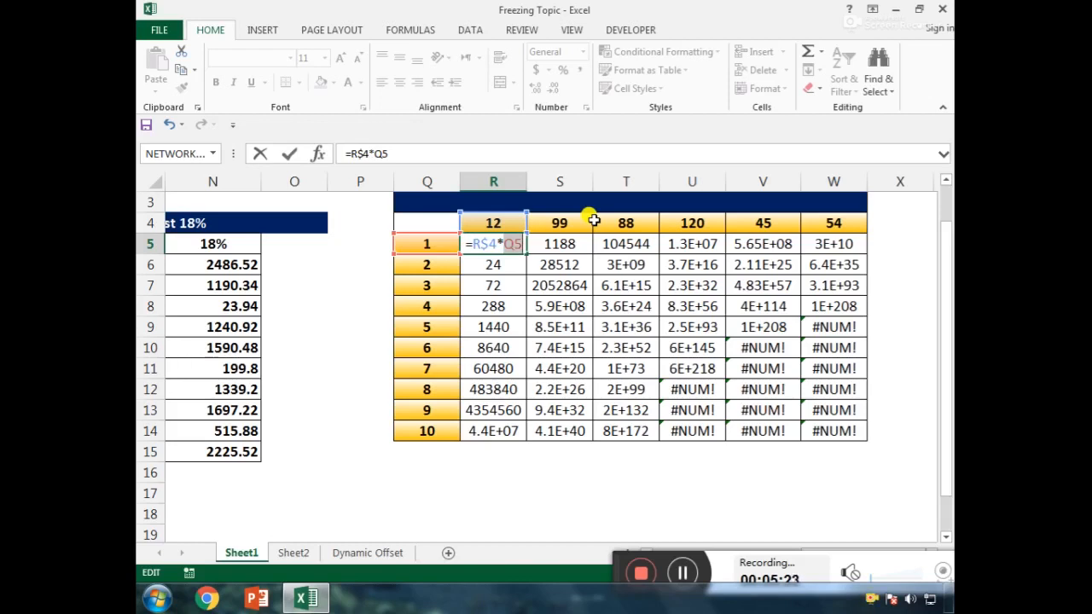
key("F4")
key("F4")
key("F4")
key("ctrl+Return")
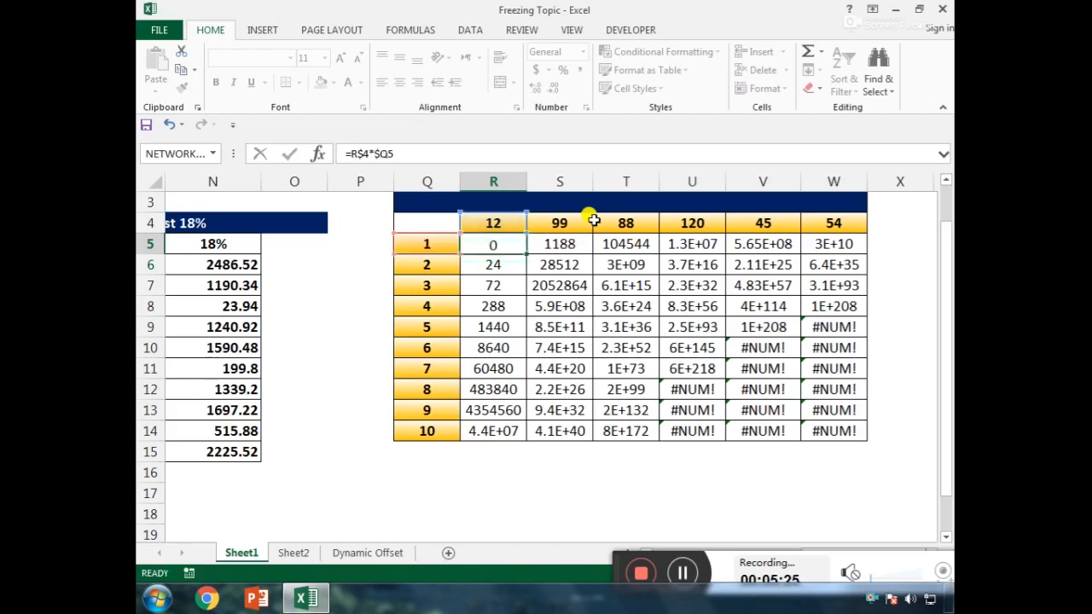
Step: Fill the mixed-reference formula from R5 down and across the Table grid R5:W14
key("ctrl+shift+Right")
key("ctrl+shift+Down")
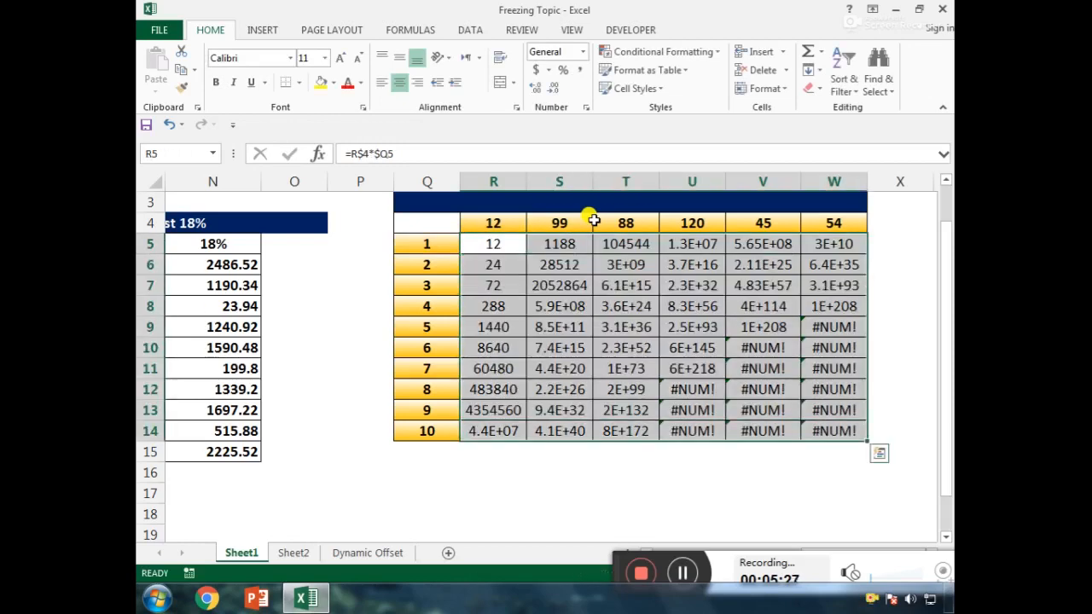
key("ctrl+d")
key("ctrl+r")
key("Right")
key("Down")
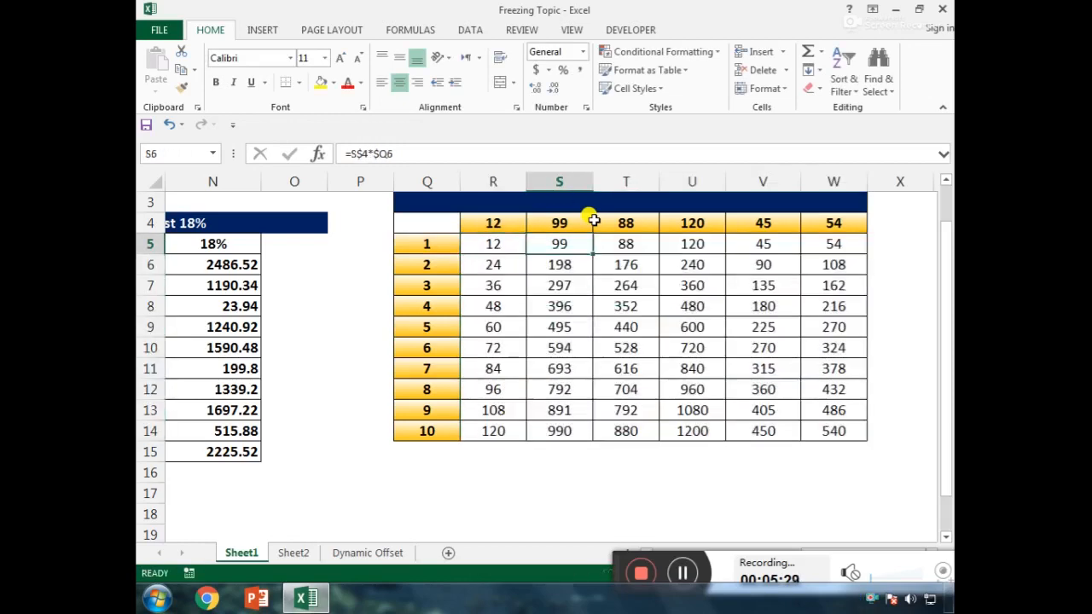
Step: Walk through the filled grid to its last cell W14 and examine which header cells its formula references
key("Right")
key("Right")
key("Down")
key("Right")
key("Right")
key("Down")
key("Down")
key("Down")
key("Down")
key("Down")
key("Down")
key("Down")
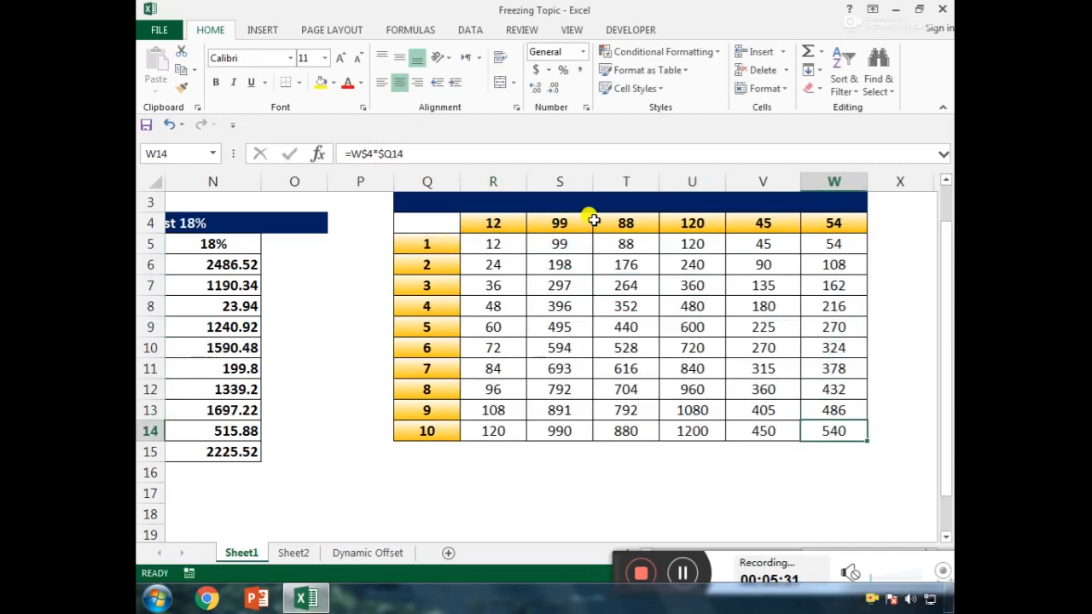
key("F2")
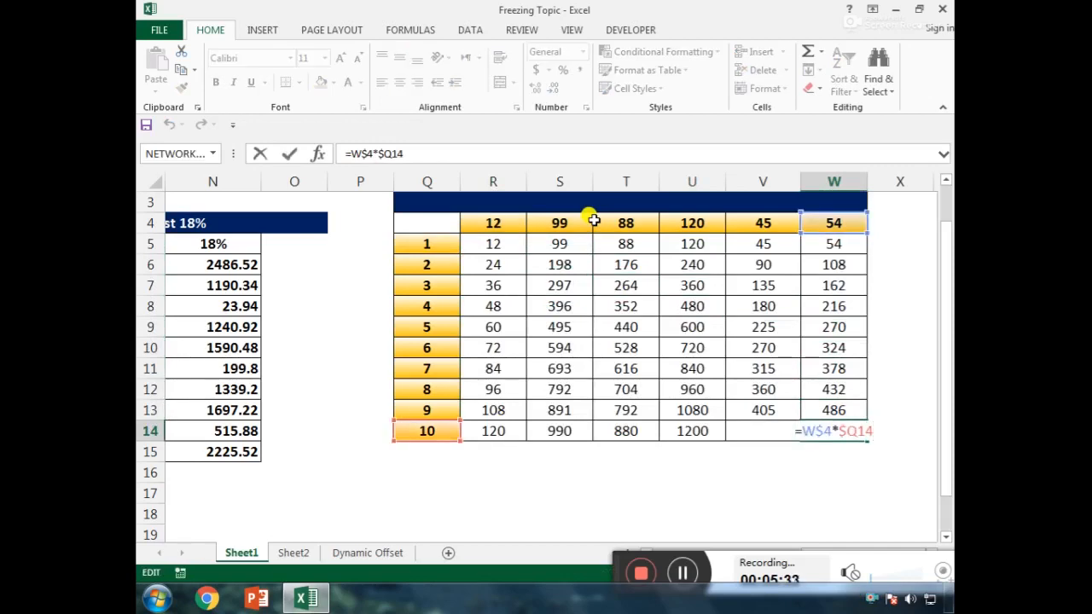
scroll(594, 221, "up", 1)
key("ctrl+Return")
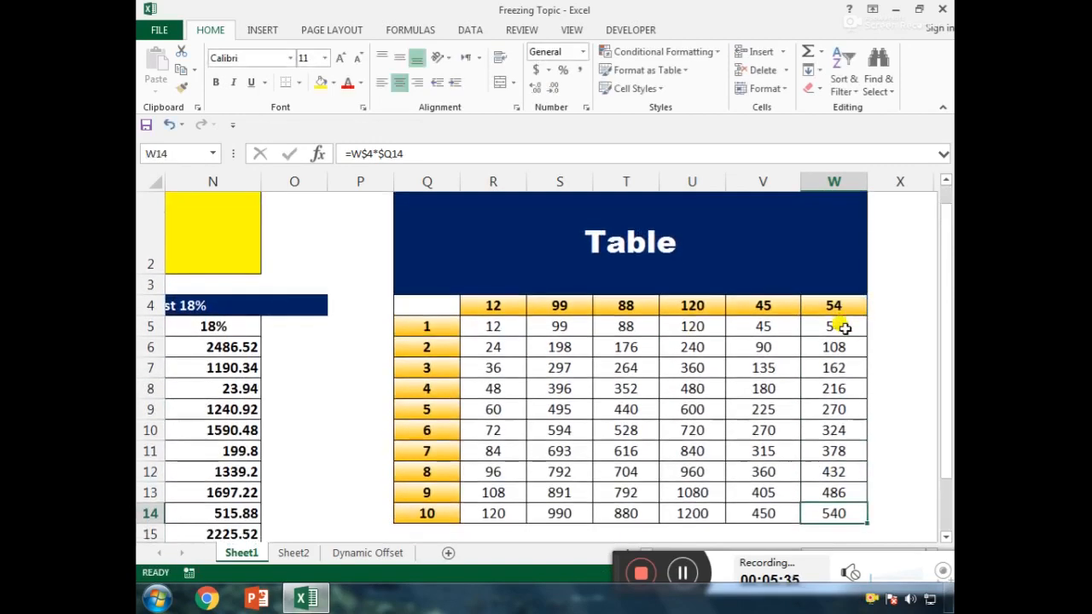
Step: Change the multiplier in header cell V4 to 4500
left_click(755, 309)
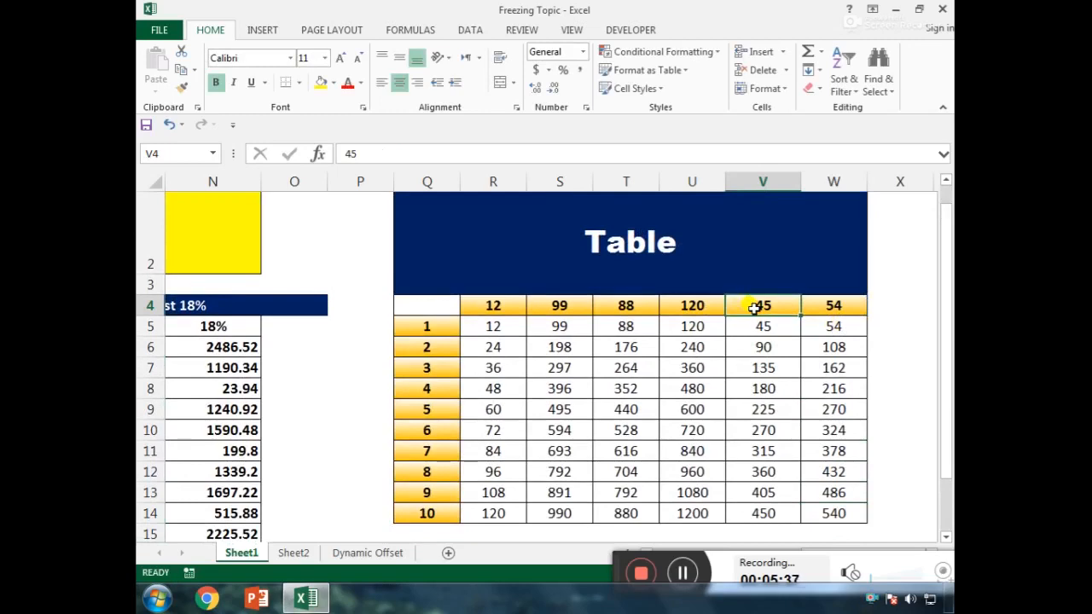
type("4500")
key("Return")
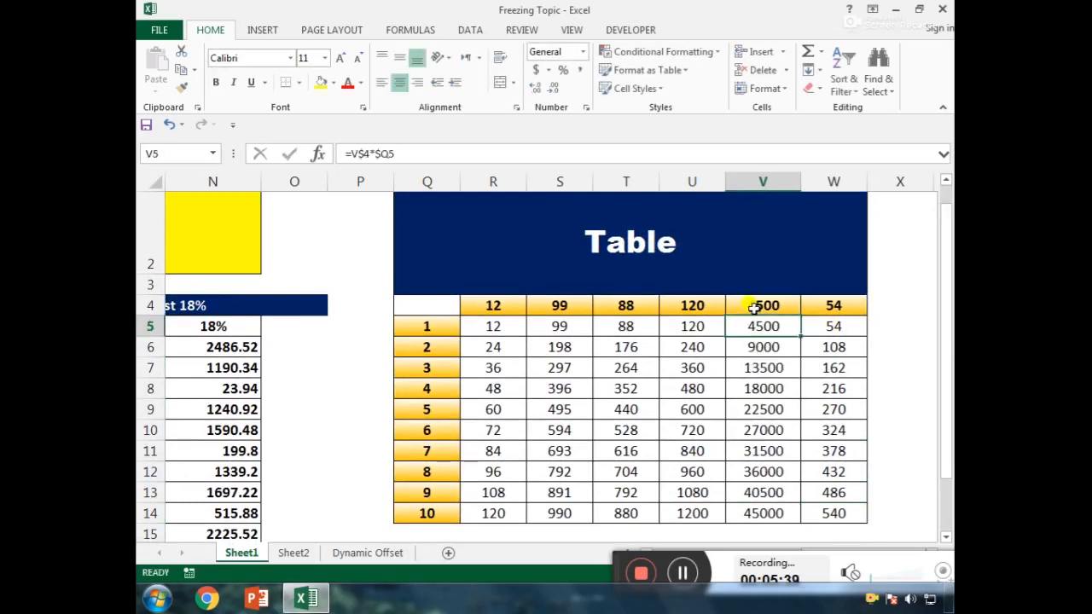
Step: Check the recalculated products down column V and back up to the first rows
key("Down")
key("Down")
key("Down")
key("Down")
key("Down")
key("Down")
key("Down")
key("Down")
key("Down")
key("Down")
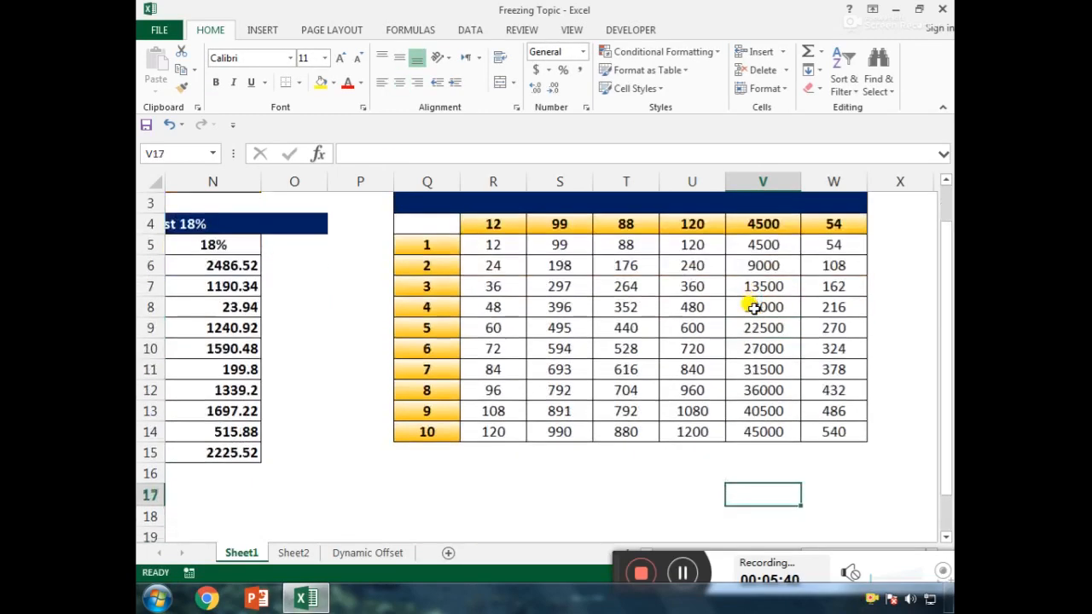
key("Up")
key("Up")
key("Up")
key("Up")
key("Up")
key("Up")
key("Up")
key("Up")
key("Up")
key("Up")
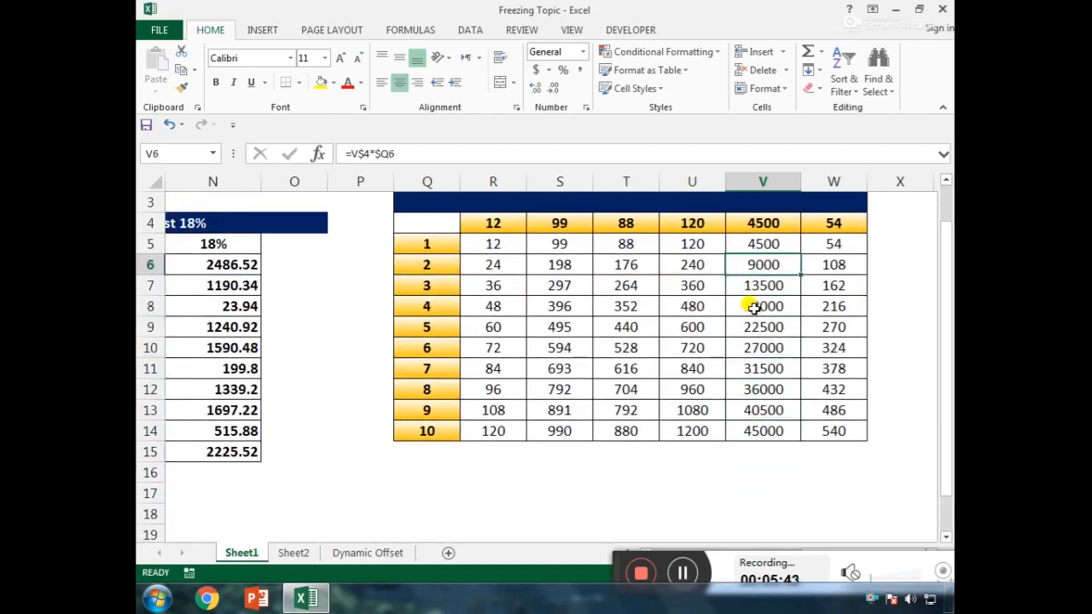
Step: Set the multiplier in header cell U4 to 962415241 and widen column U to fit its products
key("Left")
key("Up")
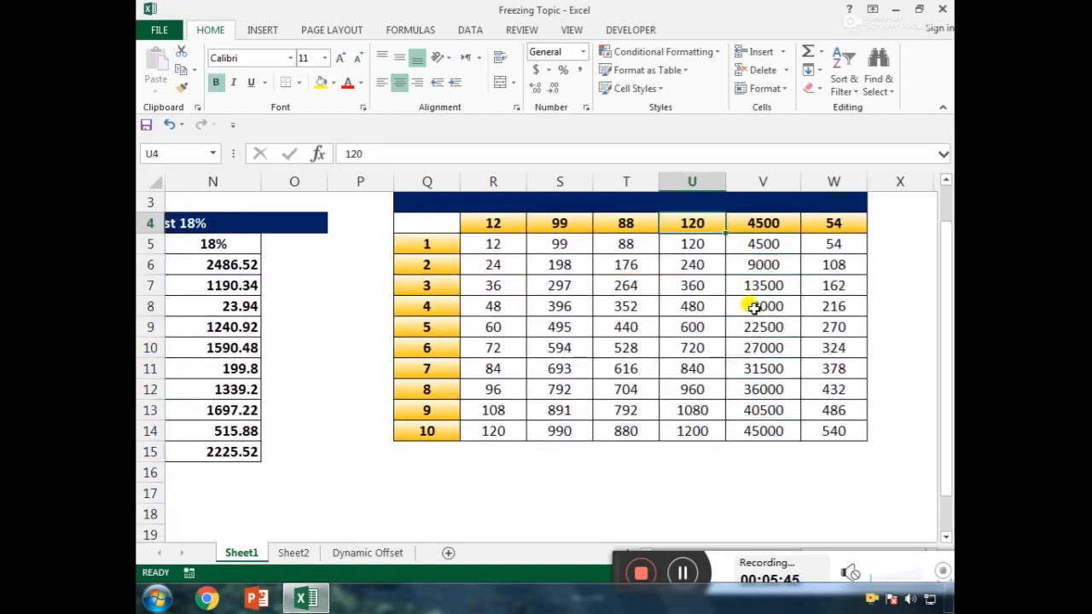
type("962415241")
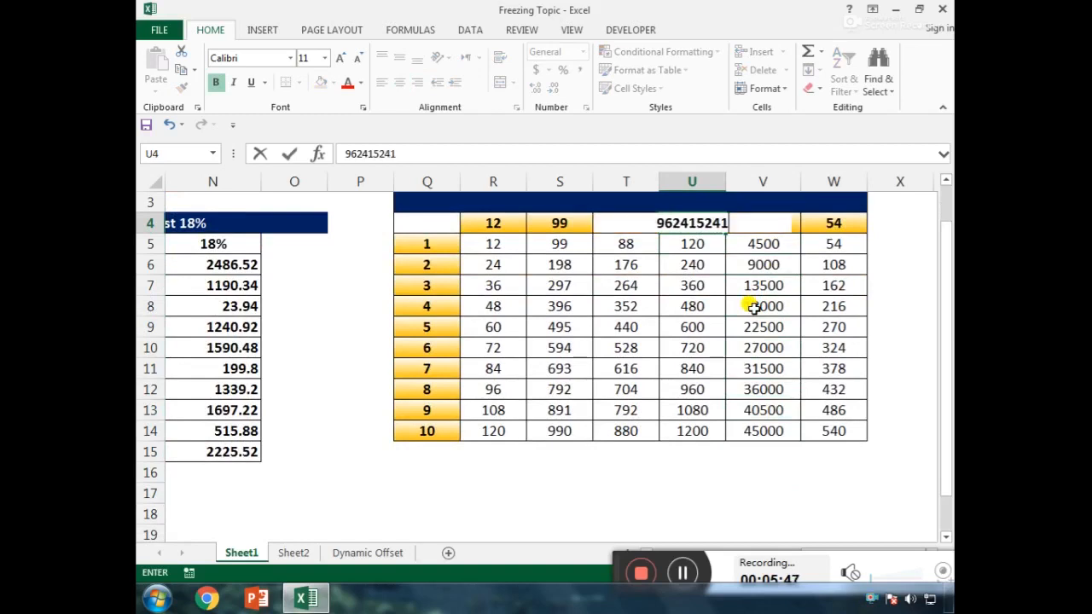
key("Return")
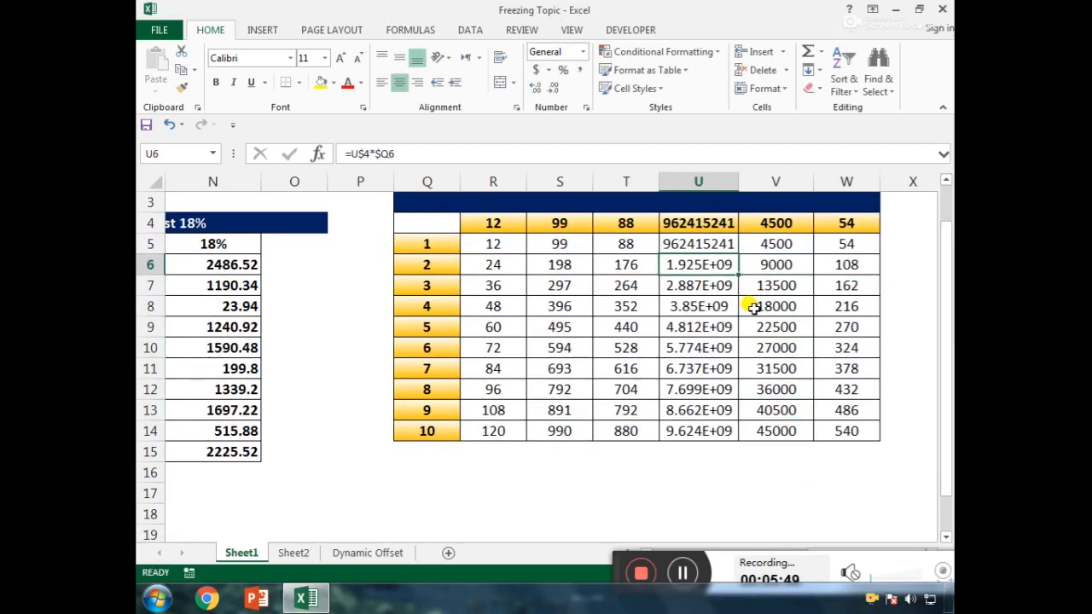
key("ctrl+shift+Down")
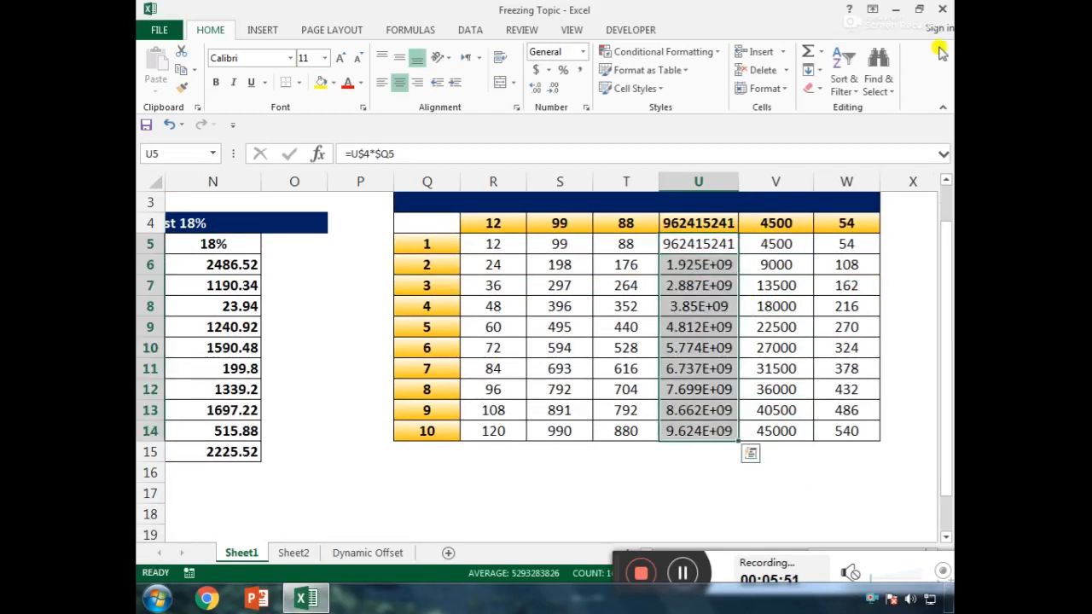
double_click(739, 182)
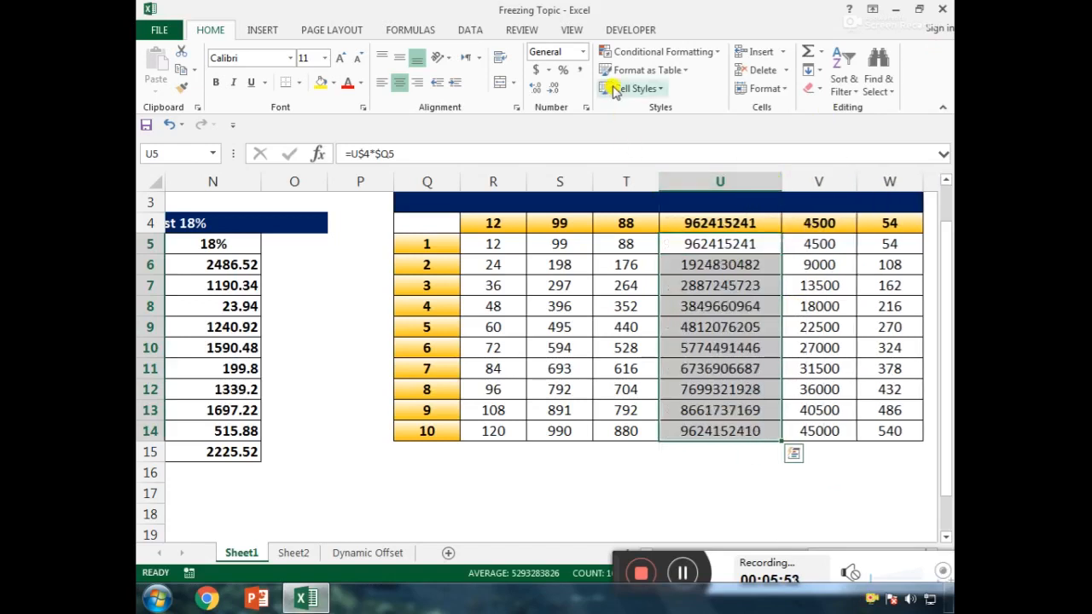
Step: Look through the number formats available for the products in U5:U14
left_click(583, 52)
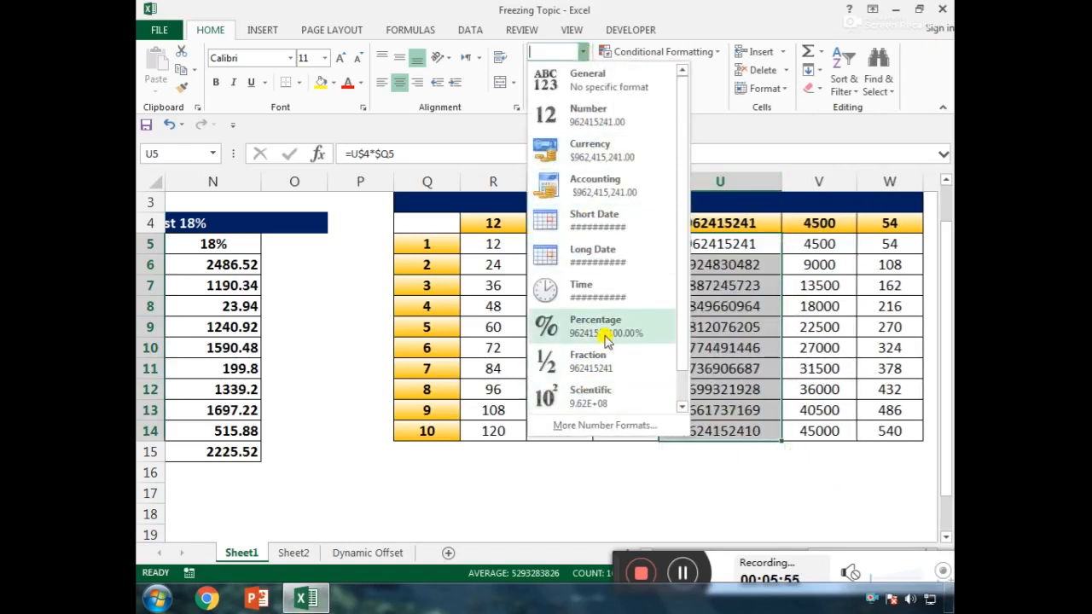
left_click_drag(682, 331, 682, 387)
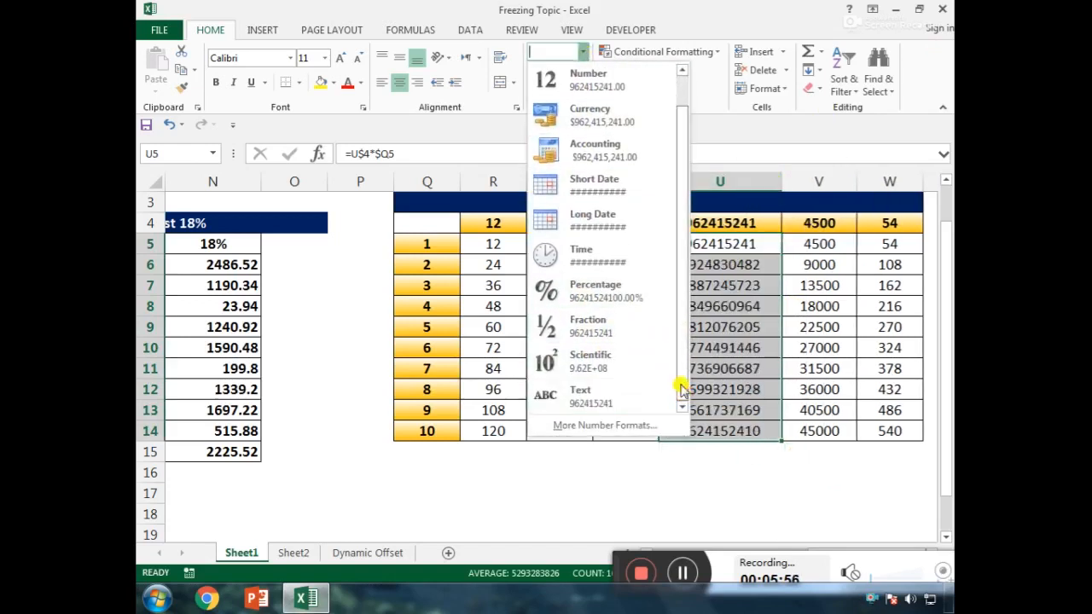
left_click(776, 311)
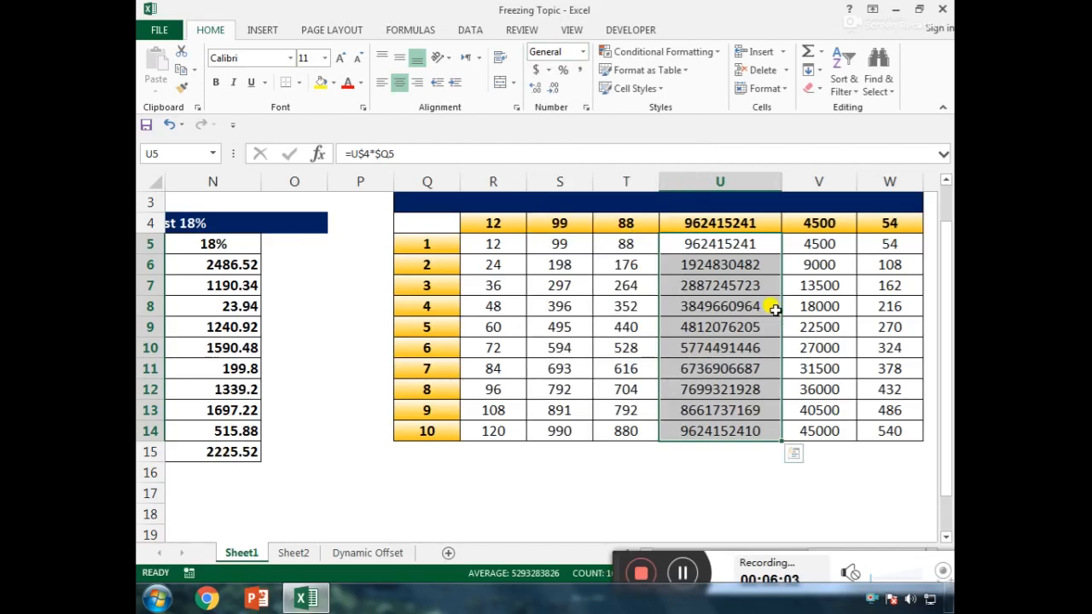
Step: Switch to Sheet2 and go to the Name label in A1
left_click(311, 554)
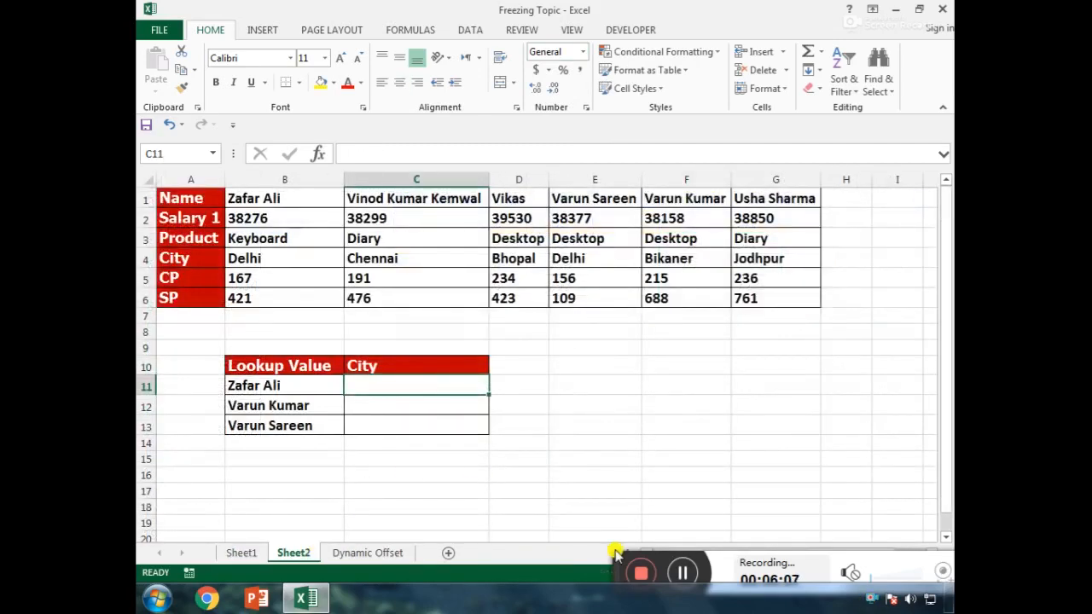
key("Left")
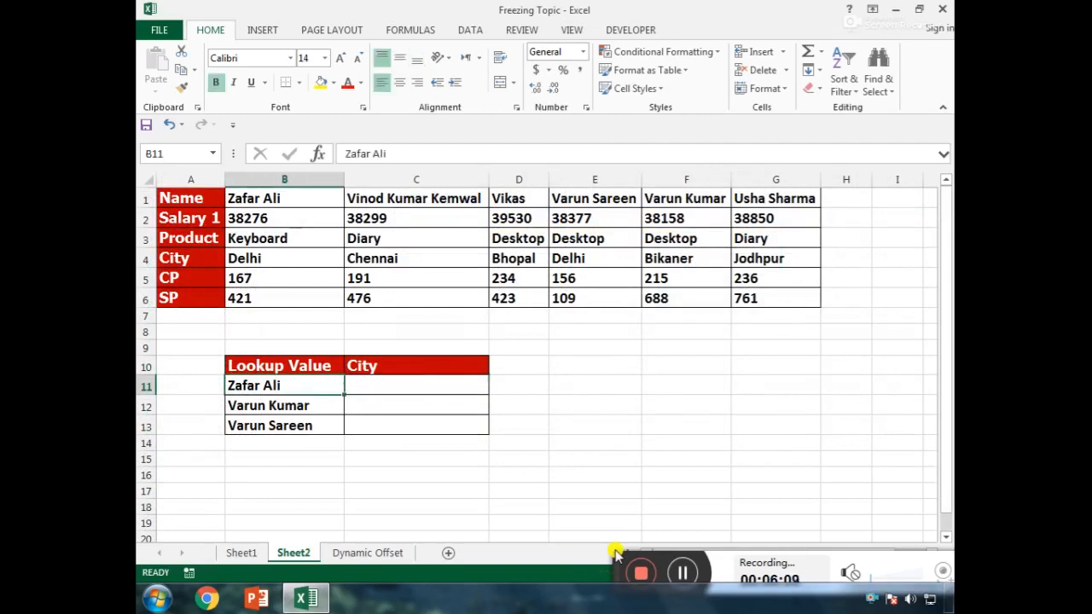
key("ctrl+Up")
key("ctrl+Up")
key("ctrl+Up")
key("Left")
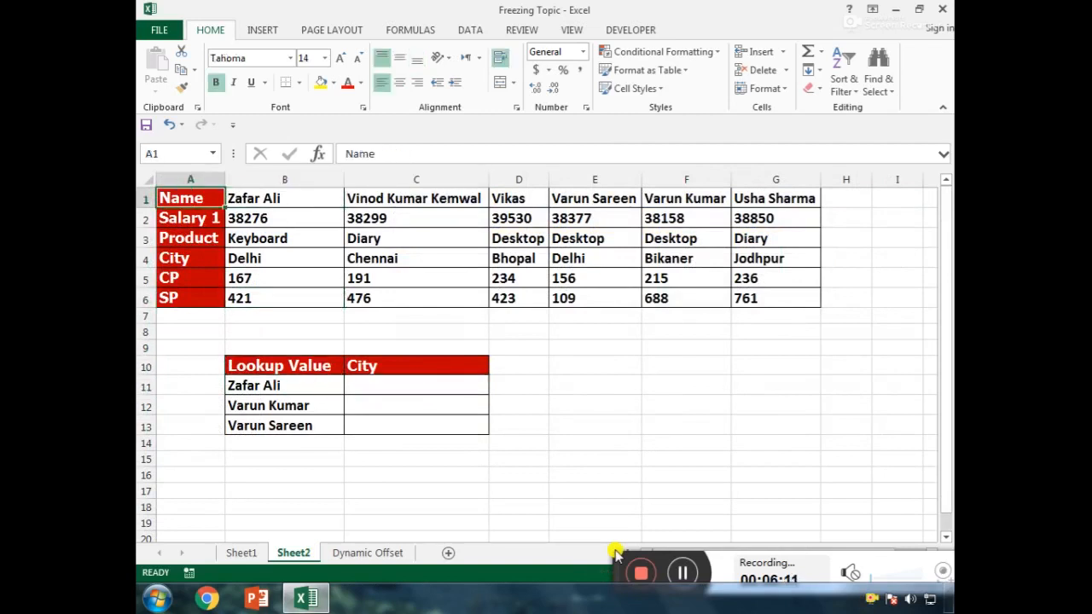
Step: Examine the horizontal data layout, highlighting the Name, Salary 1 and Product rows and checking the row labels down to SP
key("shift+Right")
key("shift+Right")
key("shift+Right")
key("shift+Right")
key("Right")
key("Down")
key("Left")
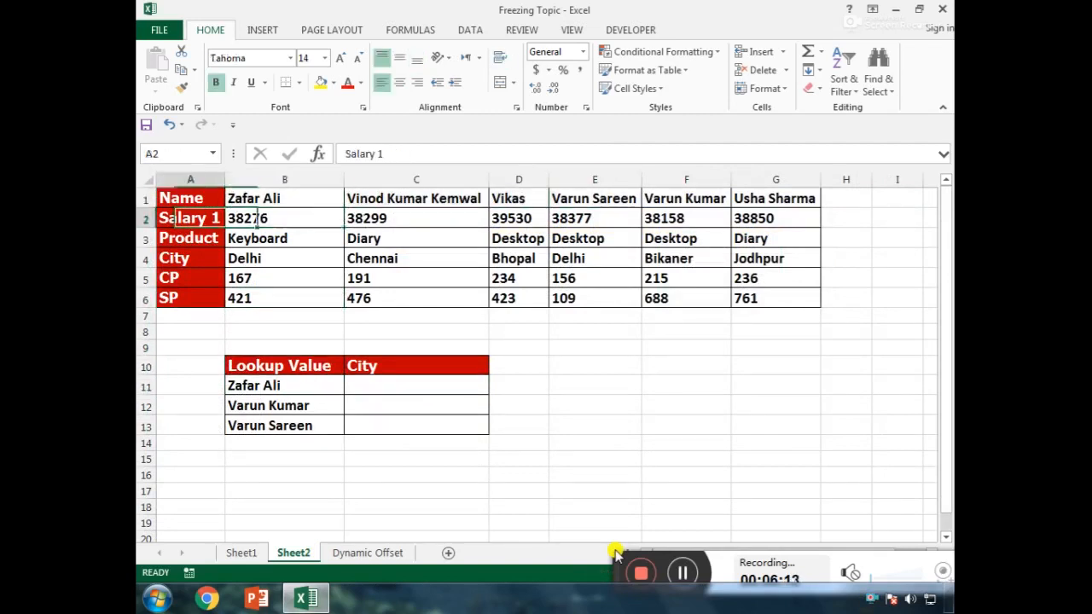
key("shift+Right")
key("shift+Right")
key("shift+Right")
key("shift+Right")
key("shift+Right")
key("shift+Right")
key("Down")
key("Down")
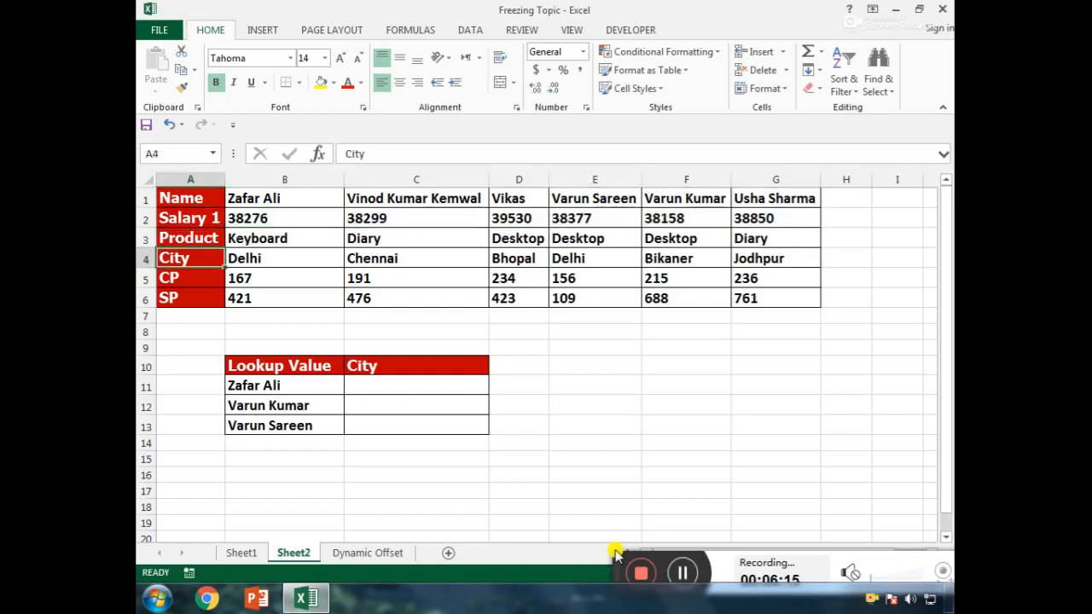
key("Up")
key("shift+Right")
key("shift+Right")
key("shift+Right")
key("shift+Right")
key("shift+Right")
key("shift+Right")
key("Down")
key("Down")
key("Up")
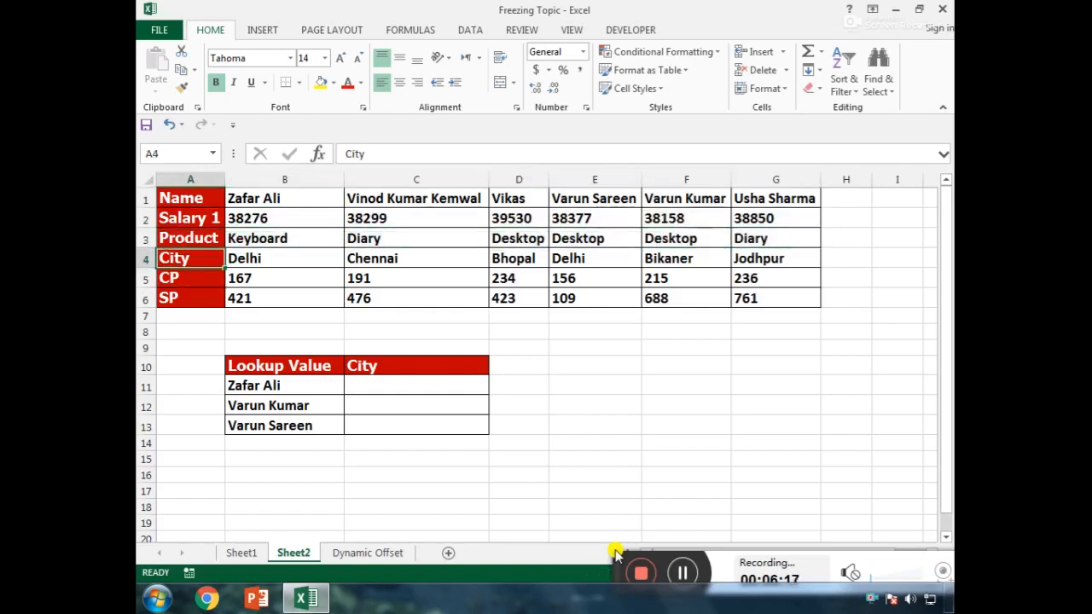
key("Down")
key("Down")
key("Down")
key("Up")
key("Up")
key("Up")
key("Up")
key("Up")
key("Up")
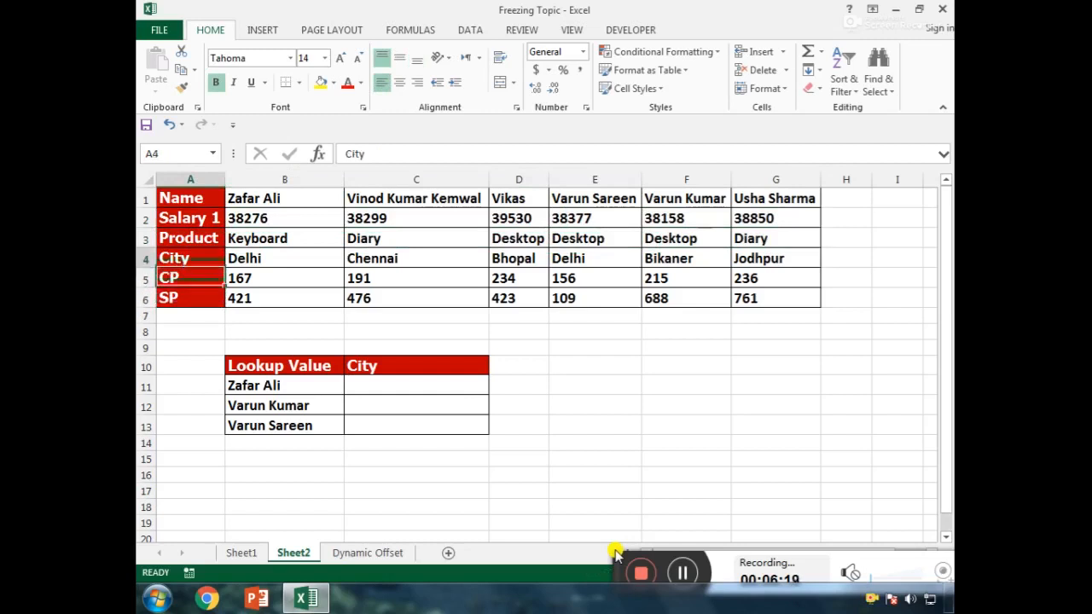
Step: Highlight the whole data table A1:G6, the first lookup value in B11 and the City heading in C10
key("ctrl+shift+Right")
key("ctrl+shift+Down")
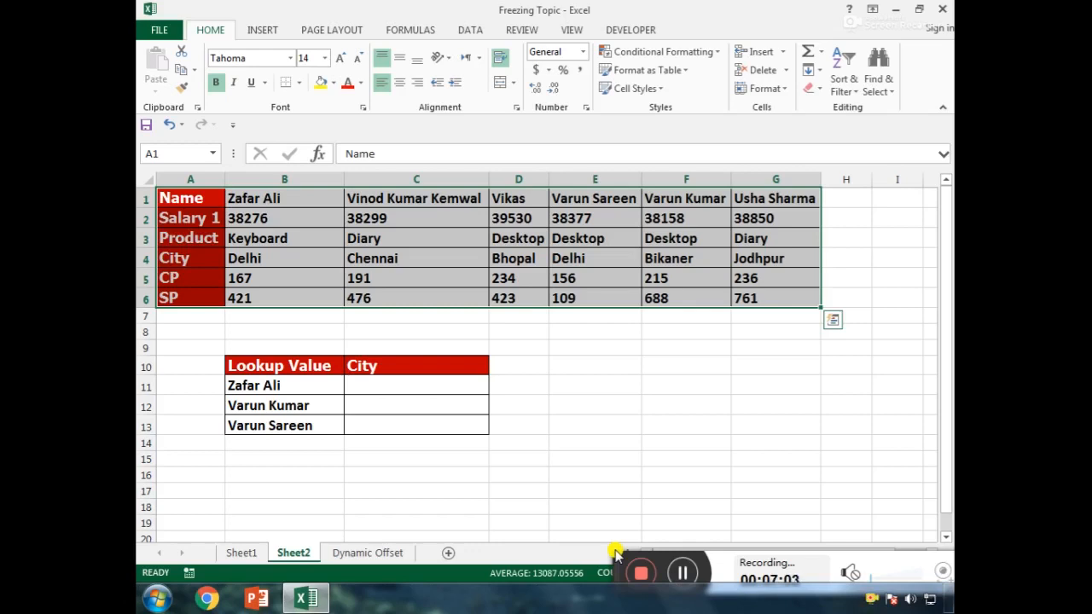
left_click(270, 385)
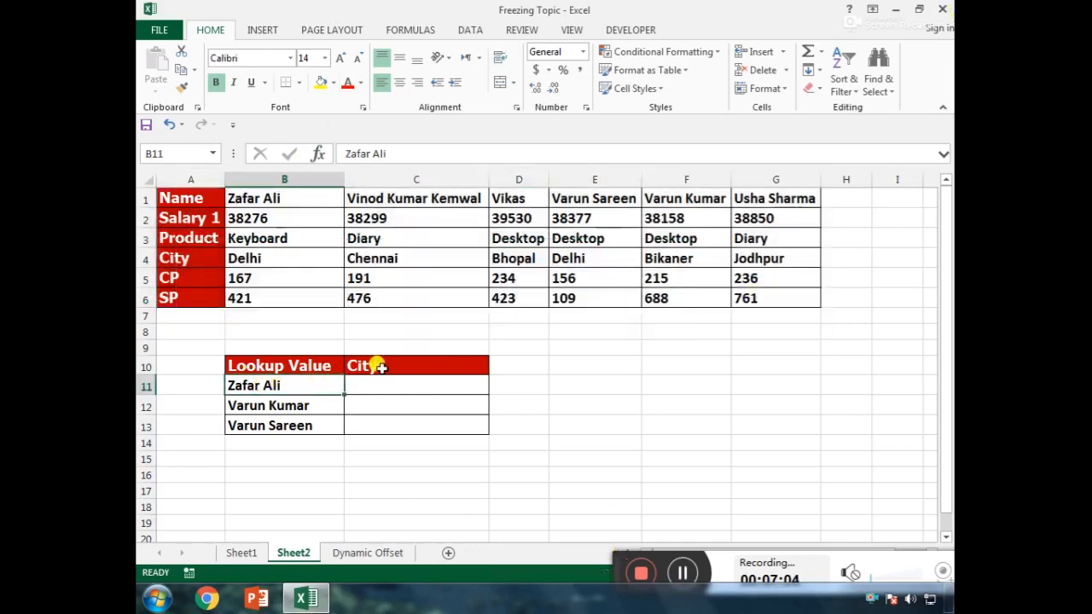
left_click(381, 366)
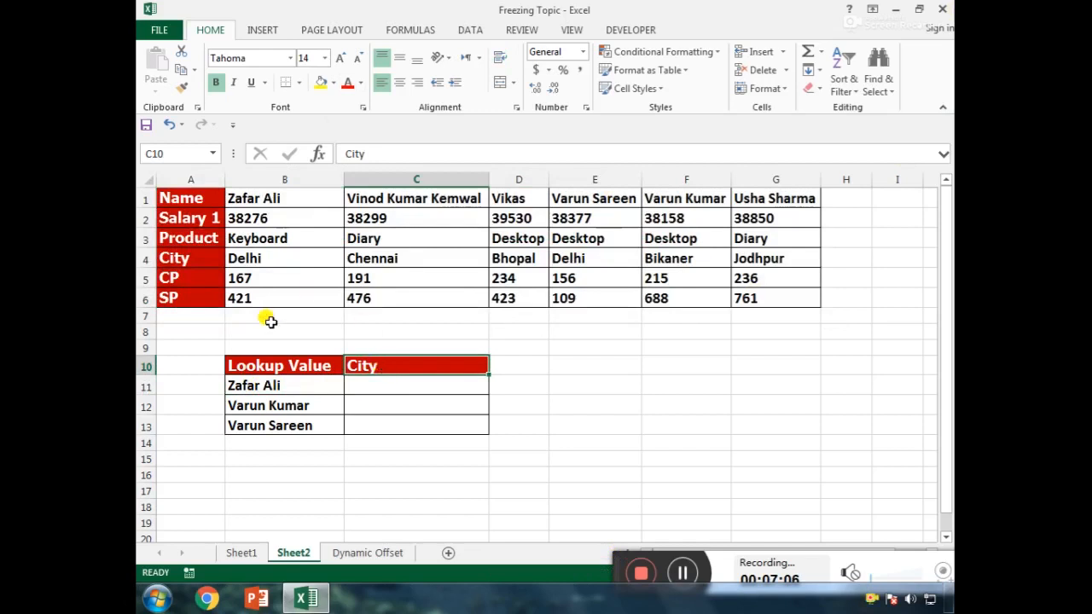
Step: Start an INDEX formula in C11 with the data table A1:G6 as its array
left_click(405, 386)
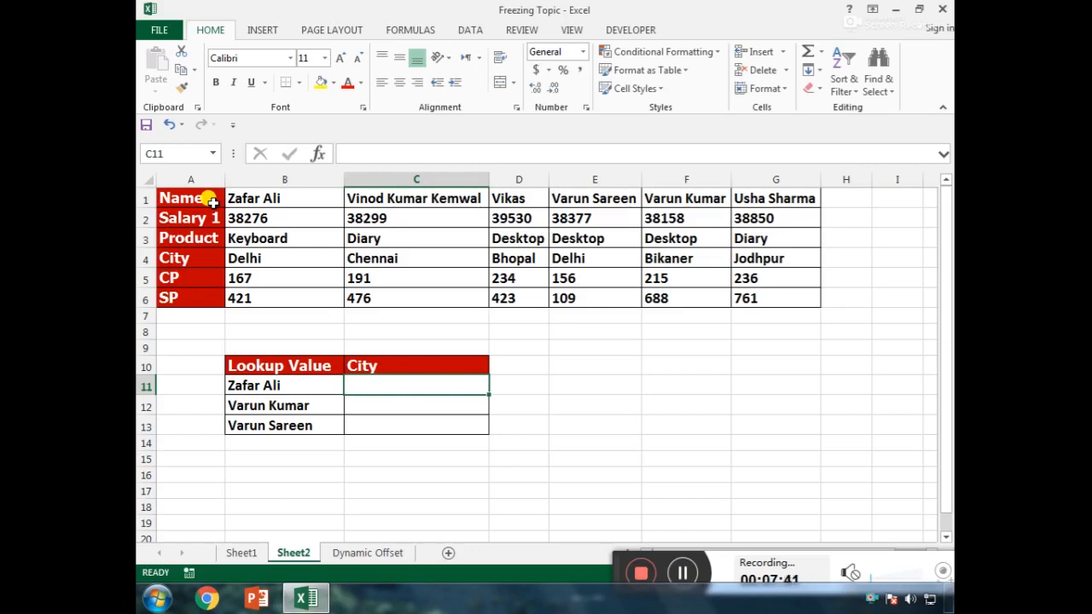
type("=inde")
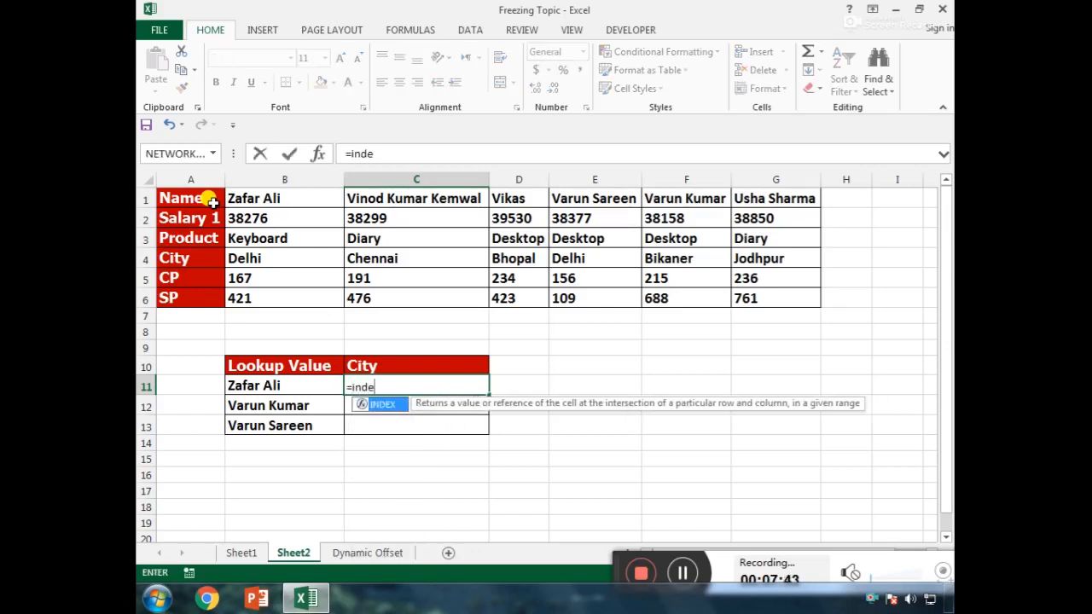
key("Tab")
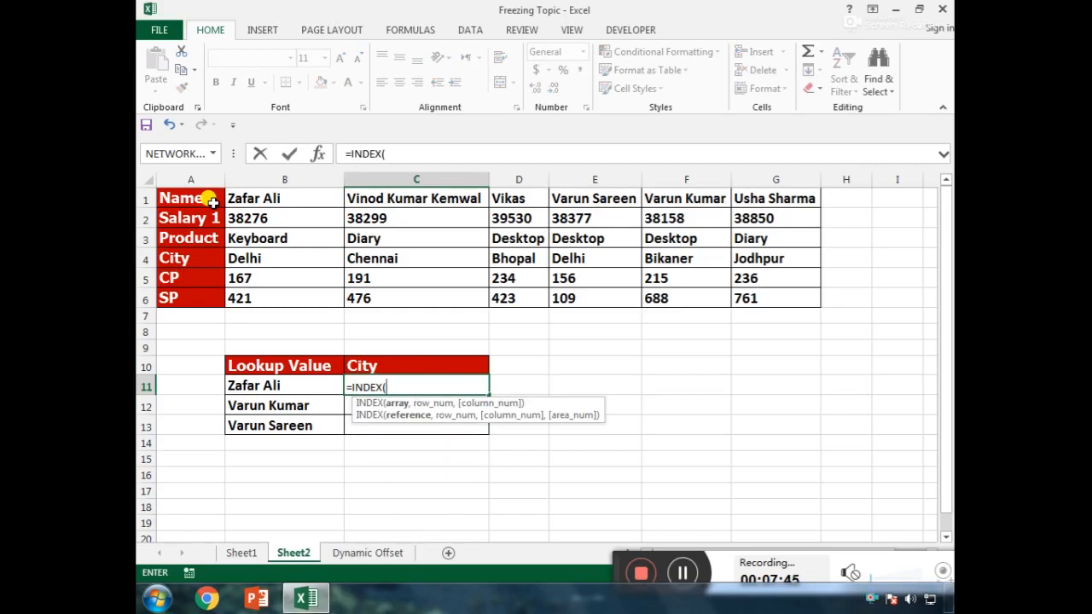
key("Up")
key("Left")
key("Left")
key("Up")
key("Up")
key("Up")
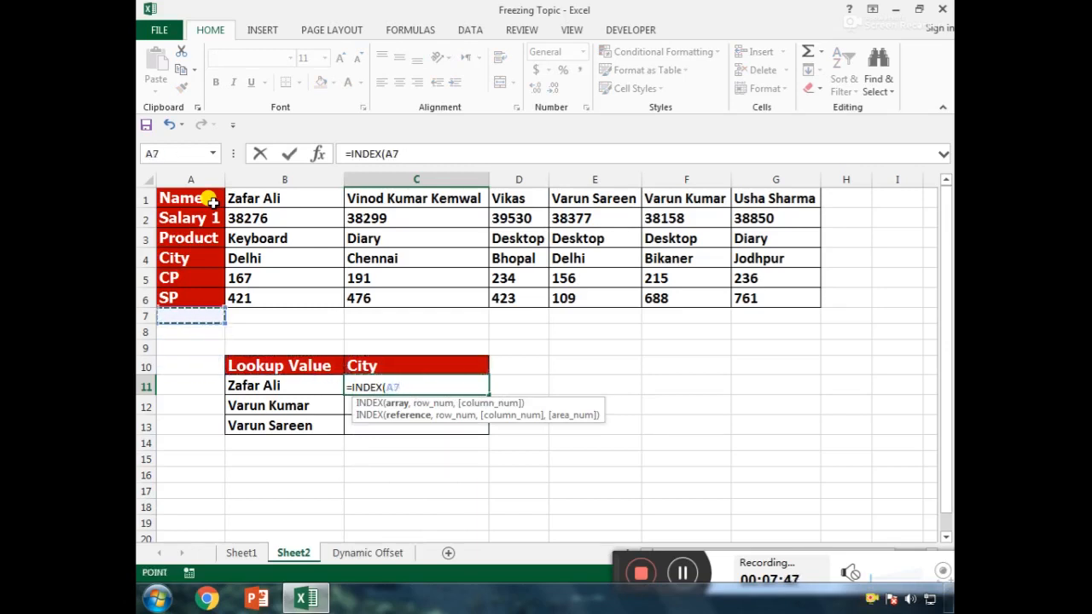
key("Up")
key("shift+Up")
key("shift+Up")
key("shift+Up")
key("shift+Up")
key("shift+Up")
key("shift+Right")
key("shift+Right")
key("shift+Right")
key("shift+Right")
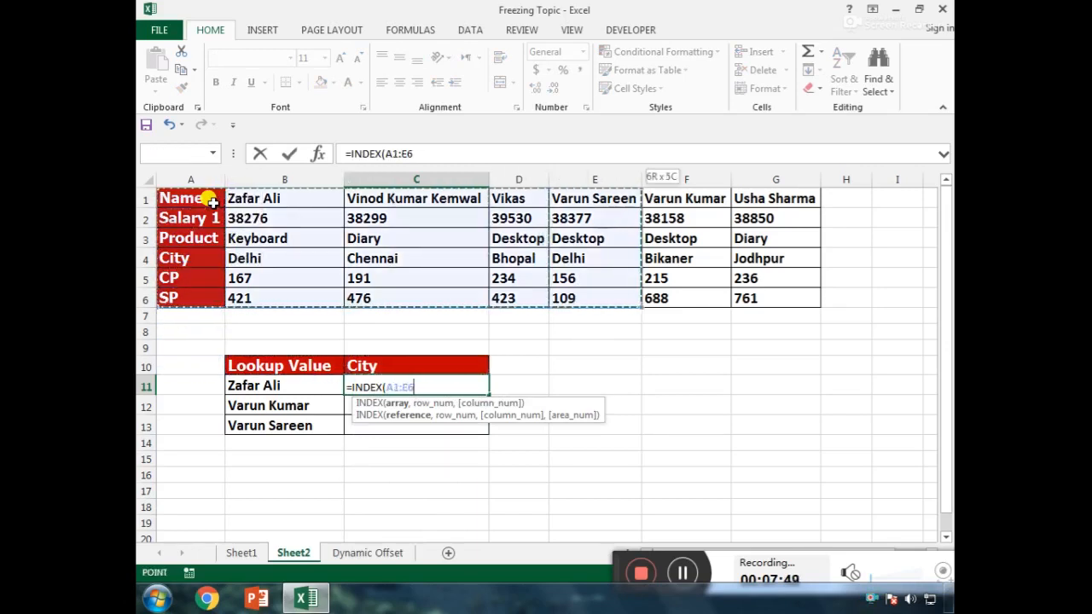
key("shift+Right")
key("shift+Right")
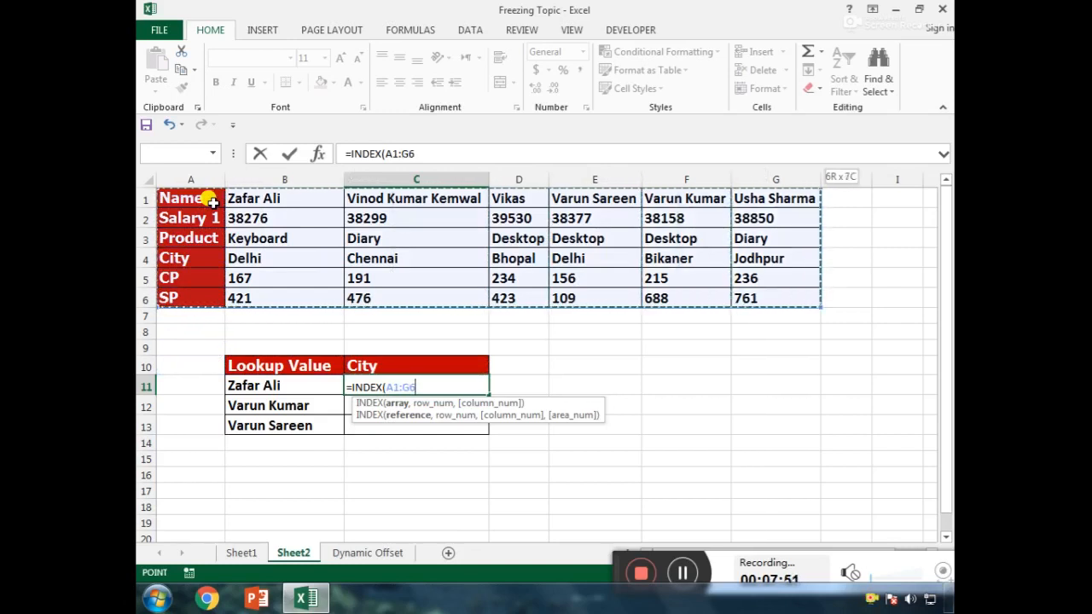
Step: Add MATCH(C10,A1:A6,0) as the row number argument of the INDEX formula in C11
type(",mat")
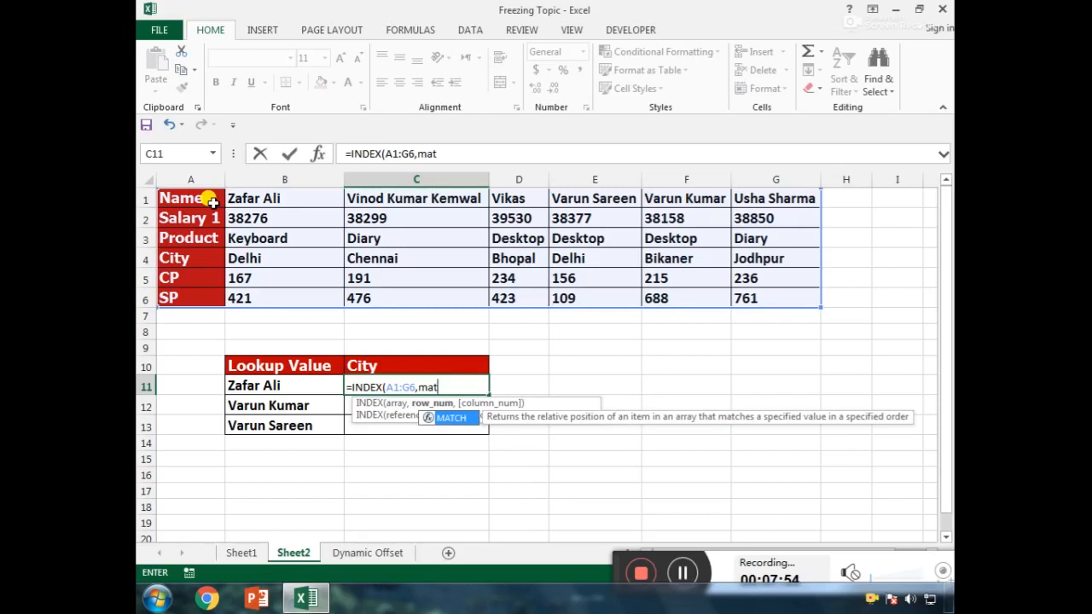
key("Tab")
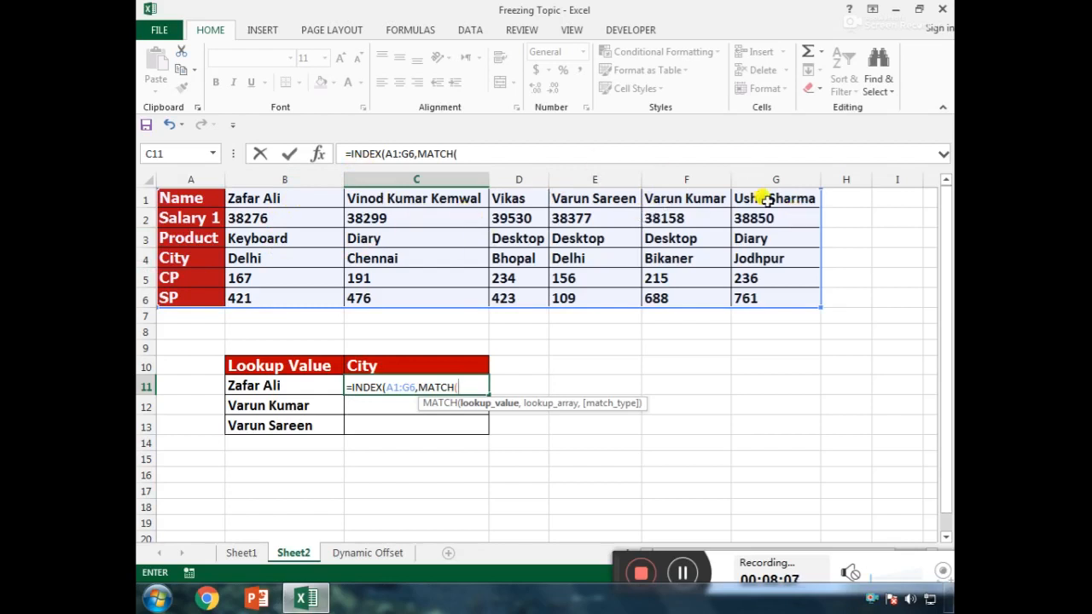
left_click(425, 365)
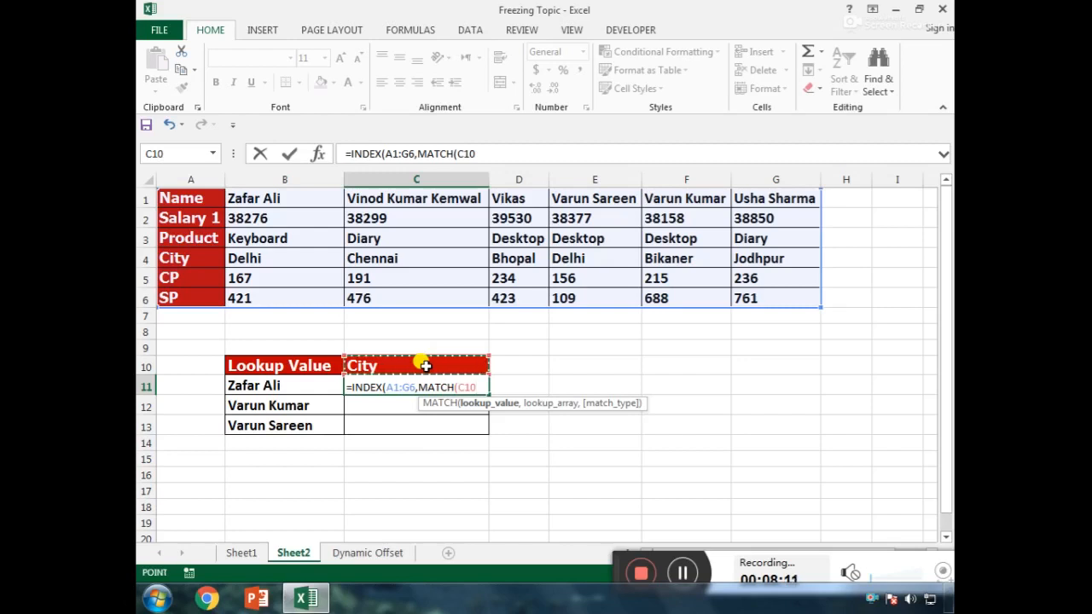
type(",")
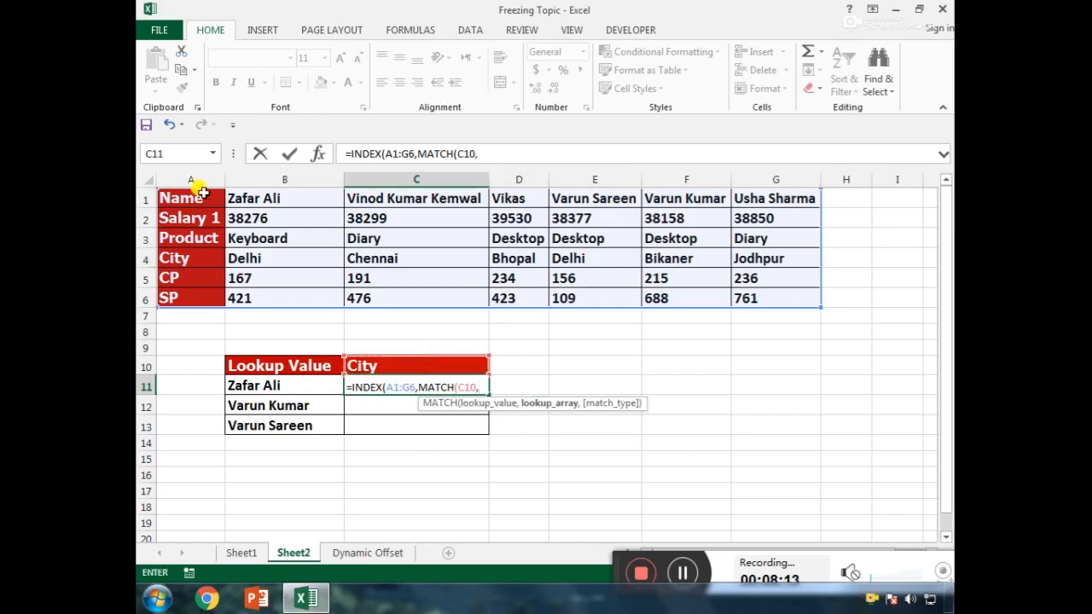
left_click_drag(197, 195, 205, 308)
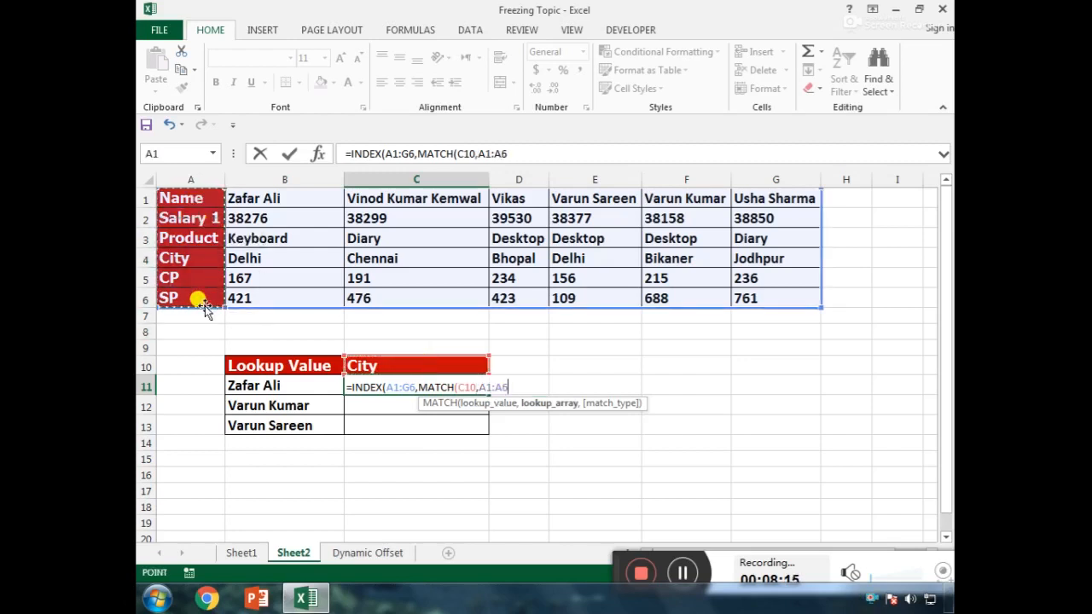
type(",0")
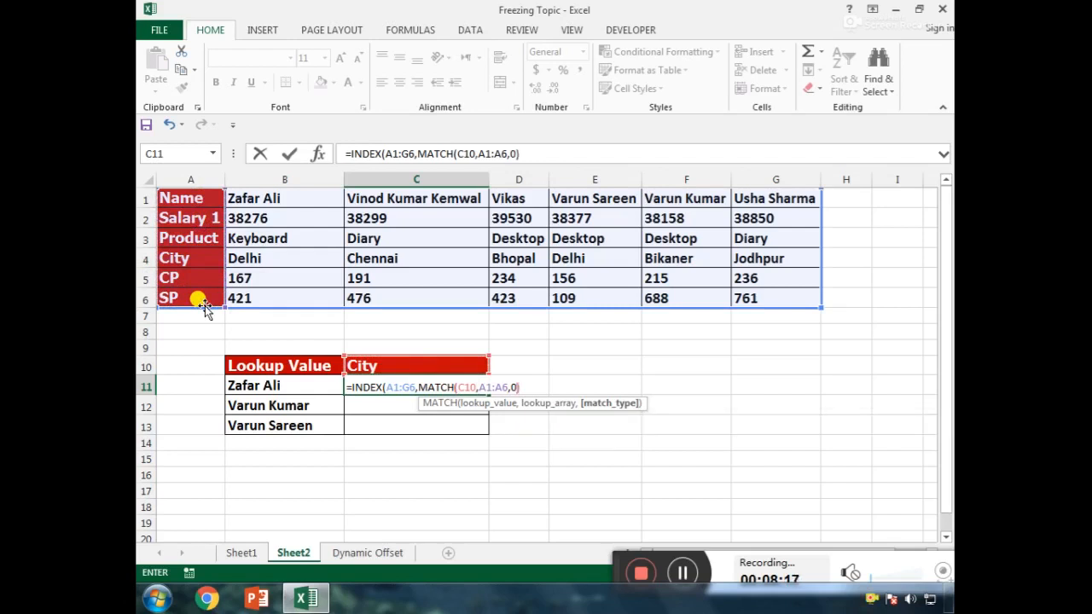
type("),")
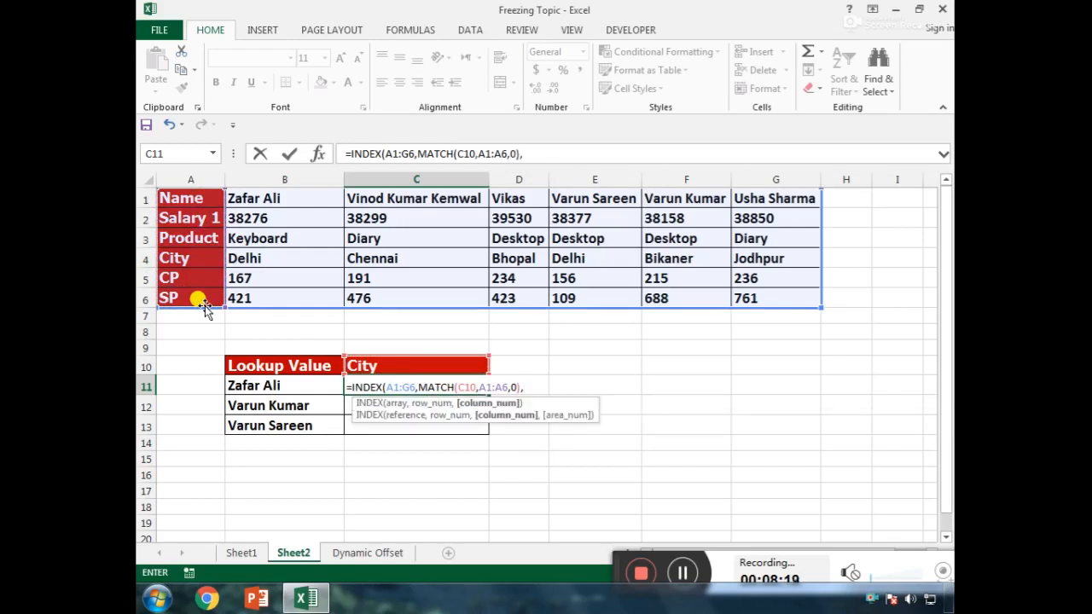
Step: Add MATCH(B11,A1:G1,0) as the column number argument and complete the INDEX formula in C11
type("mat")
key("Tab")
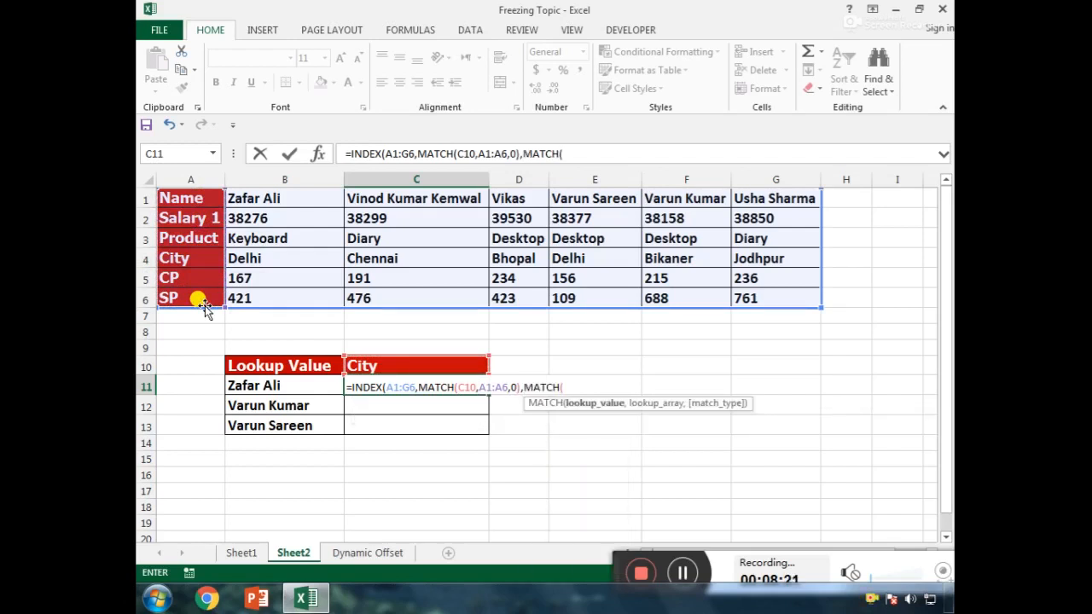
left_click(289, 384)
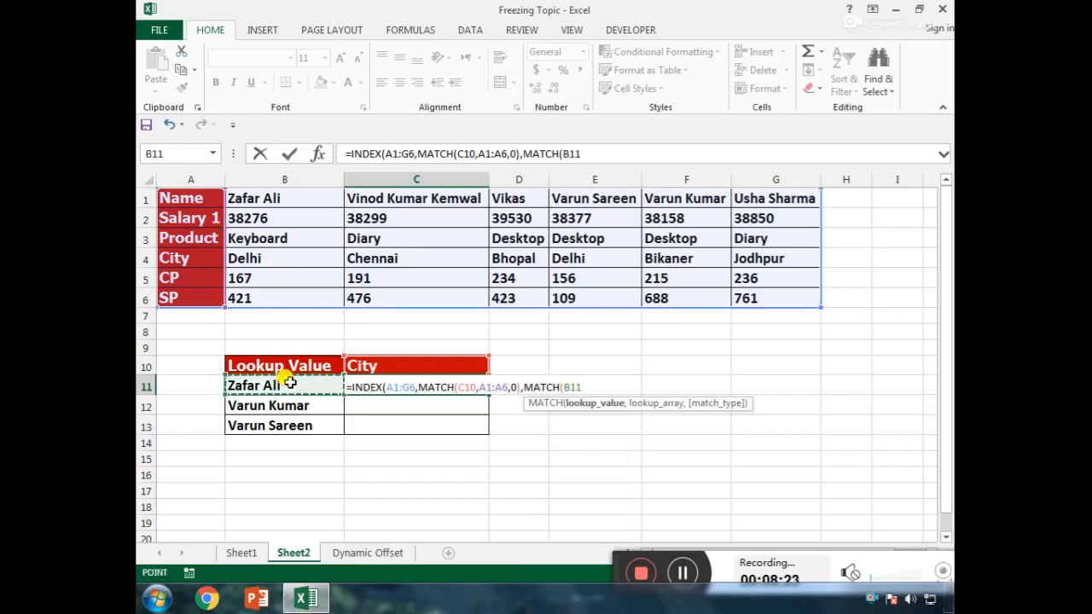
type(",")
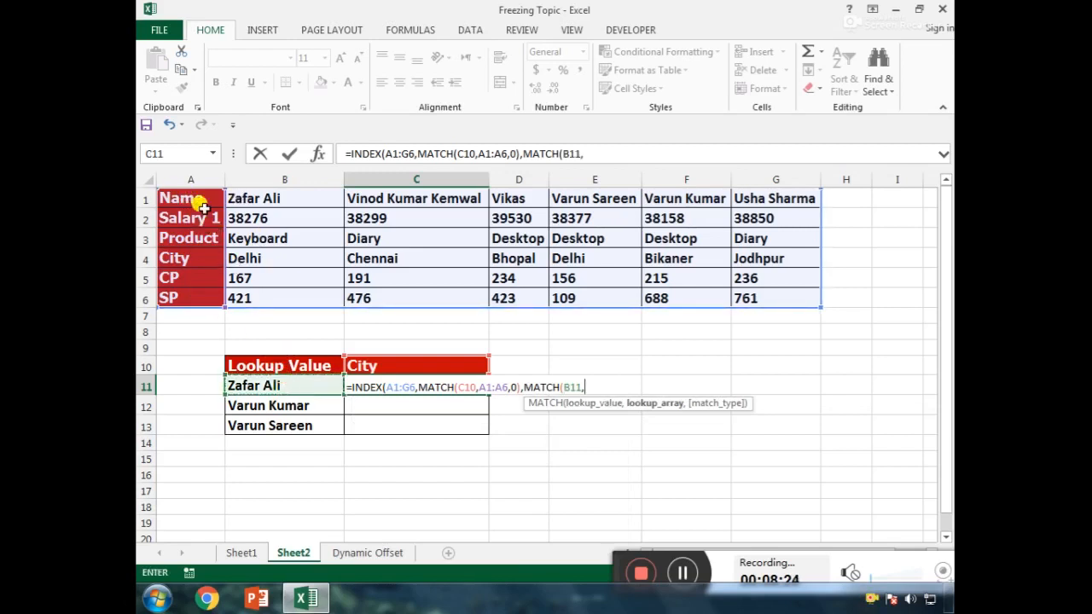
left_click_drag(181, 195, 797, 195)
type(",")
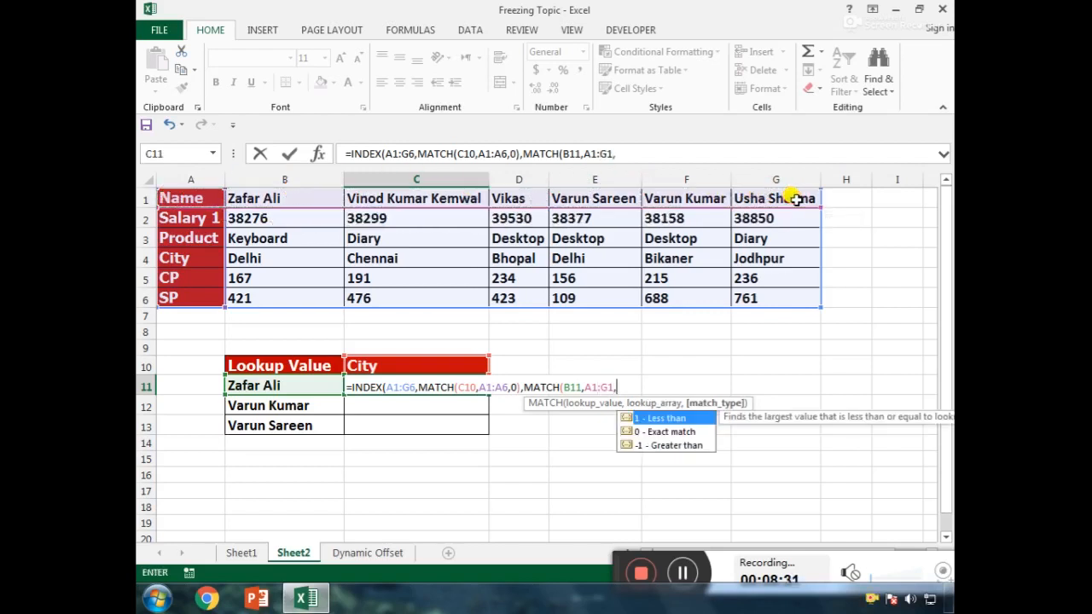
type("0)")
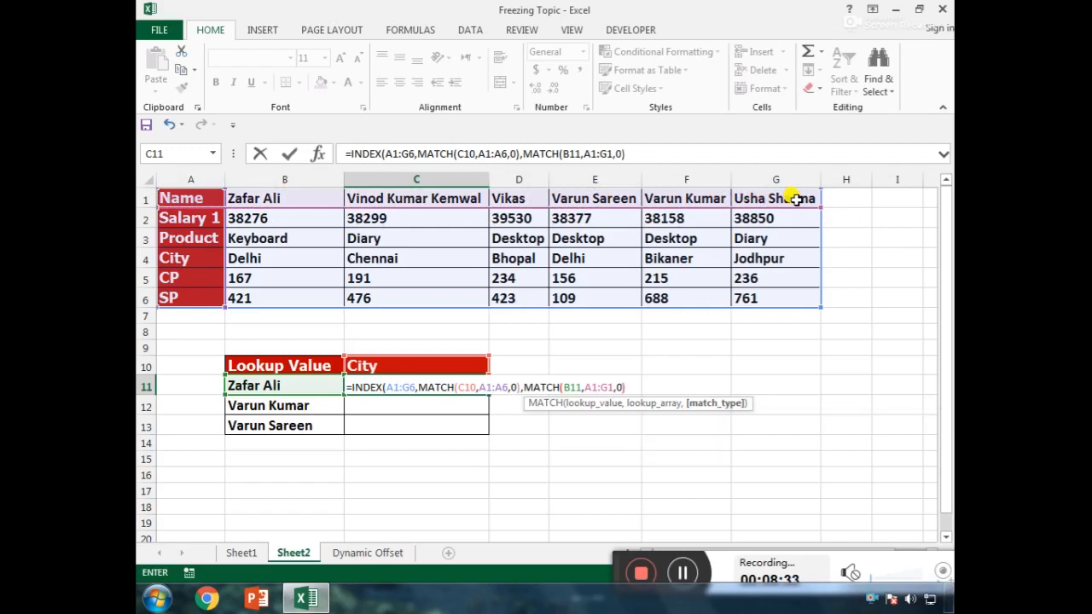
key("Return")
key("Return")
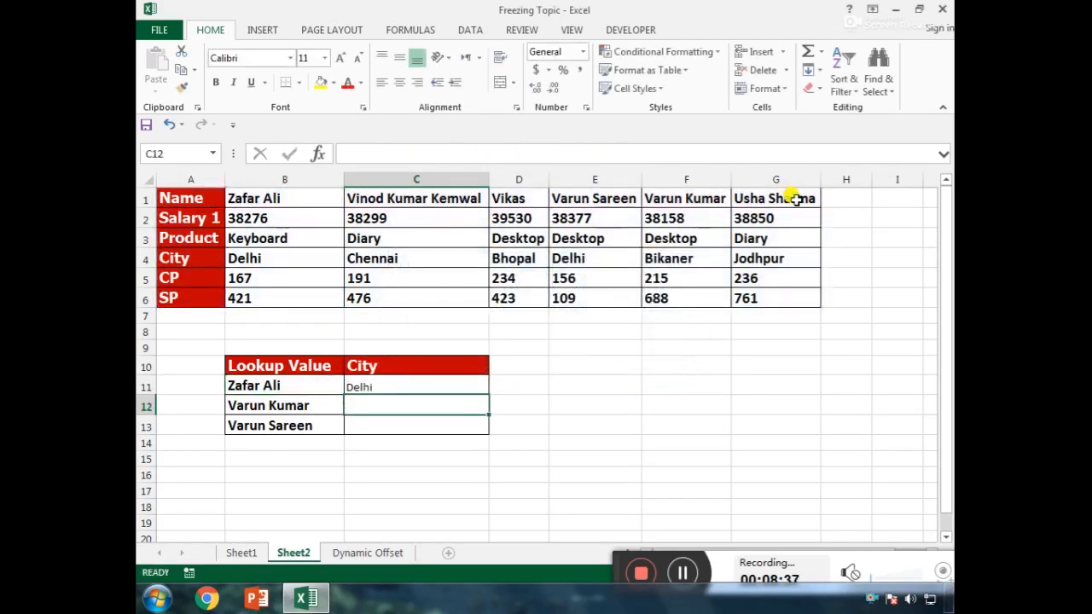
Step: Check the first lookup result against the name in B1 and the city in B4
left_click(181, 198)
left_click(309, 193)
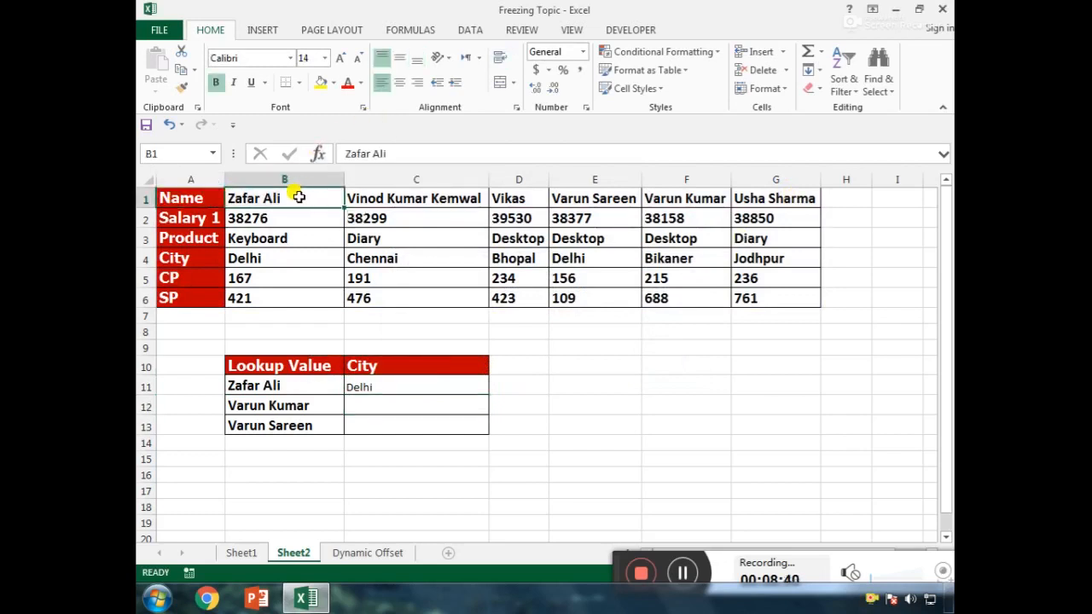
left_click(281, 258)
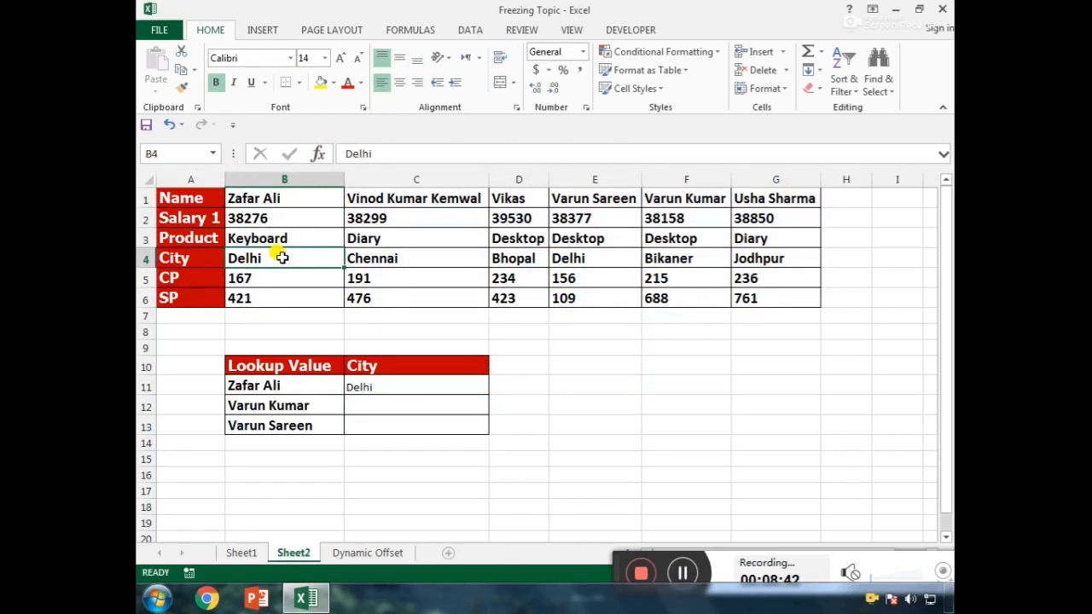
Step: Fill the INDEX formula from C11 down through C13
left_click(393, 386)
left_click_drag(393, 387, 384, 421)
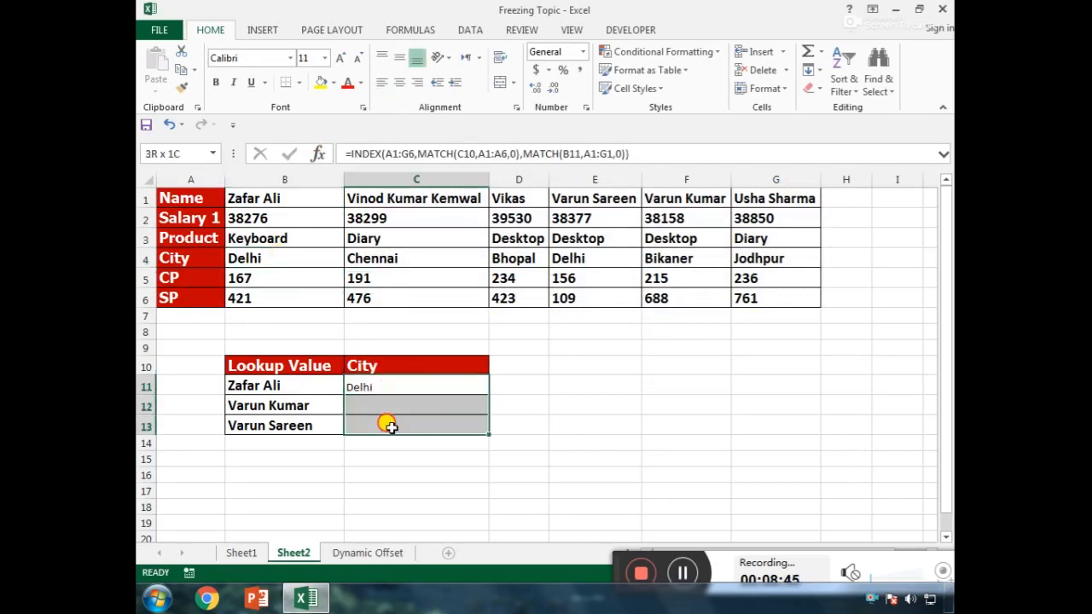
key("ctrl+d")
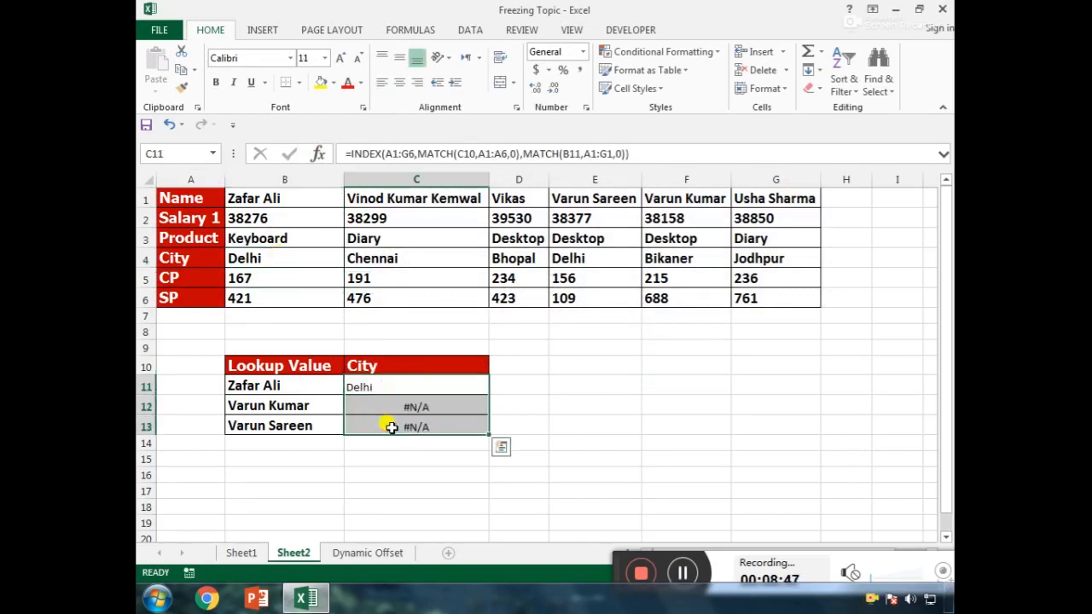
Step: Inspect the references in the copied formula in C12 without changing it
left_click(391, 404)
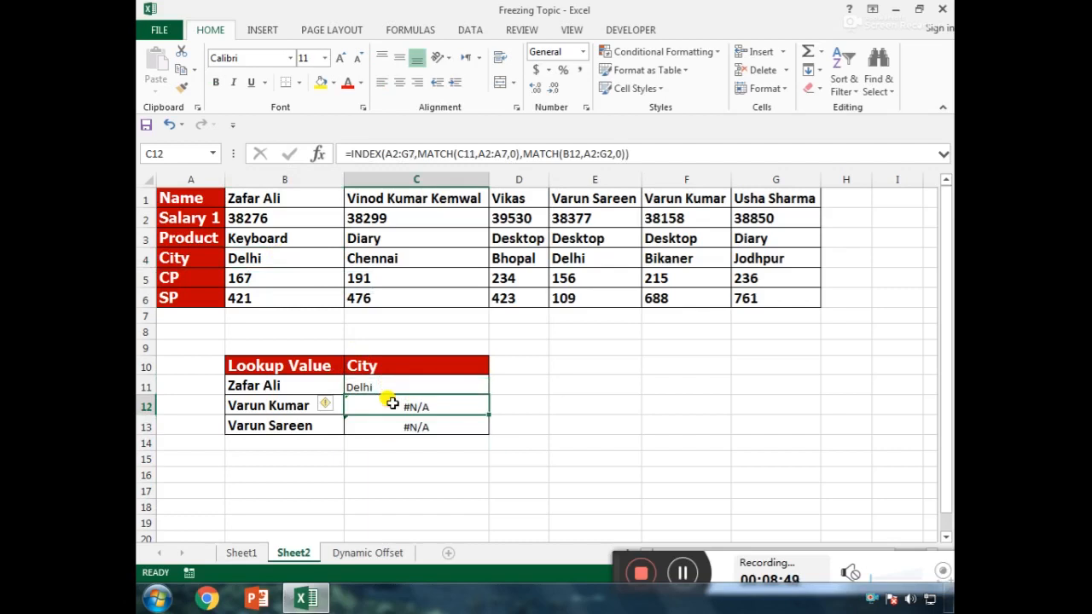
double_click(391, 403)
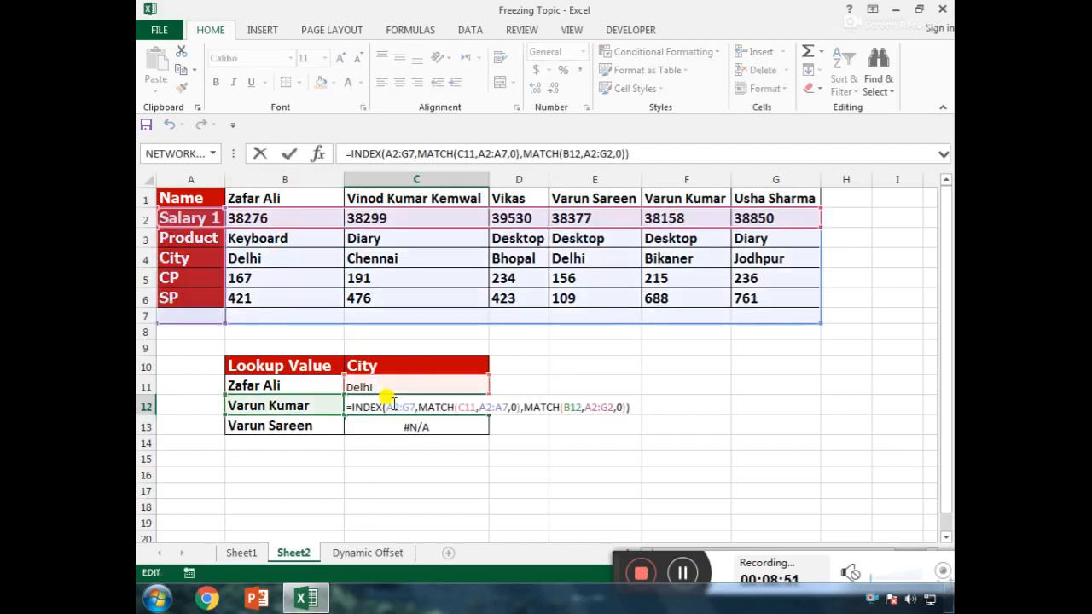
key("Escape")
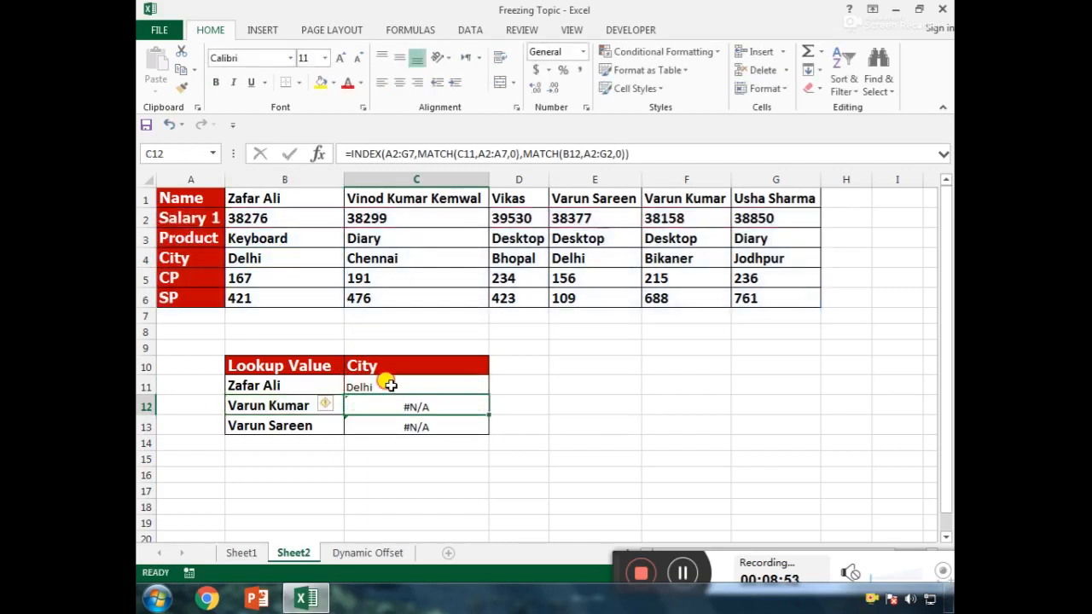
Step: Make the INDEX array in the C11 formula absolute as $A$1:$G$6
left_click(390, 386)
double_click(390, 386)
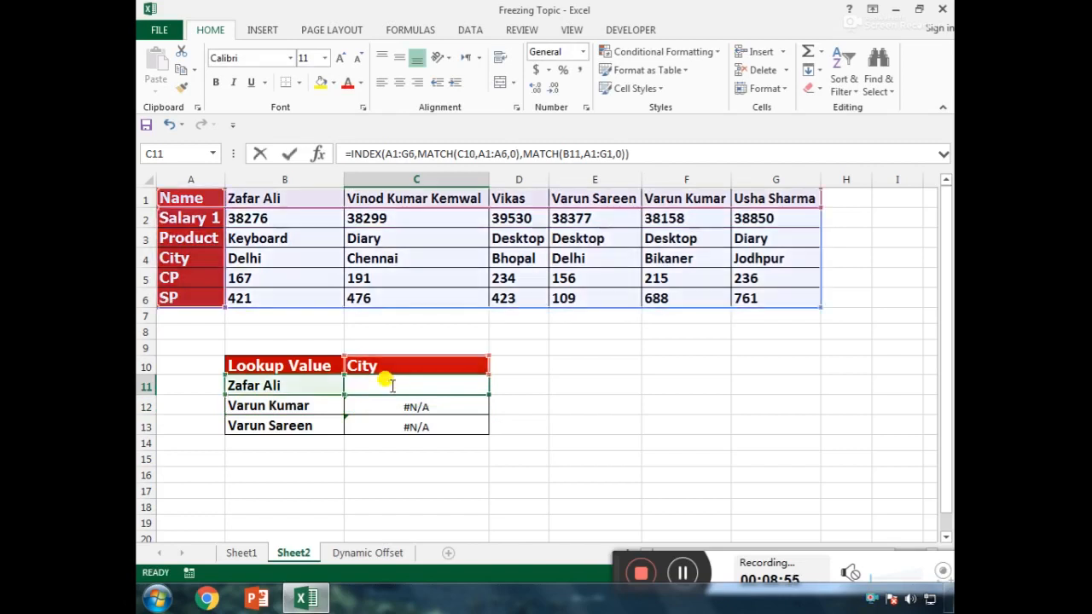
left_click(416, 388)
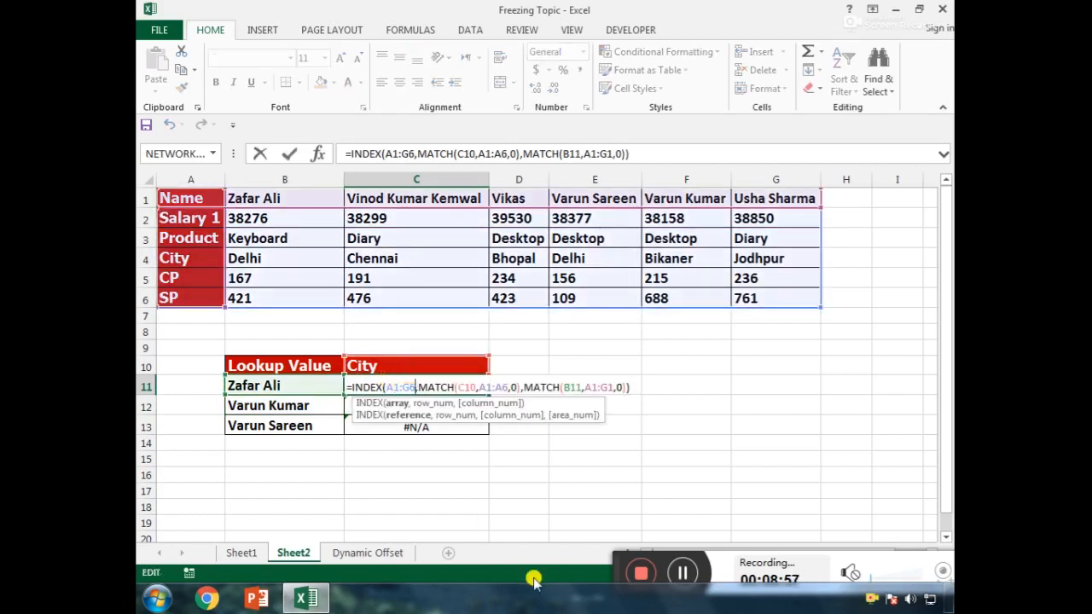
key("shift+Left")
key("shift+Left")
key("shift+Left")
key("shift+Left")
key("shift+Left")
key("F4")
Step: Make the lookup array of the first MATCH in C11 absolute as $A$1:$A$6
key("Right")
key("Right")
key("Right")
key("Right")
key("Right")
key("Right")
key("Right")
key("Right")
key("Right")
key("Right")
key("Right")
key("Right")
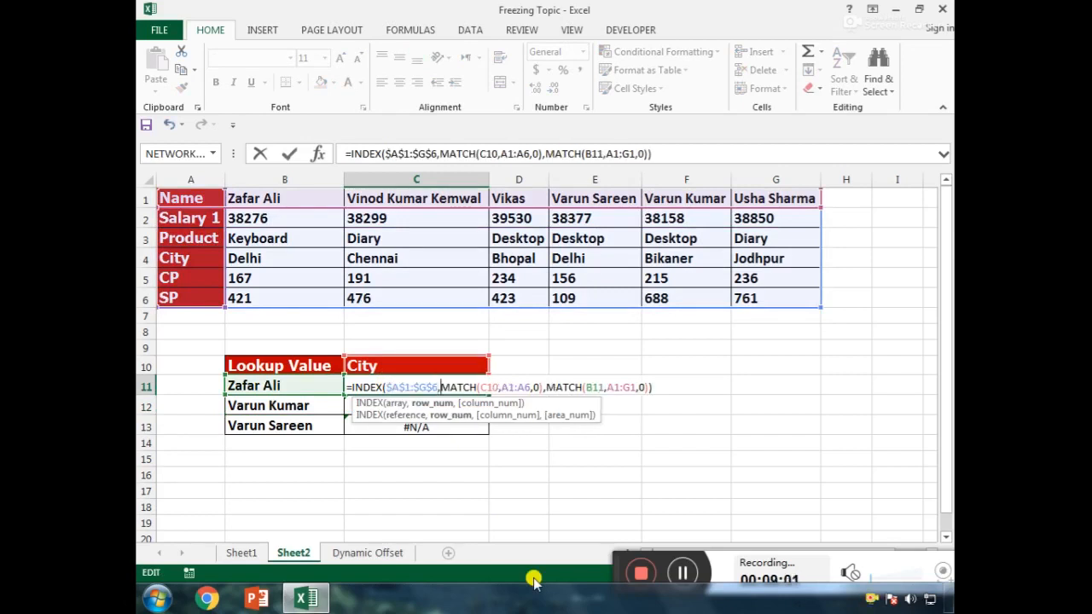
key("shift+Right")
key("shift+Right")
key("shift+Right")
key("shift+Right")
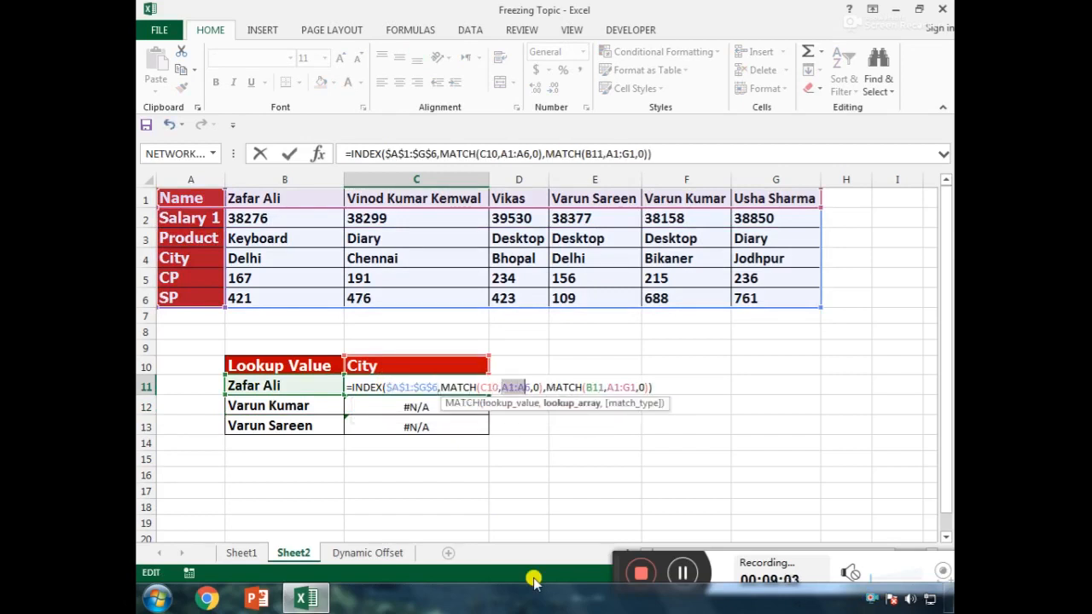
key("shift+Right")
key("F4")
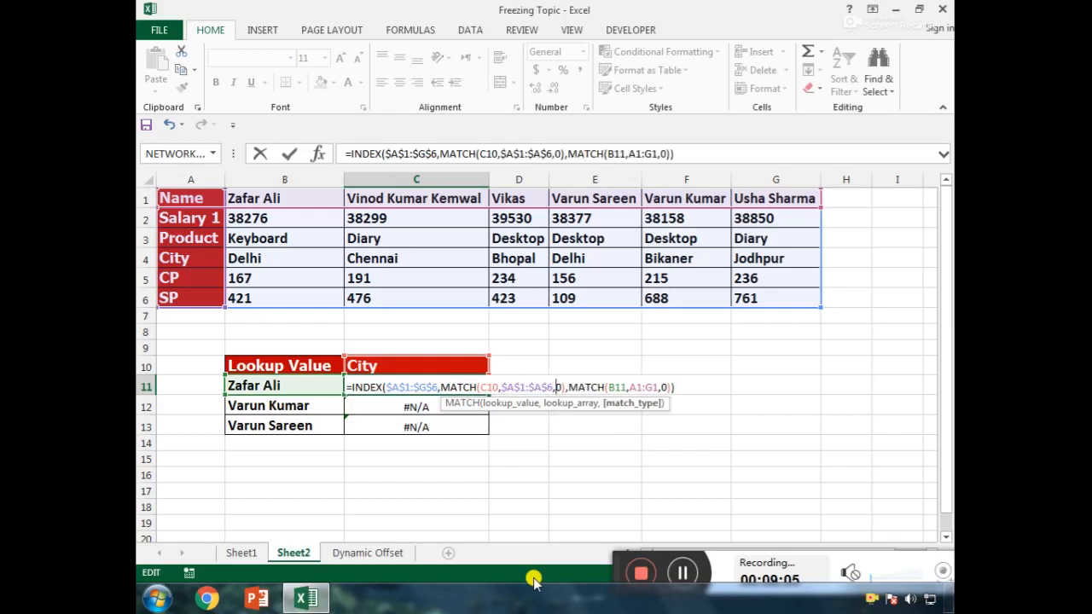
Step: Make the lookup array of the second MATCH in C11 absolute as $A$1:$G$1
key("Right")
key("Right")
key("Right")
key("Right")
key("Right")
key("Right")
key("Right")
key("Right")
key("Right")
key("Right")
key("Right")
key("Right")
key("Right")
key("Right")
key("shift+Right")
key("shift+Right")
key("shift+Right")
key("shift+Right")
key("shift+Right")
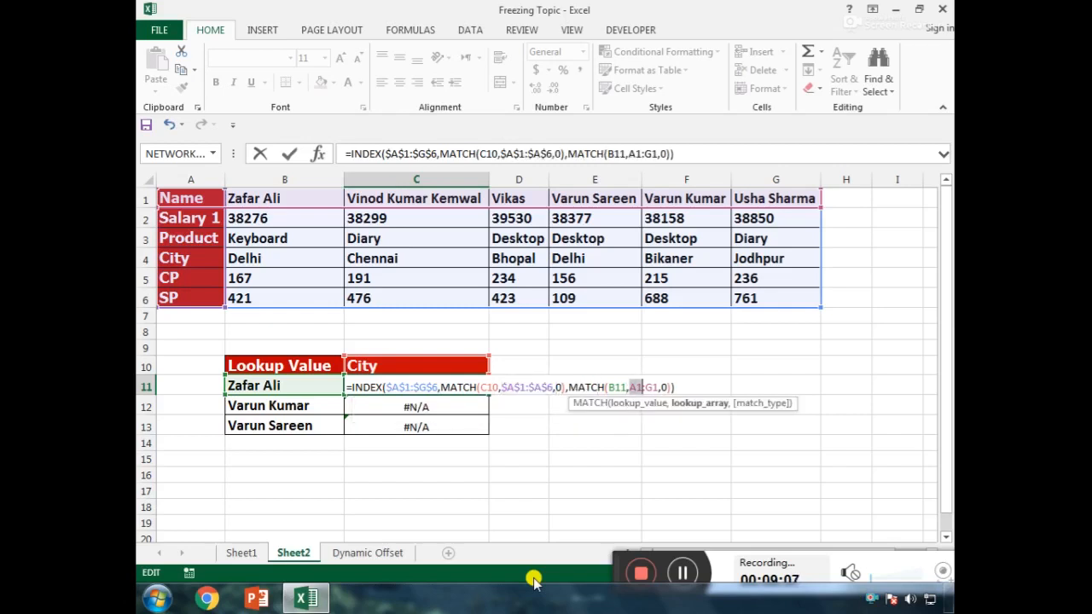
key("F4")
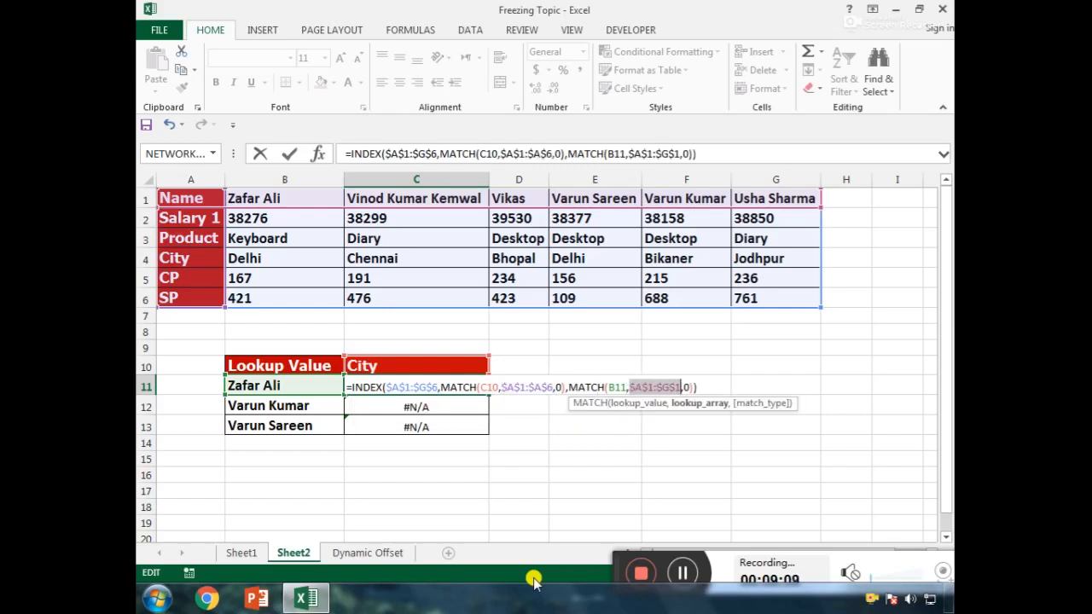
Step: Make the City heading reference in the first MATCH of C11 absolute as $C$10
key("Left")
key("Left")
key("Left")
key("Left")
key("Left")
key("Left")
key("Left")
key("Left")
key("Left")
key("Left")
key("Left")
key("Left")
key("Left")
key("Left")
key("Left")
key("Left")
key("Left")
key("Left")
key("Left")
key("Left")
key("Left")
key("Left")
key("Left")
key("Left")
key("Left")
key("Left")
key("Left")
key("Left")
key("Left")
key("Left")
key("Left")
key("Left")
key("Left")
key("Left")
key("Left")
key("Left")
key("Left")
key("Left")
key("Left")
key("Left")
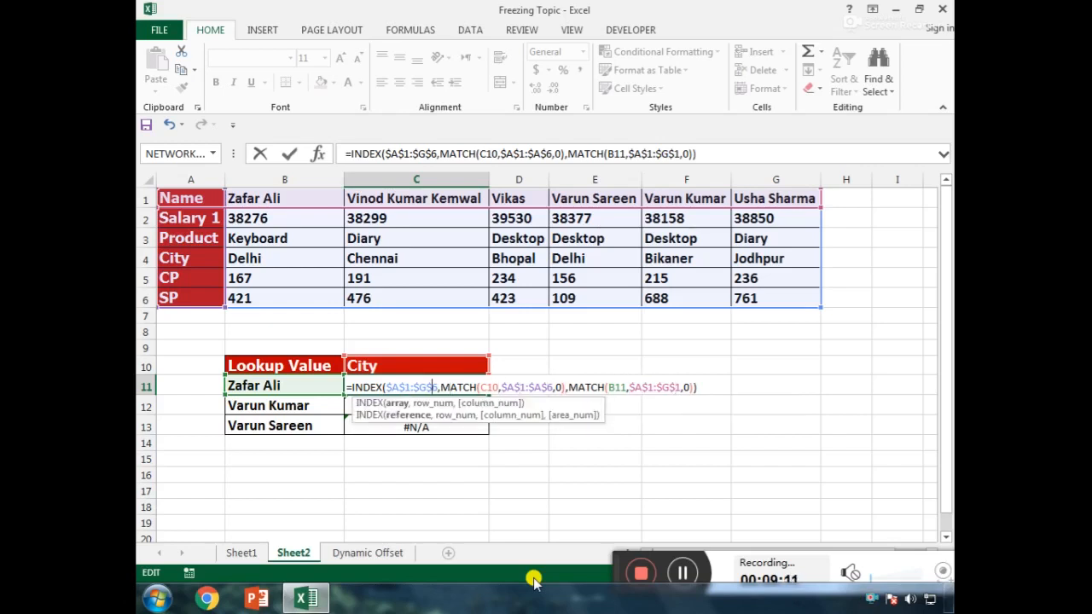
key("Right")
key("Right")
key("Right")
key("Right")
key("Right")
key("Right")
key("Right")
key("Right")
key("Right")
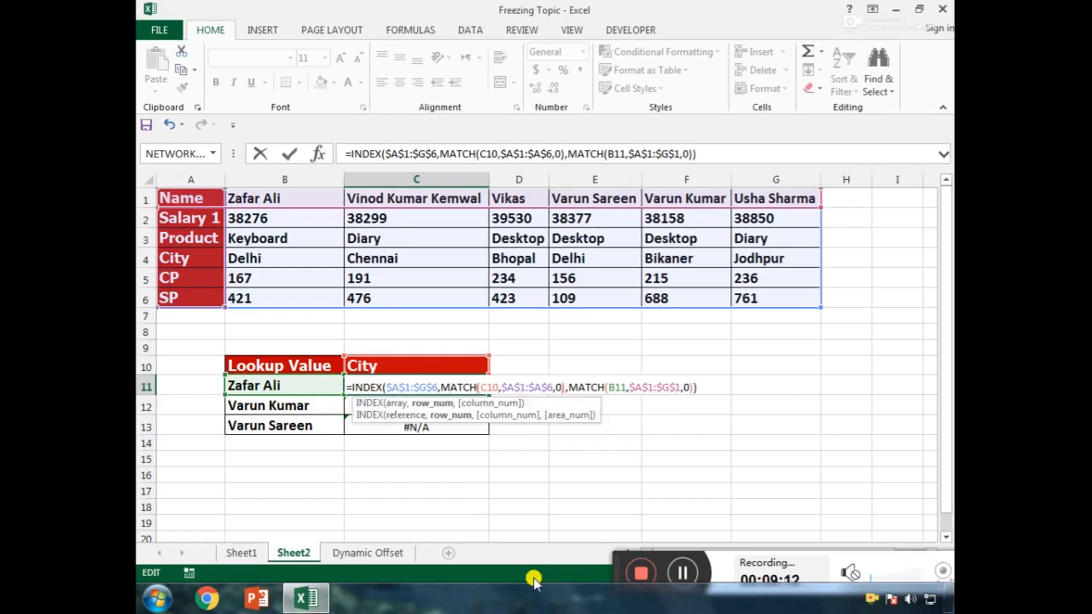
key("Right")
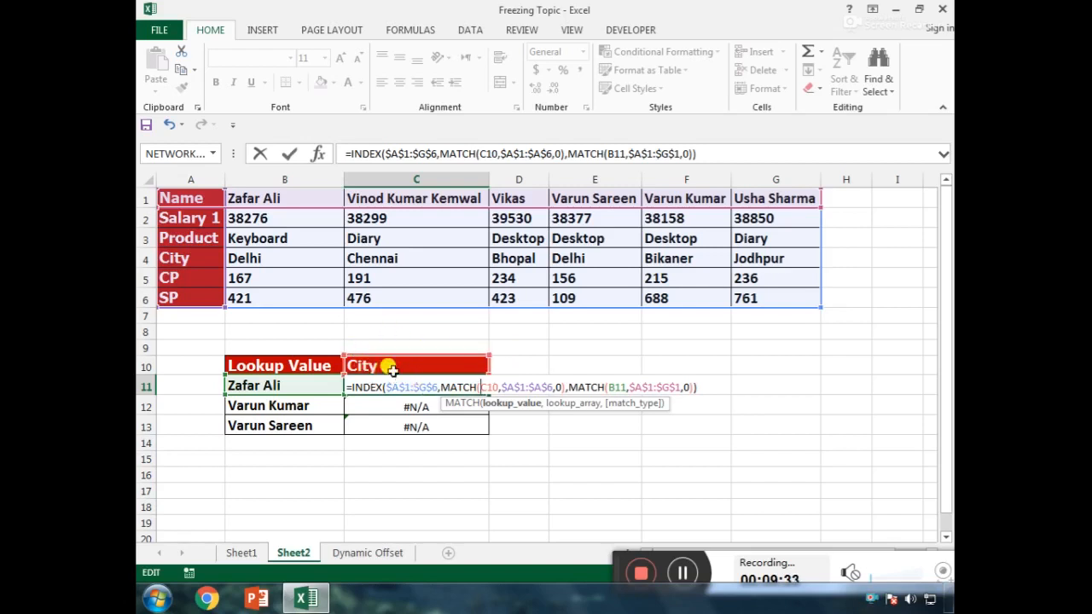
key("shift+Right")
key("shift+Right")
key("shift+Right")
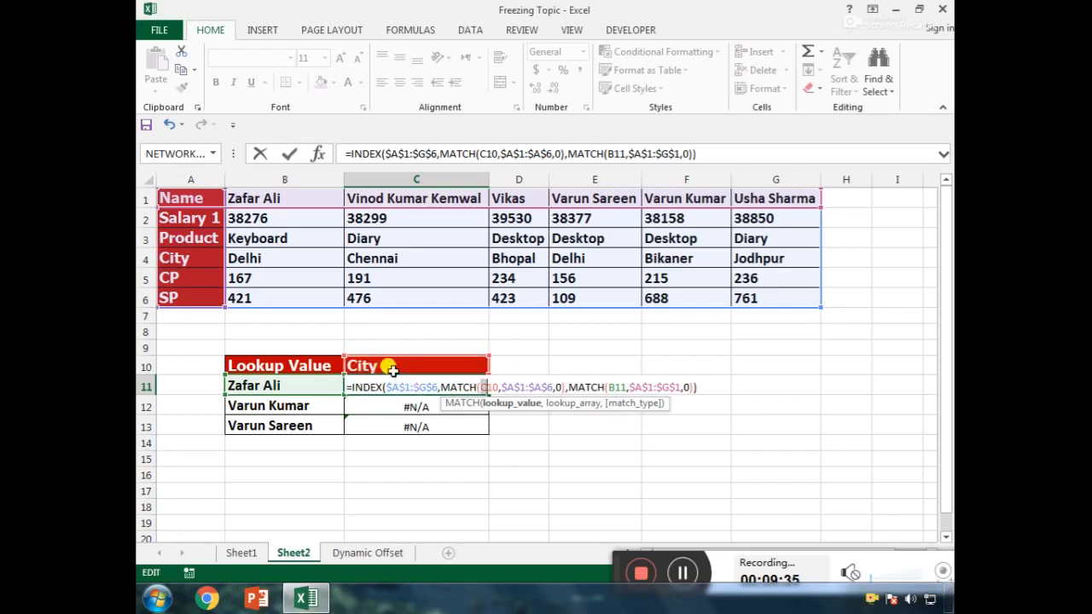
key("F4")
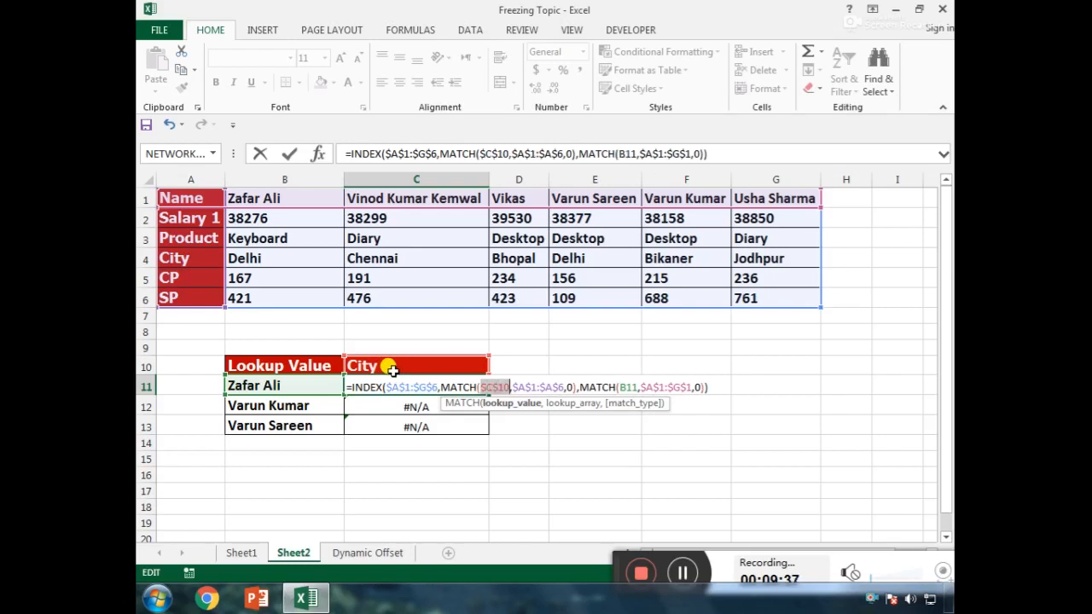
Step: Change the B11 lookup value in the second MATCH to a mixed reference and commit the C11 formula
key("Right")
key("Right")
key("Right")
key("Right")
key("Right")
key("Right")
key("Right")
key("Right")
key("Right")
key("Right")
key("Right")
key("Right")
key("Right")
key("Right")
key("Right")
key("Right")
key("Right")
key("Right")
key("Right")
key("Right")
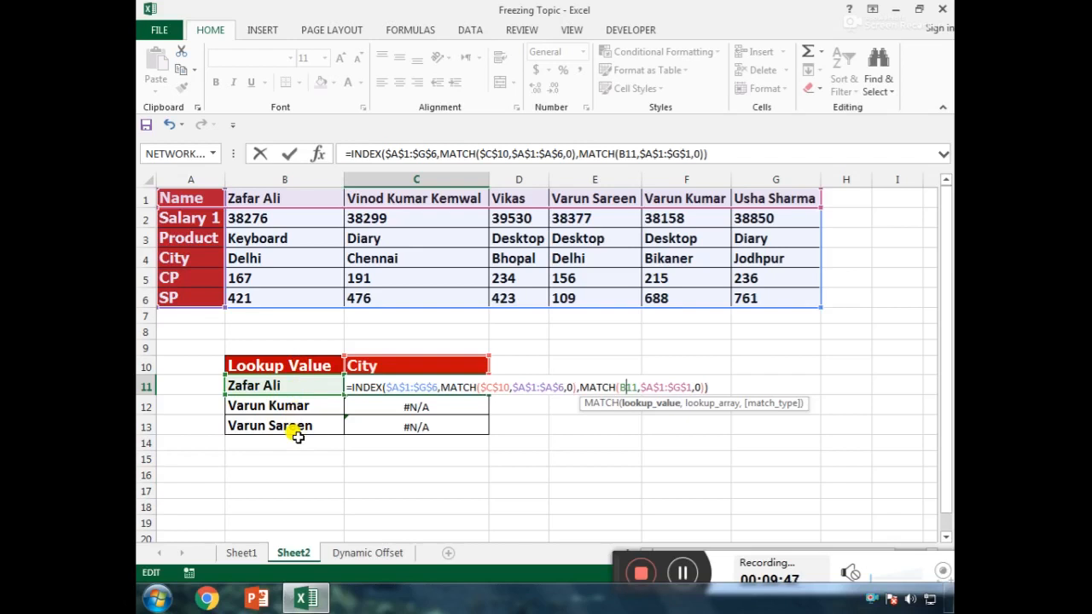
key("F4")
key("F4")
key("F4")
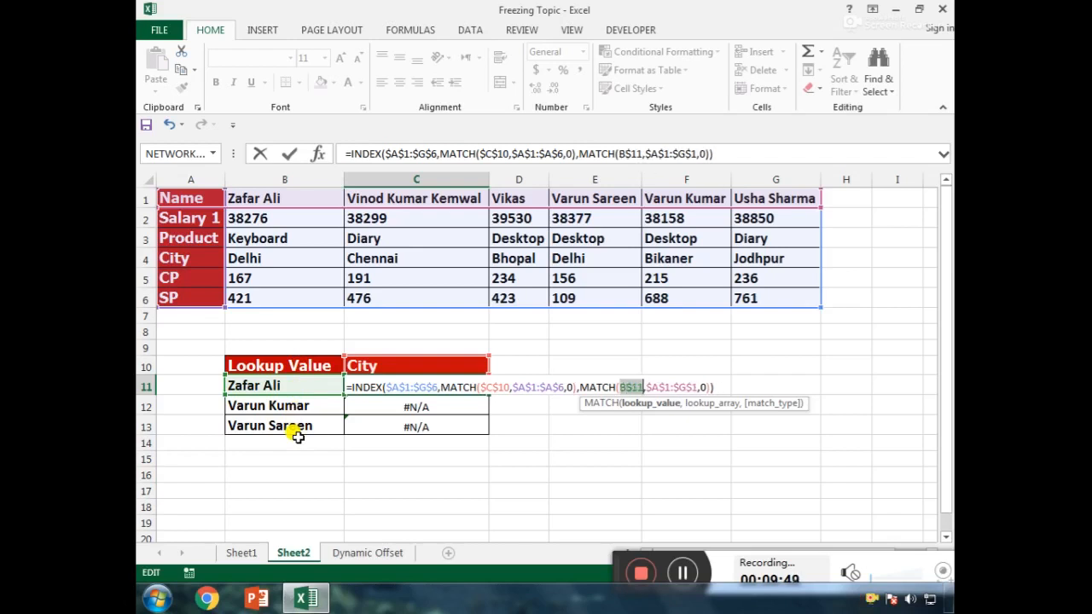
key("ctrl+Return")
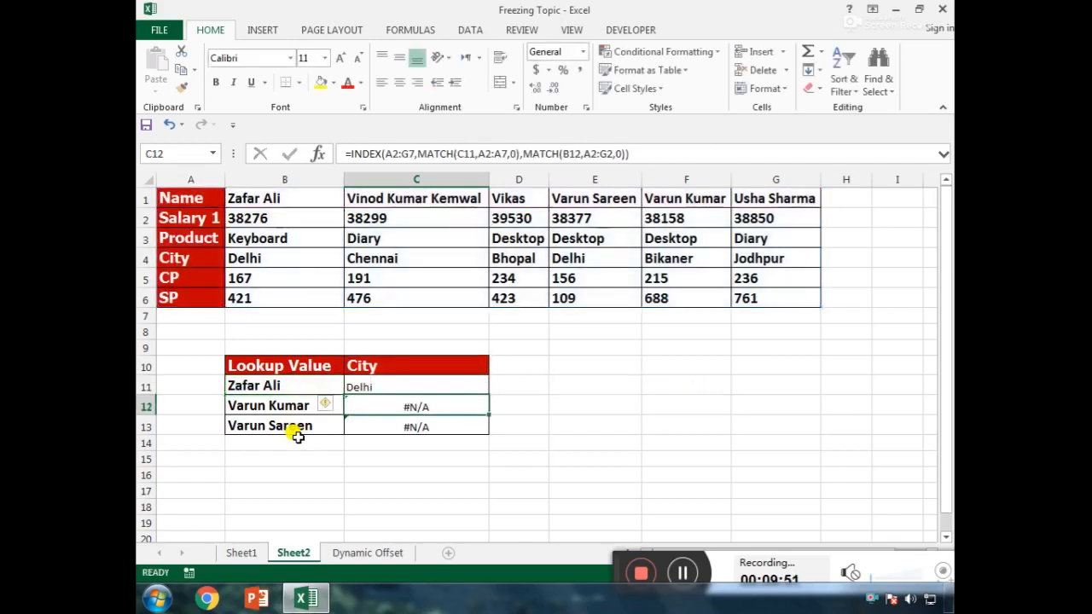
Step: Fill the INDEX and MATCH formula from C11 down through C13
key("shift+Down")
key("shift+Down")
key("ctrl+d")
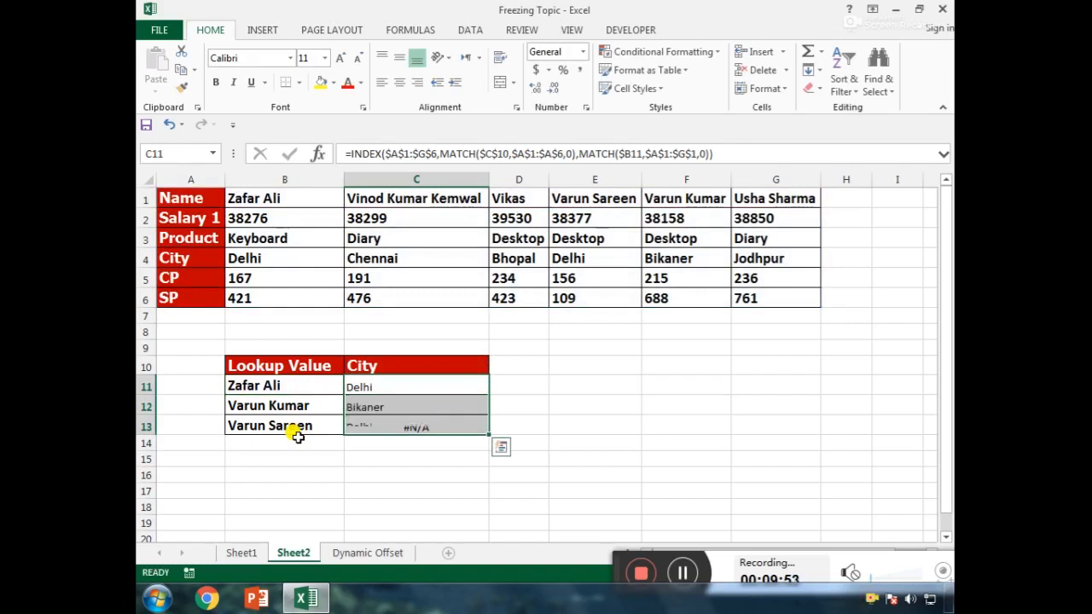
Step: Examine the names in row 1 and the City row of the source table against the filled lookup results
key("Up")
key("Left")
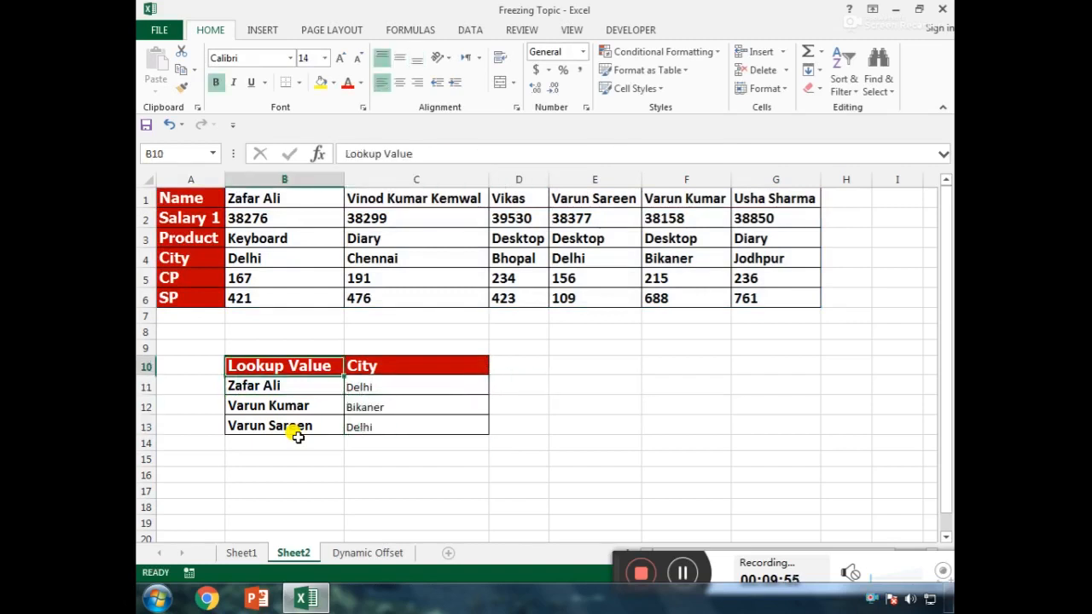
key("ctrl+Up")
key("ctrl+Up")
key("Right")
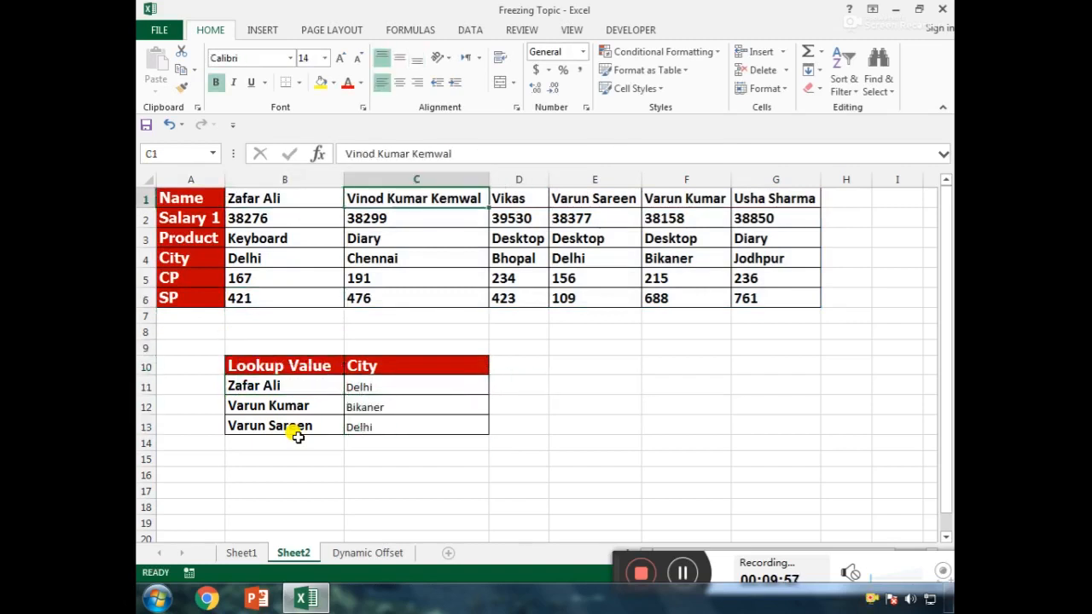
key("Right")
key("Right")
key("Right")
key("Left")
key("Down")
key("Down")
key("Down")
key("Down")
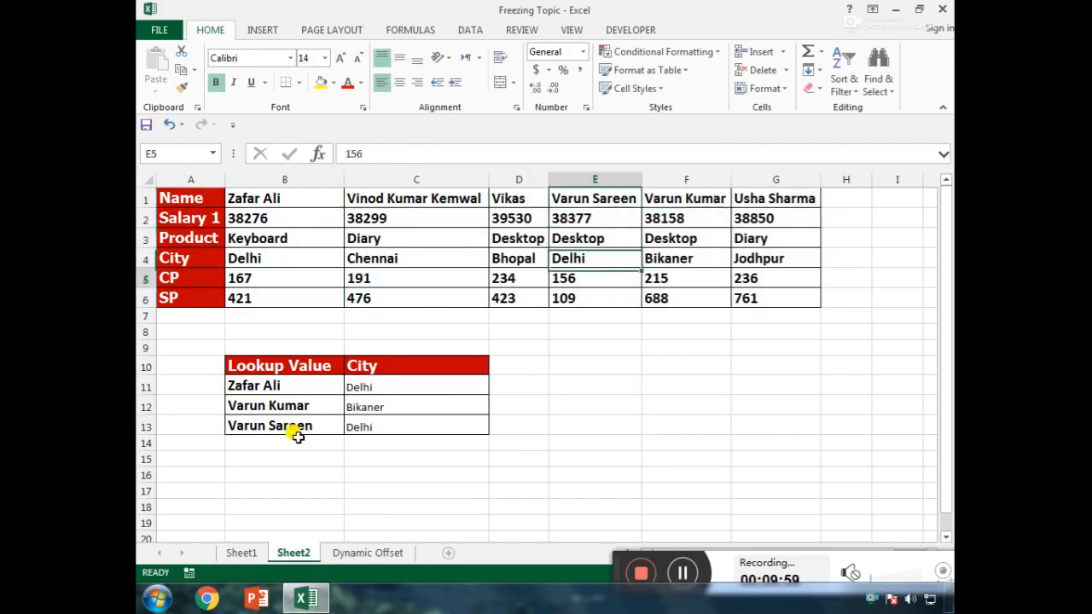
key("Up")
key("Left")
key("Down")
key("Down")
key("Down")
key("Down")
key("Down")
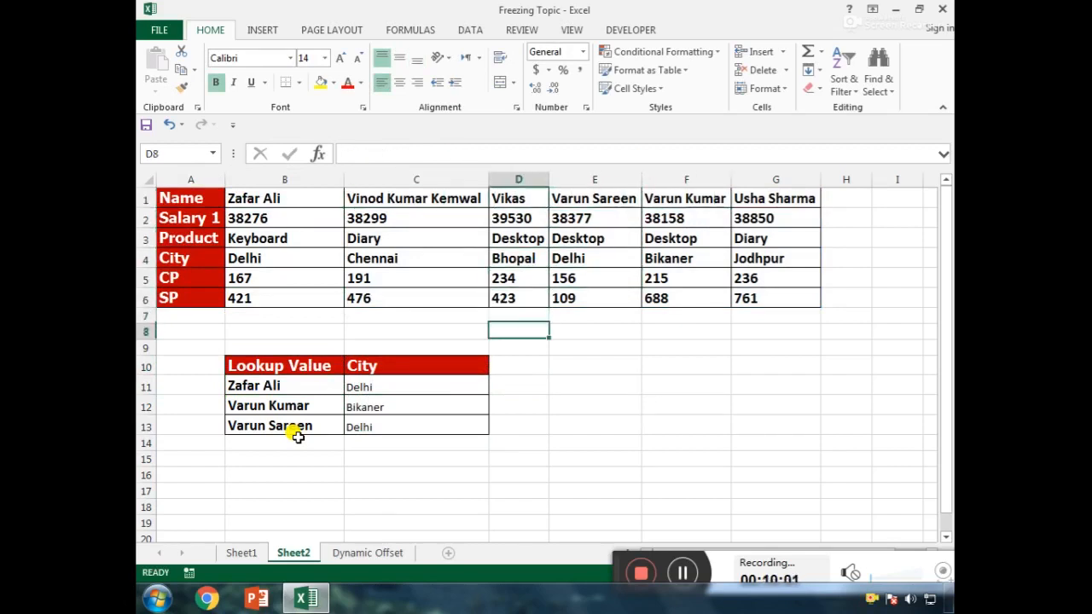
Step: Change the lookup heading in C10 to cp
key("Left")
key("Down")
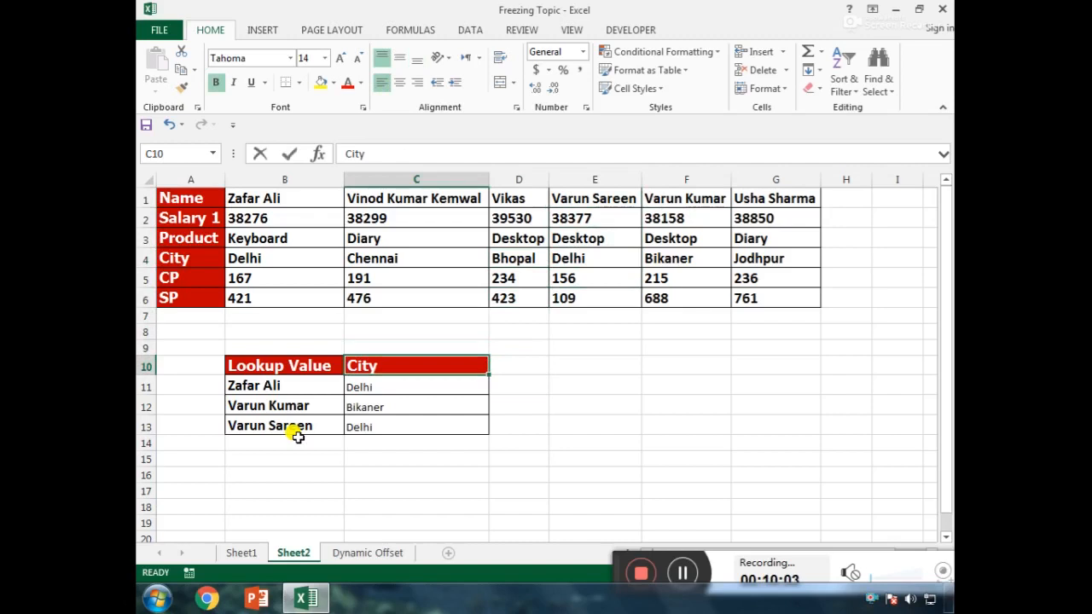
type("cp")
key("Return")
Step: Change the lookup heading in C10 to sp
key("Up")
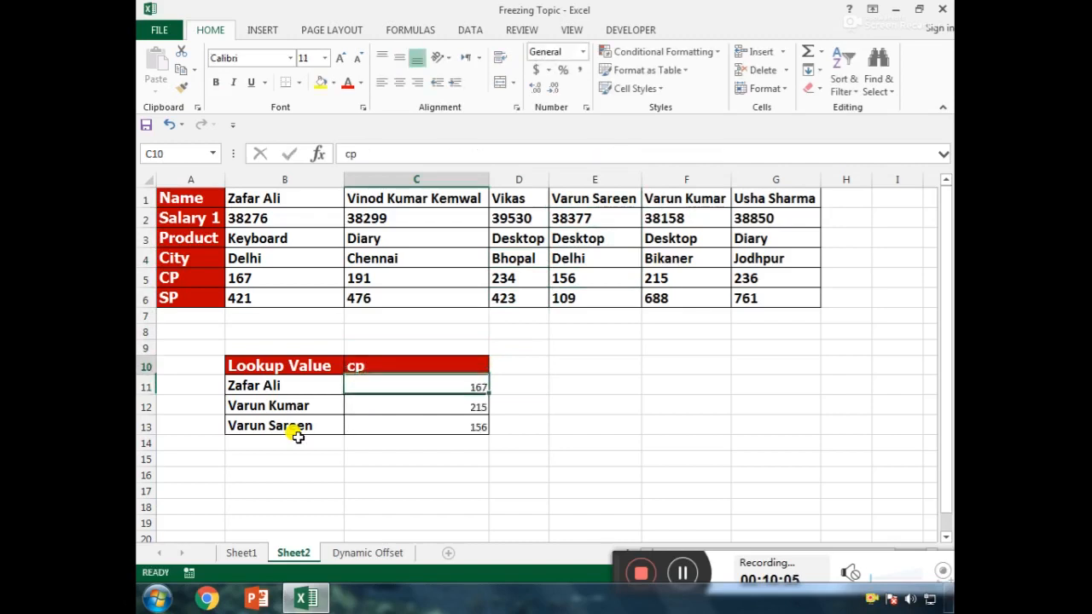
type("sp")
key("Return")
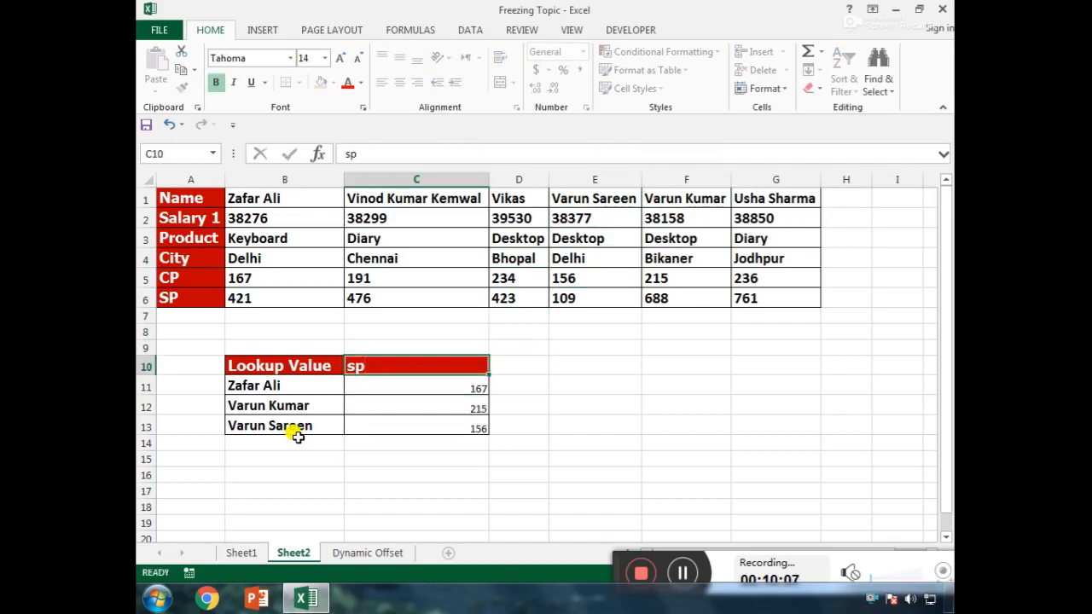
Step: Change the lookup heading in C10 to product
key("Up")
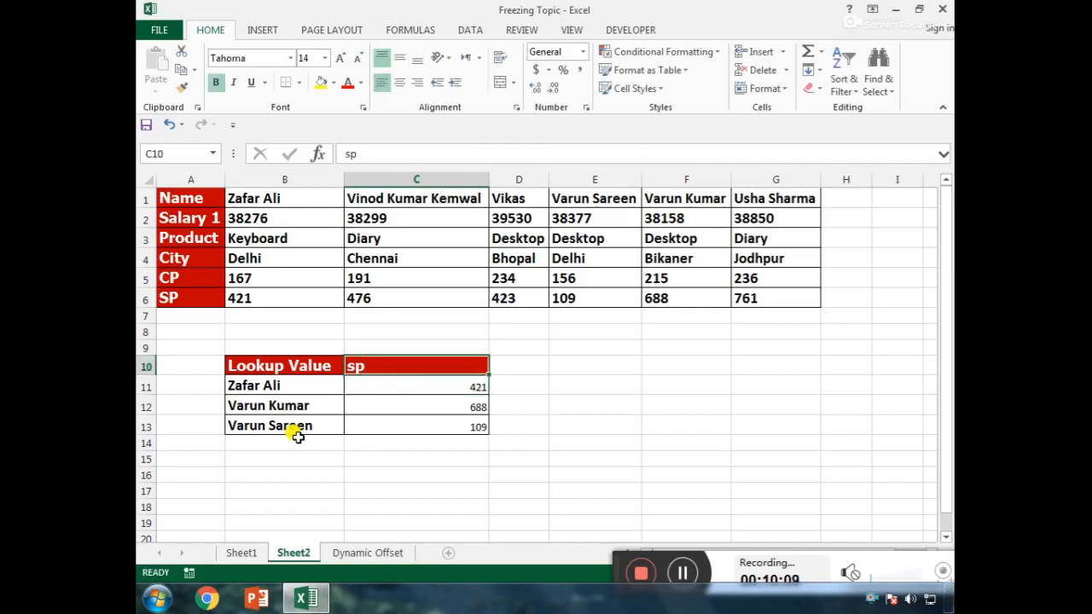
type("prod")
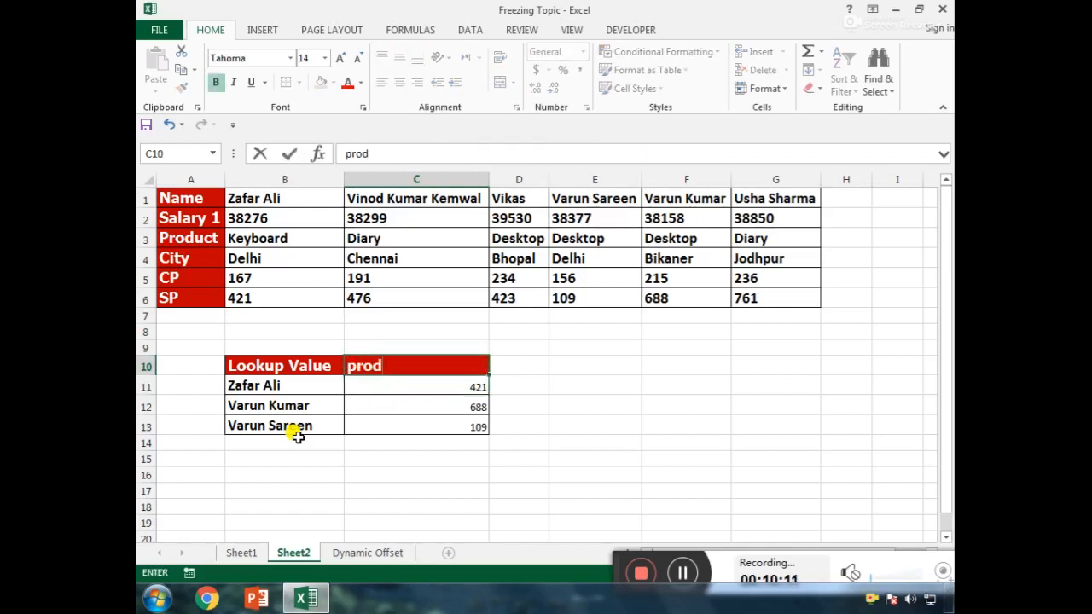
type("uct")
key("Return")
key("Up")
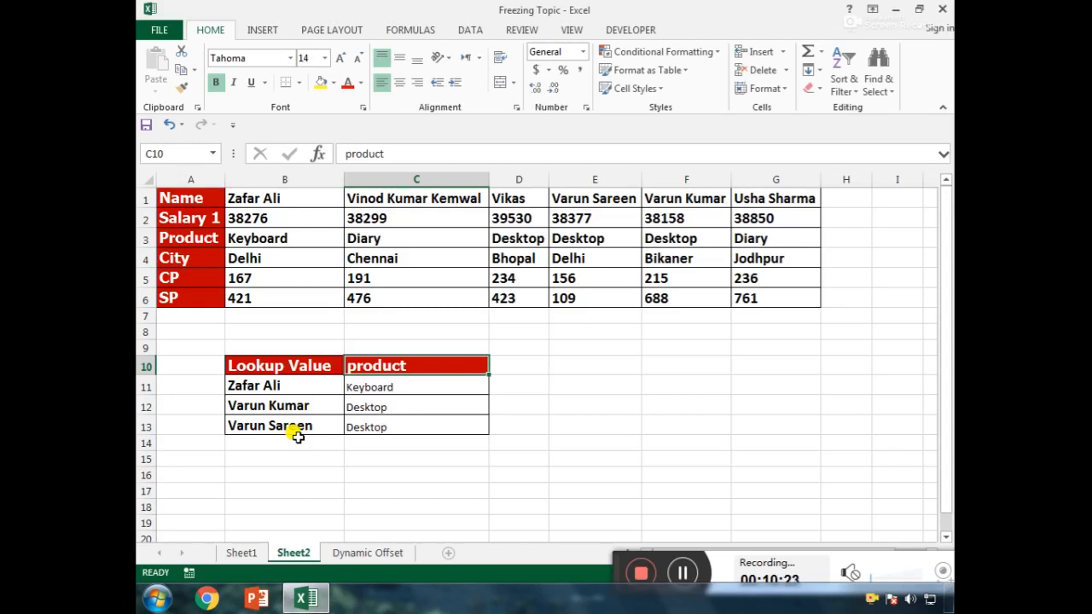
key("Down")
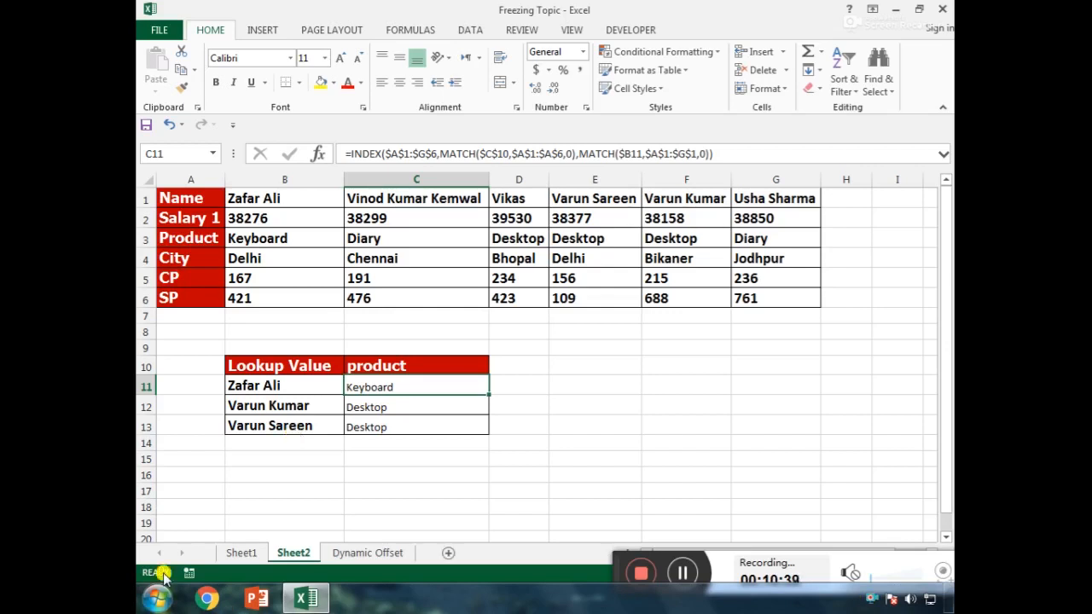
Step: On the Dynamic Offset sheet, enter the headings name in C2 and sale in D2
left_click(376, 554)
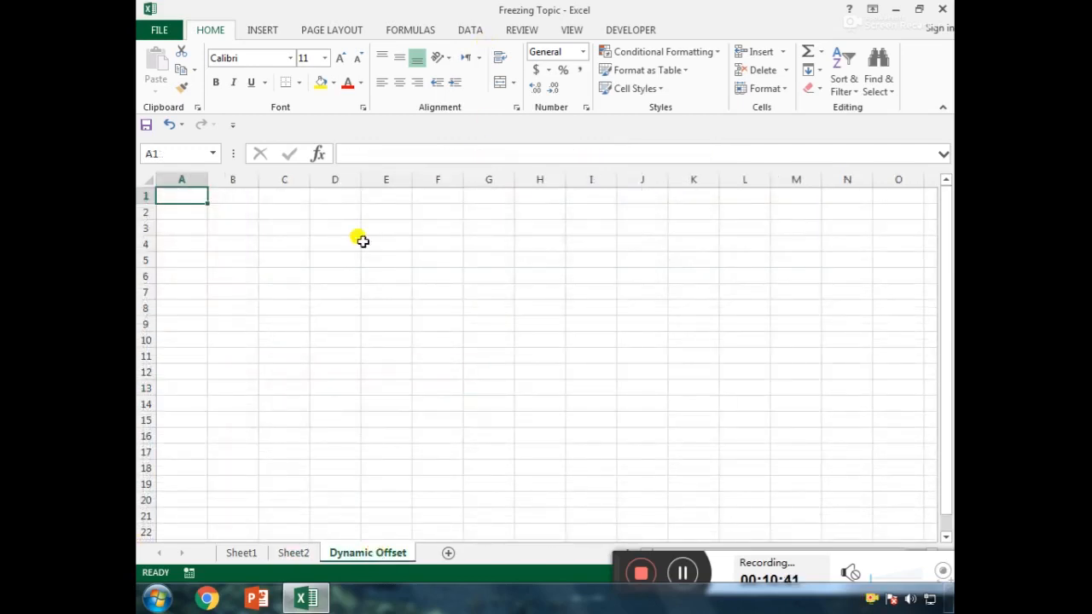
scroll(362, 242, "up", 5)
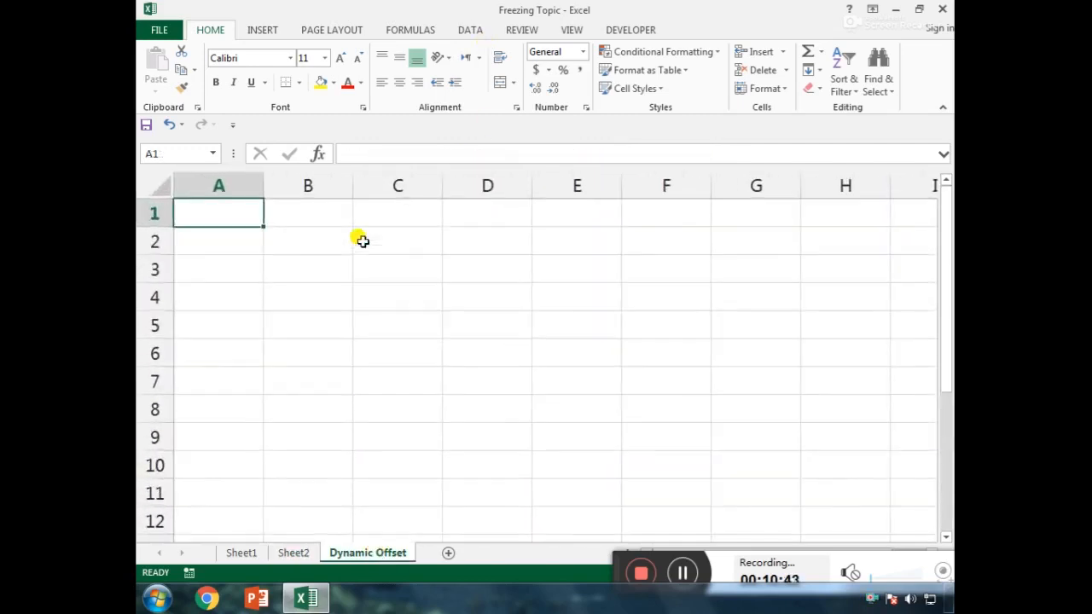
left_click(415, 242)
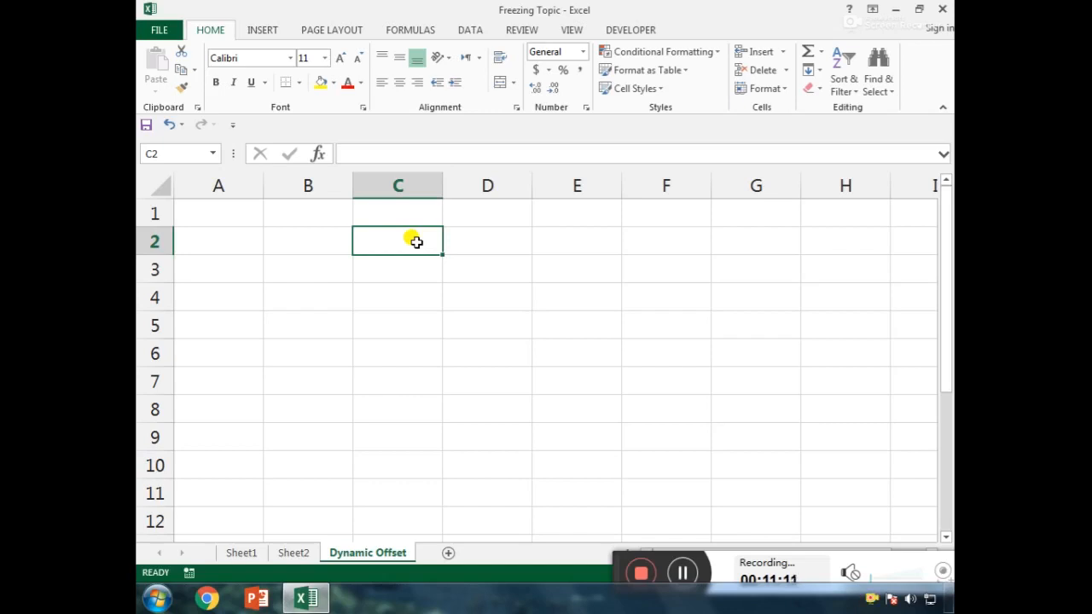
type("name")
key("Return")
key("Right")
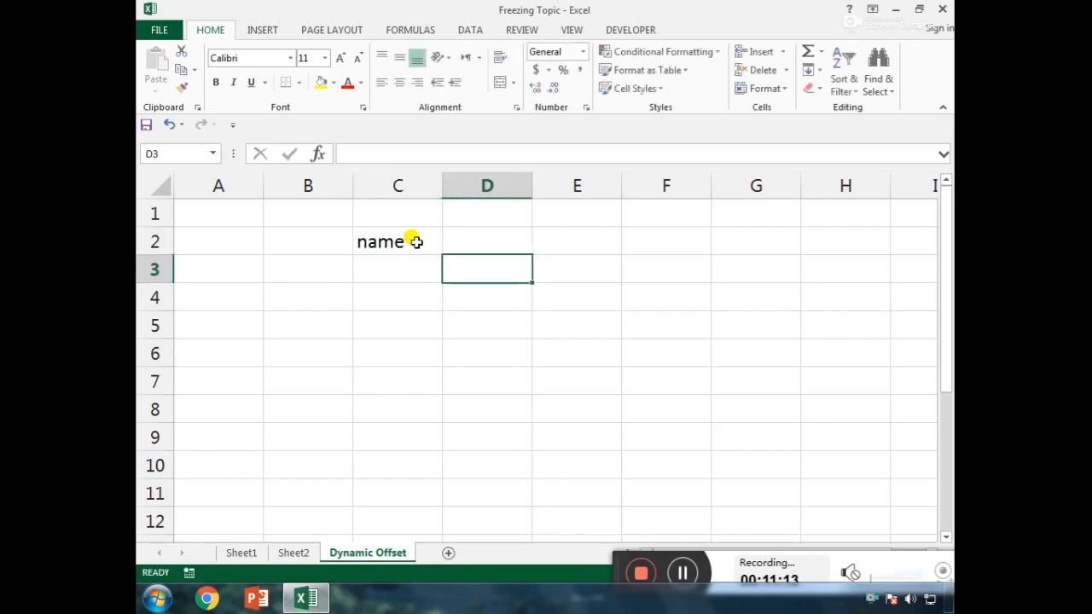
key("Up")
type("sale")
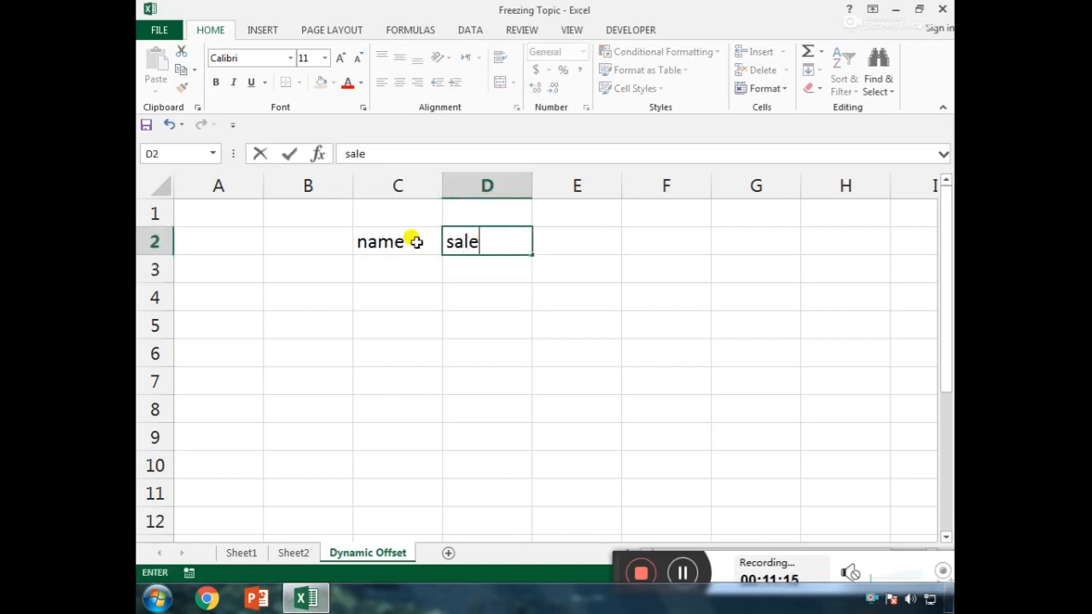
key("Tab")
Step: Delete the empty columns A and B in front of the name and sale headings
key("Left")
key("Left")
key("Left")
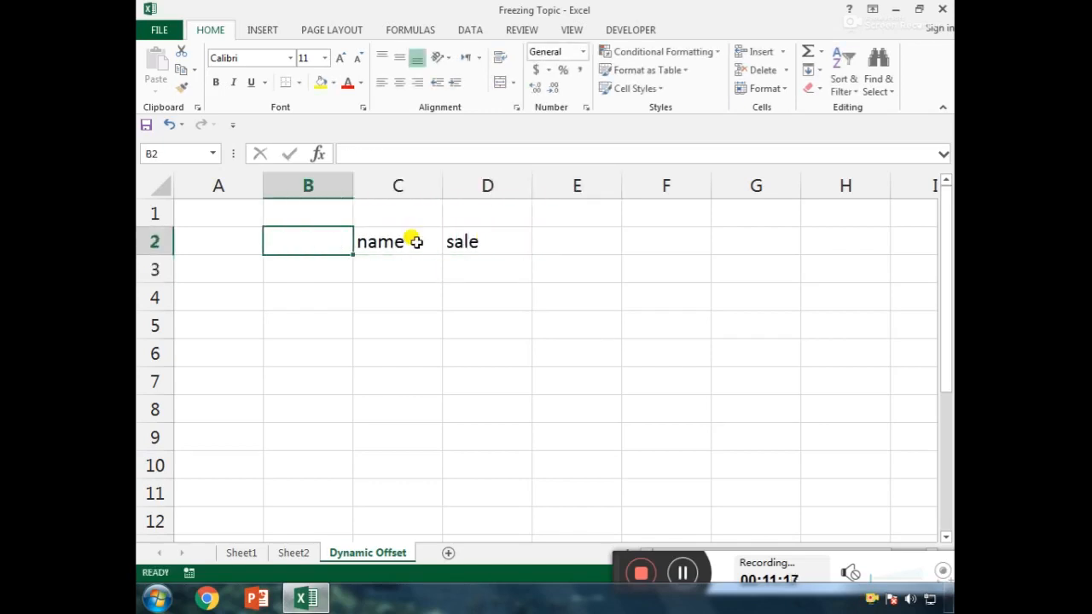
key("ctrl+space")
key("shift+Left")
key("ctrl+minus")
Step: Delete the empty first row above the name and sale headings
key("ctrl+Right")
key("Left")
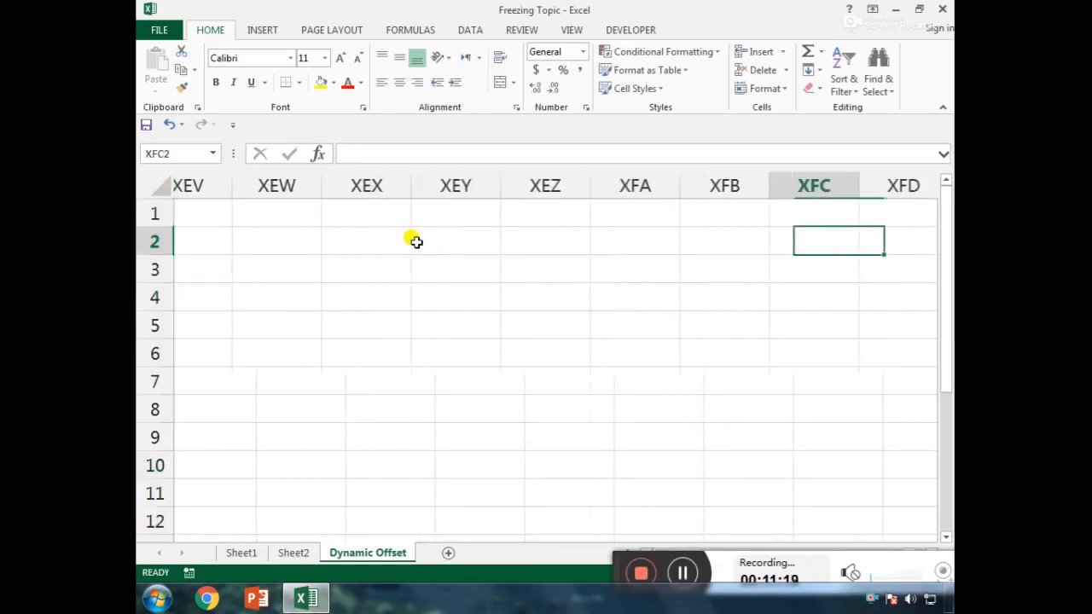
key("Up")
key("ctrl+Home")
key("shift+space")
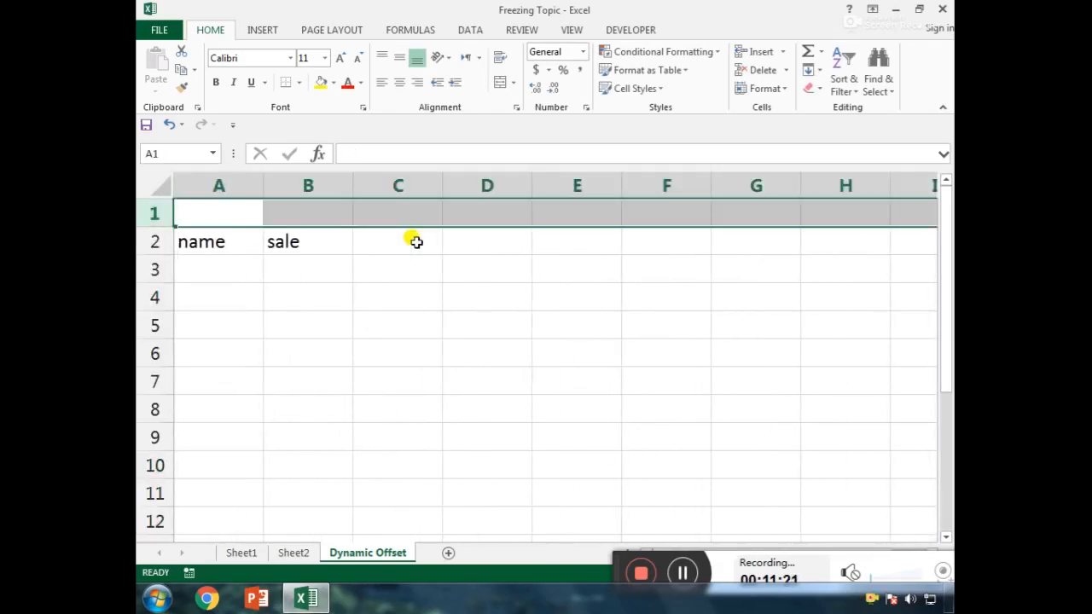
key("ctrl+minus")
Step: Enter four sample first names in A2:A5 under the name heading
key("ctrl+Home")
key("Down")
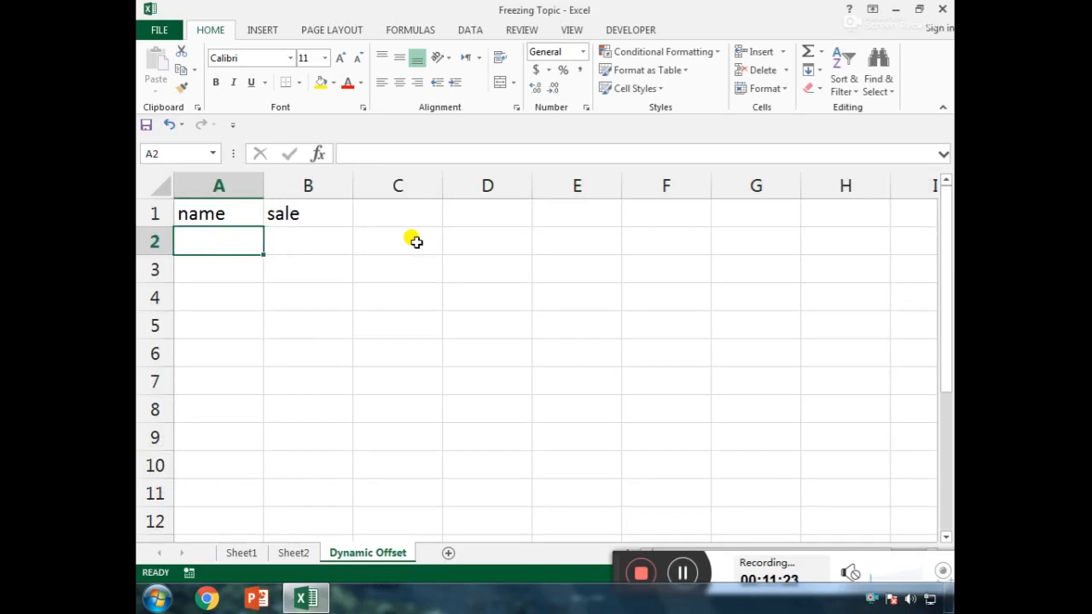
type("kamal")
key("Return")
type("jai")
key("Return")
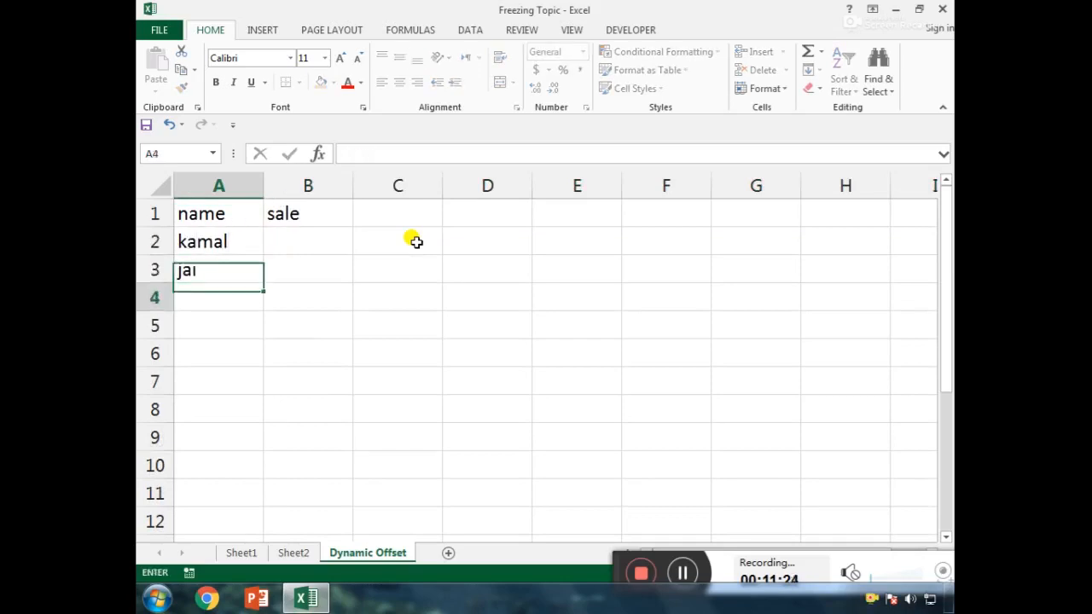
type("noi")
key("BackSpace")
key("BackSpace")
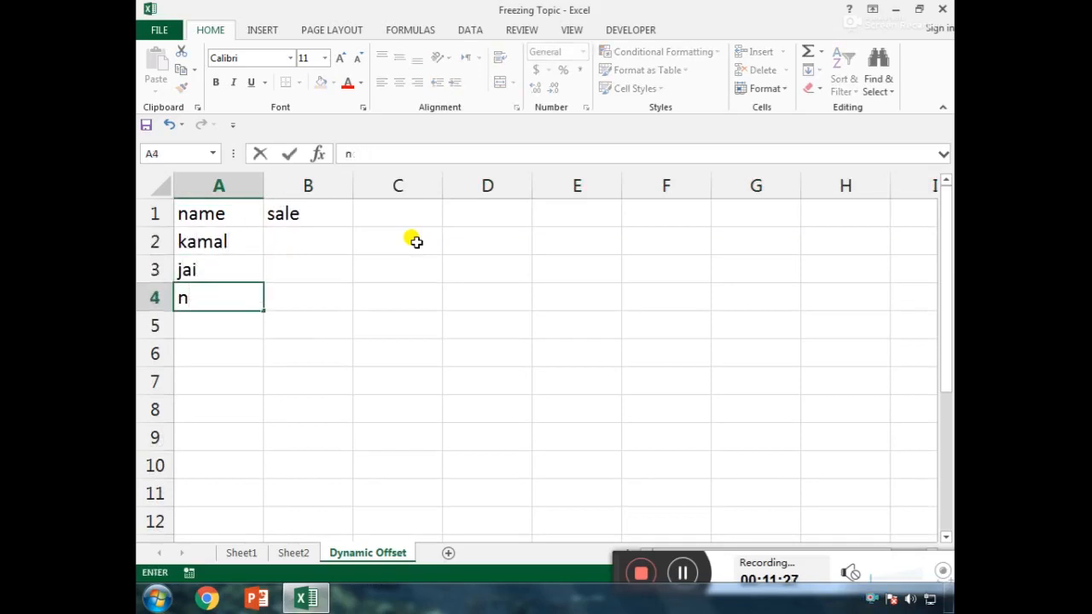
type("itish")
key("Return")
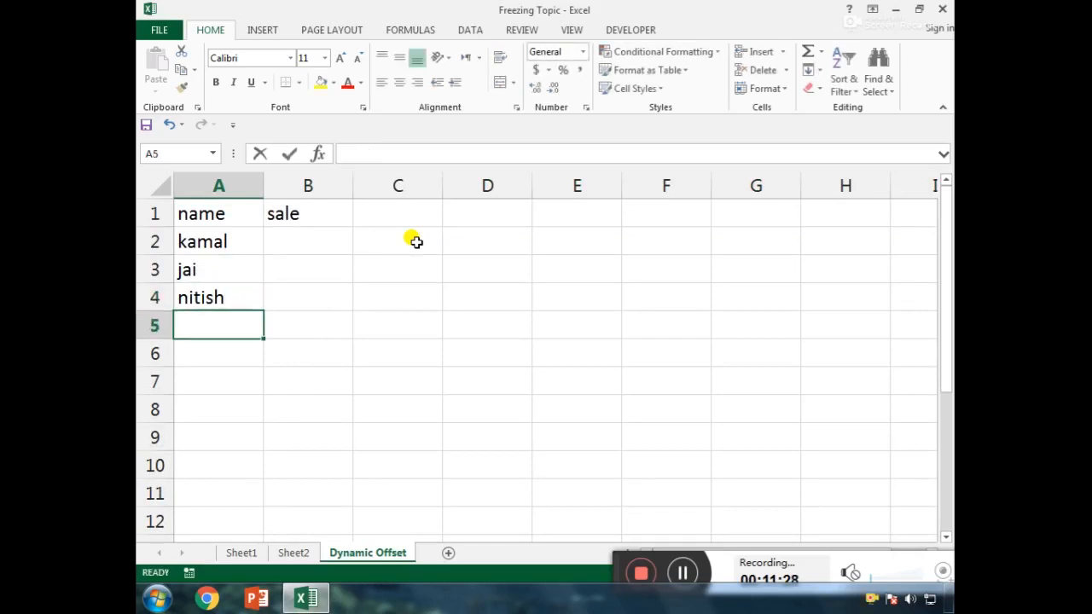
type("sachin")
key("Return")
Step: Enter the fifth sample first name in A6
type("n")
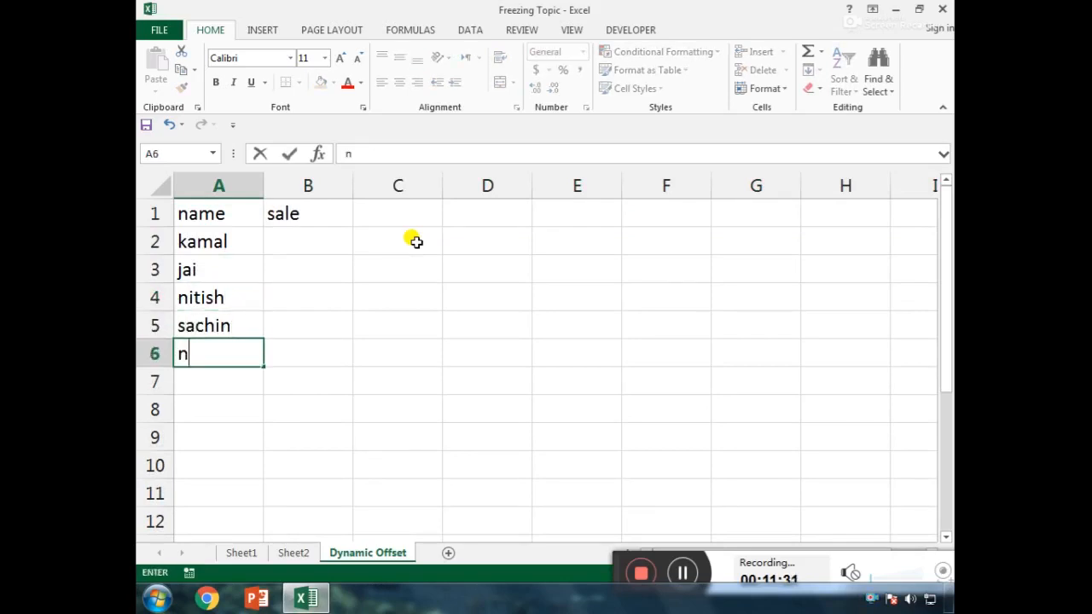
type("nitesh")
key("BackSpace")
key("BackSpace")
key("BackSpace")
key("BackSpace")
key("BackSpace")
key("BackSpace")
type("itesh")
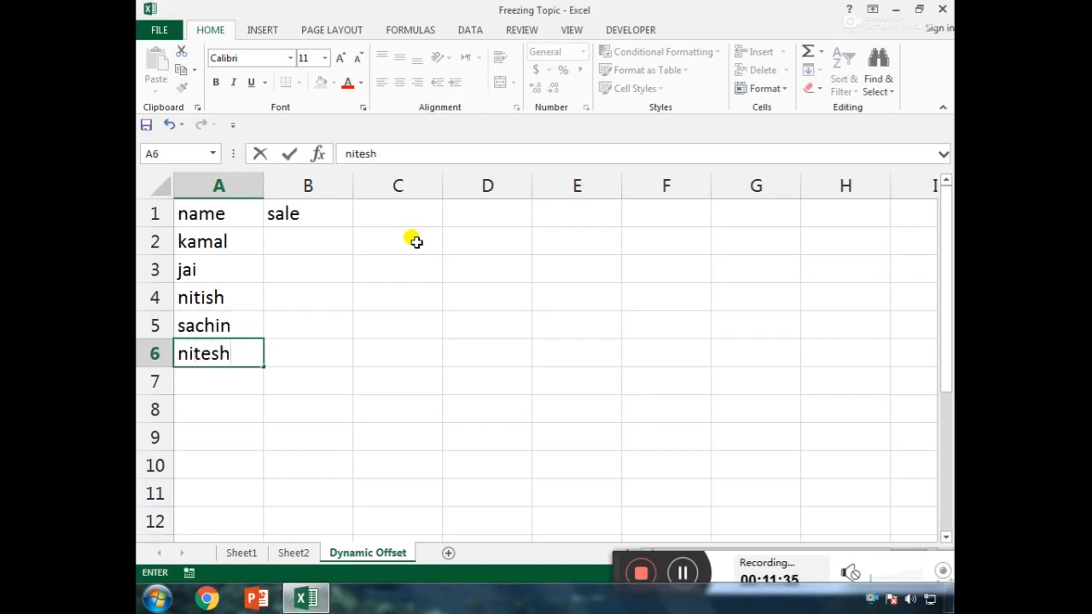
key("Return")
Step: Complete the name column with three more sample first names in A7:A9
type("harios")
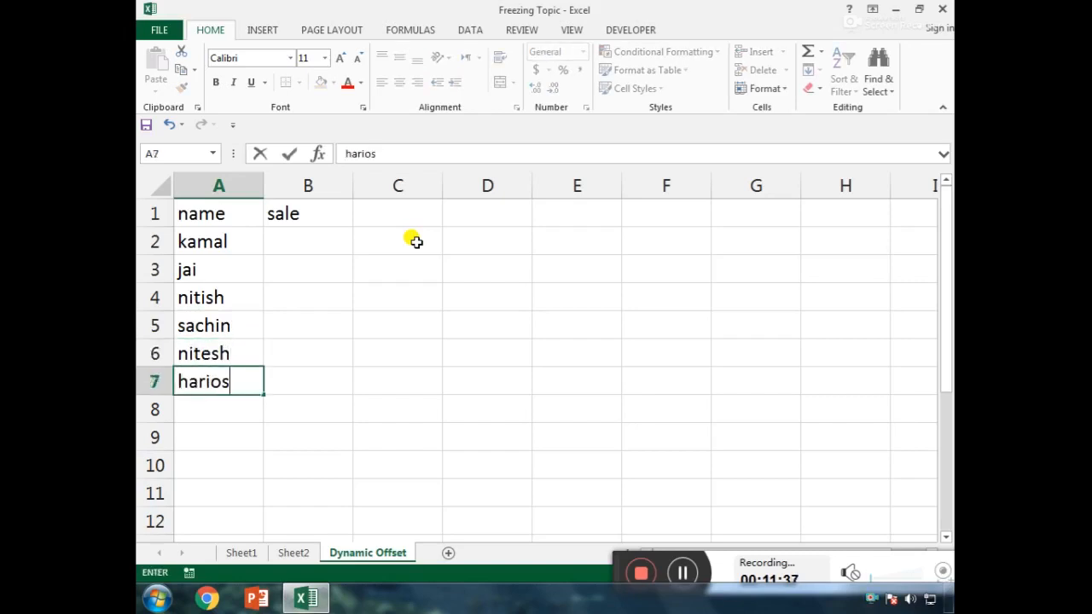
key("BackSpace")
key("BackSpace")
type("sh")
key("Return")
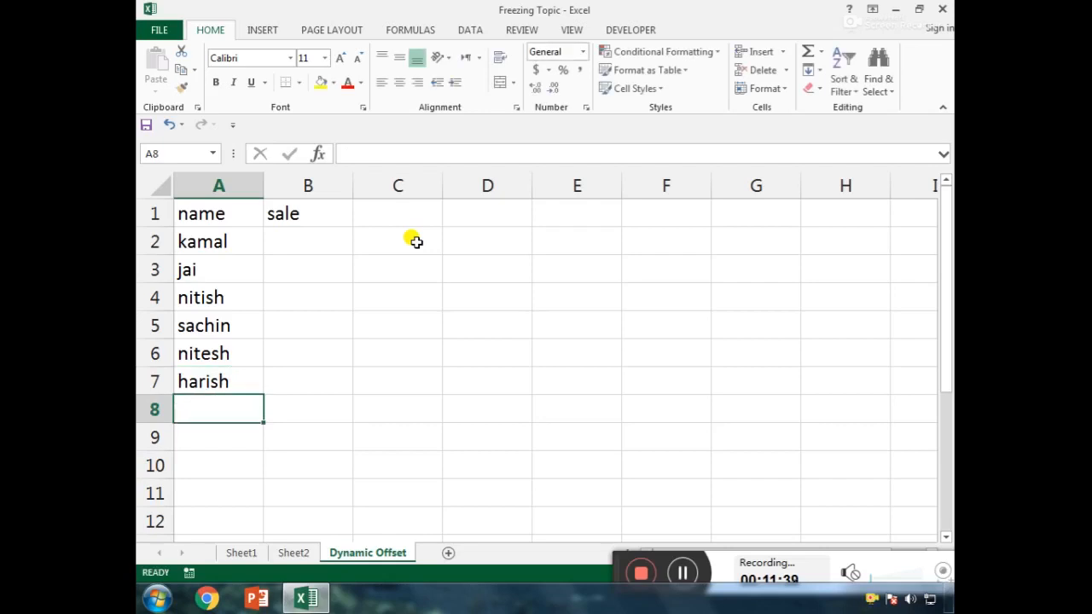
type("lokesh")
key("Return")
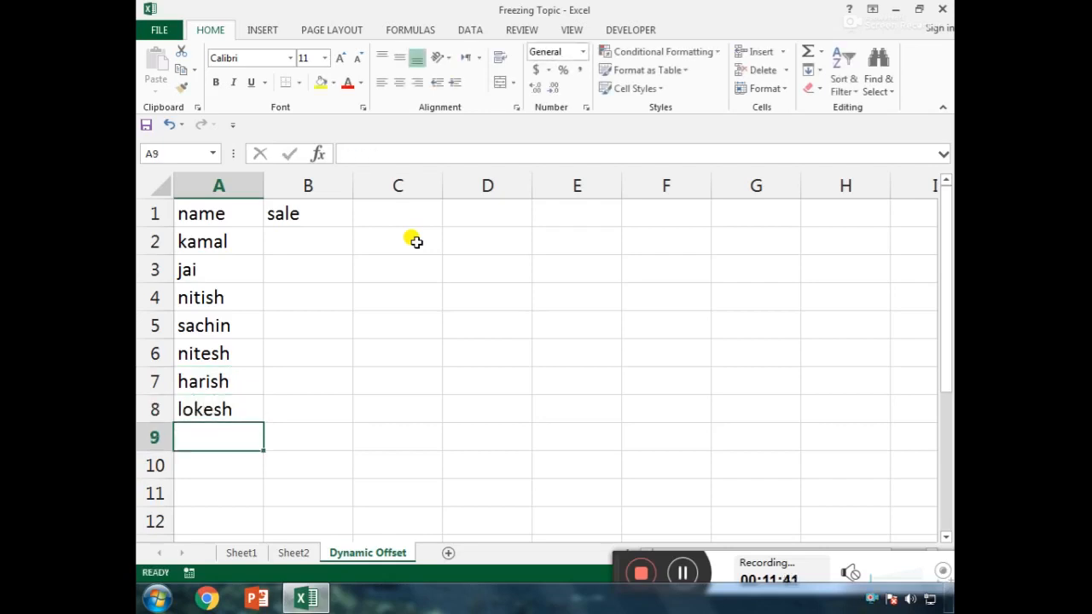
type("rohan")
key("Return")
Step: Enter the formula =RANDBETWEEN(100,2500) in B2 under the sale heading
key("Up")
key("Up")
key("Up")
key("Up")
key("Up")
key("Up")
key("Up")
key("Up")
key("Up")
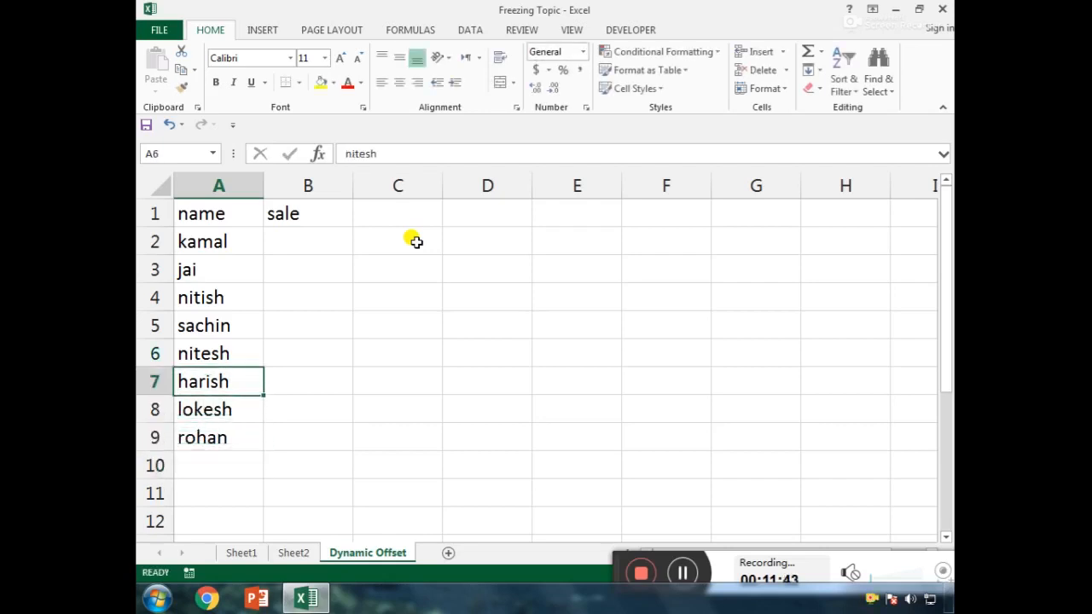
key("Down")
key("Right")
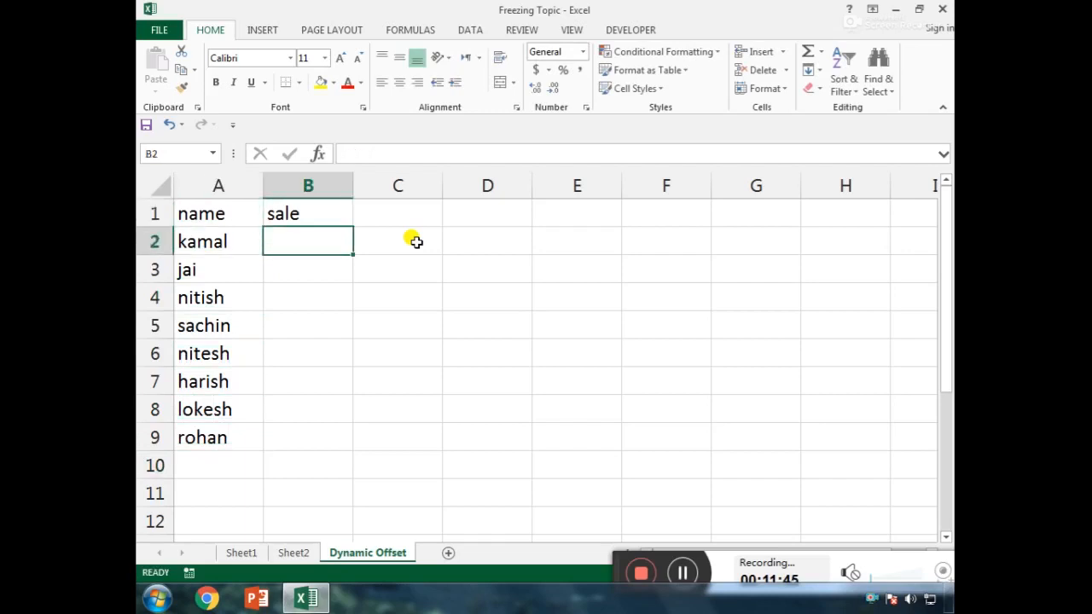
type("=rand")
key("Down")
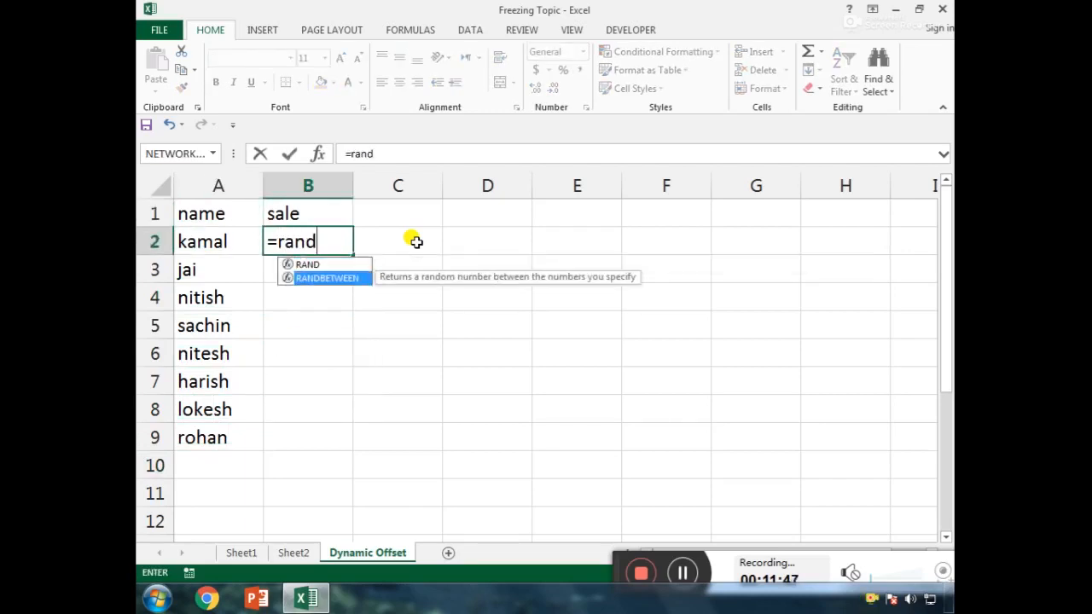
key("Tab")
type("100,2500")
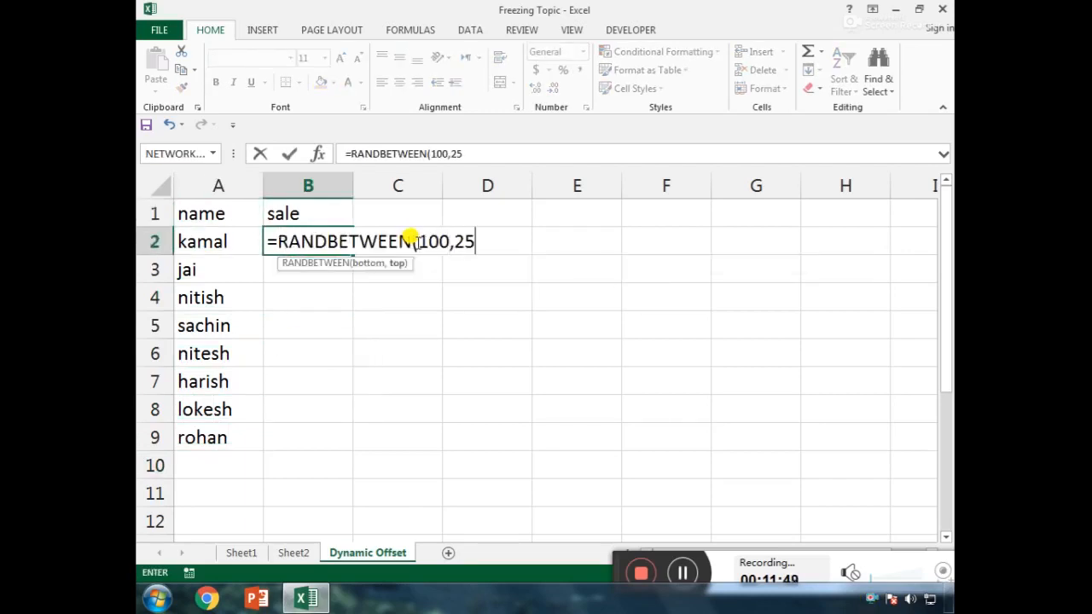
key("Return")
Step: Fill the random sale formula from B2 down through B9
key("Up")
key("shift+Down")
key("shift+Down")
key("shift+Down")
key("shift+Down")
key("shift+Down")
key("shift+Down")
key("shift+Down")
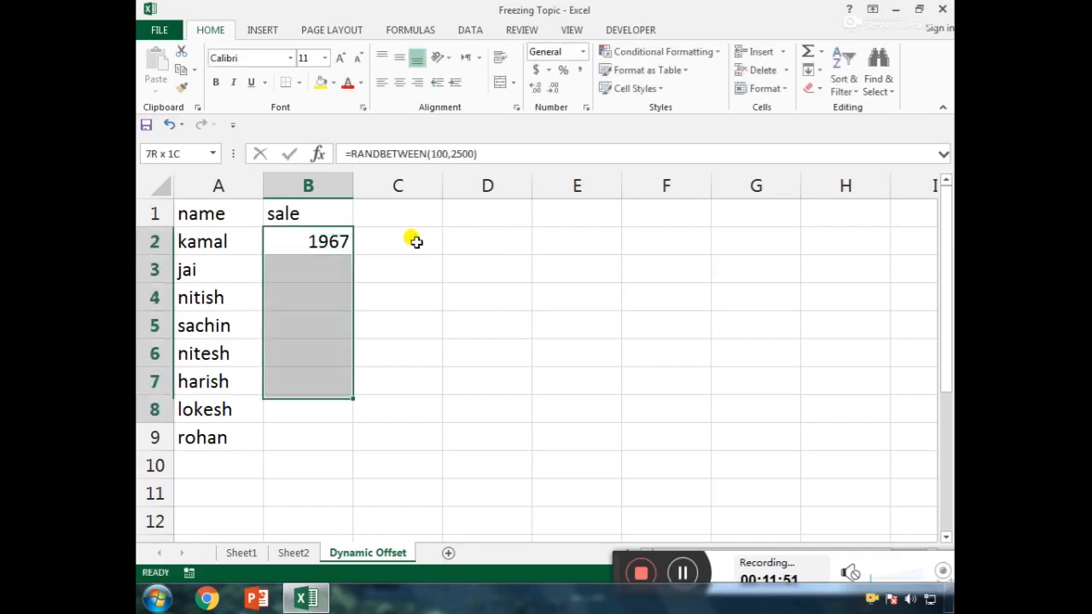
key("ctrl+d")
Step: Convert the random sale formulas in B2:B9 to fixed values by pasting them over themselves as values
key("ctrl+c")
key("ctrl+alt+v")
key("v")
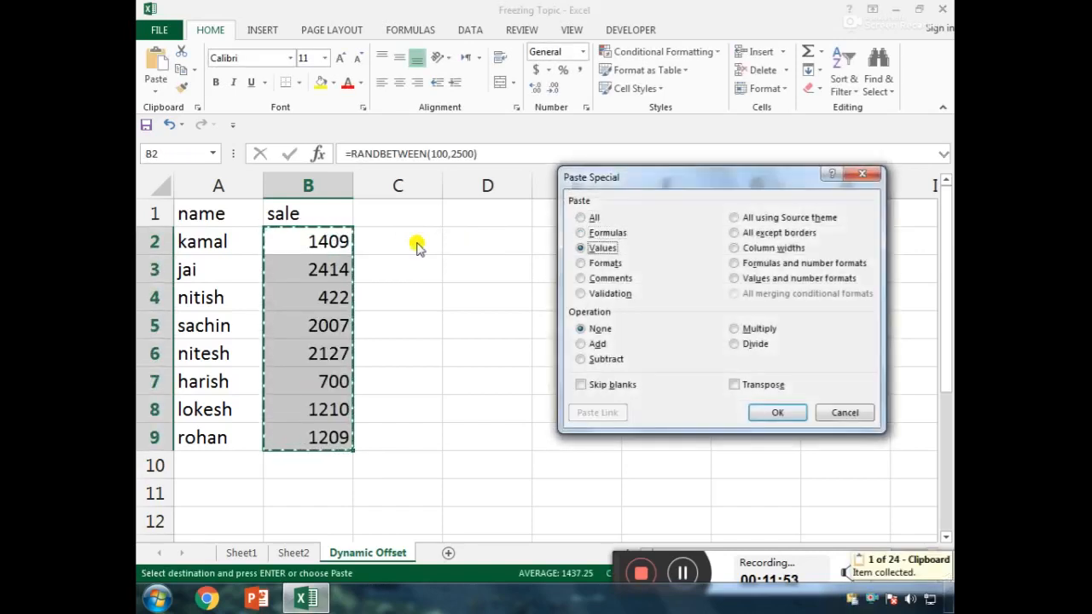
key("Return")
Step: Format the name and sale table A1:B9 with borders around all cells, bold text and centred alignment
key("Left")
key("Up")
key("shift+Right")
key("ctrl+shift+Down")
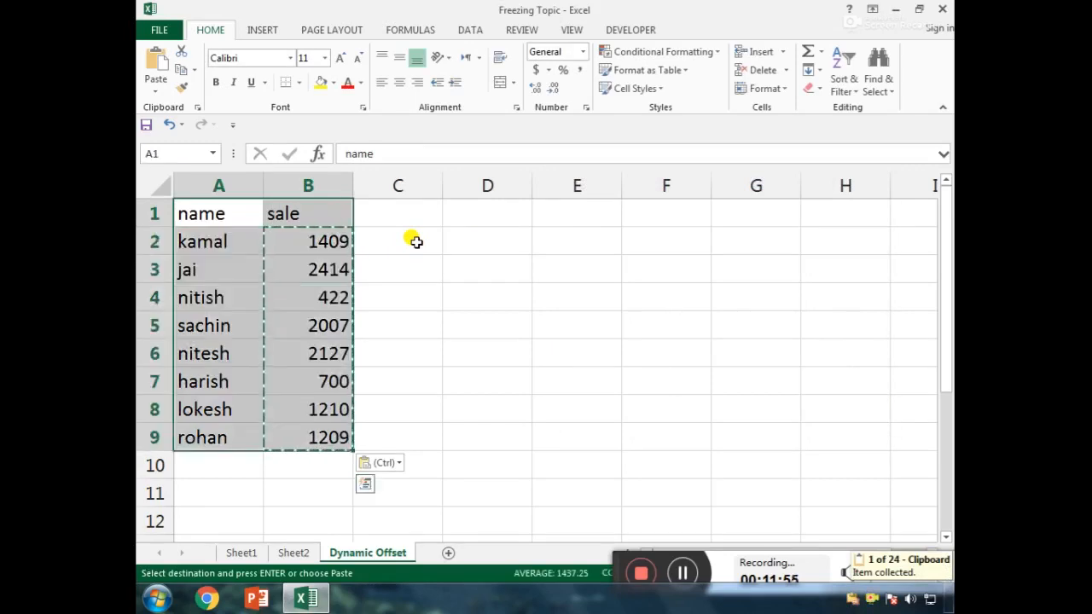
key("alt+h")
key("j")
key("Escape")
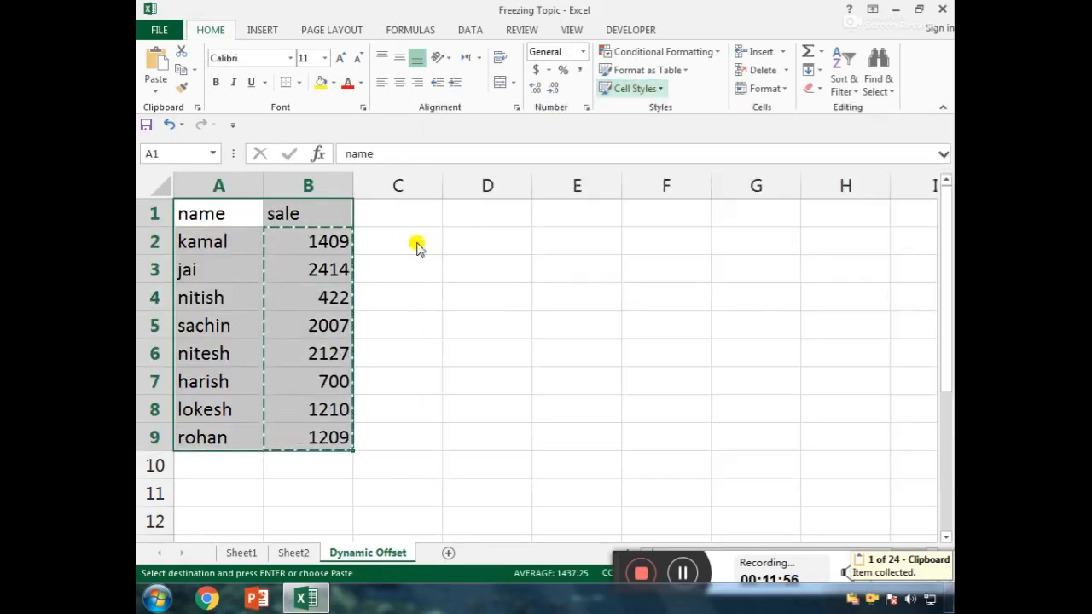
key("Escape")
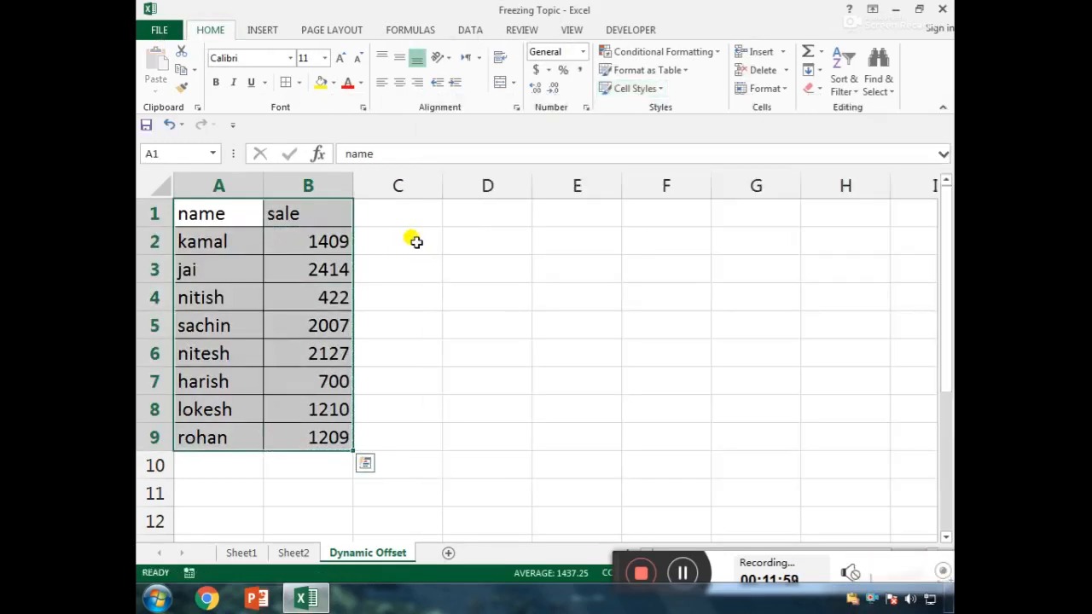
key("ctrl+b")
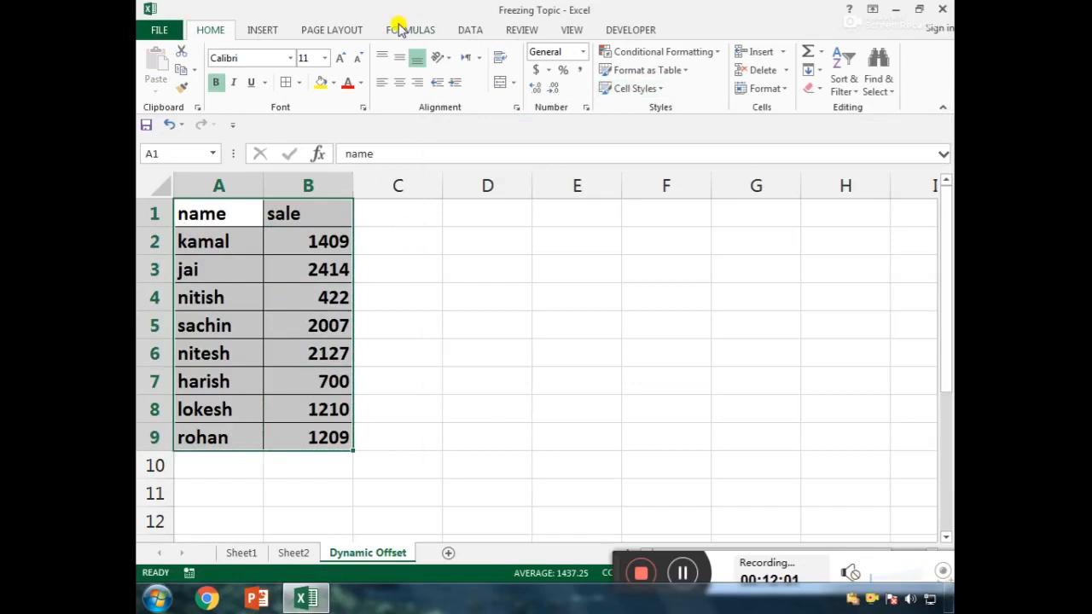
left_click(399, 82)
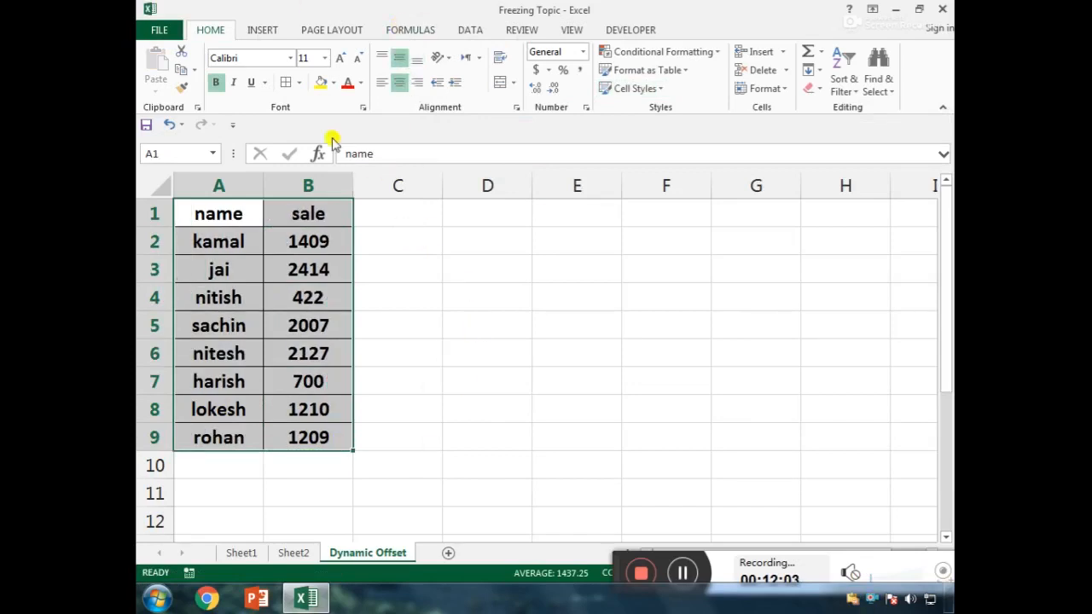
Step: Insert a 2-D stacked column chart from the name and sale data in A1:B9
left_click(262, 31)
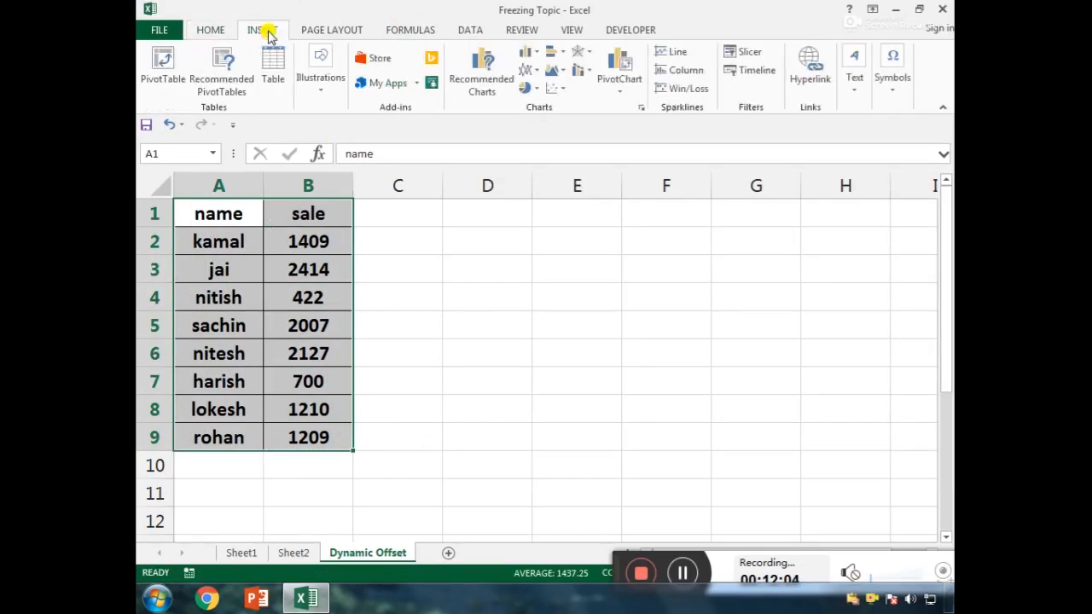
left_click(526, 52)
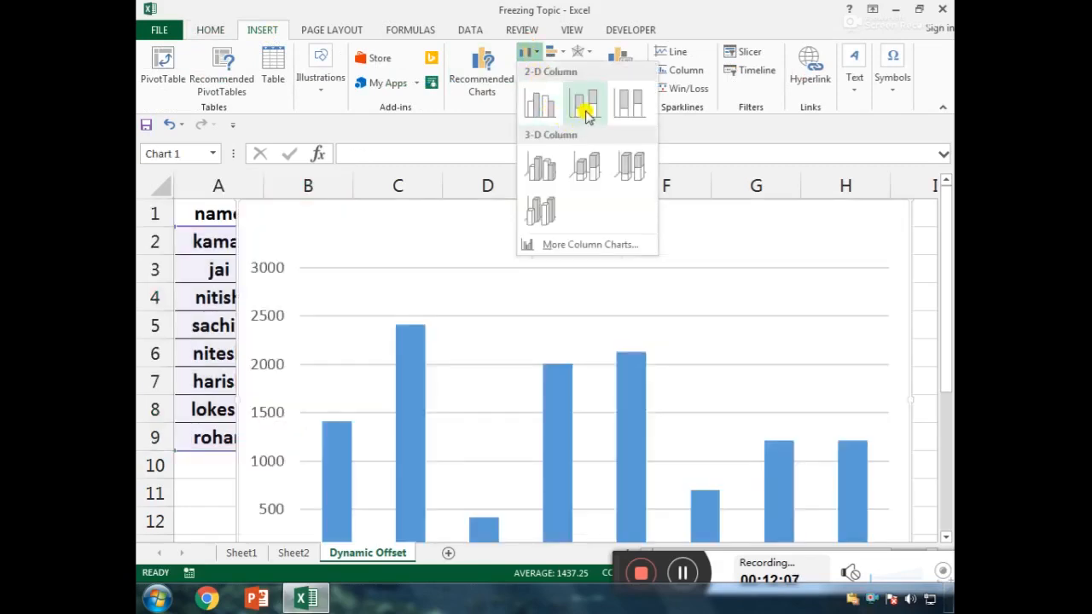
left_click(587, 107)
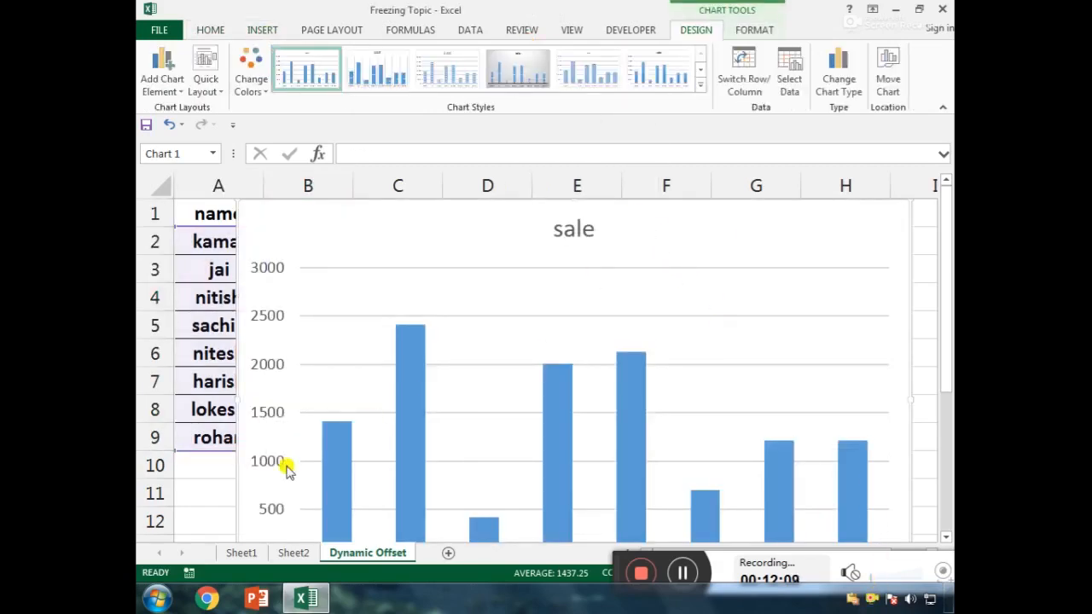
Step: Move the sale chart off the data table to the empty cells around columns G to N
left_click(205, 461)
left_click_drag(615, 563, 602, 599)
left_click(863, 574)
left_click_drag(864, 574, 859, 574)
left_click(496, 292)
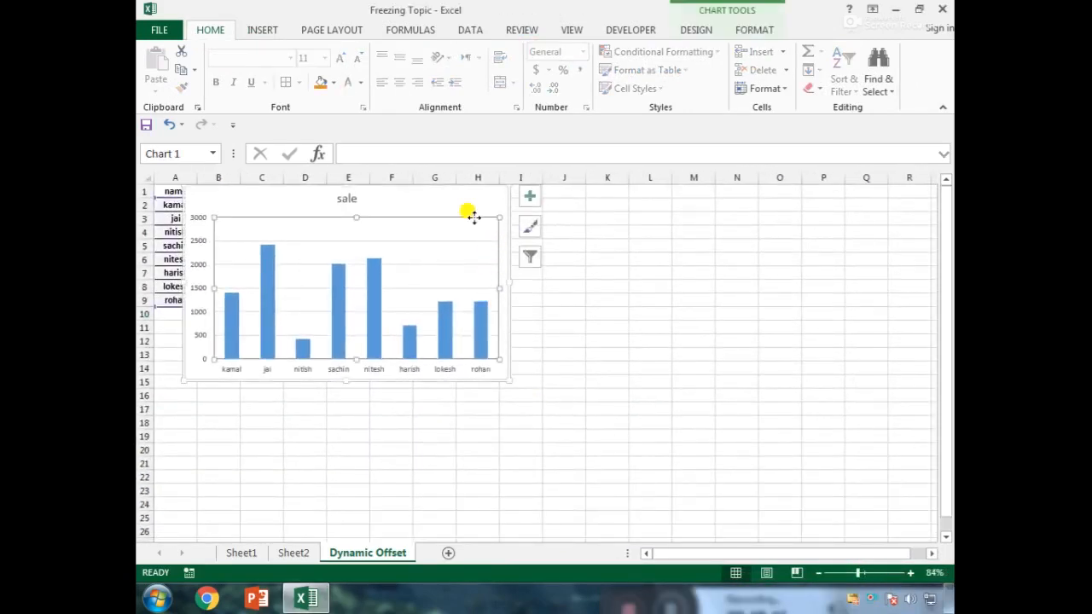
left_click_drag(466, 201, 700, 212)
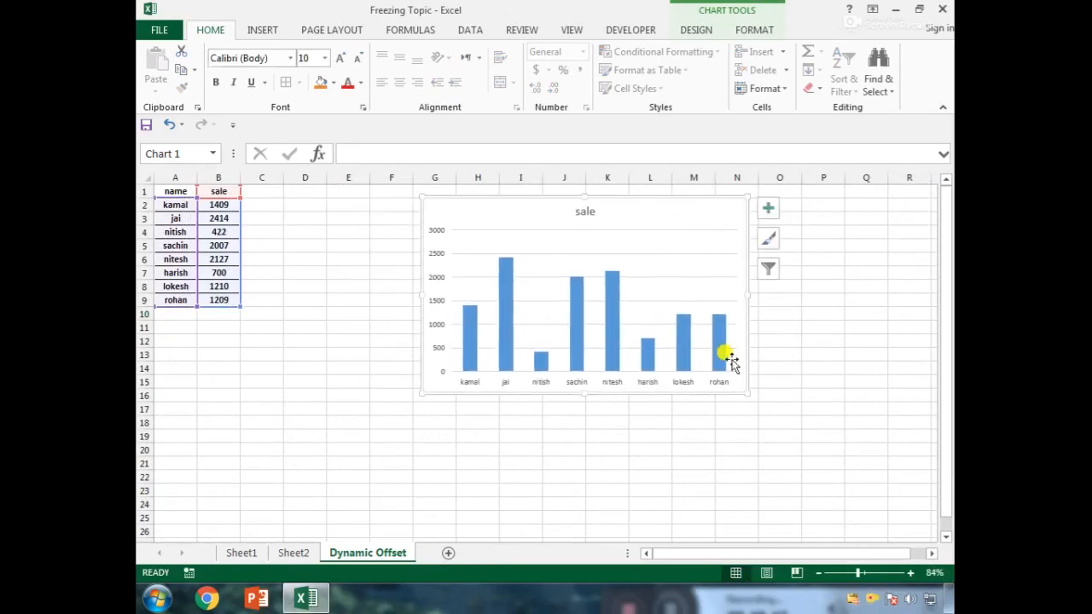
left_click(694, 477)
key("super+d")
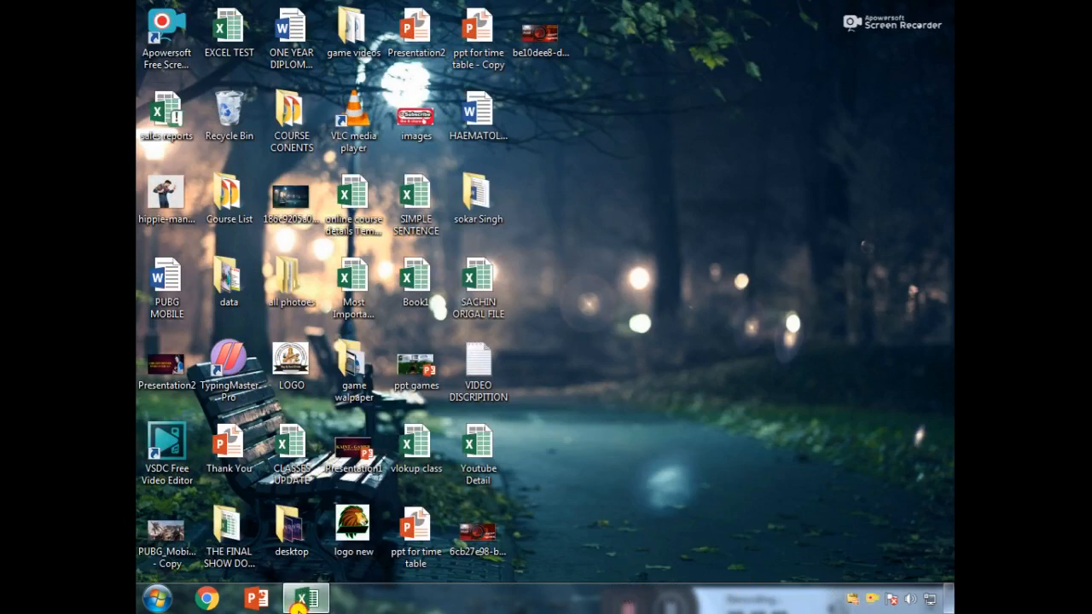
left_click(305, 598)
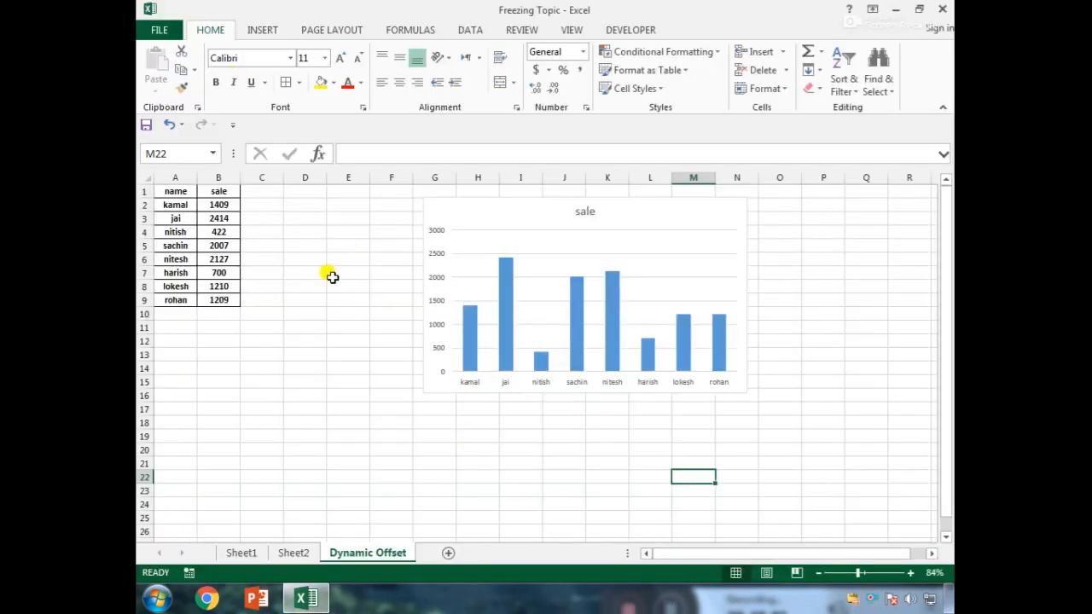
Step: Reposition the sale chart so it starts at column F and its upper edge meets row 1
scroll(333, 278, "up", 1)
left_click_drag(481, 212, 418, 182)
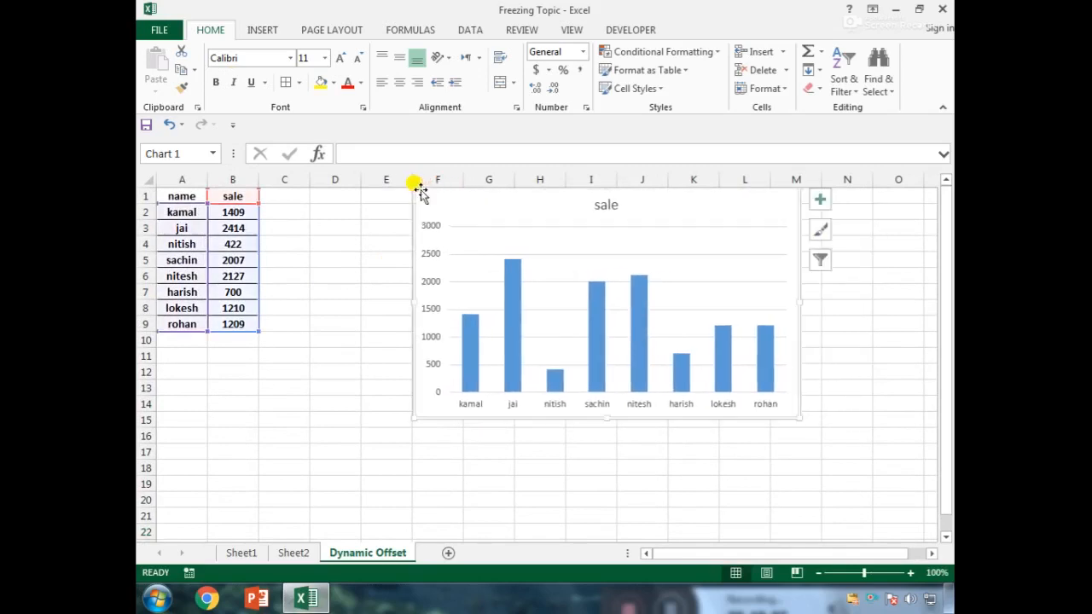
Step: Add a new record below the table with another sample first name in A10 and 1300 in B10
left_click(180, 343)
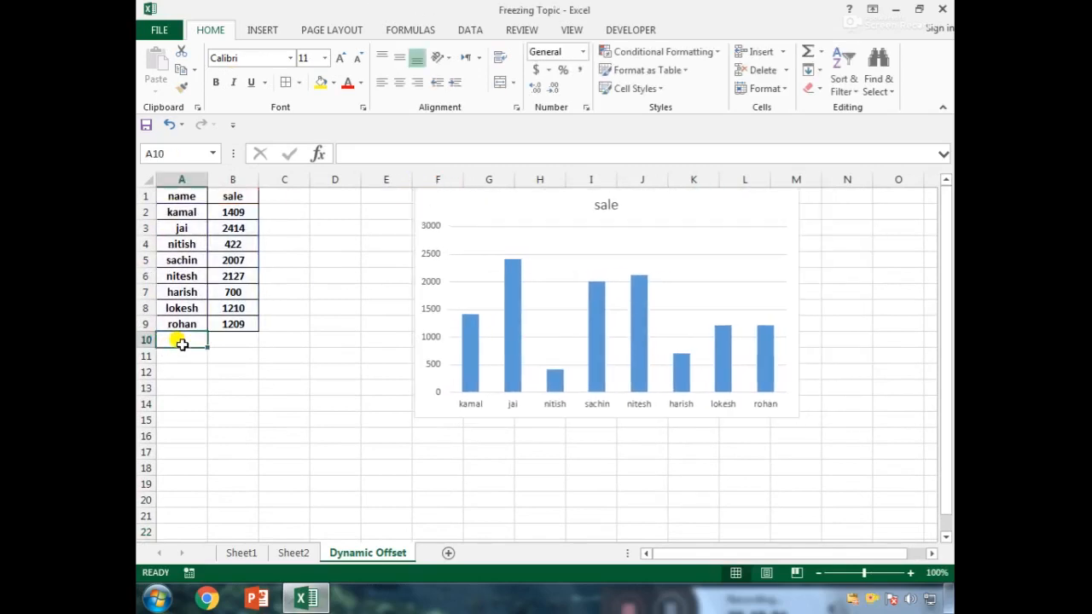
type("nikiy")
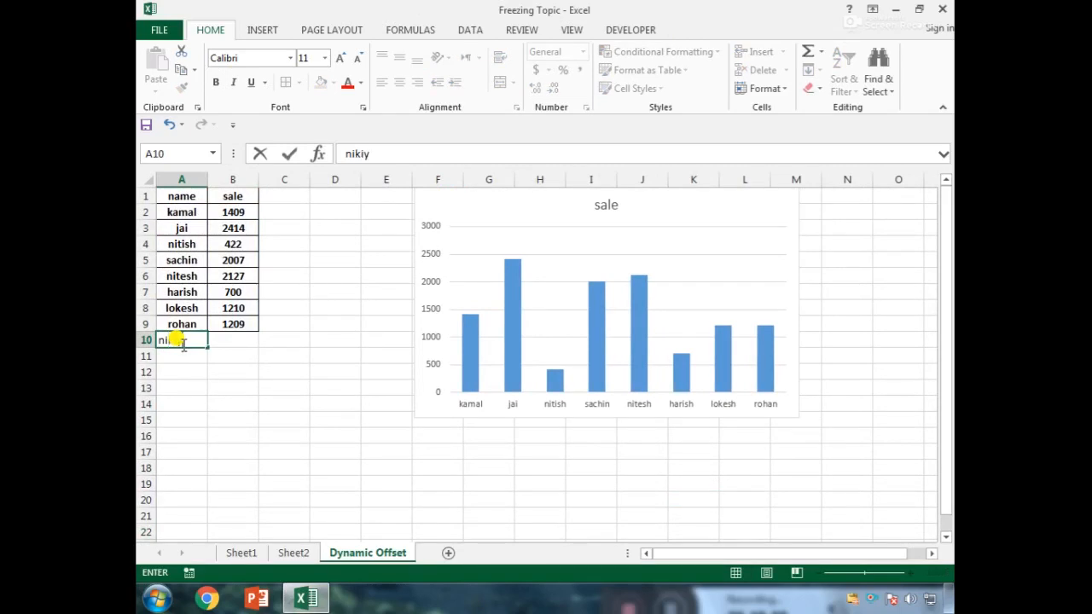
type("a")
key("Tab")
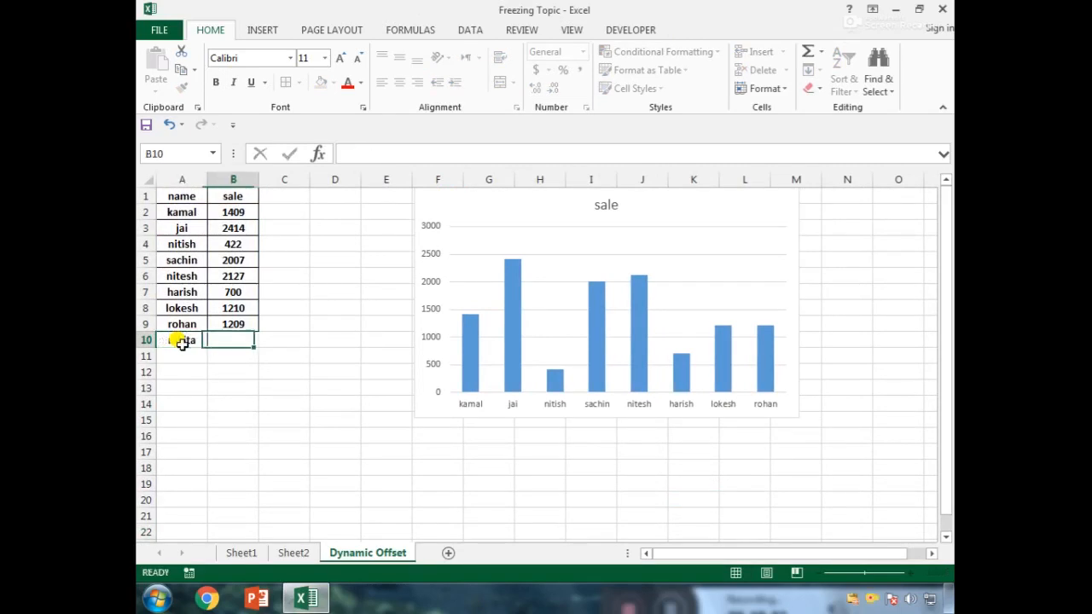
type("1300")
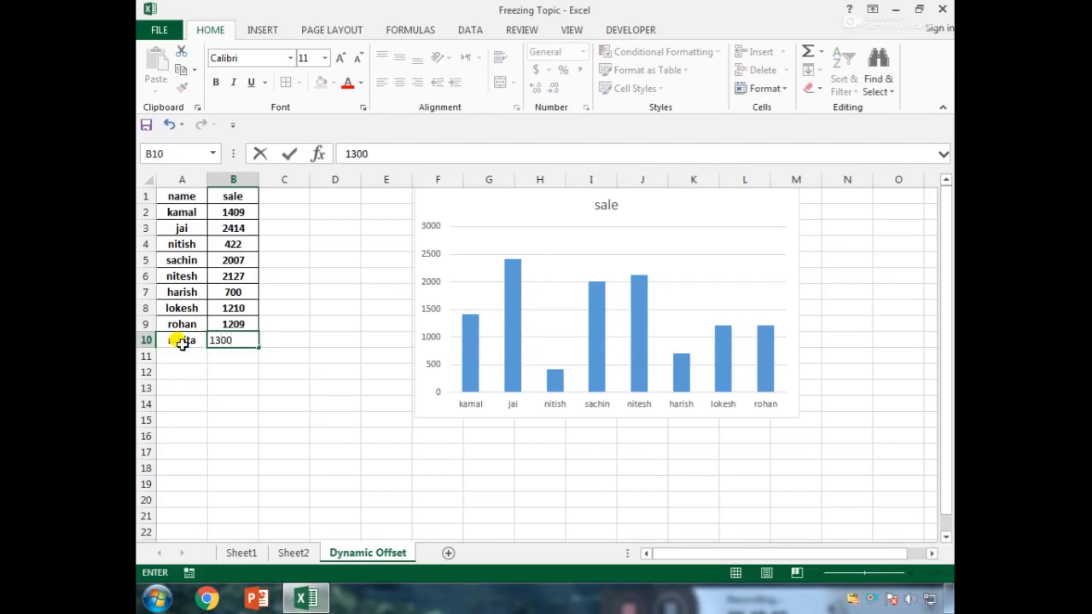
key("Return")
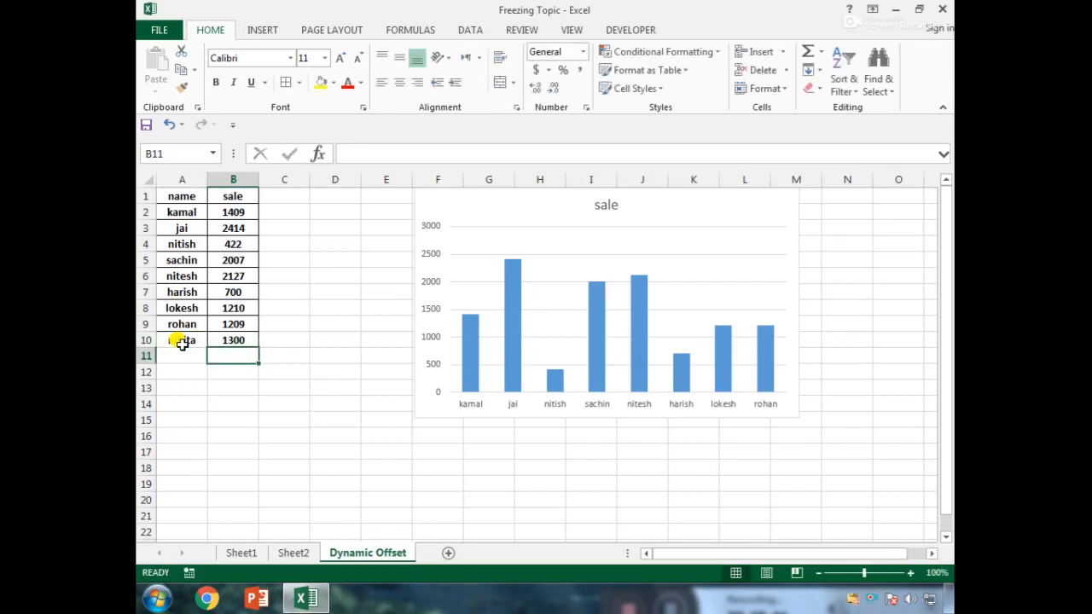
Step: Extend the sale chart's source range by one row to include the new record in row 10
left_click(417, 201)
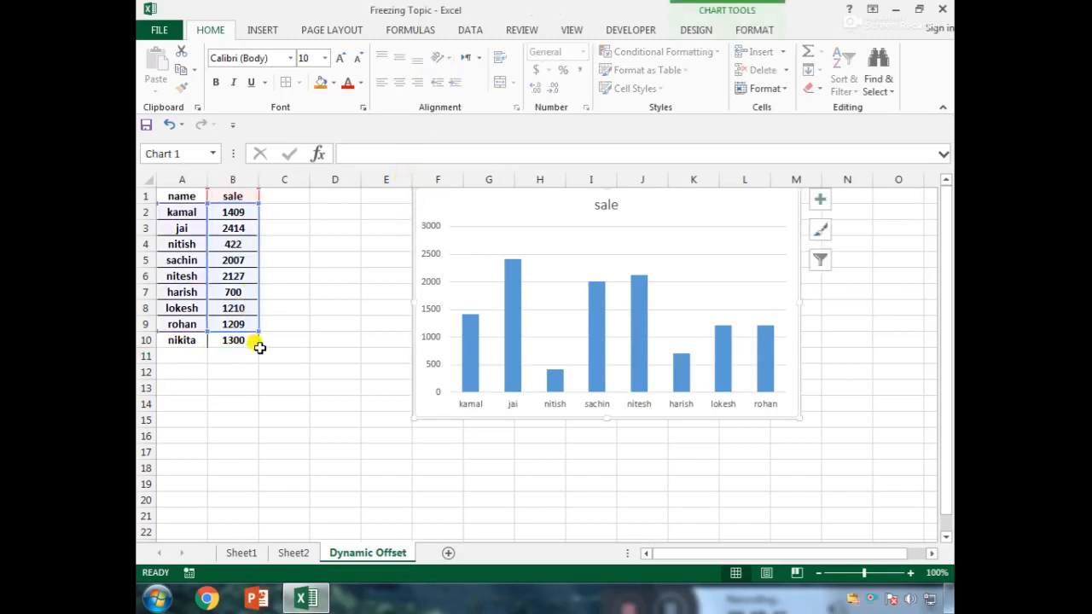
left_click_drag(256, 329, 256, 344)
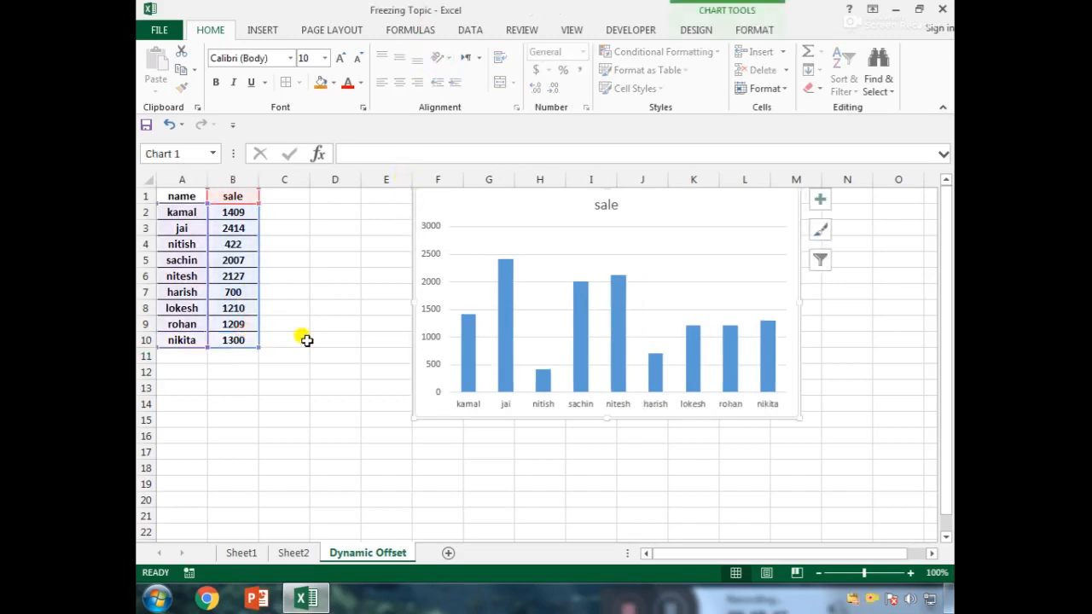
mouse_move(772, 385)
left_click(245, 399)
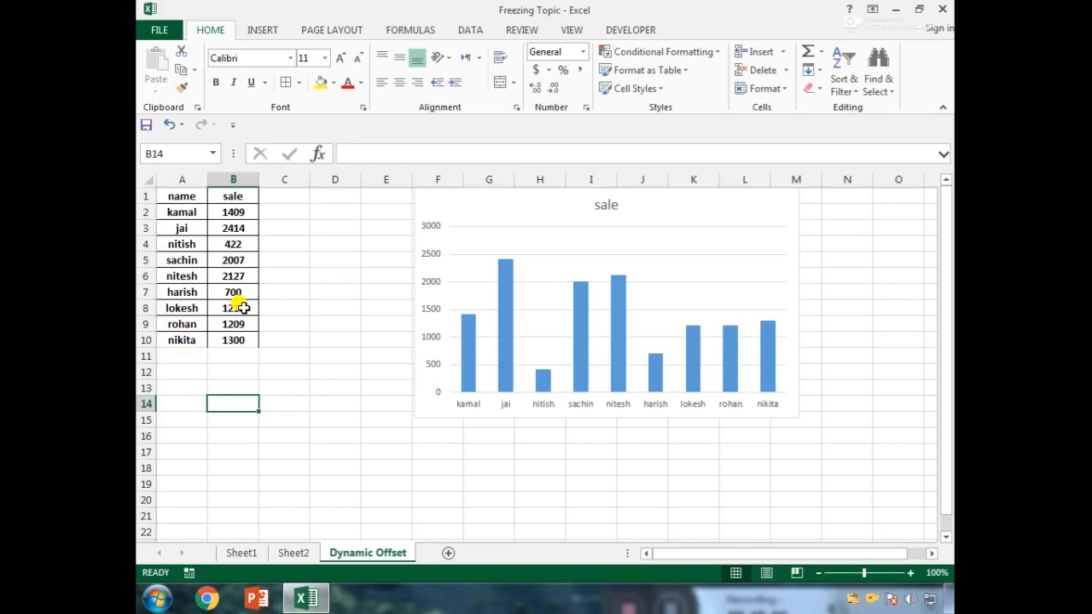
Step: Delete the sale chart from the sheet
left_click(415, 211)
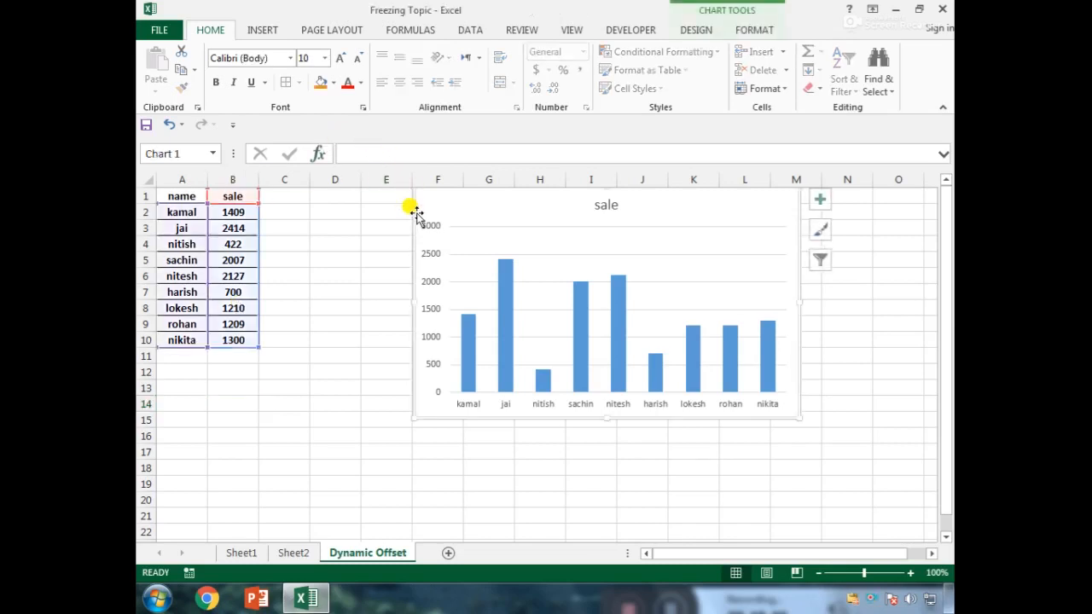
key("Delete")
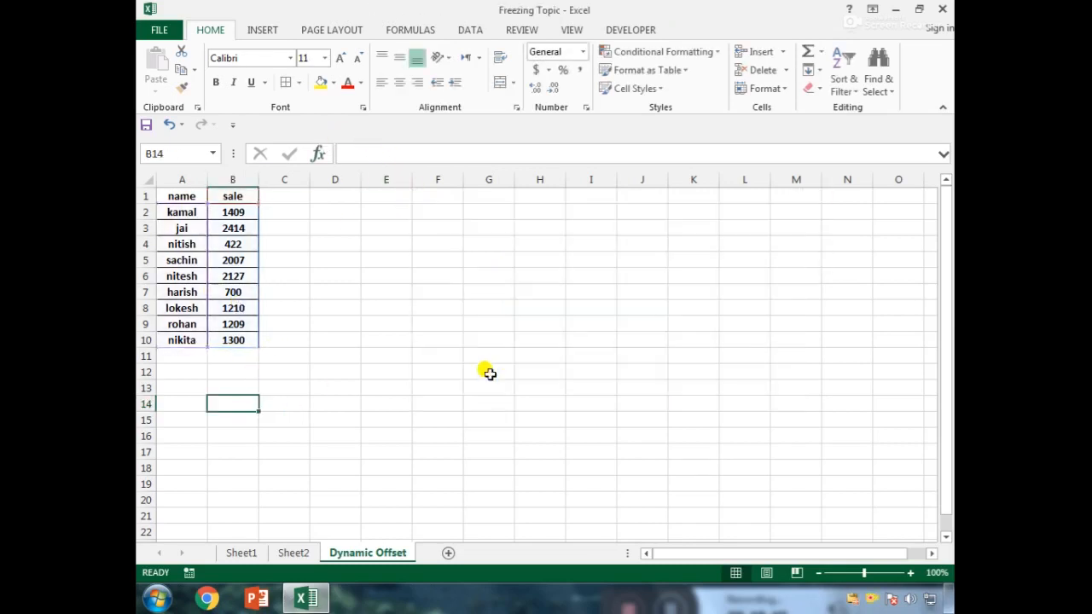
Step: Apply borders to all cells of A1:B10 so the new row matches the table, finishing on cell D2
left_click_drag(176, 198, 235, 338)
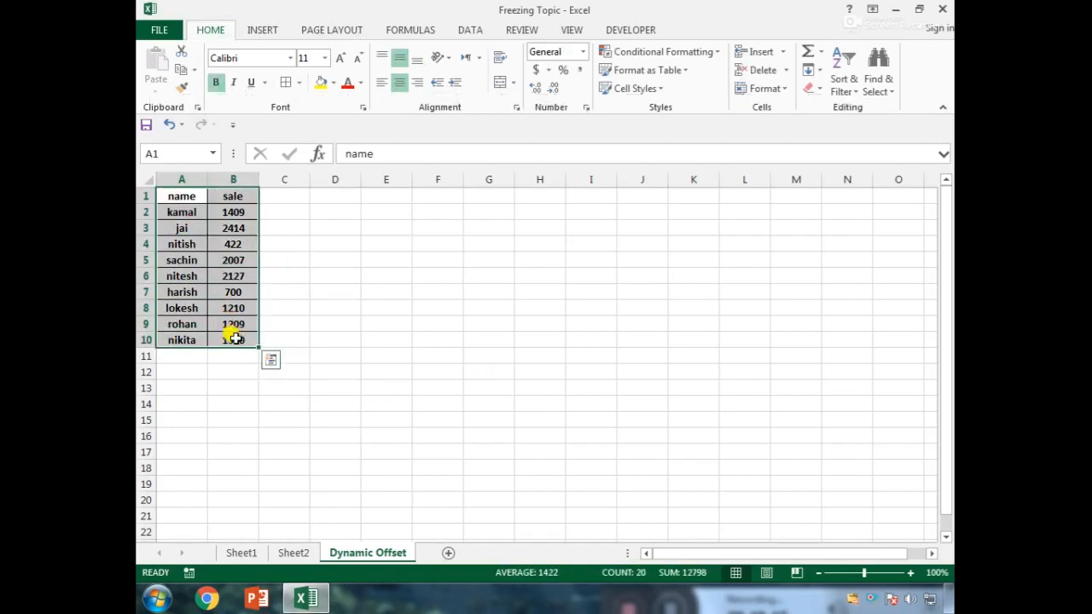
key("Right")
key("Right")
key("Down")
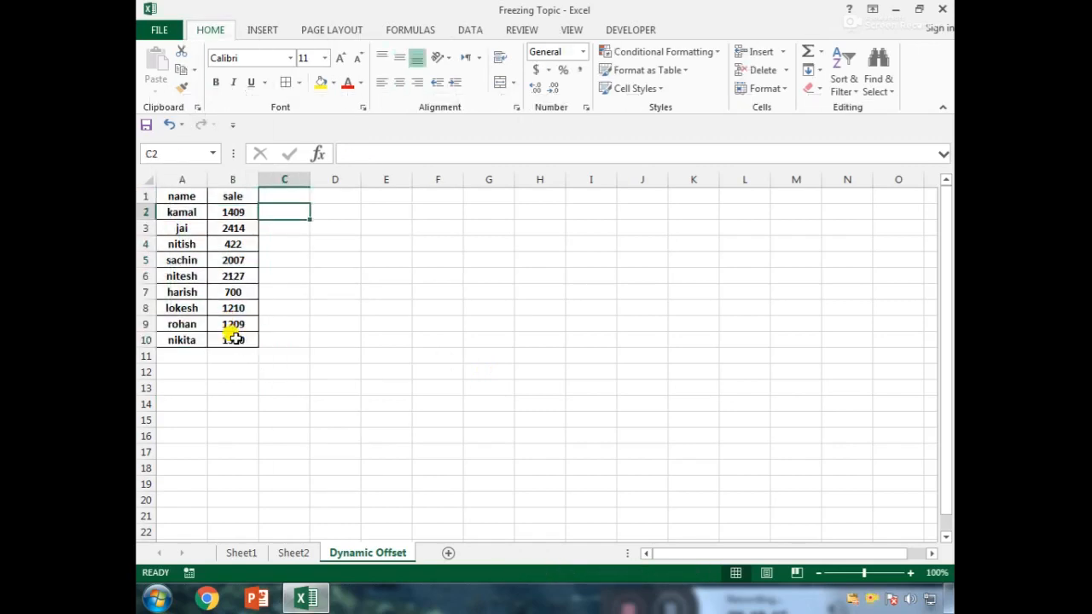
key("Right")
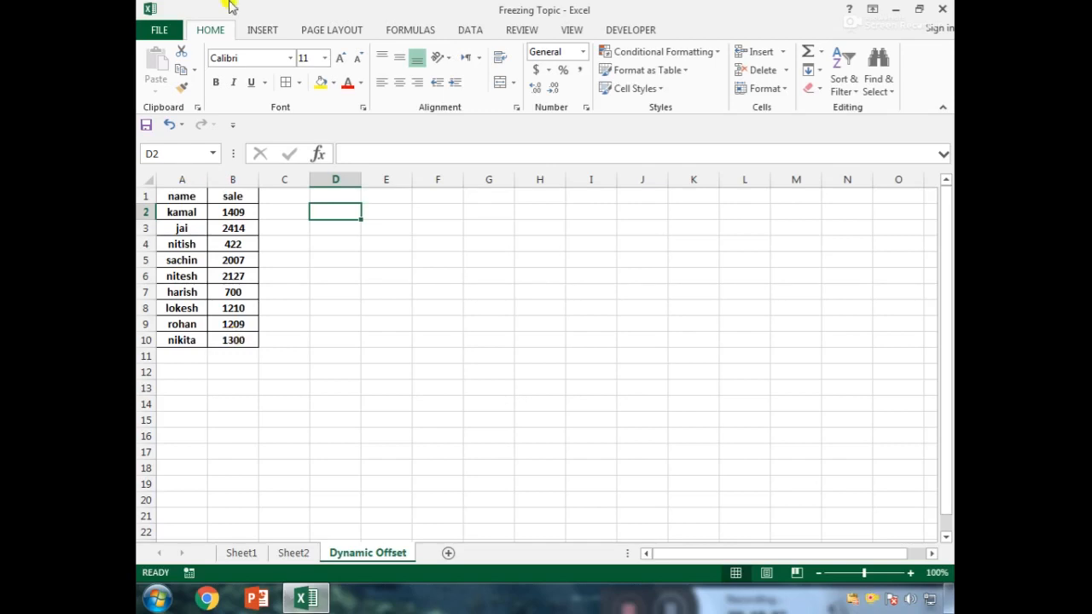
Step: Start a new defined name called name in the Name Manager
left_click(419, 31)
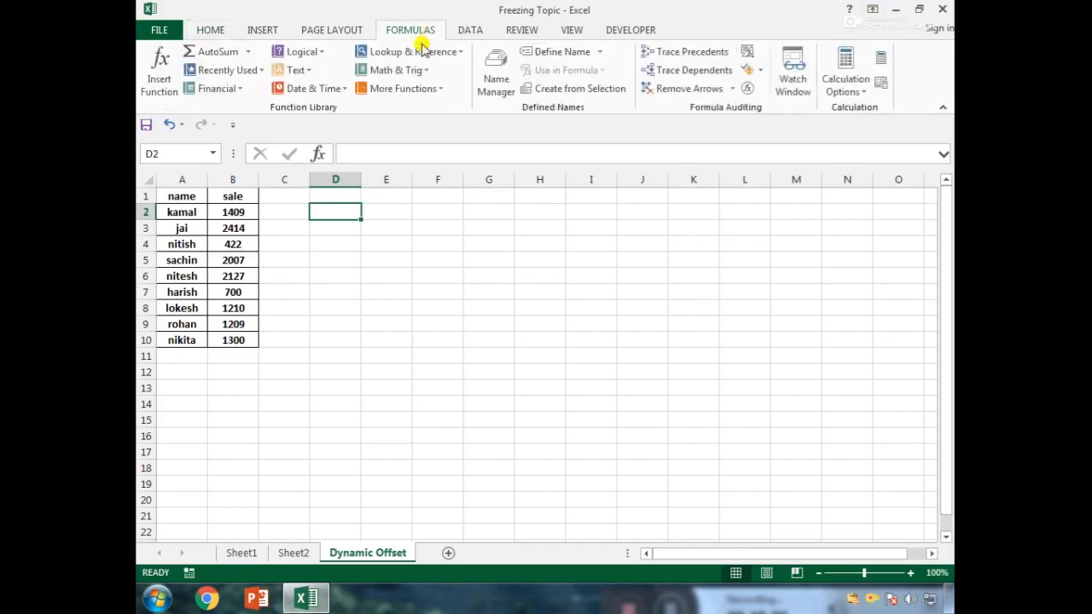
left_click(499, 93)
left_click(535, 164)
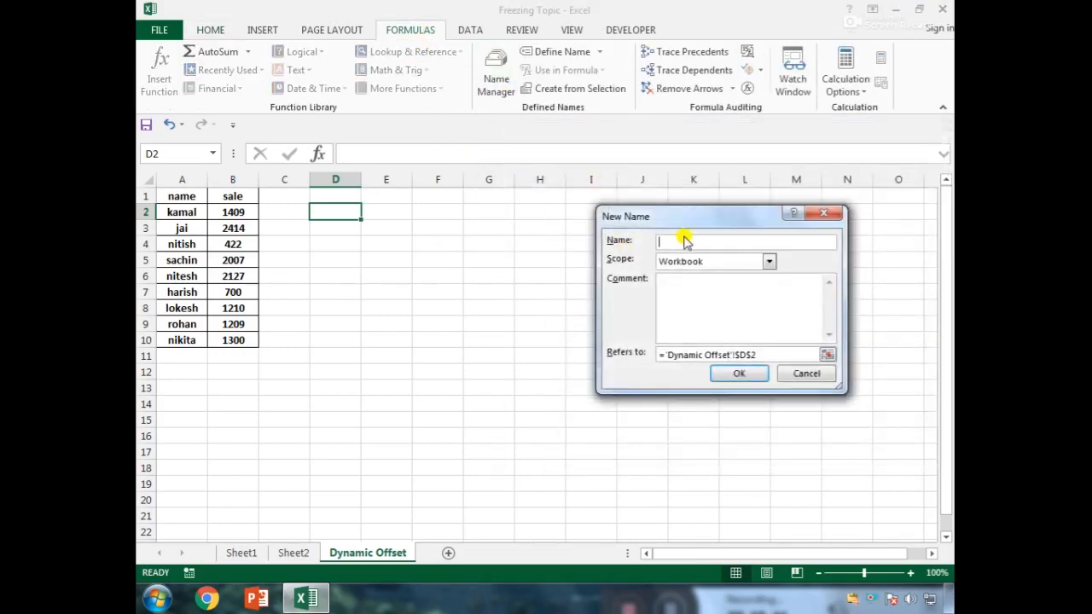
type("name")
Step: Make the new name refer to =offset('Dynamic Offset'!$A$1,1,0,counta('Dynamic Offset'!$A:$A)-1,1), save it and close the Name Manager
left_click(778, 353)
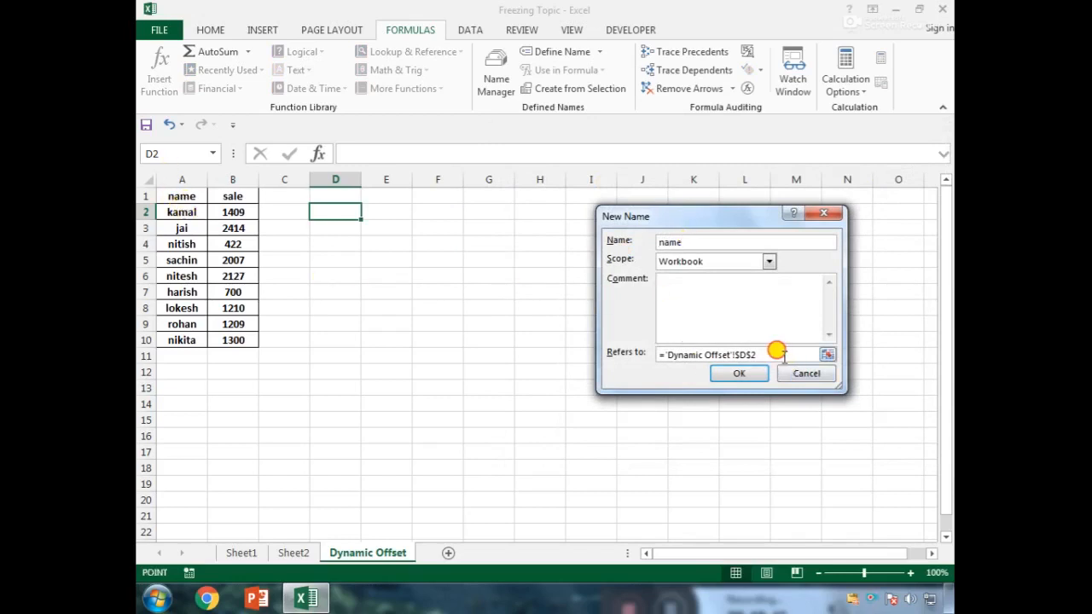
left_click_drag(777, 351, 639, 357)
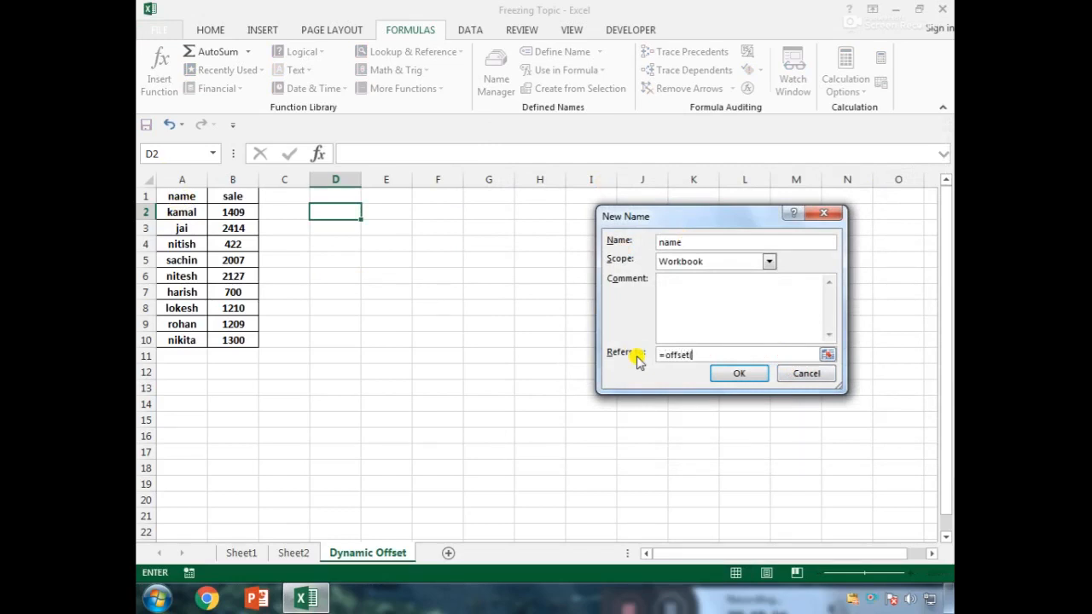
left_click(192, 200)
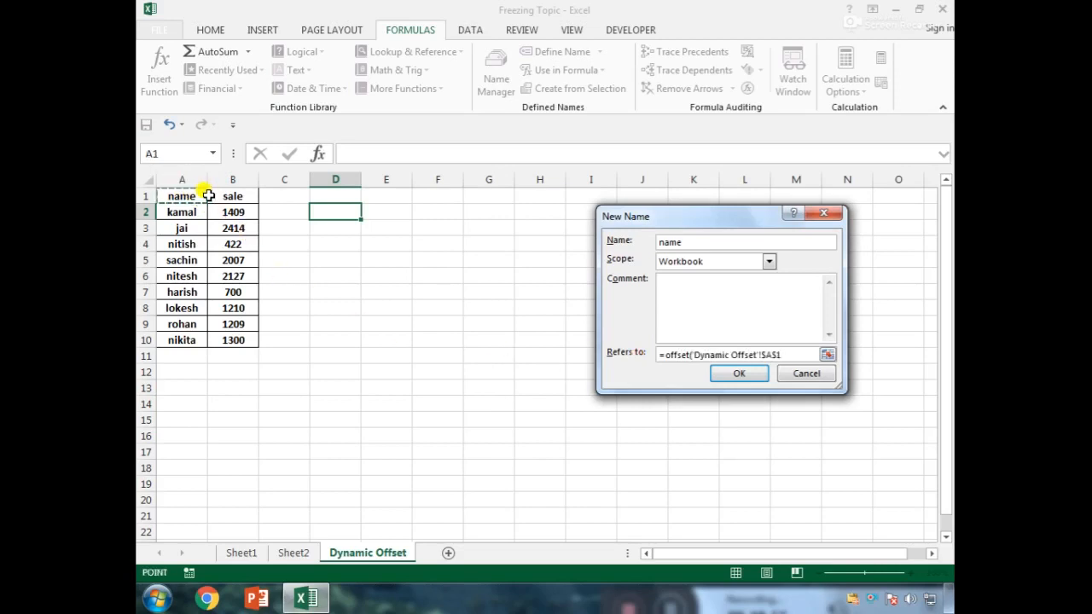
type(",1,0,")
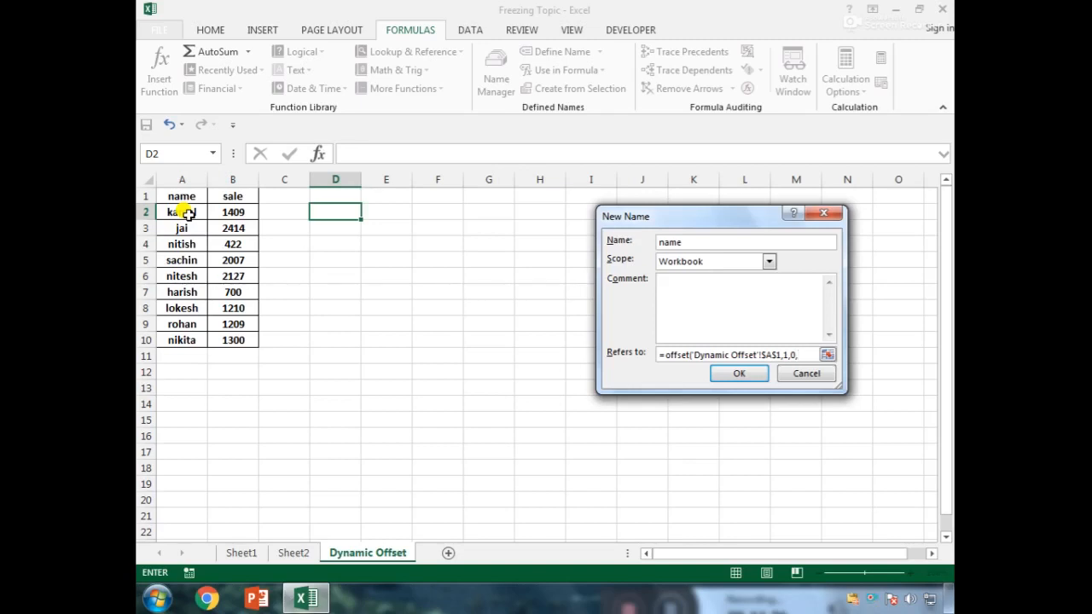
type("unta(")
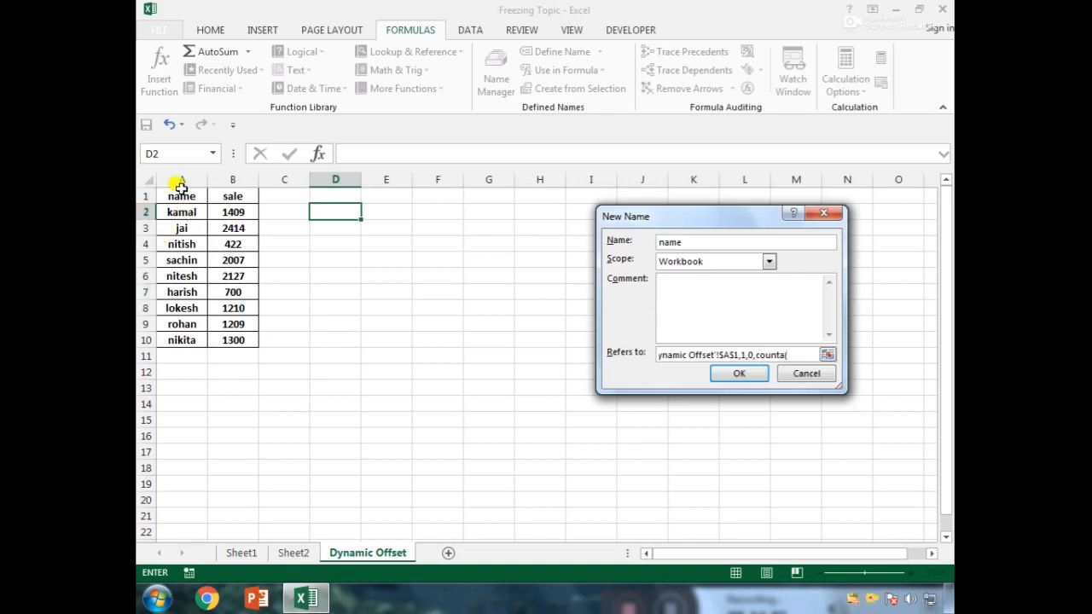
left_click(182, 179)
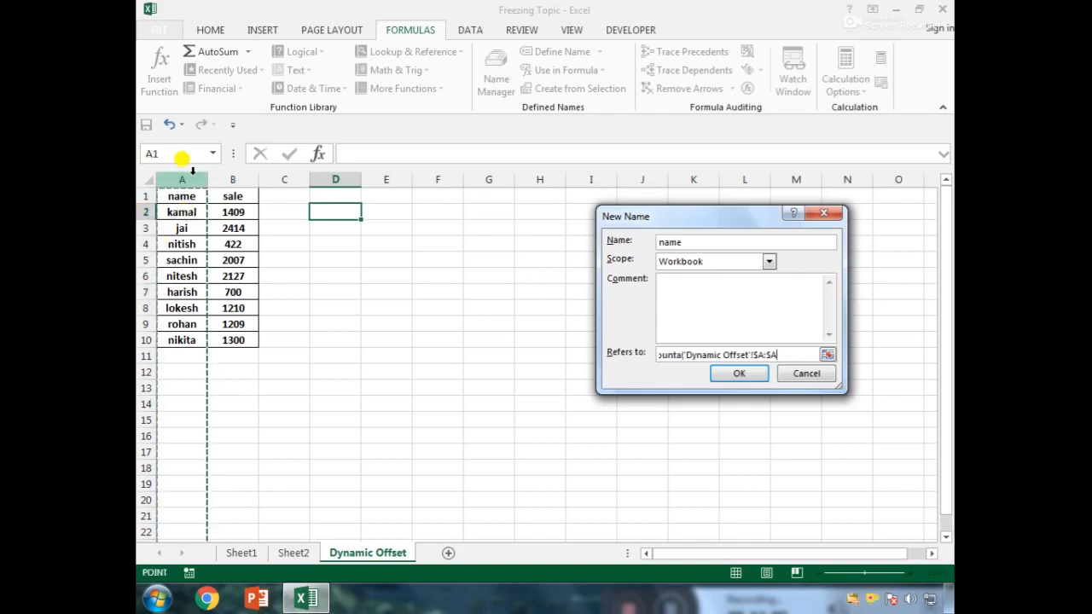
type(")-1,1)")
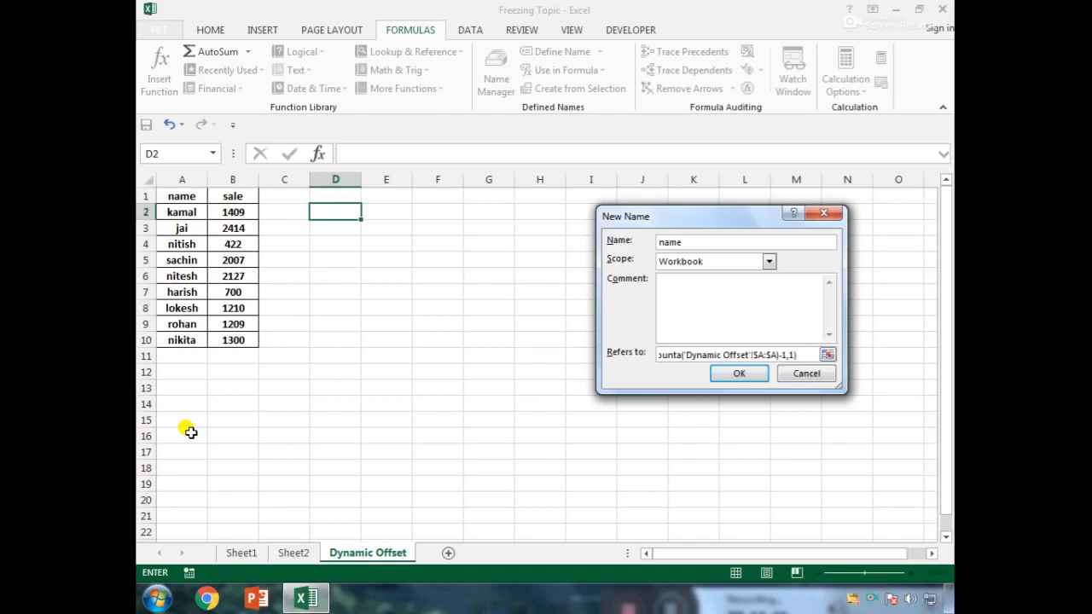
left_click(752, 376)
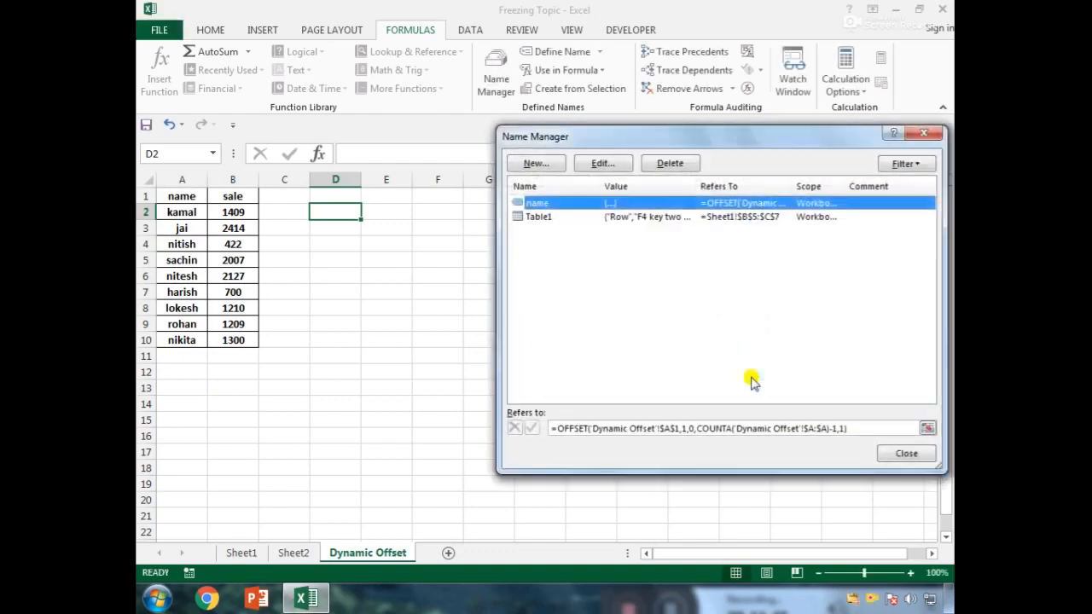
left_click(906, 453)
Step: Start another defined name called sale and begin its reference formula with =offset(
left_click(496, 75)
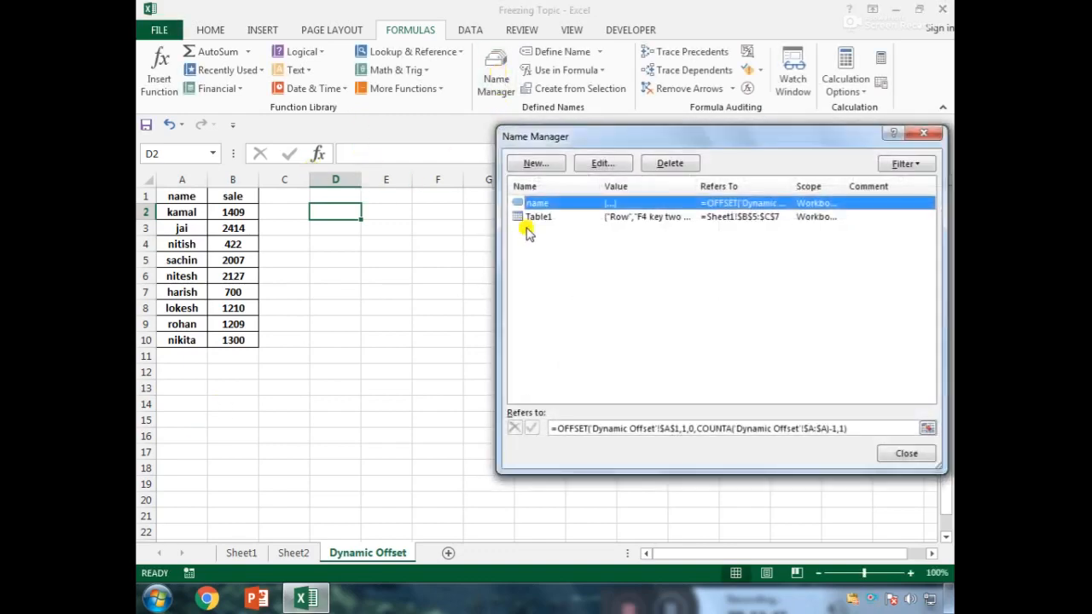
left_click(538, 163)
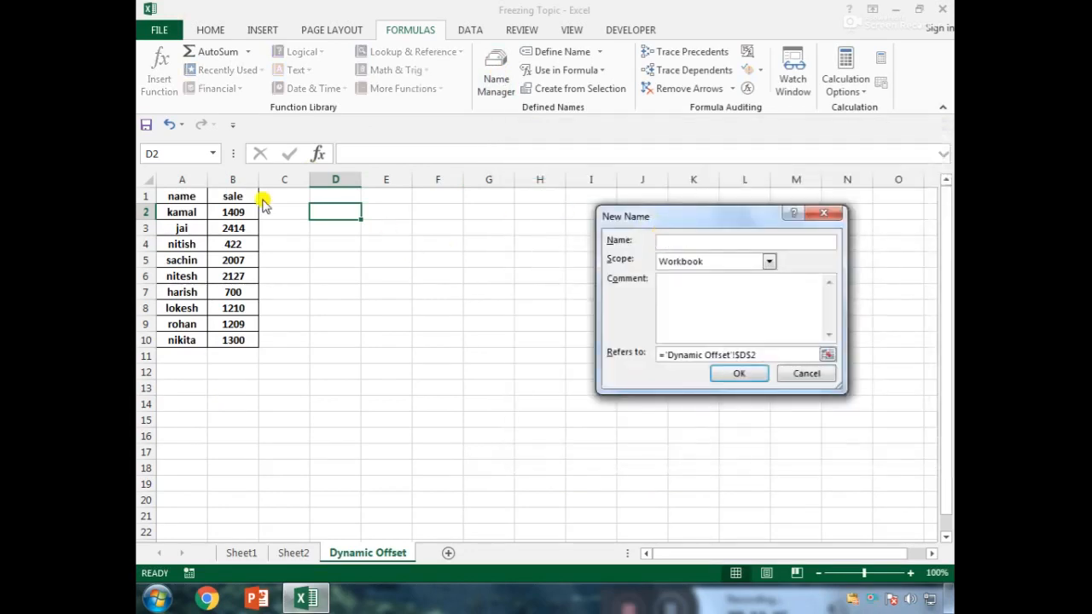
type("s")
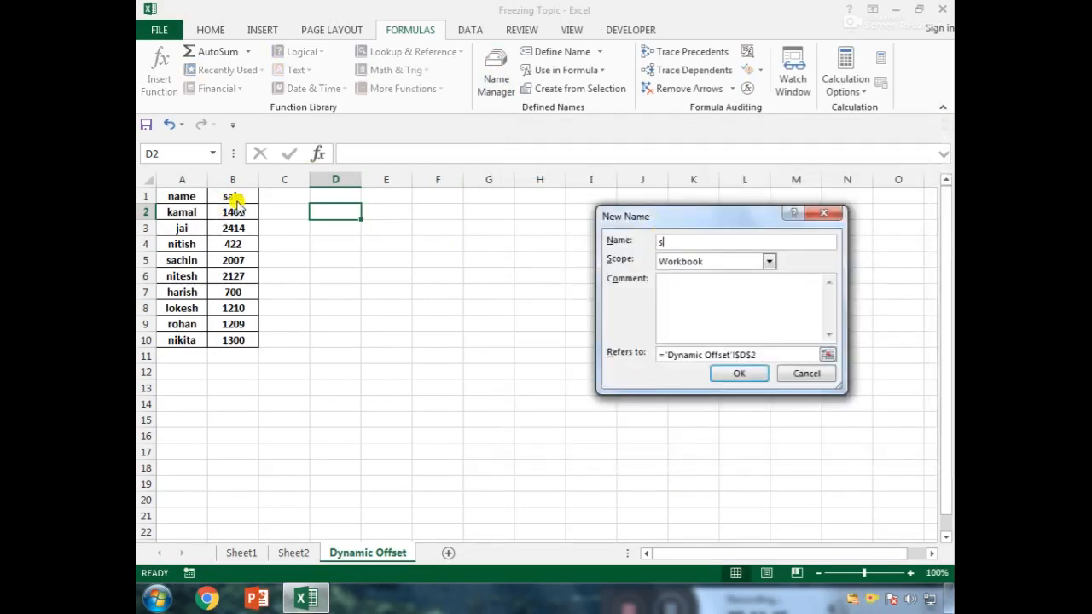
type("ale")
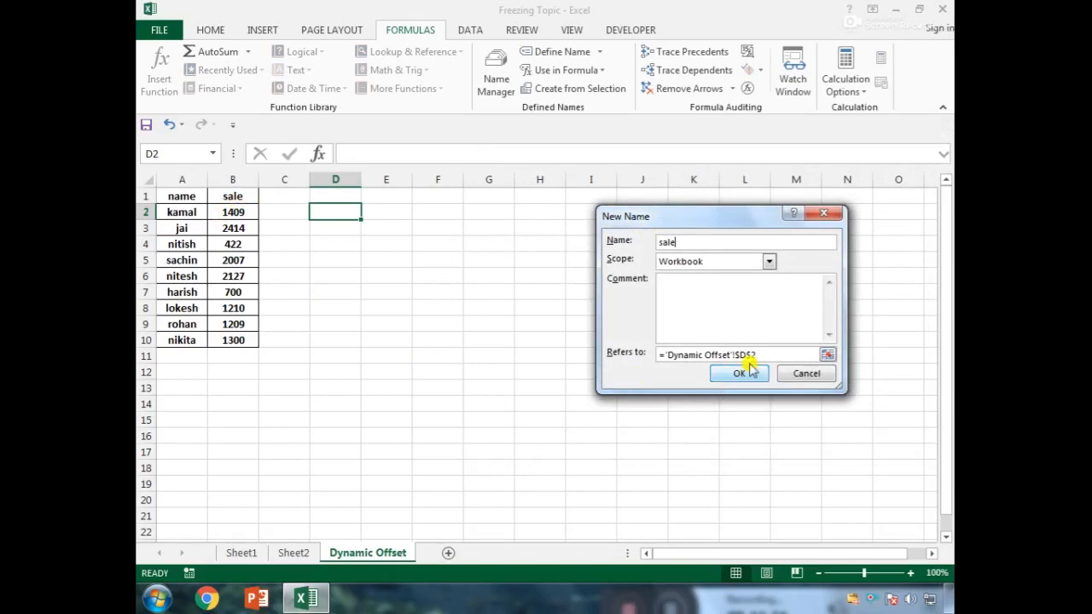
left_click_drag(757, 355, 646, 350)
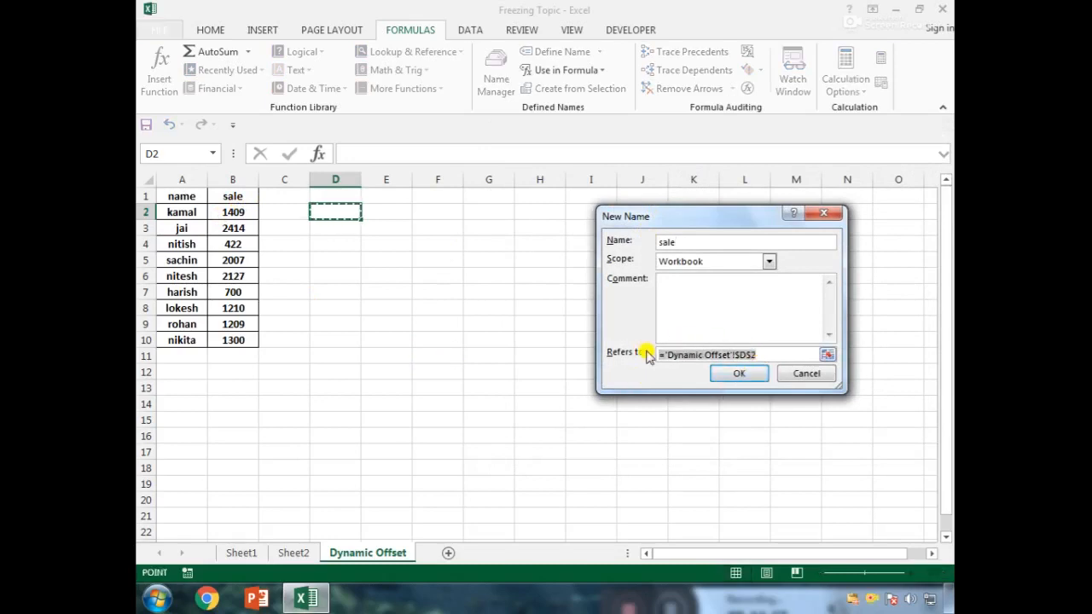
type("=o")
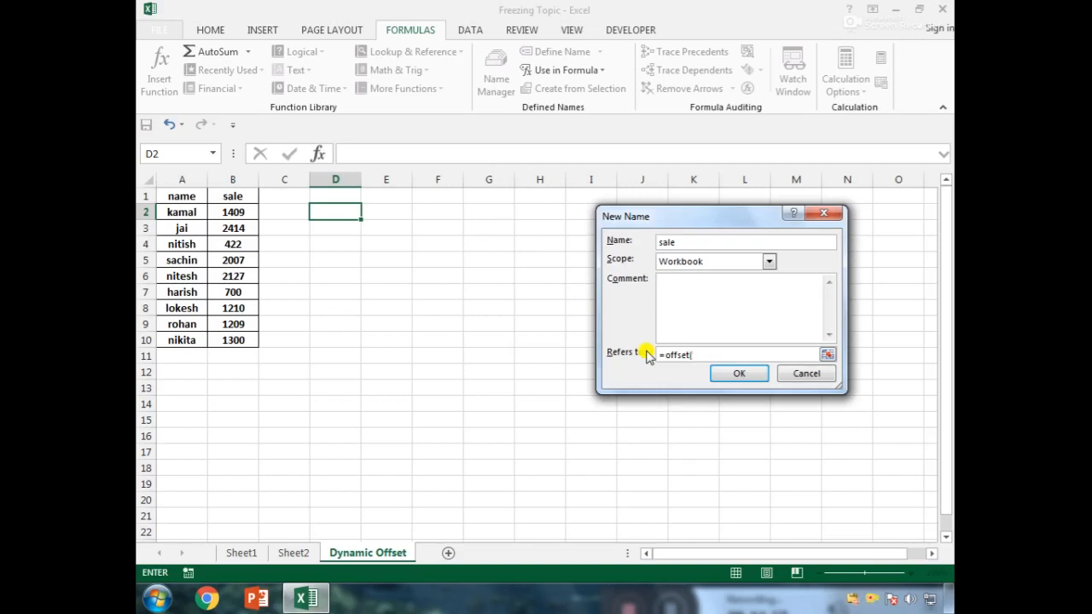
type("ffset(")
left_click(244, 195)
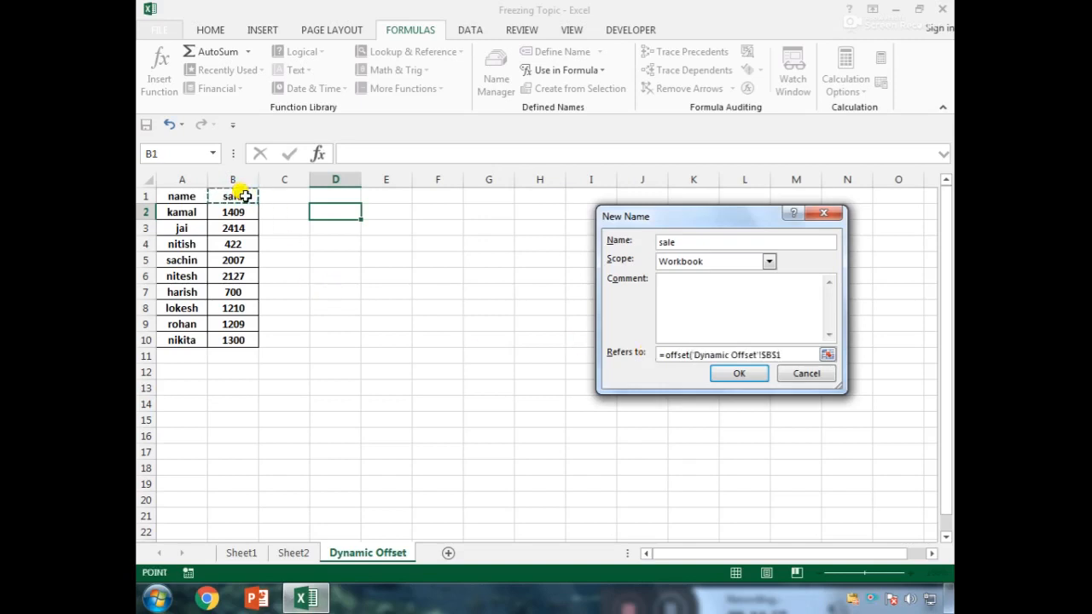
type(".1.")
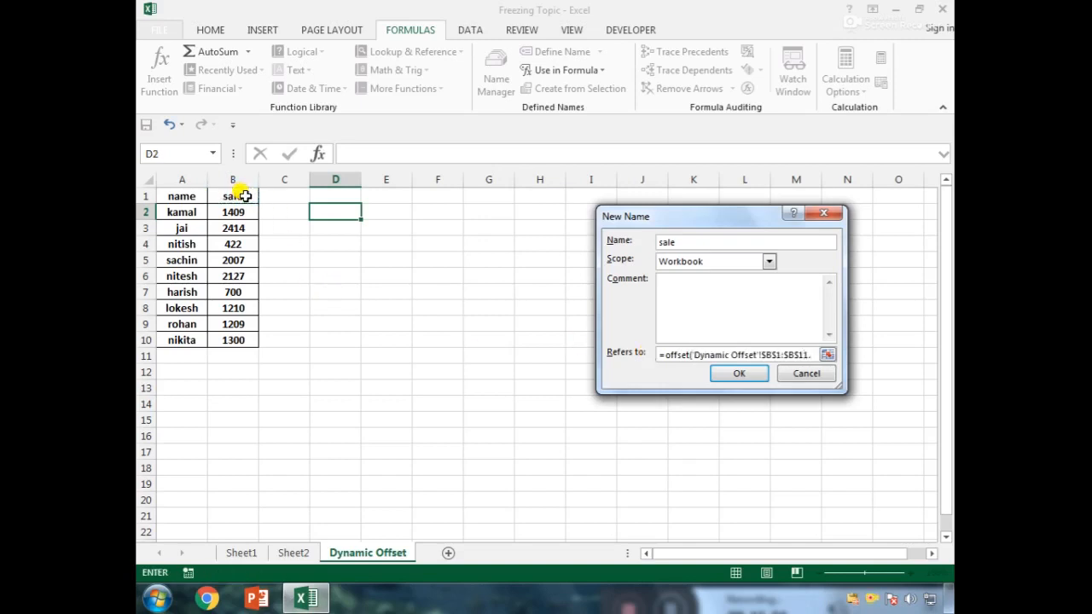
key("BackSpace")
key("BackSpace")
key("BackSpace")
key("BackSpace")
key("BackSpace")
key("BackSpace")
key("BackSpace")
key("BackSpace")
key("BackSpace")
key("BackSpace")
key("BackSpace")
key("BackSpace")
key("BackSpace")
key("BackSpace")
key("BackSpace")
key("BackSpace")
key("BackSpace")
key("BackSpace")
key("BackSpace")
key("BackSpace")
key("BackSpace")
key("BackSpace")
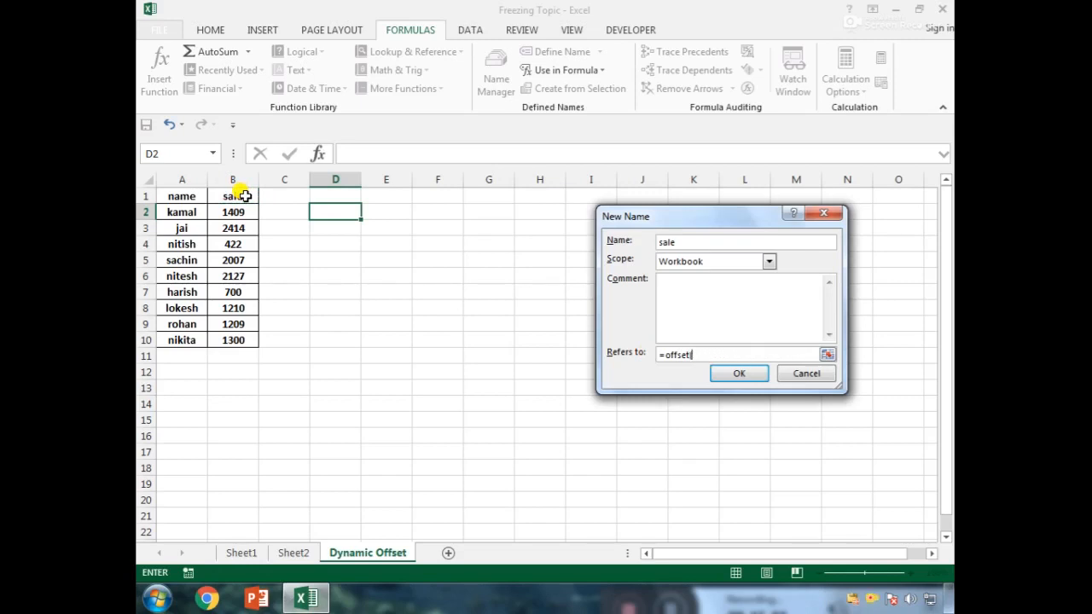
Step: Continue the sale formula with start cell $B$1, offsets 1 and 0, and a COUNTA of column B followed by a minus sign
left_click(244, 196)
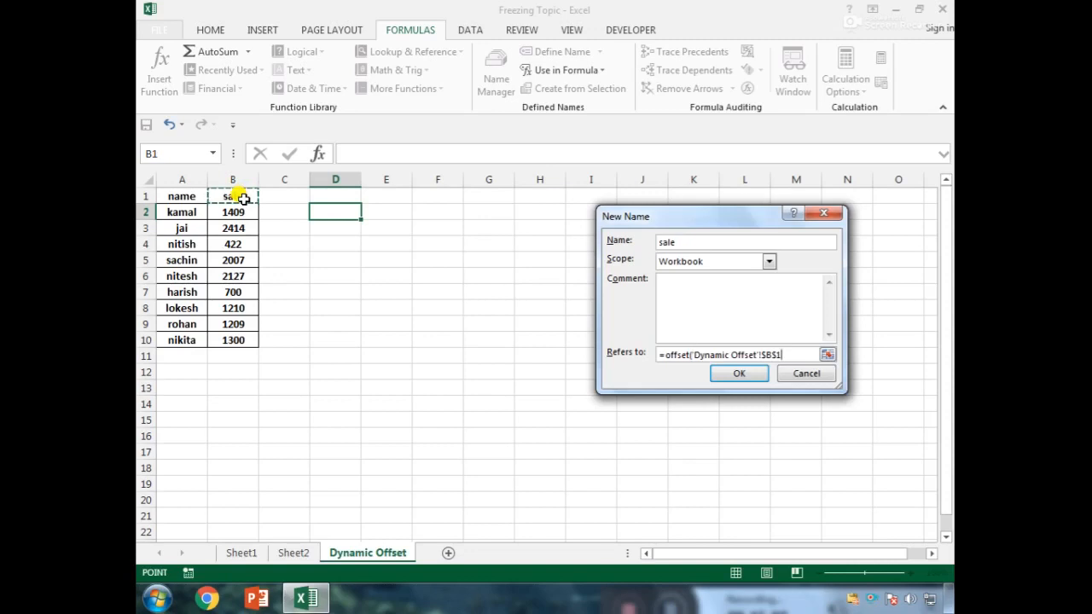
type(",1,0,")
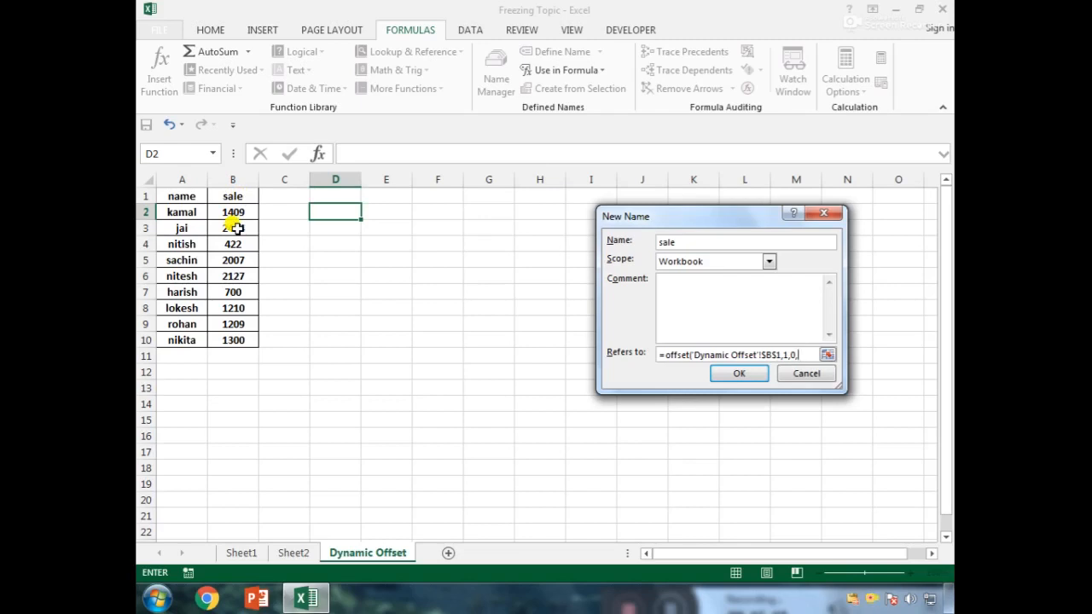
type("counta")
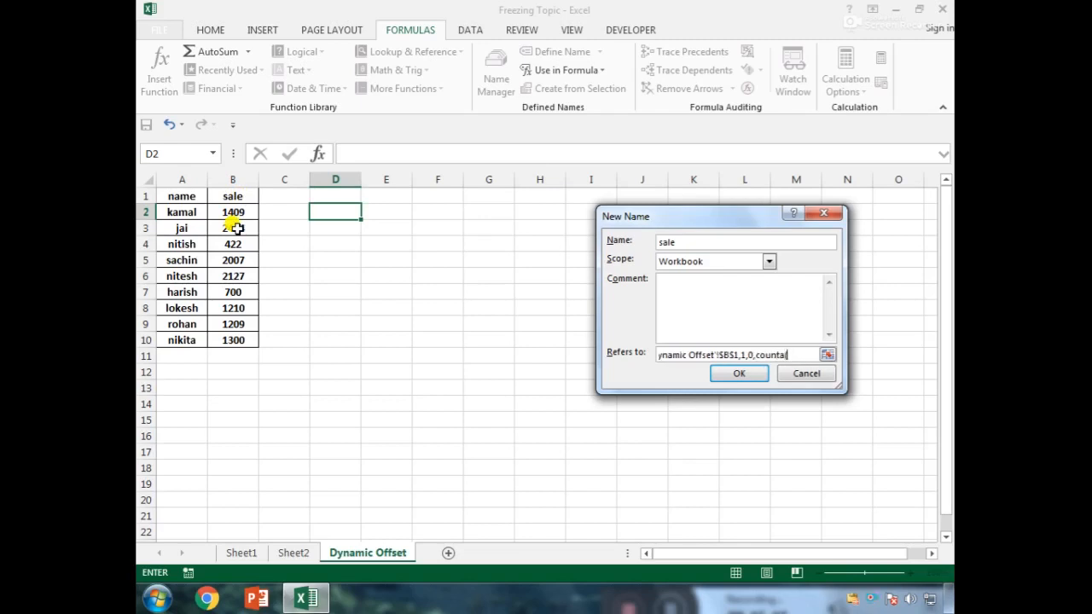
type("(")
left_click(235, 177)
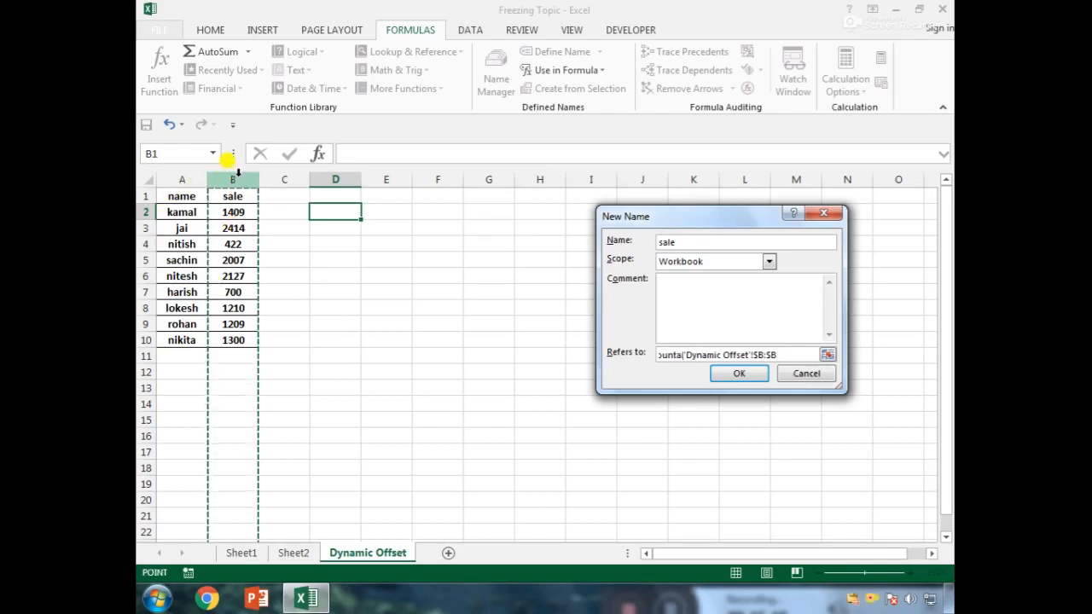
type(")-")
key("Page_Down")
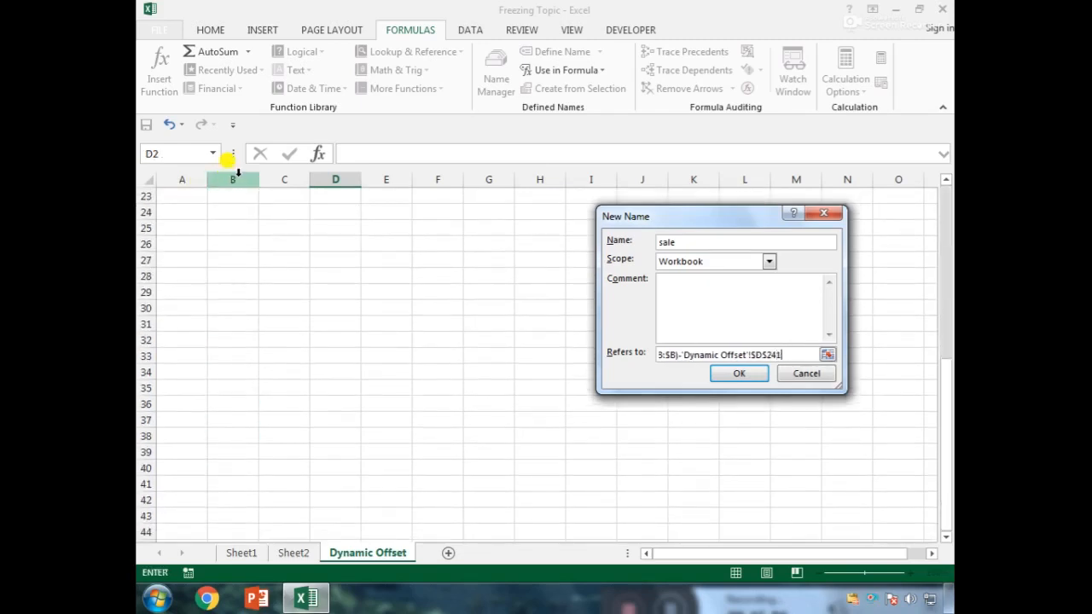
type(",1")
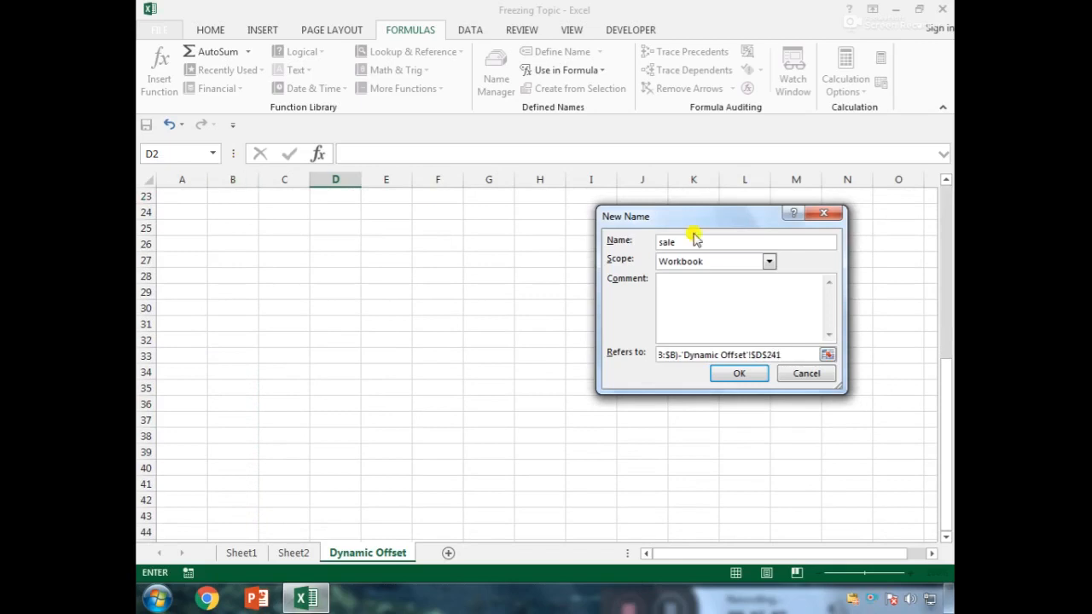
left_click_drag(947, 388, 949, 195)
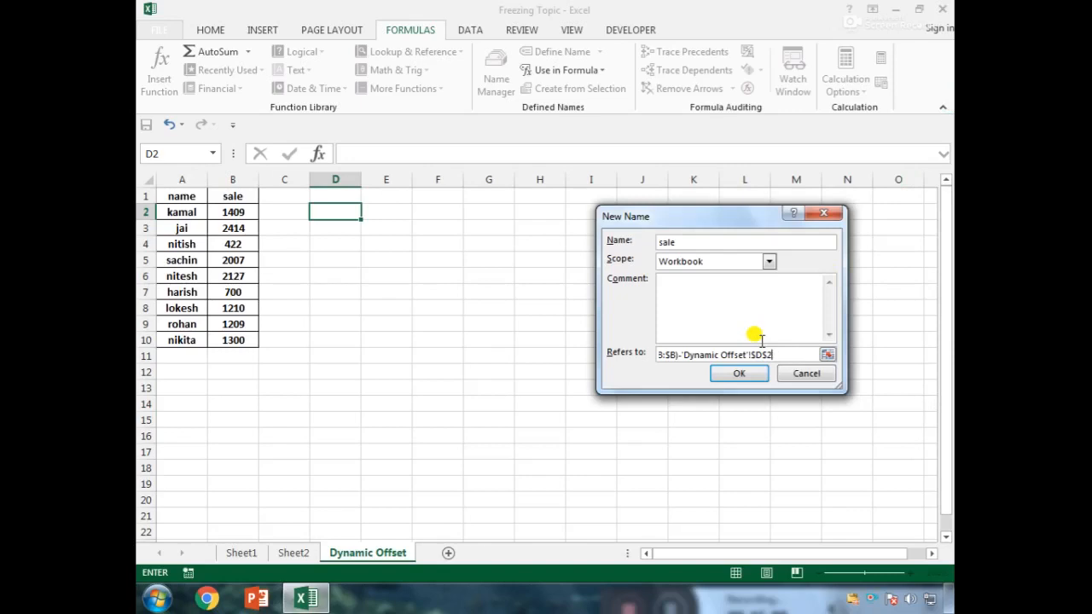
key("BackSpace")
key("BackSpace")
key("BackSpace")
key("BackSpace")
key("BackSpace")
key("BackSpace")
key("BackSpace")
key("BackSpace")
key("BackSpace")
key("BackSpace")
key("BackSpace")
key("BackSpace")
key("BackSpace")
key("BackSpace")
key("BackSpace")
key("BackSpace")
key("BackSpace")
key("BackSpace")
key("BackSpace")
key("BackSpace")
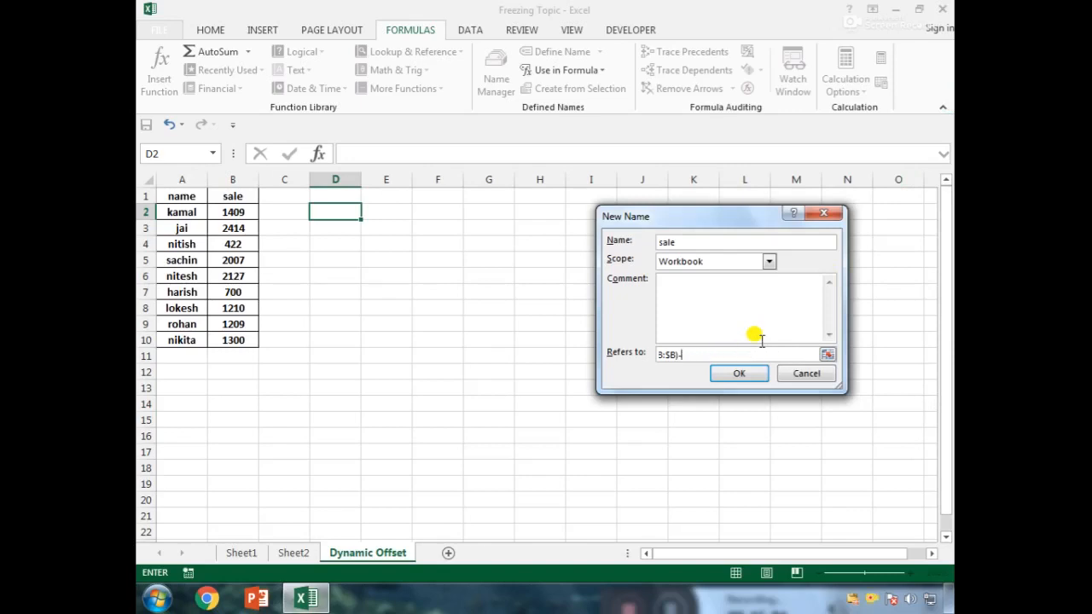
Step: Finish the sale formula with 1,1) after the minus sign and save the defined name
key("End")
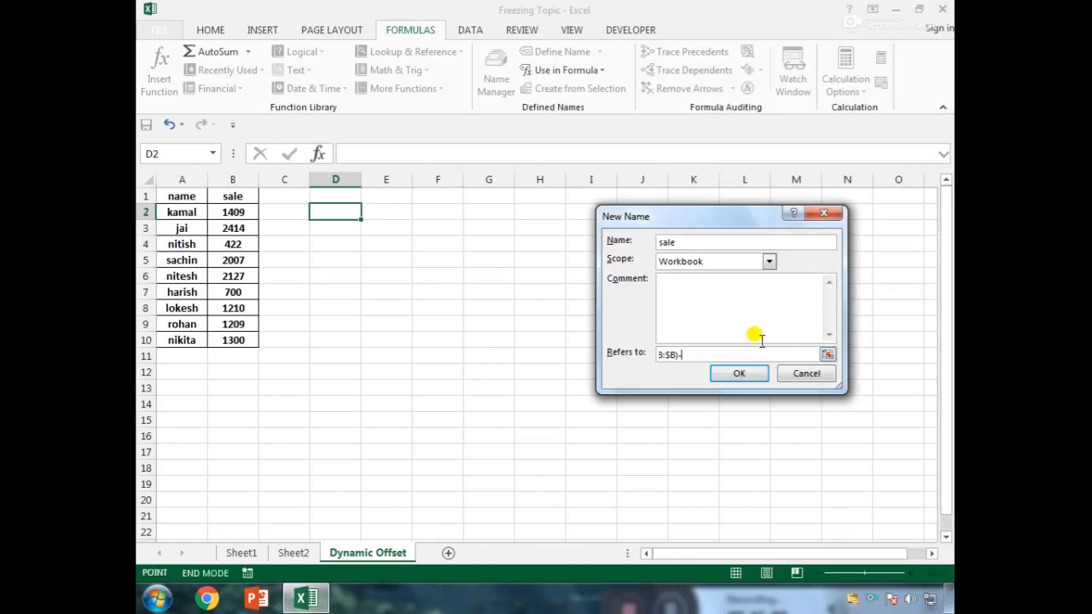
key("End")
type("1")
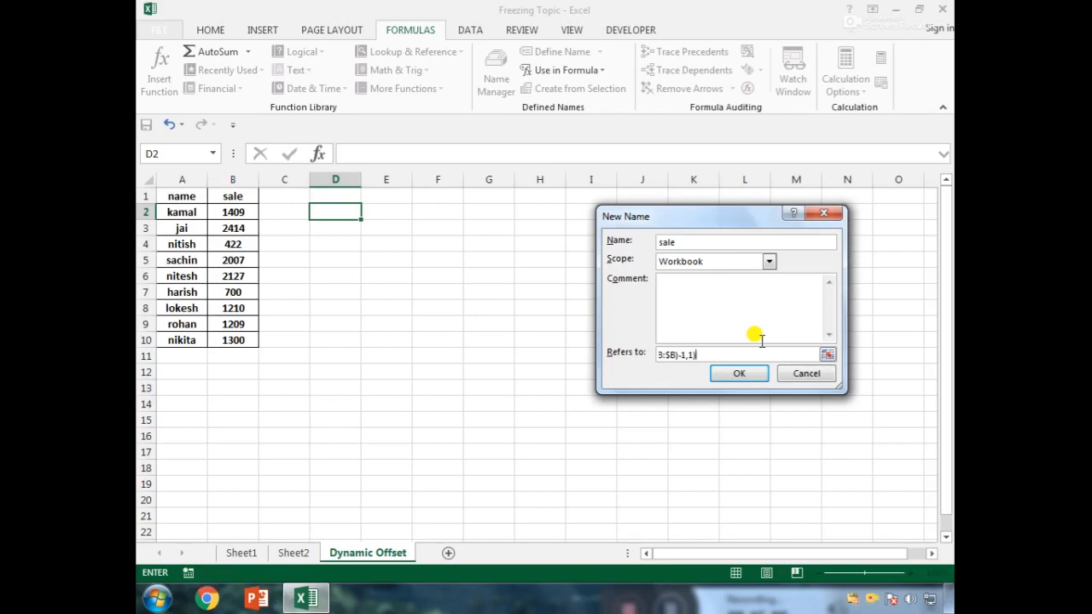
type(",1)")
left_click(739, 373)
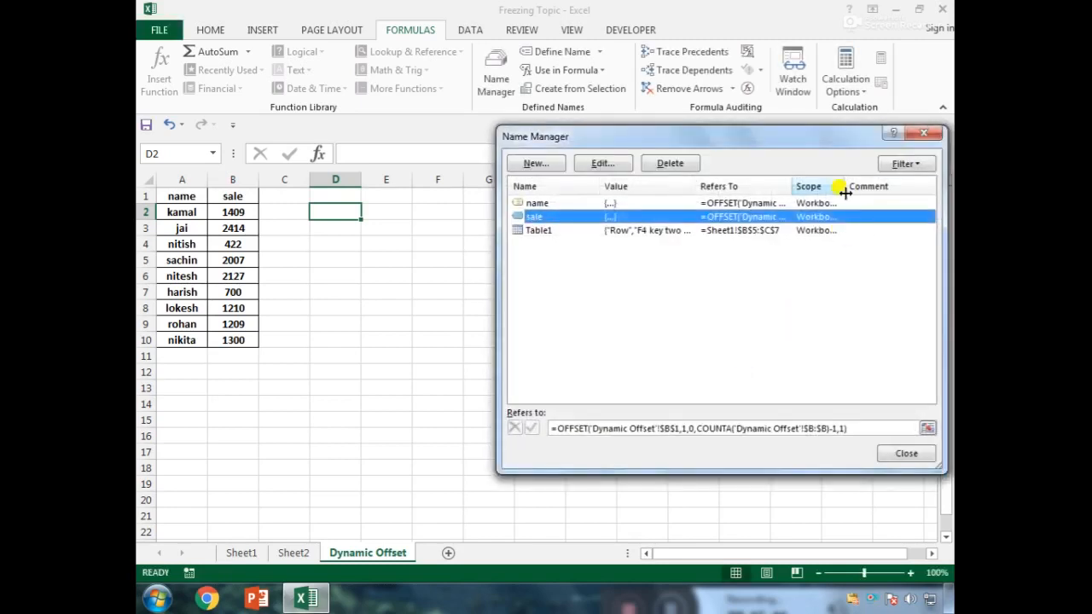
Step: Review the reference formulas of the defined names name and sale, closing the Name Manager when done
left_click(663, 204)
left_click(663, 217)
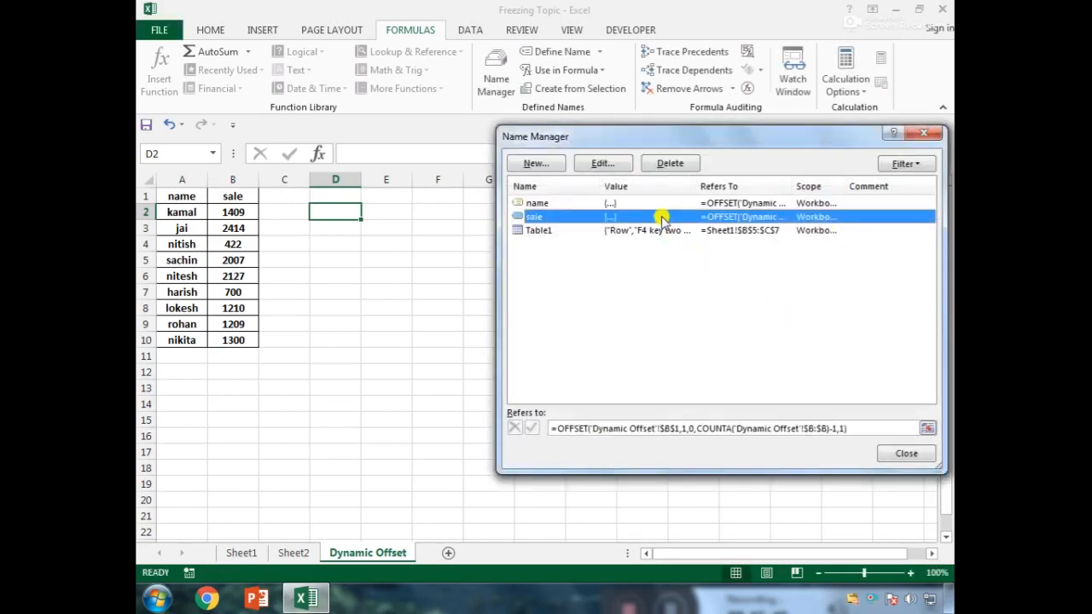
left_click(663, 204)
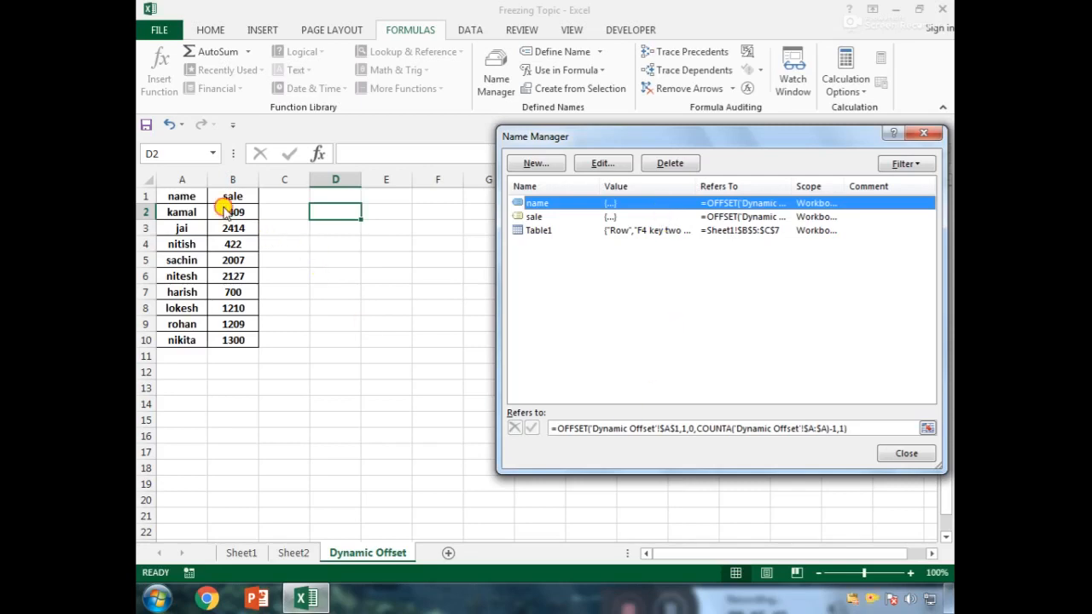
left_click(907, 454)
Step: Insert a 2-D clustered column chart from A1:B10 and place it beside the table, starting around column D
left_click_drag(188, 213, 205, 342)
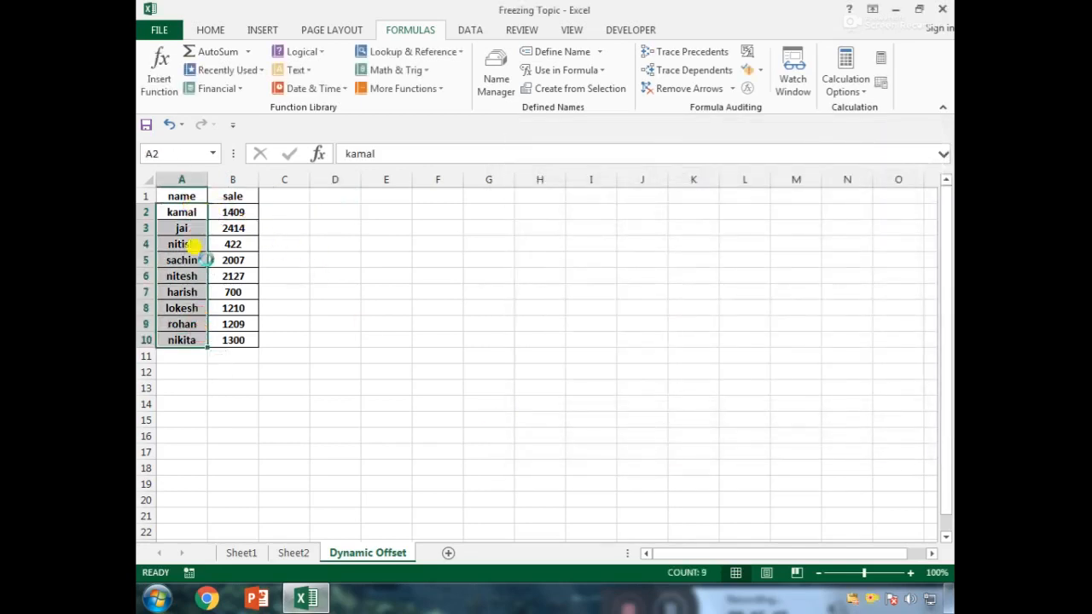
scroll(205, 248, "up", 3, "ctrl")
left_click_drag(197, 209, 285, 415)
left_click(264, 32)
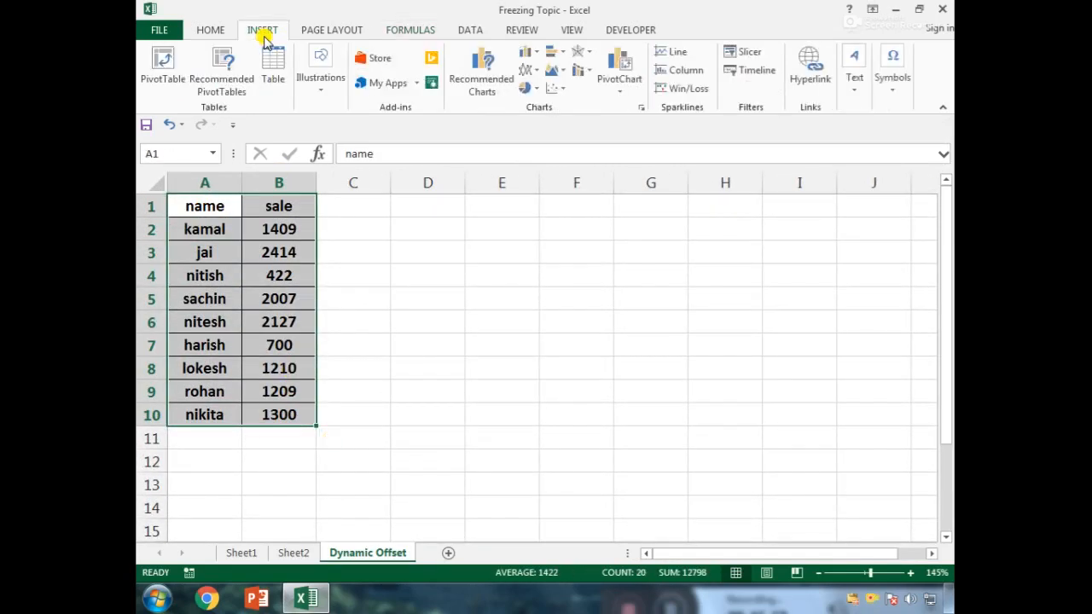
left_click(528, 51)
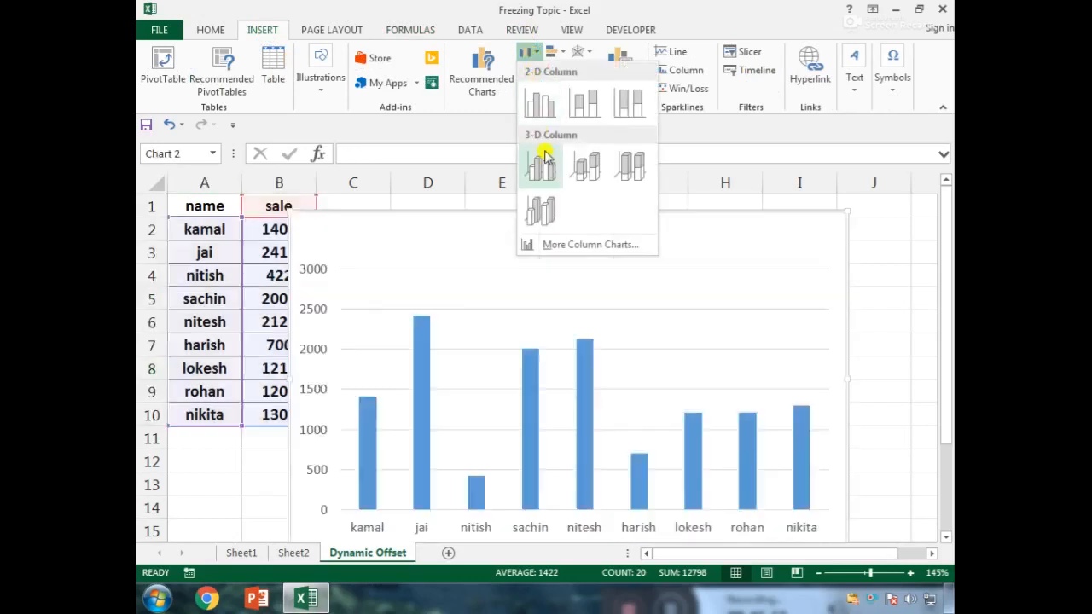
left_click(561, 113)
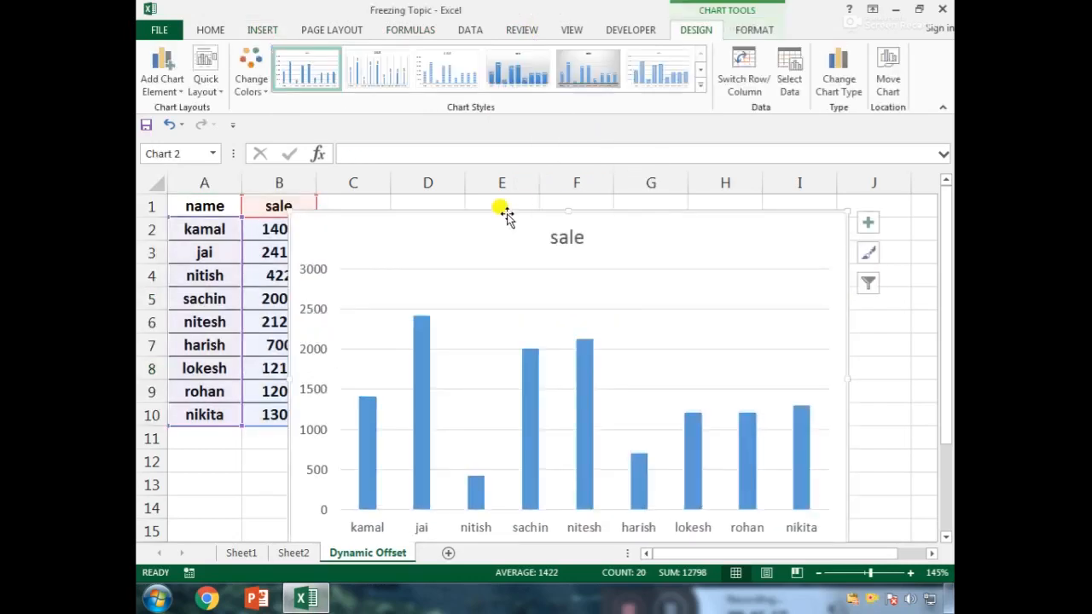
left_click_drag(503, 212, 629, 200)
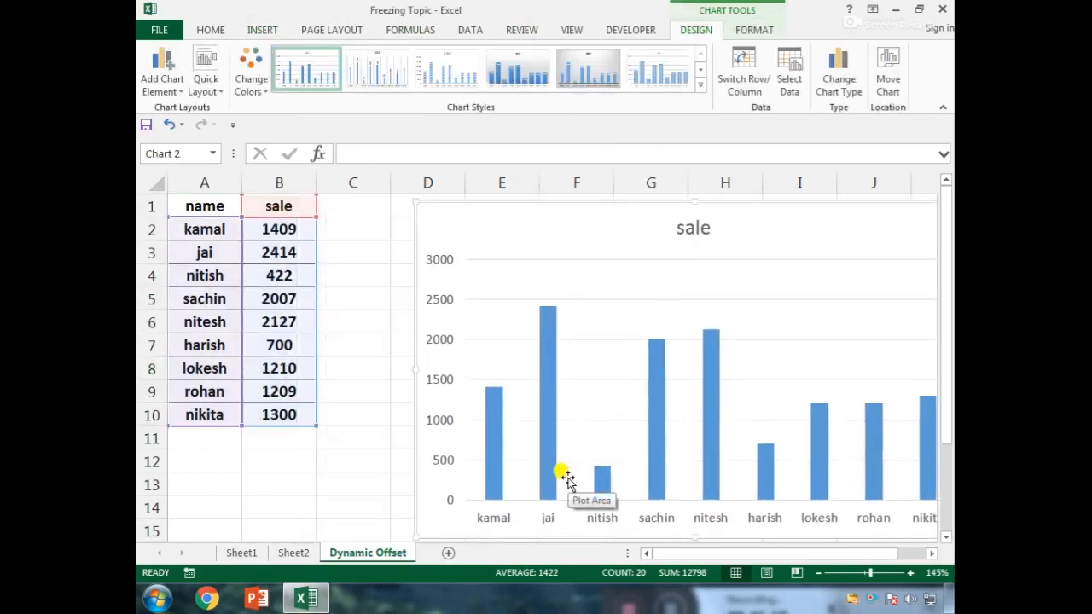
Step: Apply the dark gradient chart style with data labels to the sale column chart
scroll(566, 473, "down", 1)
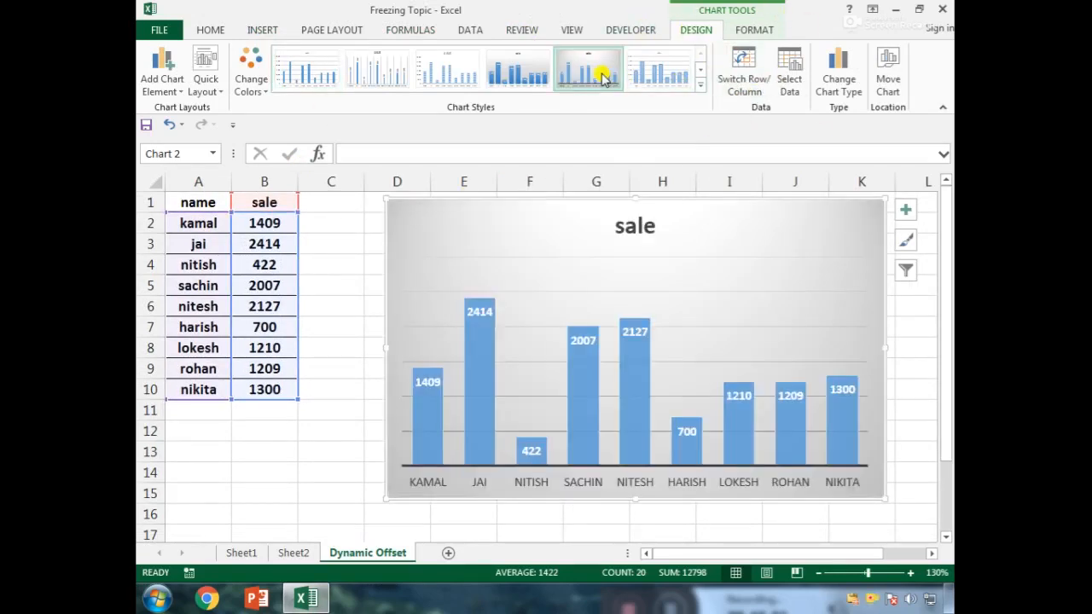
left_click(593, 70)
left_click(699, 88)
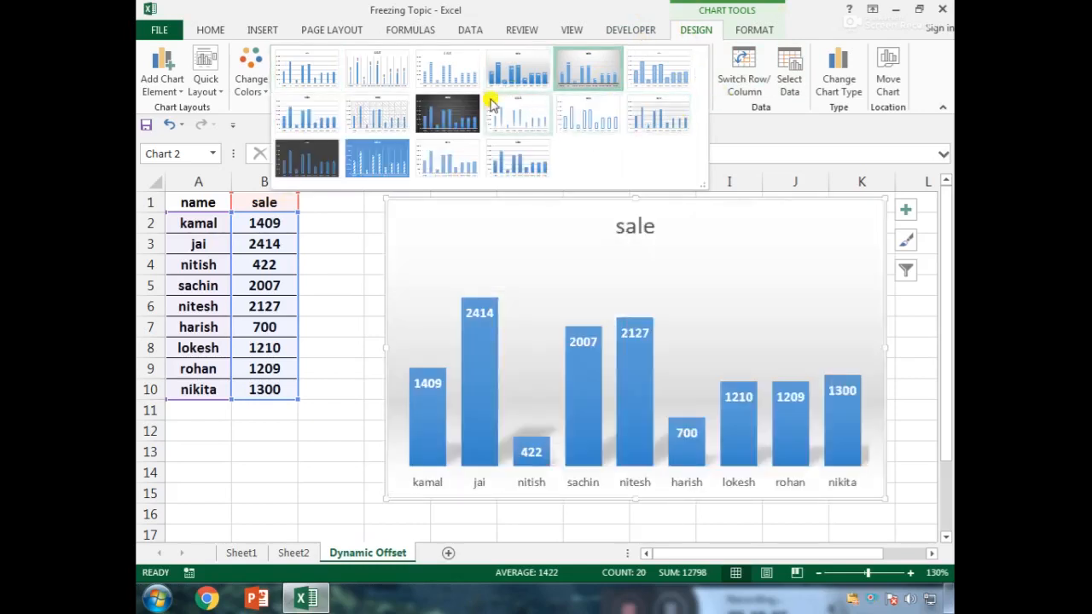
left_click(467, 120)
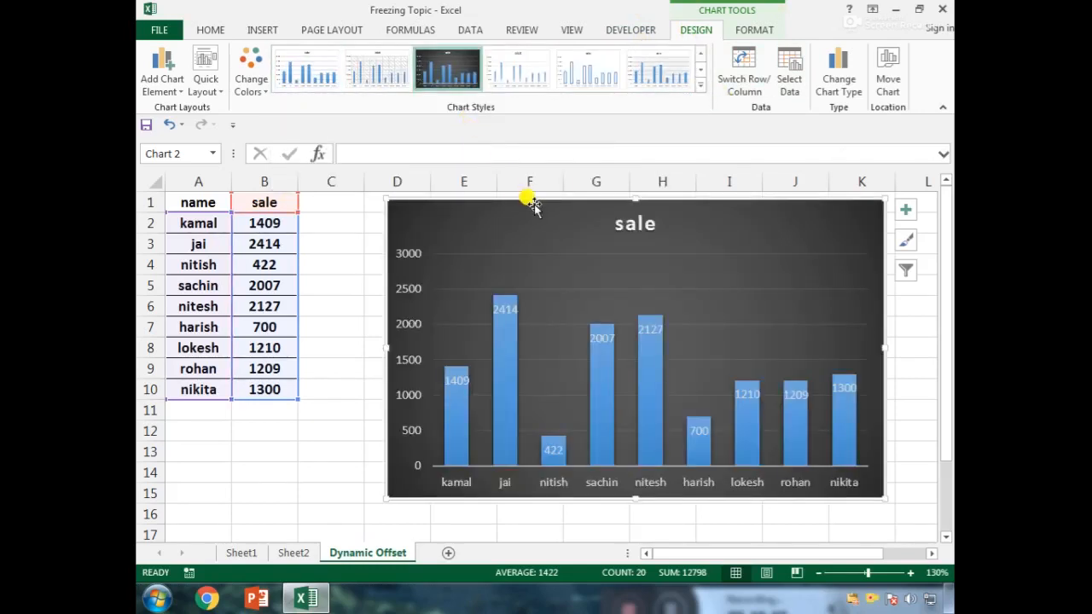
Step: Apply the intense gold shape style to the chart area
left_click(733, 36)
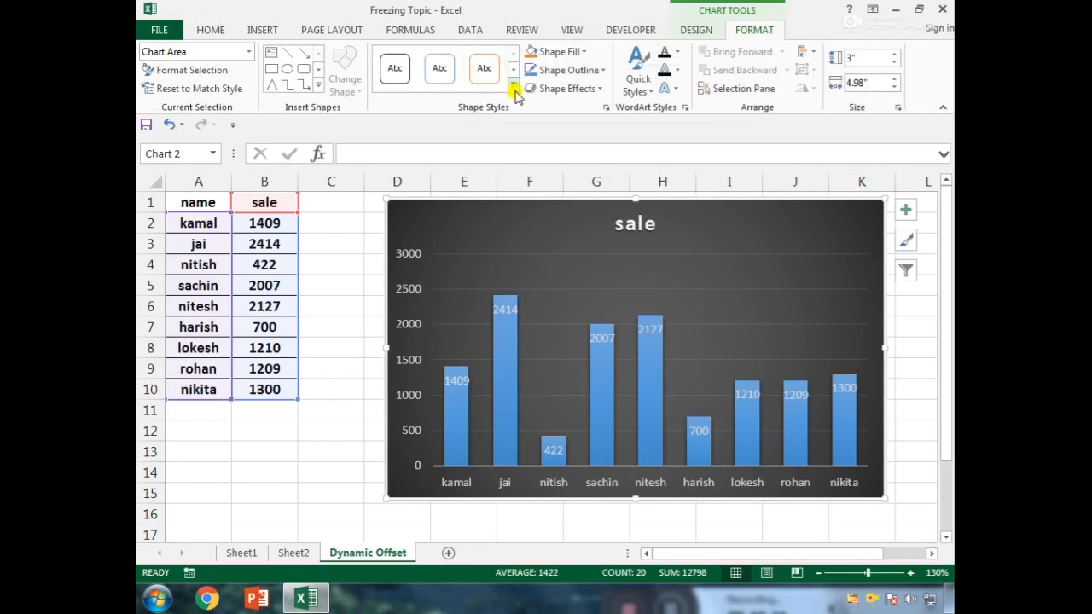
left_click(517, 87)
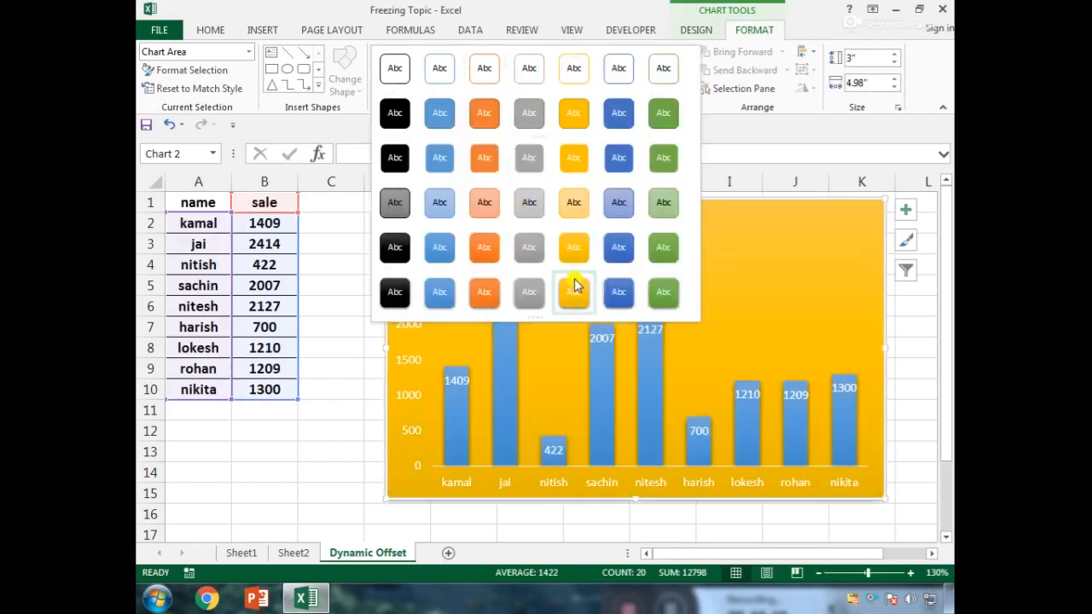
left_click(574, 290)
Step: Fill the columns of the sale series with black and deselect the chart
left_click(512, 297)
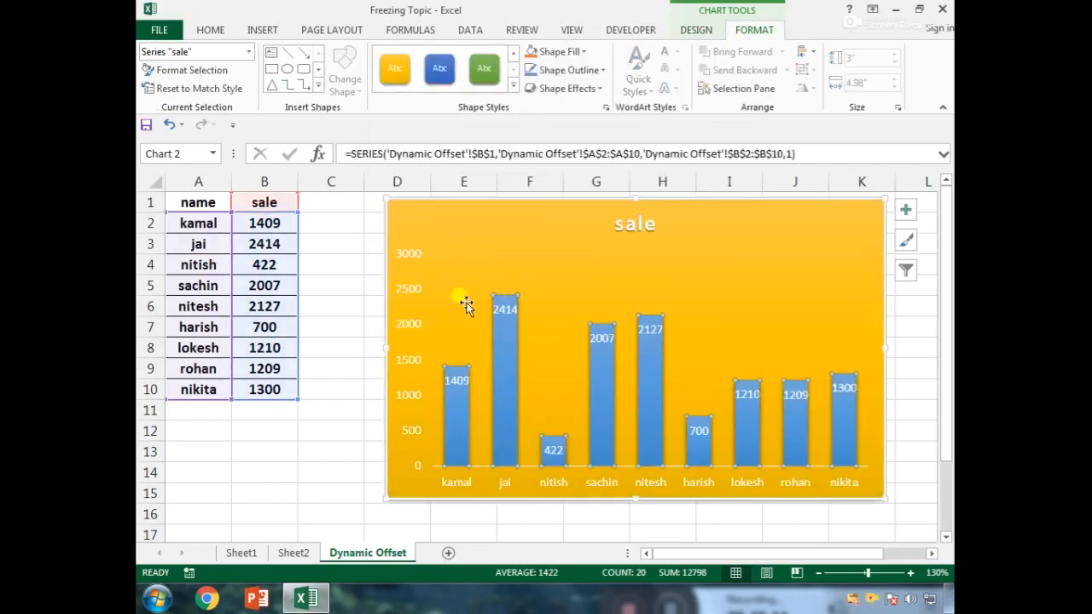
left_click(553, 51)
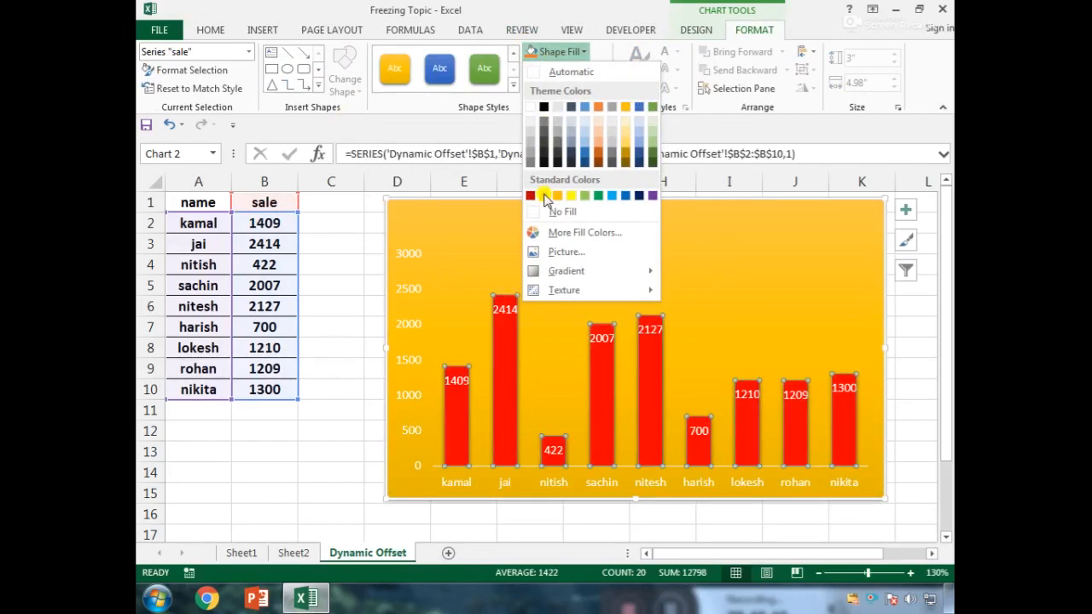
left_click(544, 108)
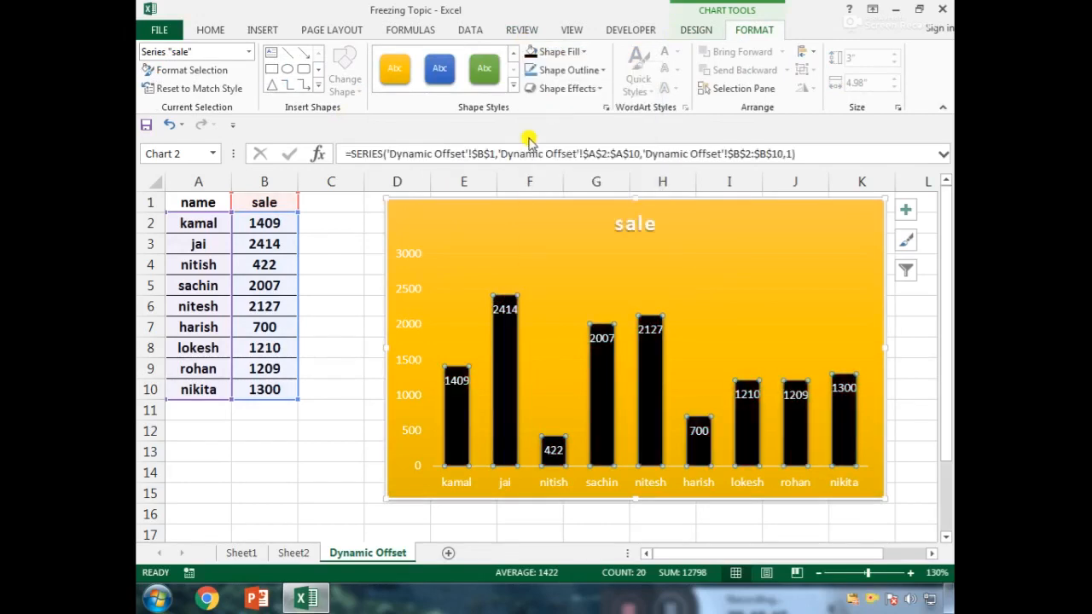
left_click(346, 250)
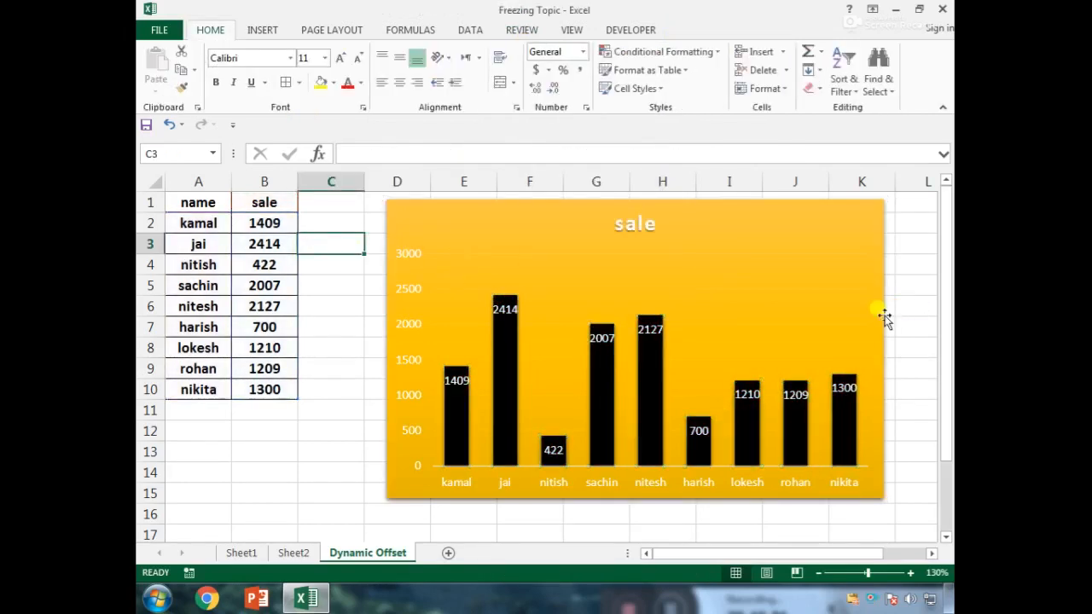
Step: In the chart's data source, set the axis label range to the defined name: ='Dynamic Offset'!name
left_click(697, 212)
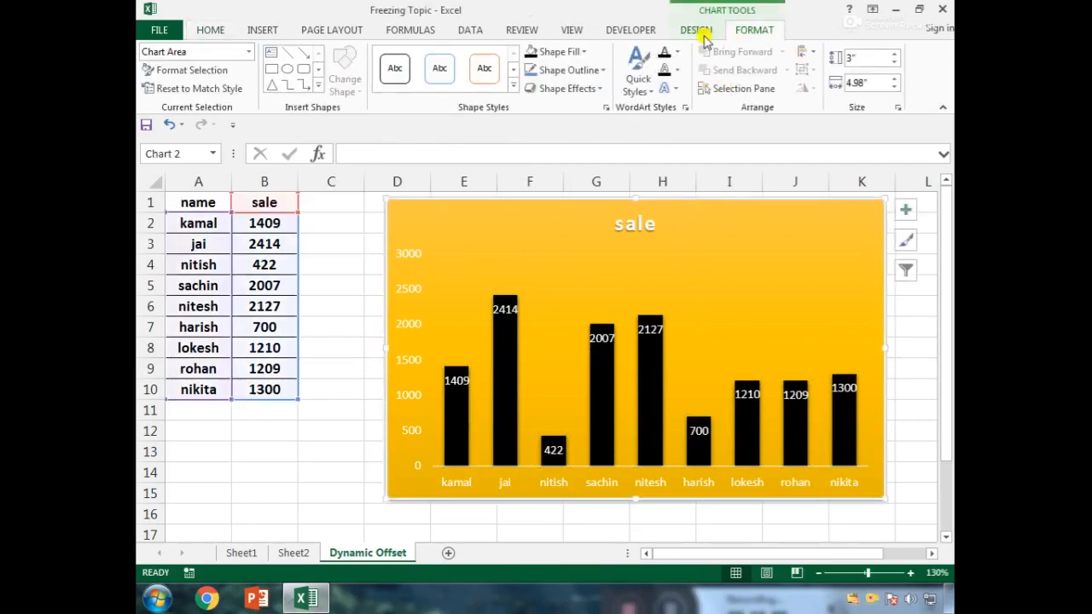
left_click(696, 29)
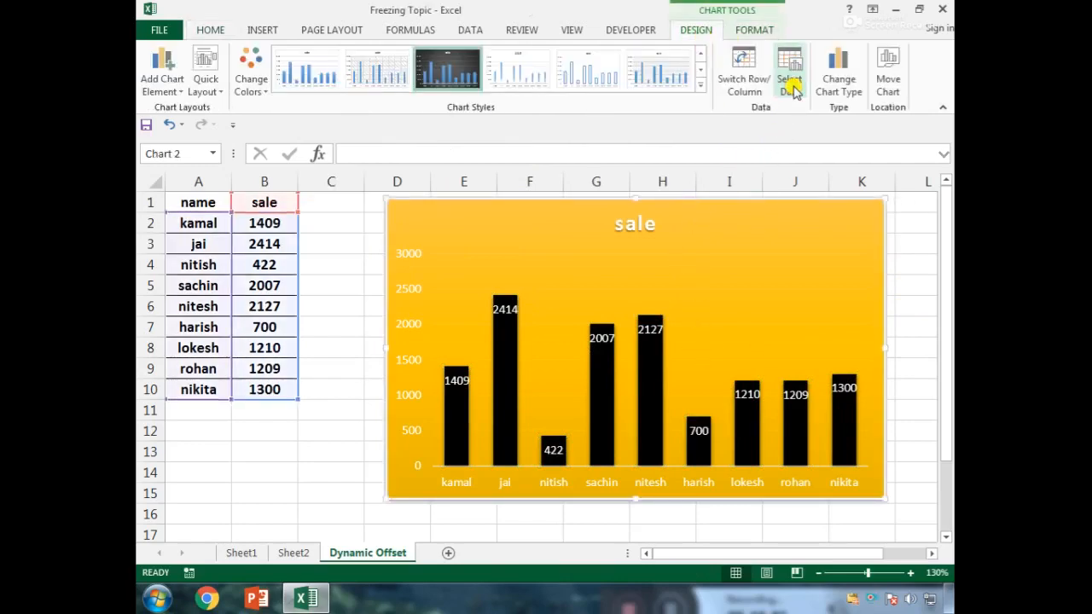
left_click(788, 83)
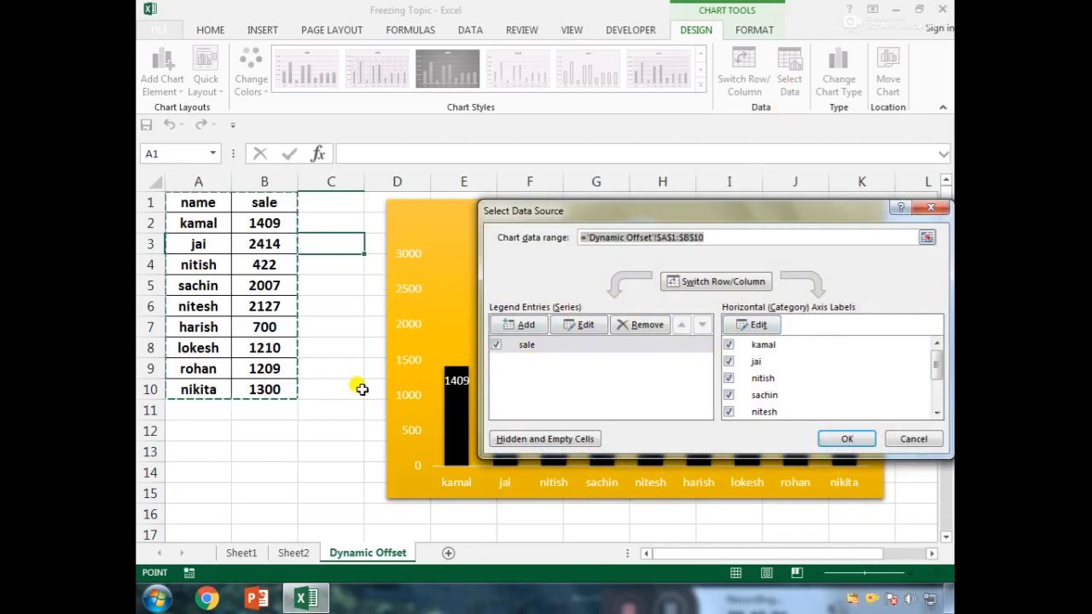
left_click(739, 330)
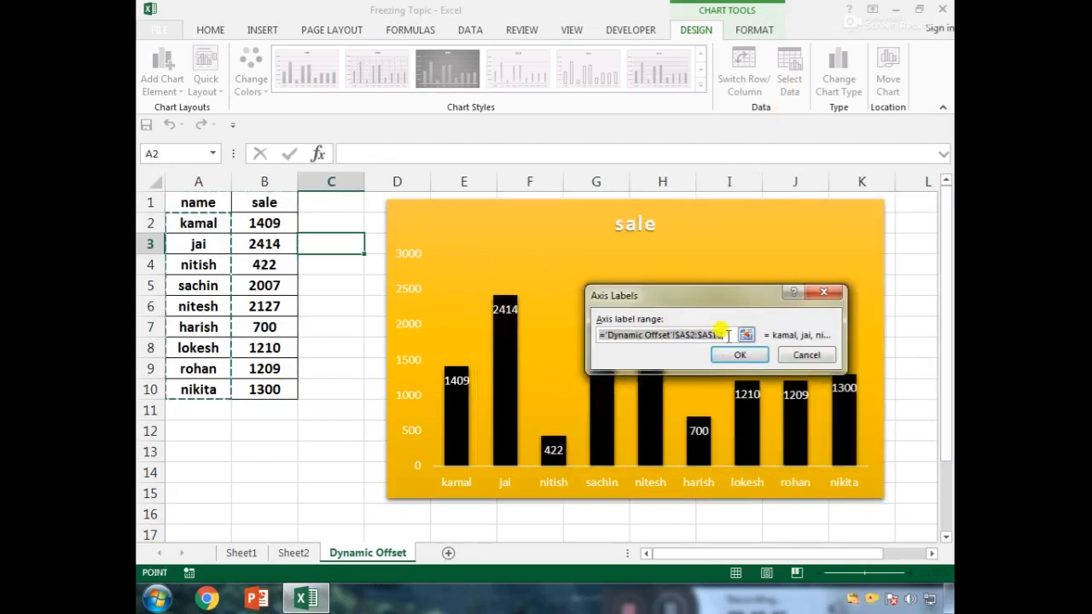
left_click(714, 335)
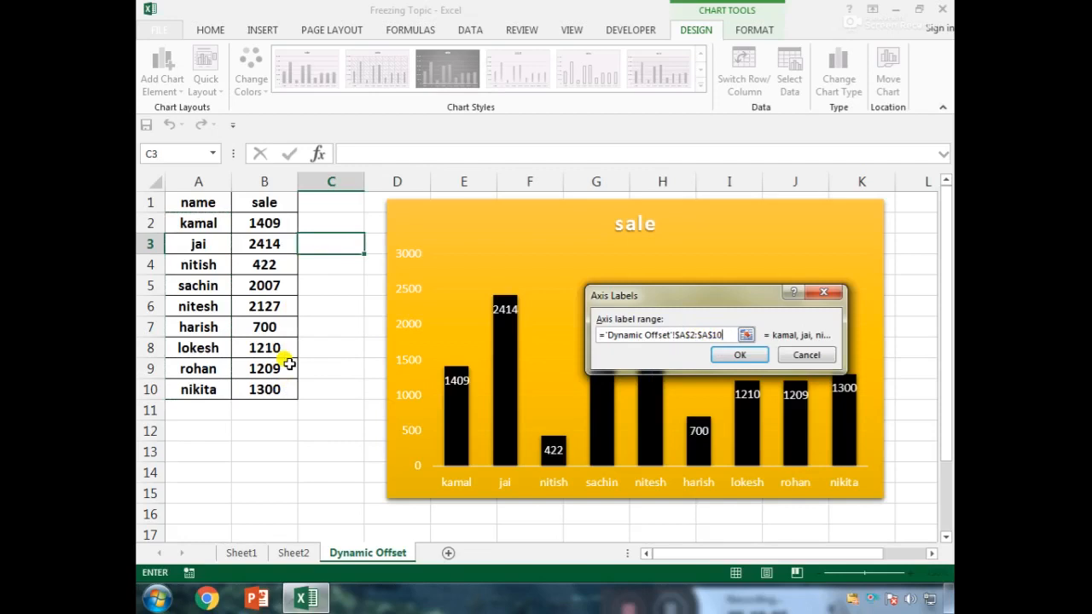
key("BackSpace")
key("BackSpace")
key("BackSpace")
key("BackSpace")
key("BackSpace")
key("BackSpace")
key("BackSpace")
key("BackSpace")
key("BackSpace")
type("name")
left_click(748, 356)
Step: Set the sale series values to ='Dynamic Offset'!sale and accept the chart's data source changes
left_click(602, 349)
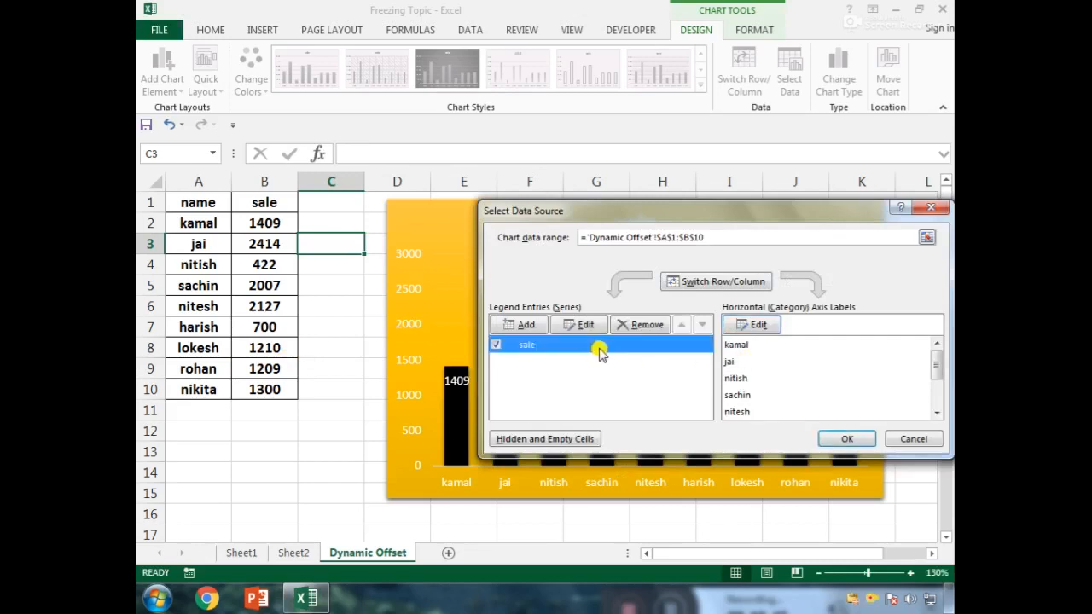
left_click(588, 324)
left_click(724, 351)
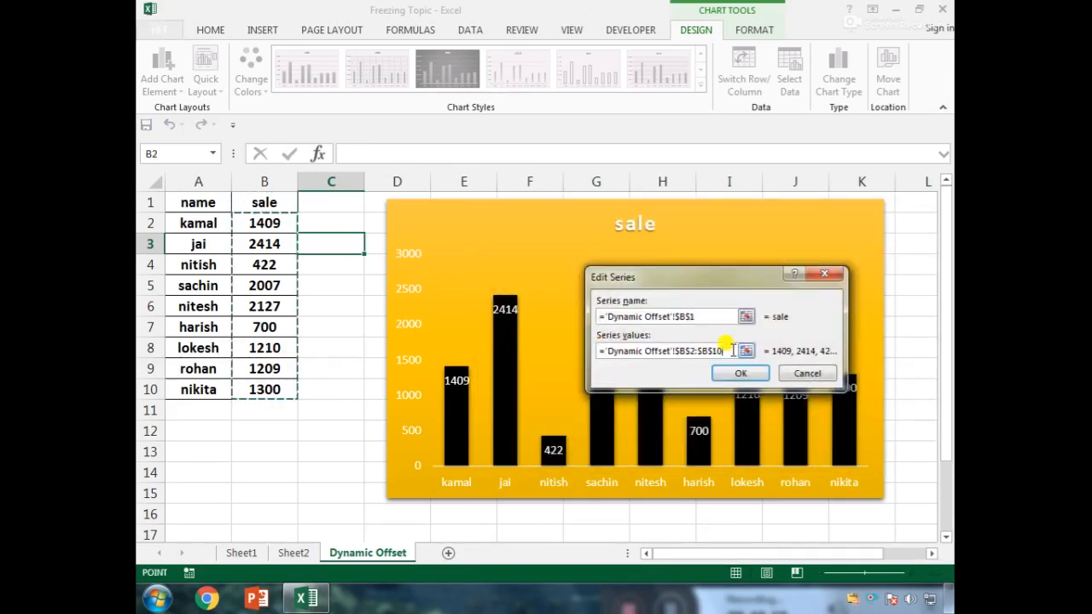
key("BackSpace")
key("BackSpace")
key("BackSpace")
key("BackSpace")
key("BackSpace")
key("BackSpace")
key("BackSpace")
key("BackSpace")
key("BackSpace")
key("BackSpace")
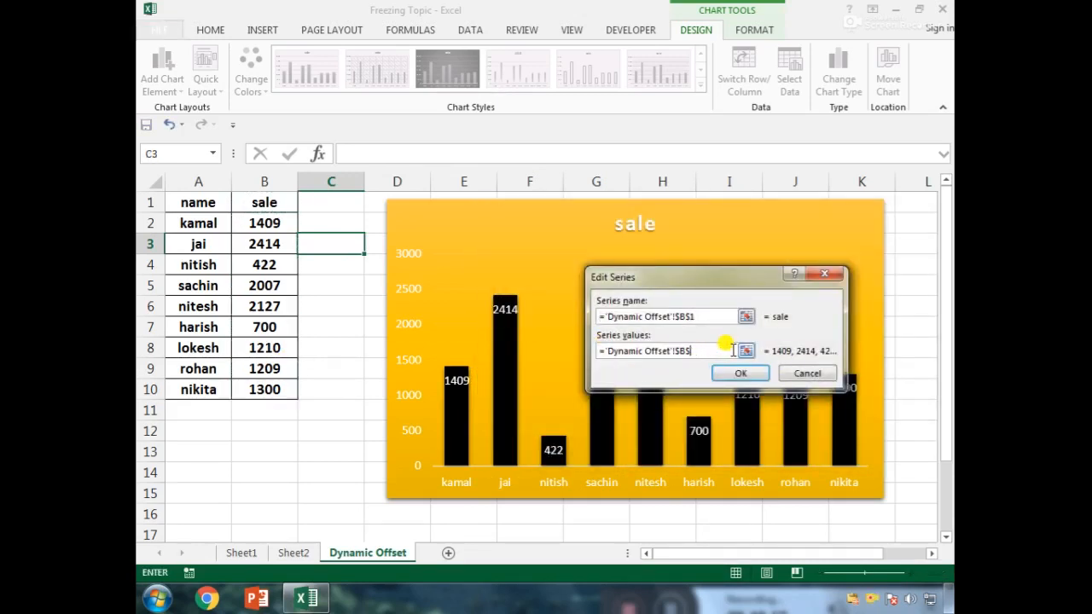
type("sale")
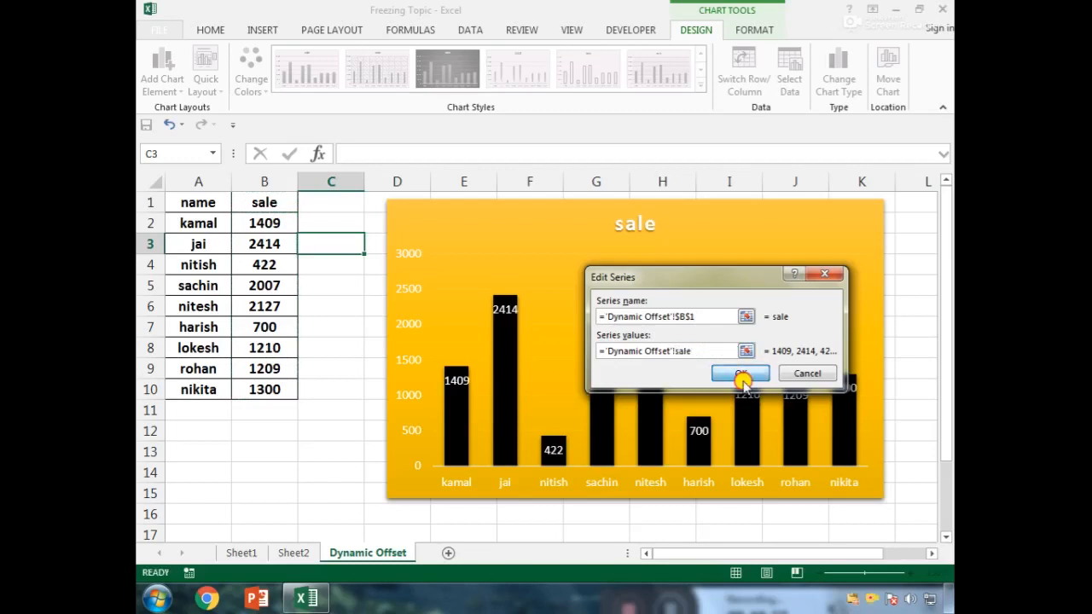
left_click(741, 373)
left_click(856, 440)
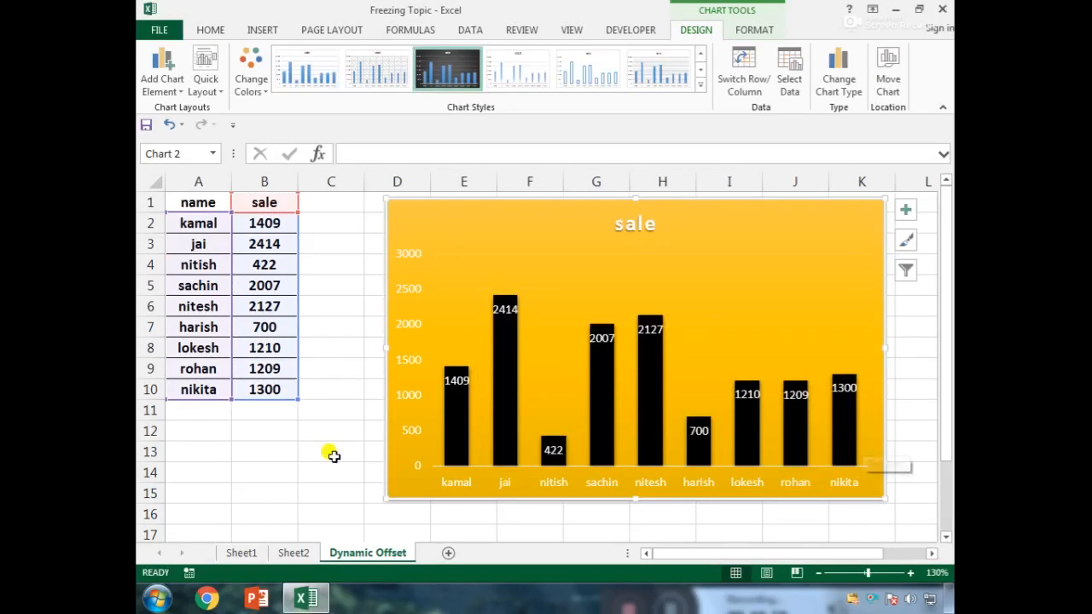
Step: Enter a new person's first name in cell A11, directly below the existing table
left_click(267, 429)
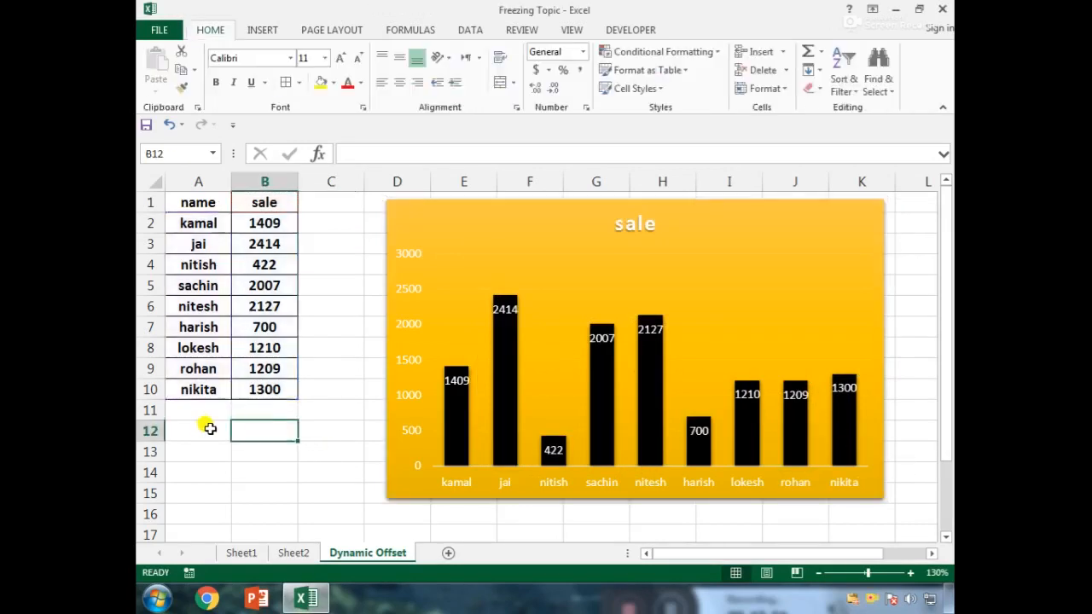
left_click(204, 407)
type("ankit")
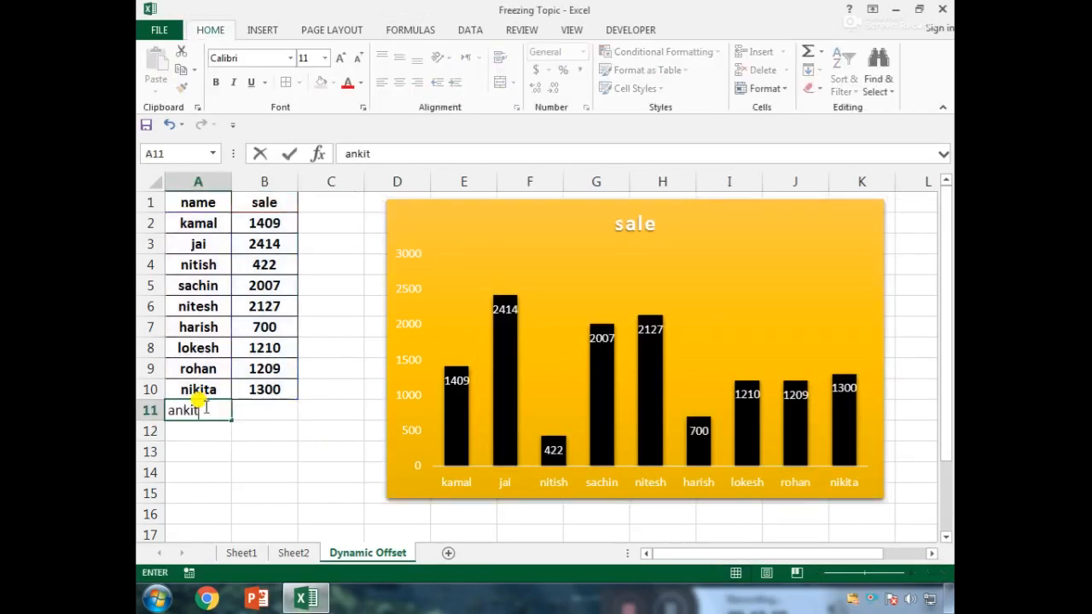
key("Tab")
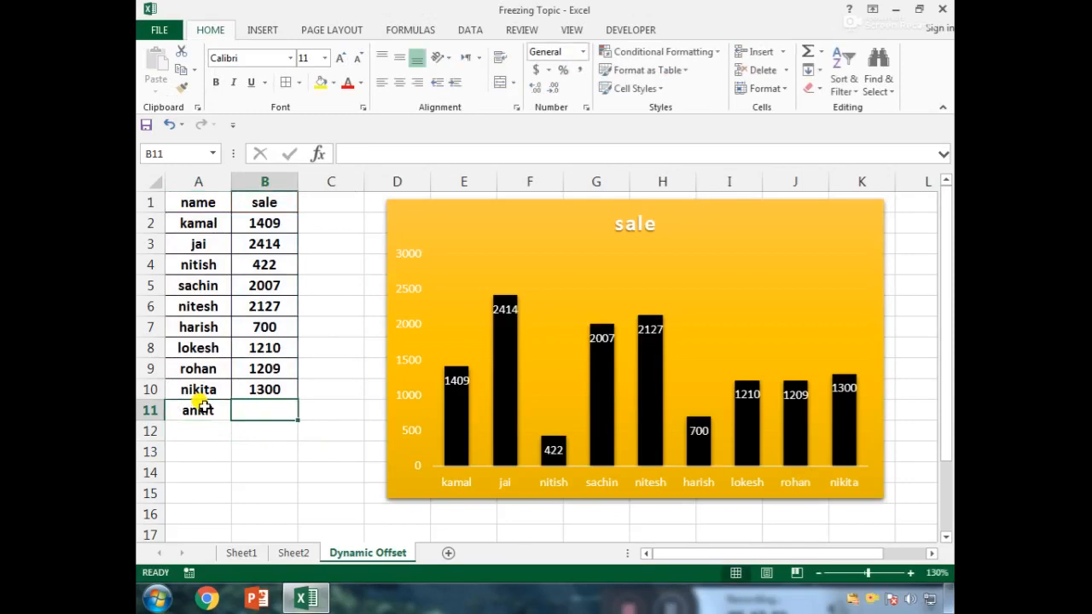
key("ctrl+Down")
key("ctrl+Up")
key("ctrl+Up")
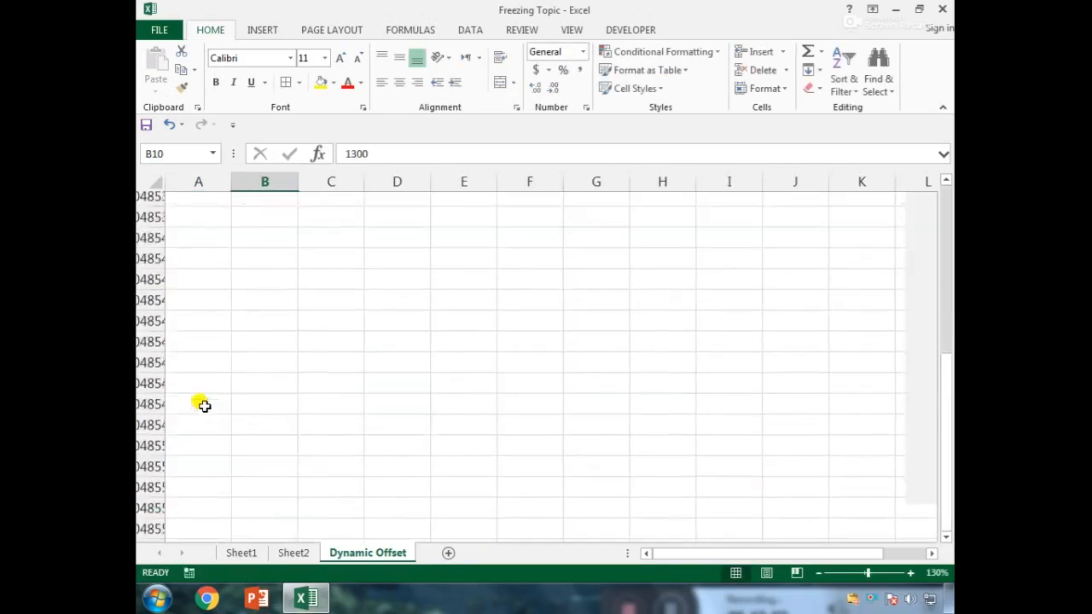
key("Down")
key("Down")
key("Down")
key("Down")
key("Down")
key("Down")
key("Down")
key("Down")
key("Down")
key("Down")
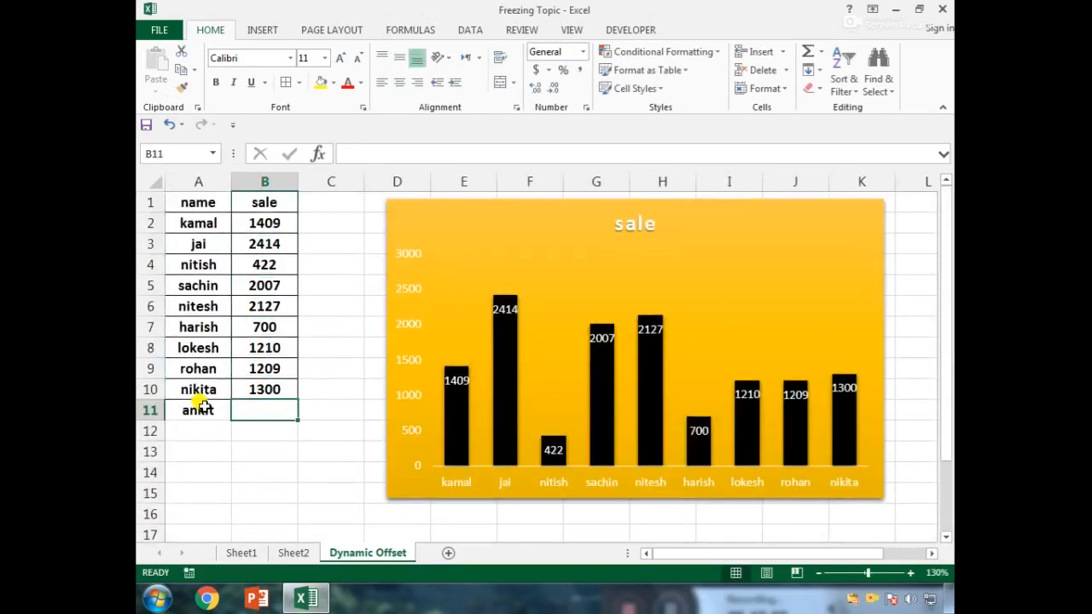
Step: Enter the sale 1100 in B11, and add another record in row 12 with a first name and a sale of 1500
type("1100")
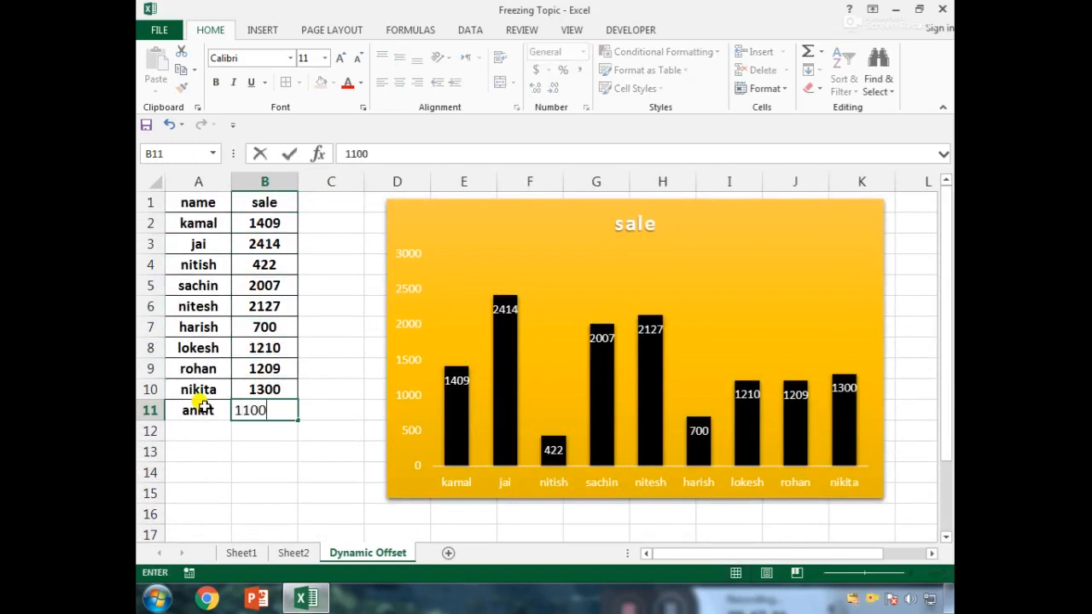
key("Return")
key("Left")
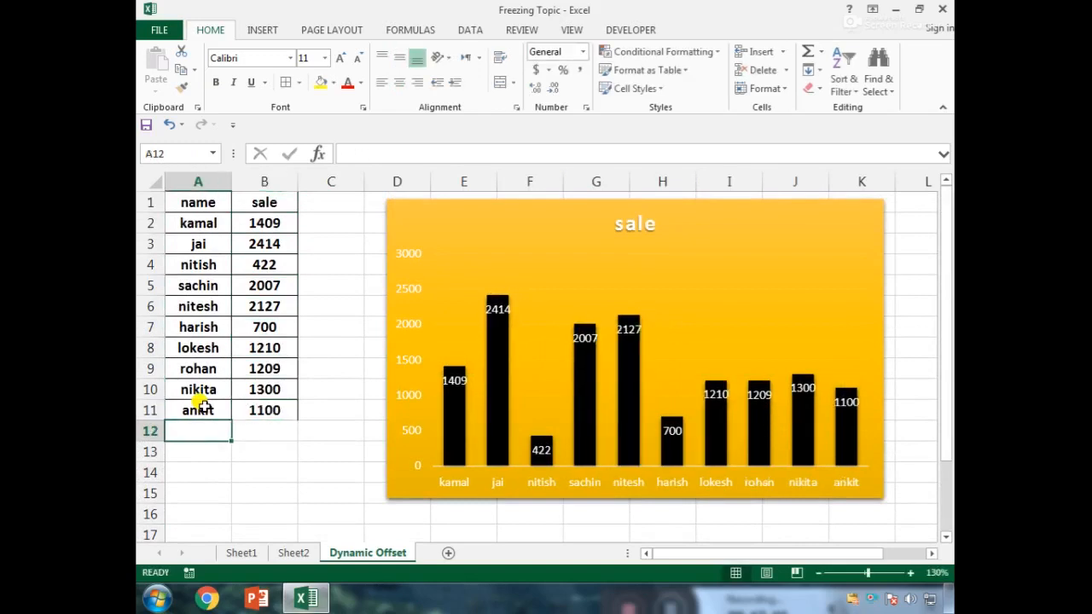
type("rajesh")
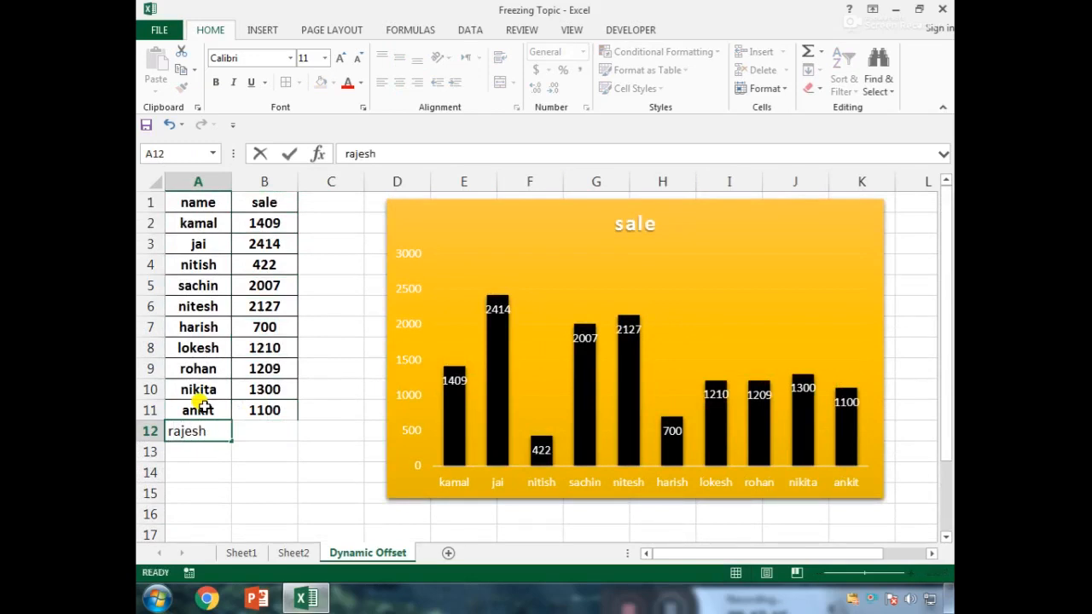
key("Tab")
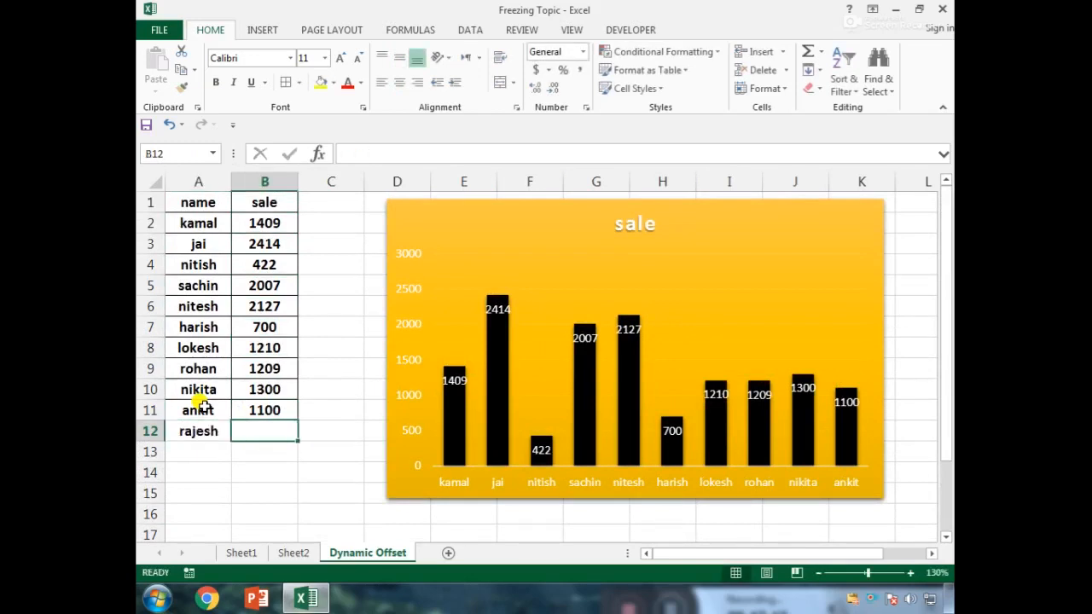
type("1500")
key("Return")
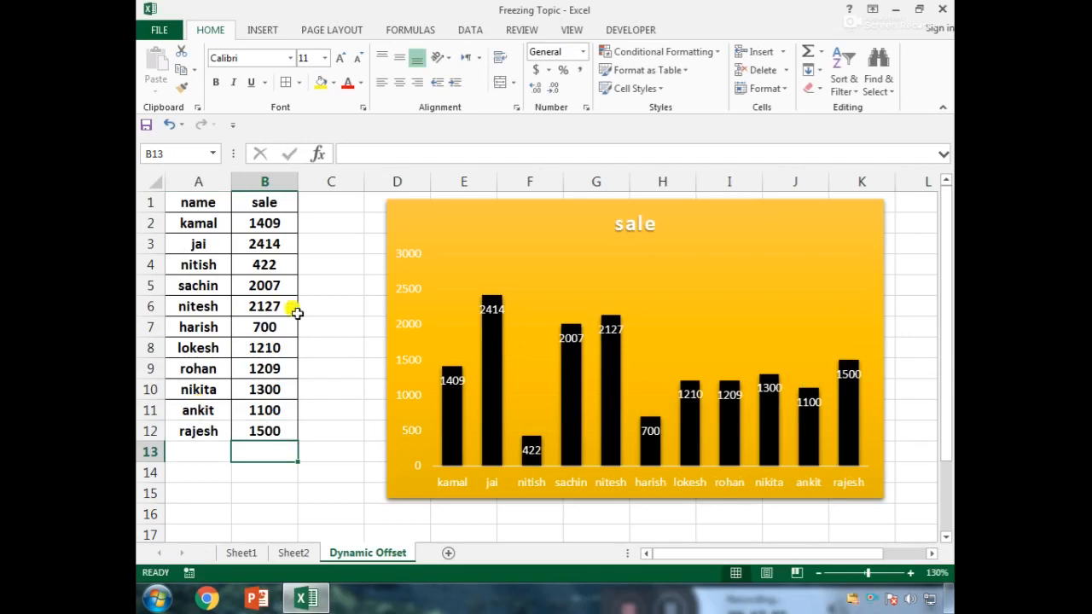
Step: Move the chart away to around cell H7 and enter the formula =OFFSET(A1,1,0) in cell F2
left_click_drag(386, 222, 639, 299)
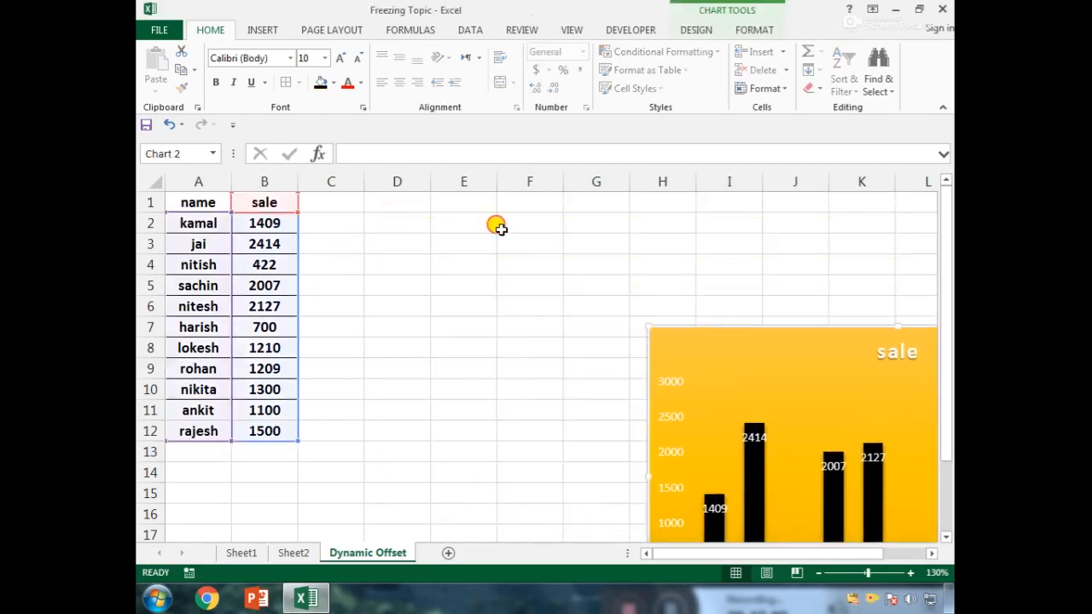
left_click(528, 225)
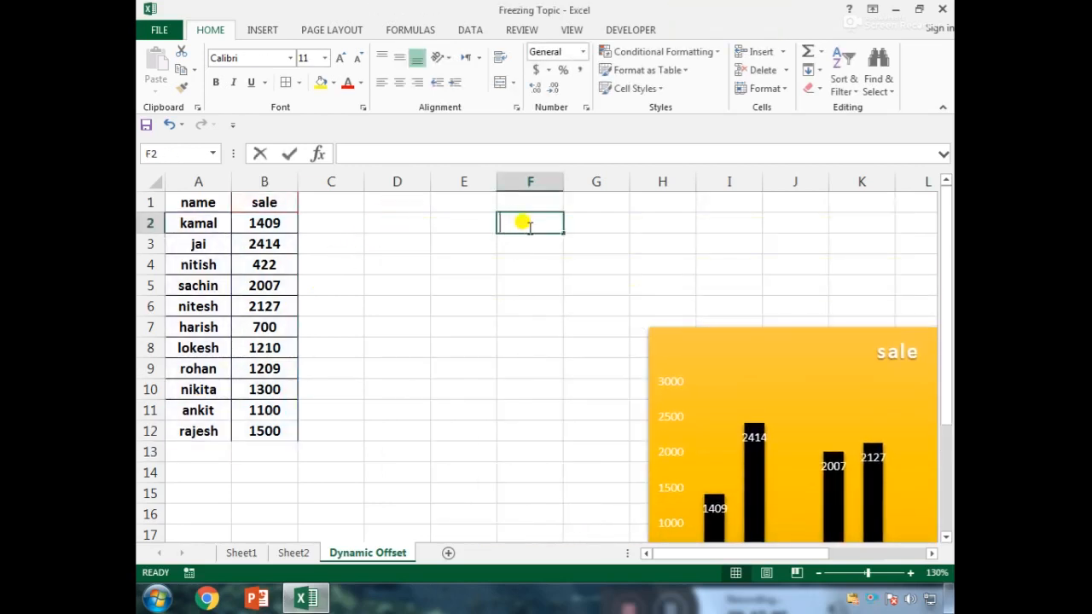
type("=of")
key("Tab")
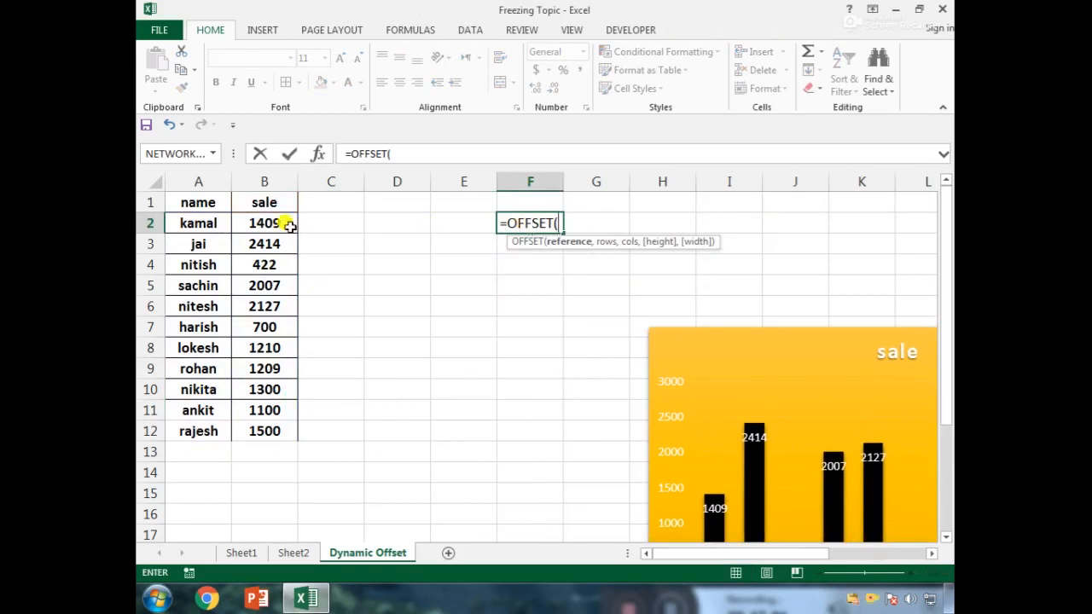
left_click(182, 199)
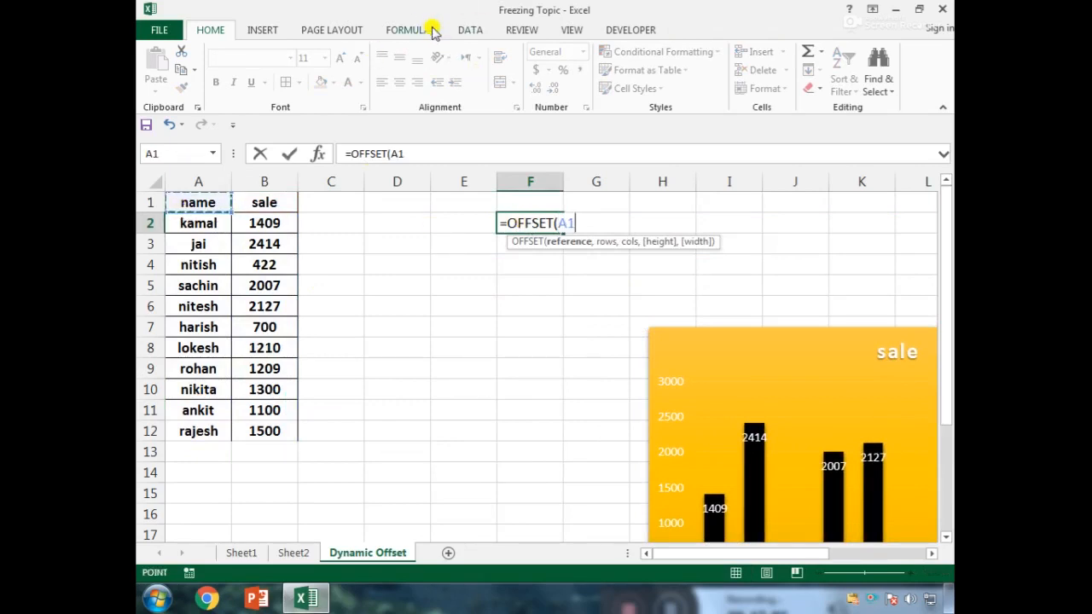
type(",")
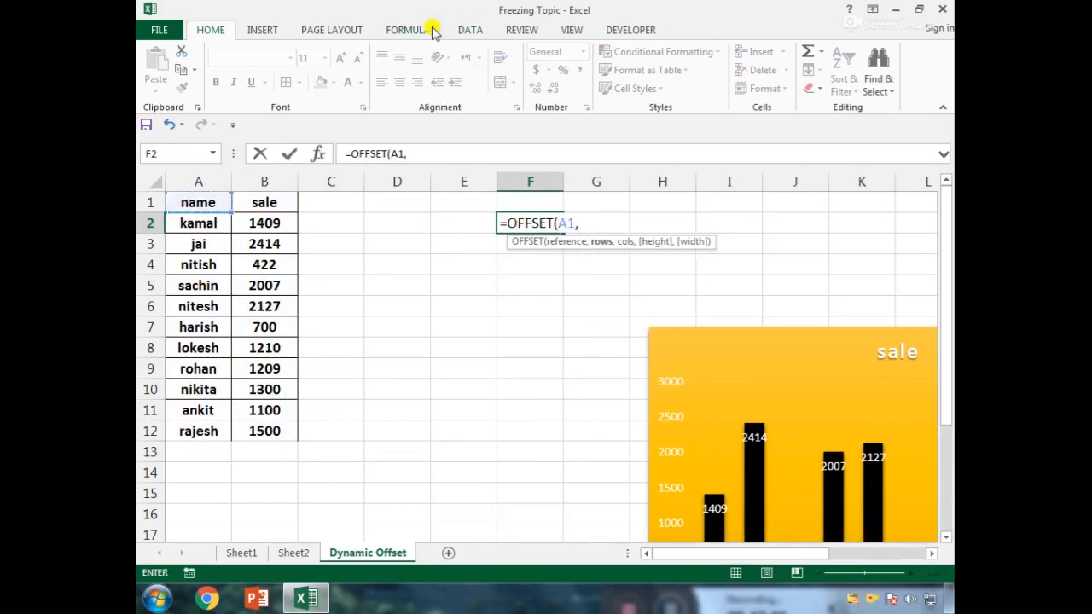
type("1,0")
key("Return")
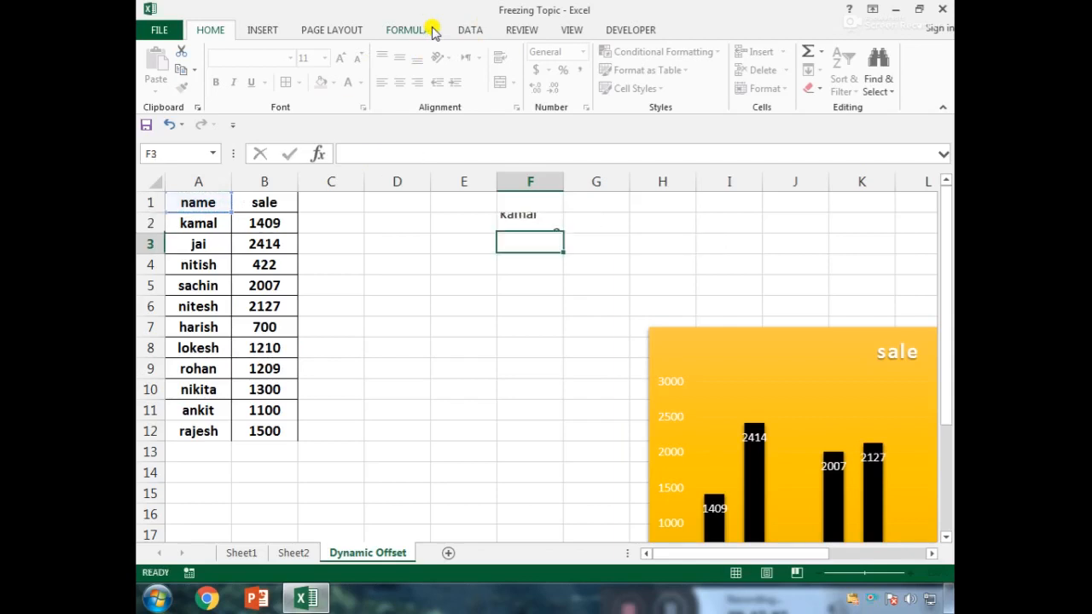
Step: Start adding a COUNTA height argument after the column offset in the OFFSET formula in F2
key("Up")
key("F2")
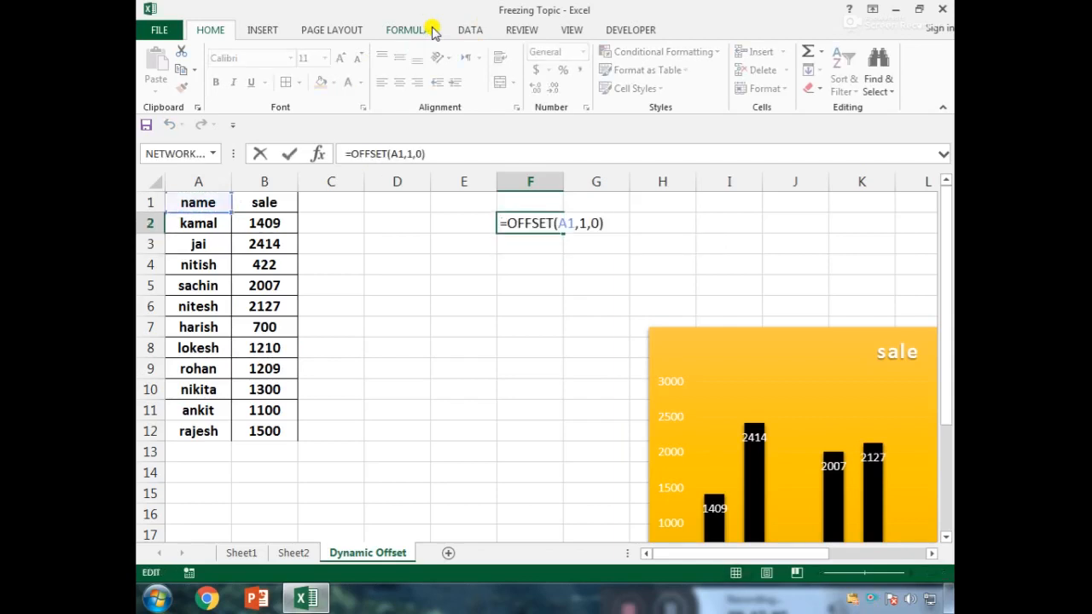
key("BackSpace")
key("BackSpace")
type(",")
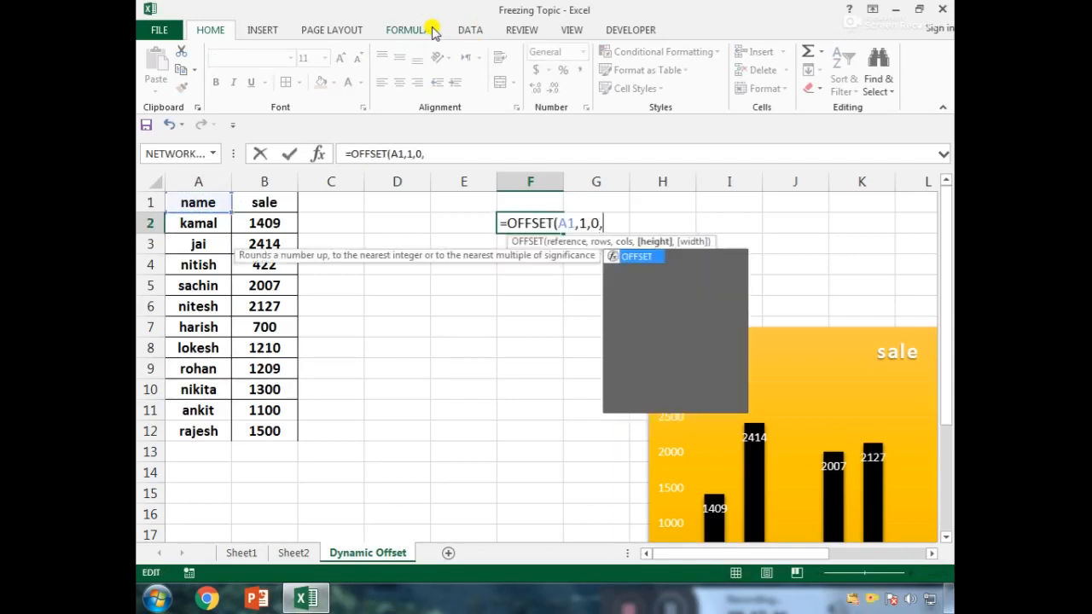
type("count")
key("Tab")
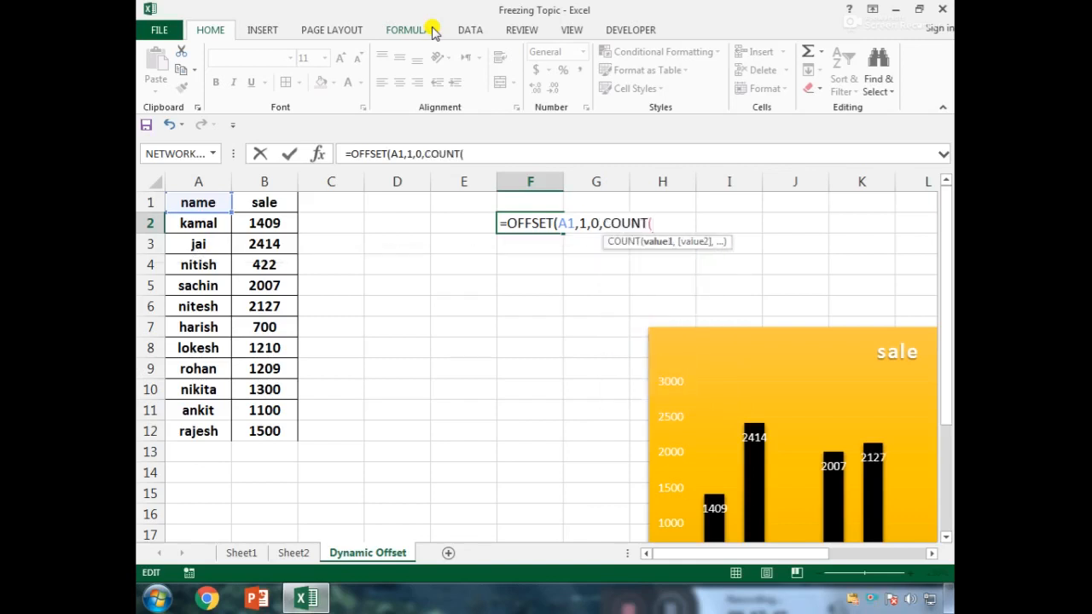
key("BackSpace")
key("BackSpace")
type("a")
key("Tab")
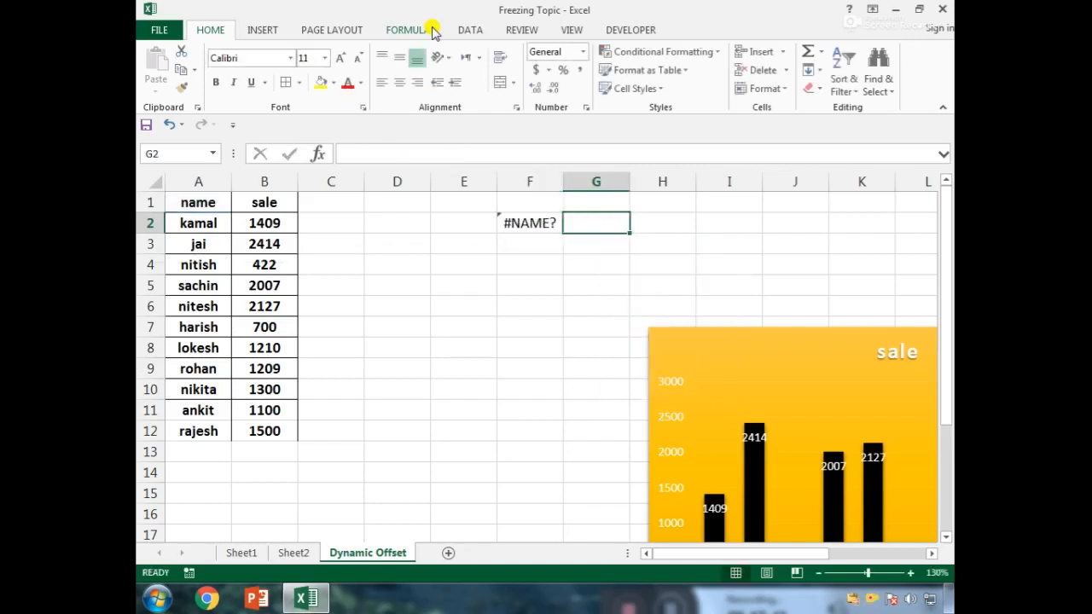
Step: Correct the height argument's function in F2's OFFSET formula to COUNTA
key("Left")
key("F2")
key("BackSpace")
key("BackSpace")
key("Down")
key("Tab")
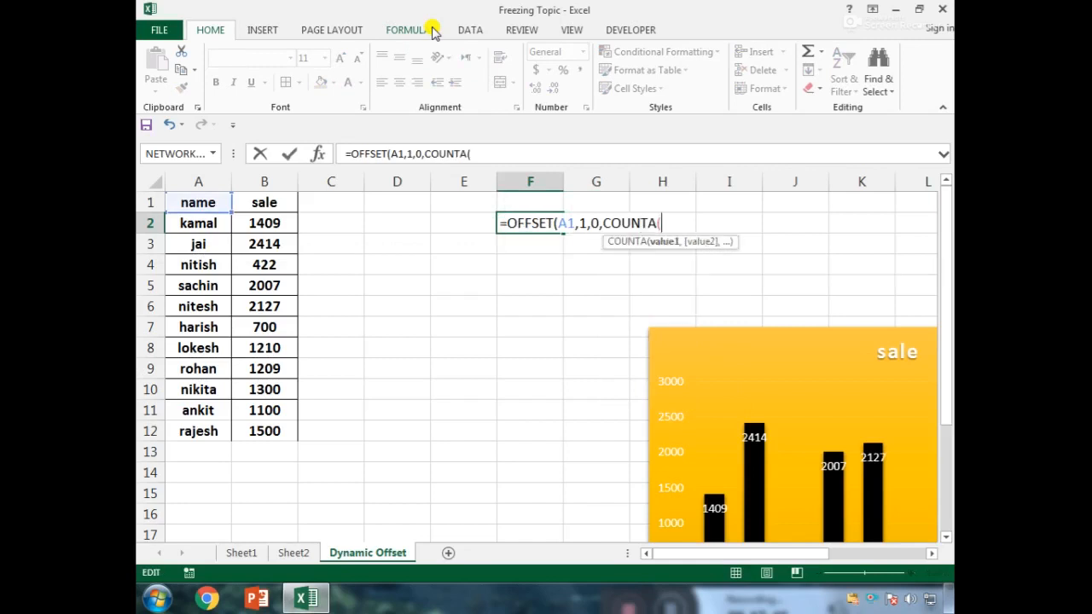
Step: Complete the F2 formula with COUNTA(A:A)-1 as the height and 1 as the width
left_click(213, 181)
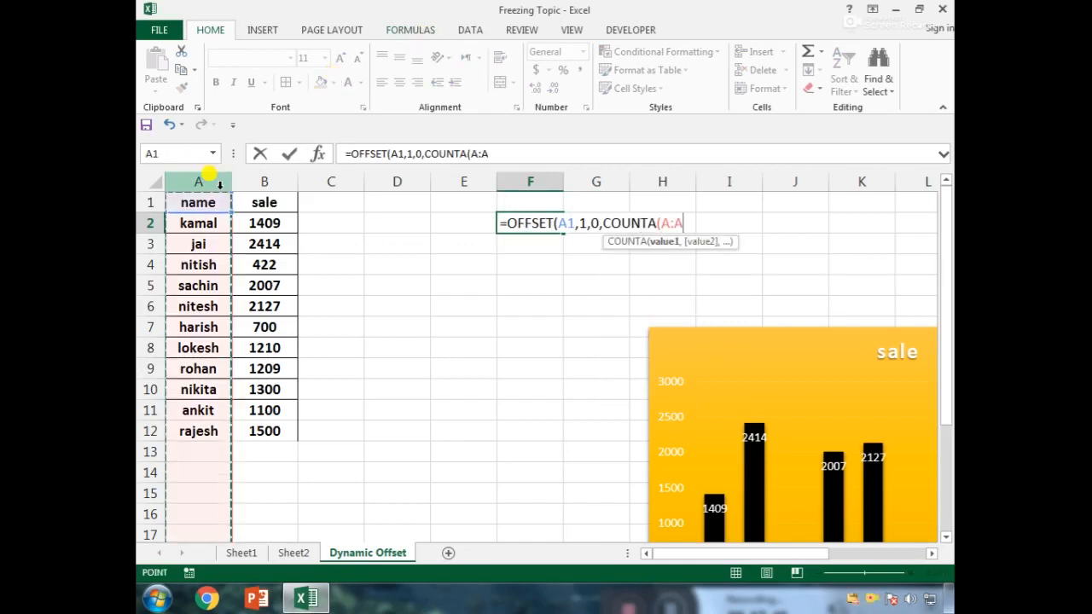
type(")-")
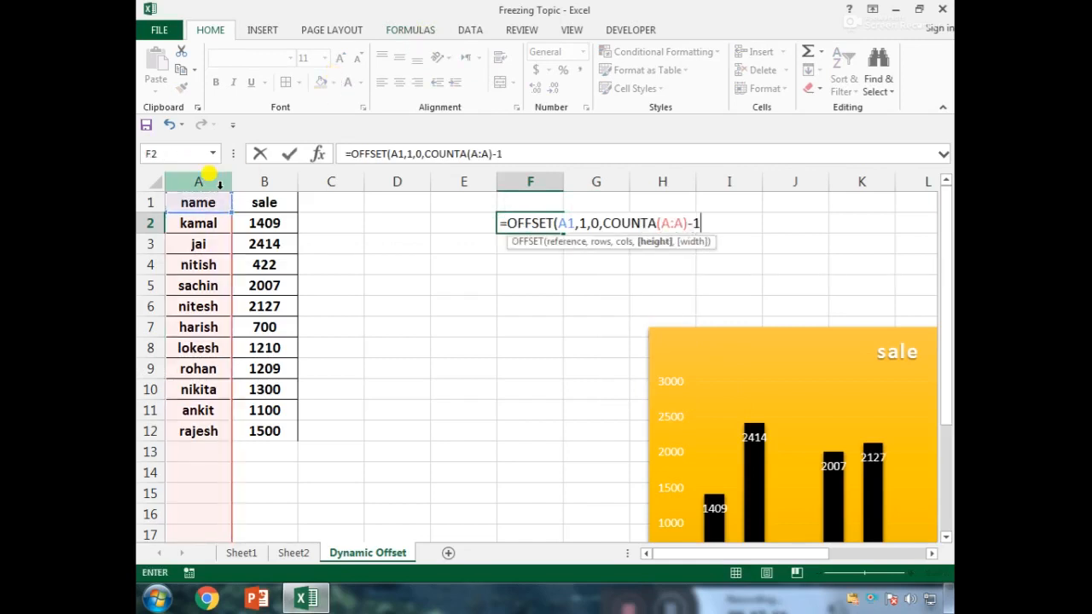
type("1,")
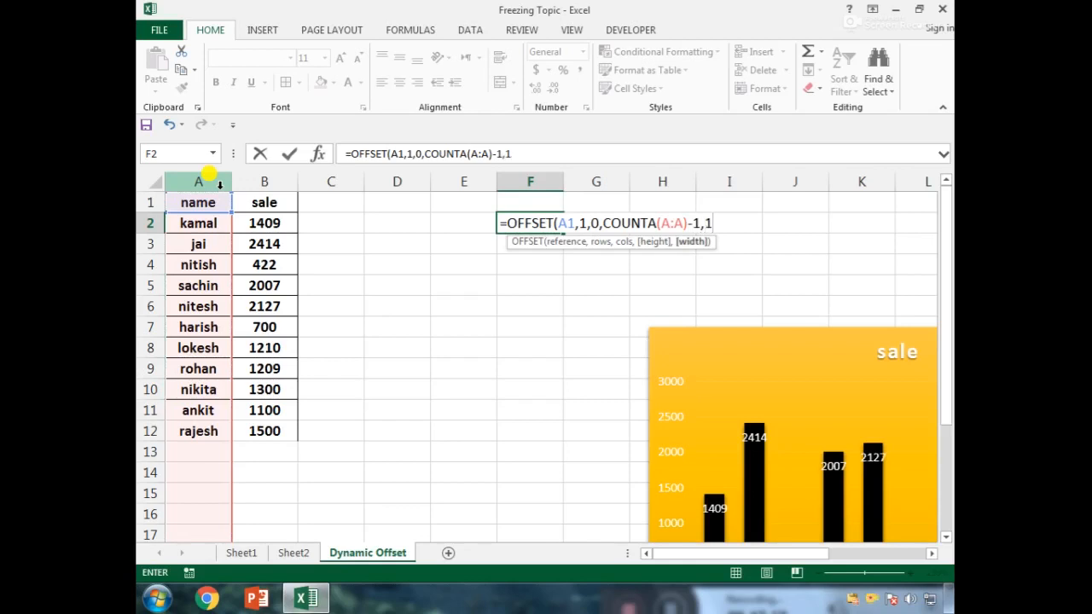
type("1)")
key("Return")
key("Down")
key("Up")
key("Up")
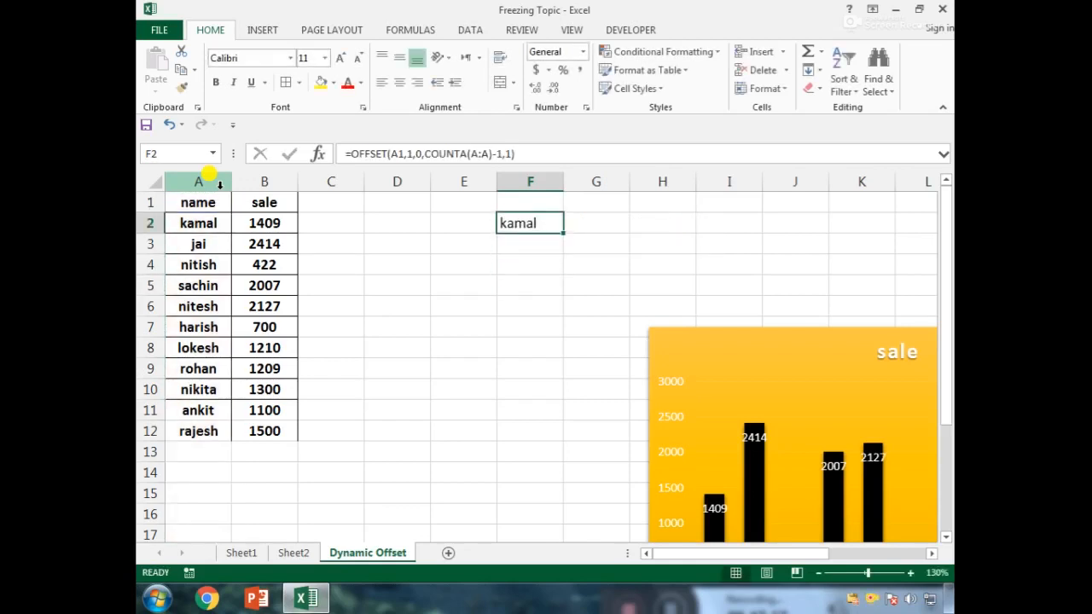
Step: Move the sale chart up and closer to the table, to around cell G2
left_click(643, 333)
scroll(656, 335, "down", 1, "ctrl")
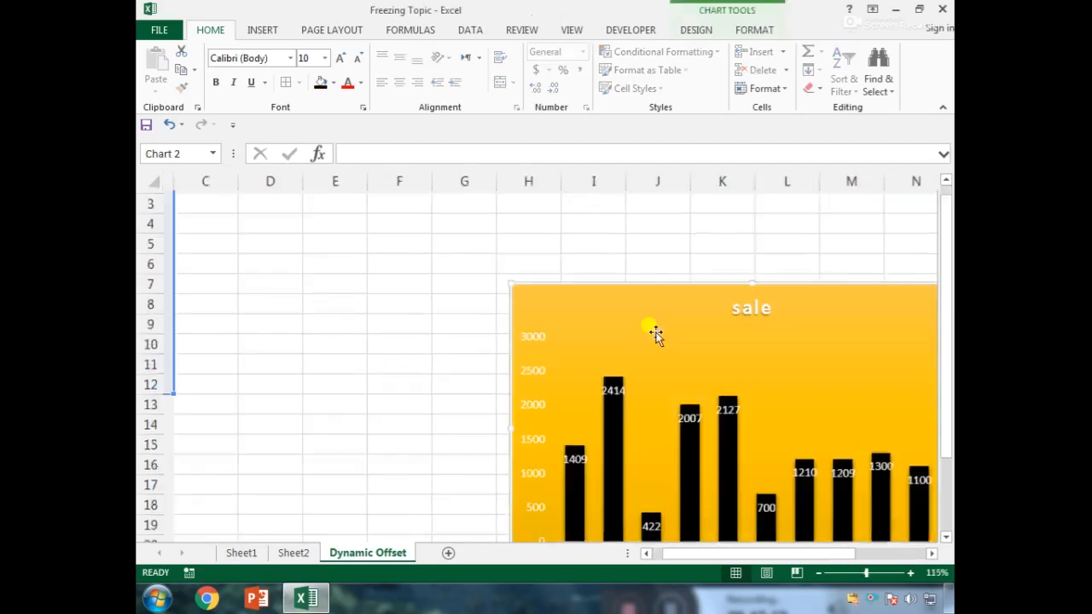
scroll(654, 334, "down", 1, "ctrl")
left_click_drag(635, 312, 534, 220)
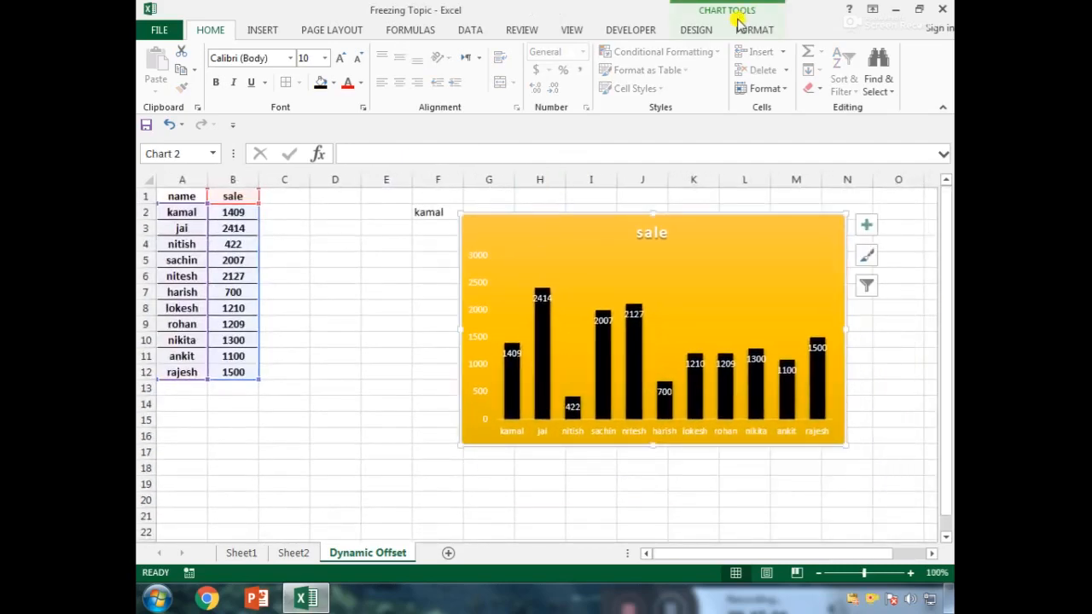
Step: Review the sale chart's data source range and close its settings without changes
left_click(698, 29)
left_click(789, 75)
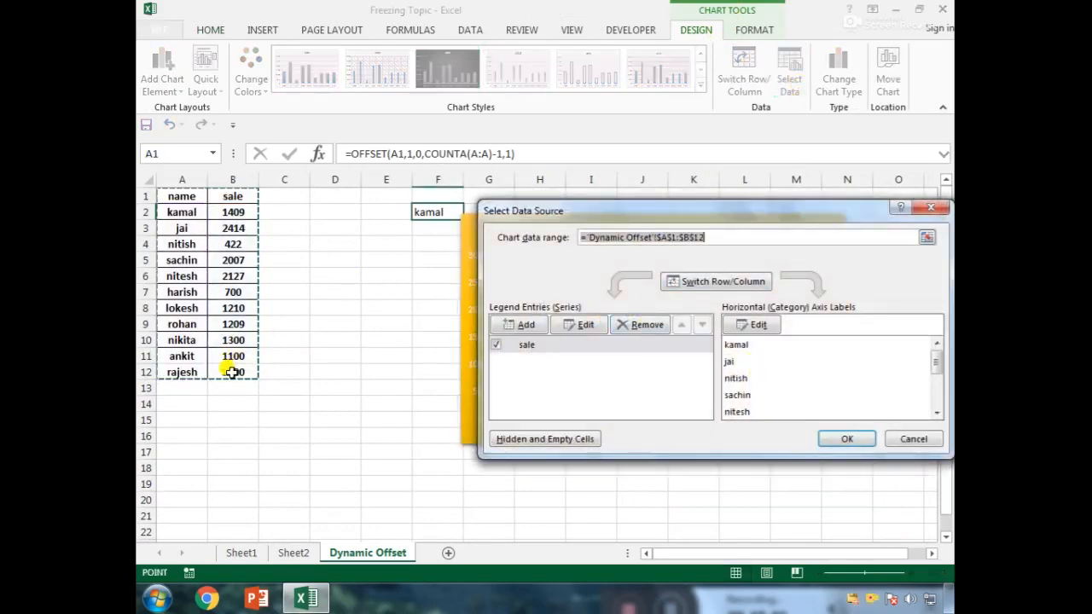
key("Return")
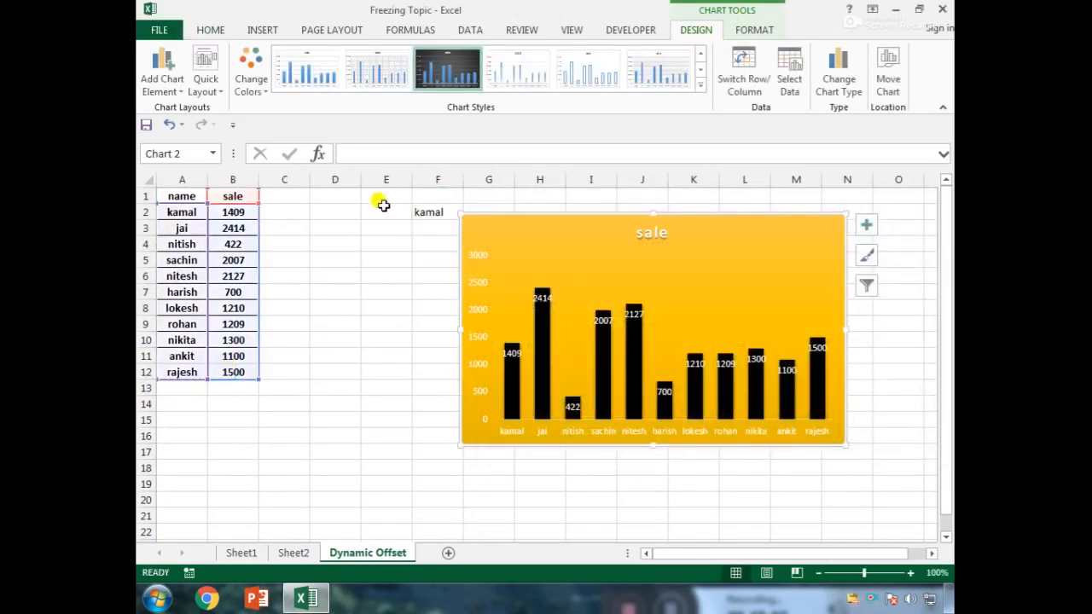
Step: Remove the -1 from the defined name sale so its height argument is COUNTA('Dynamic Offset'!$B:$B), and save the change
left_click(373, 241)
left_click(401, 30)
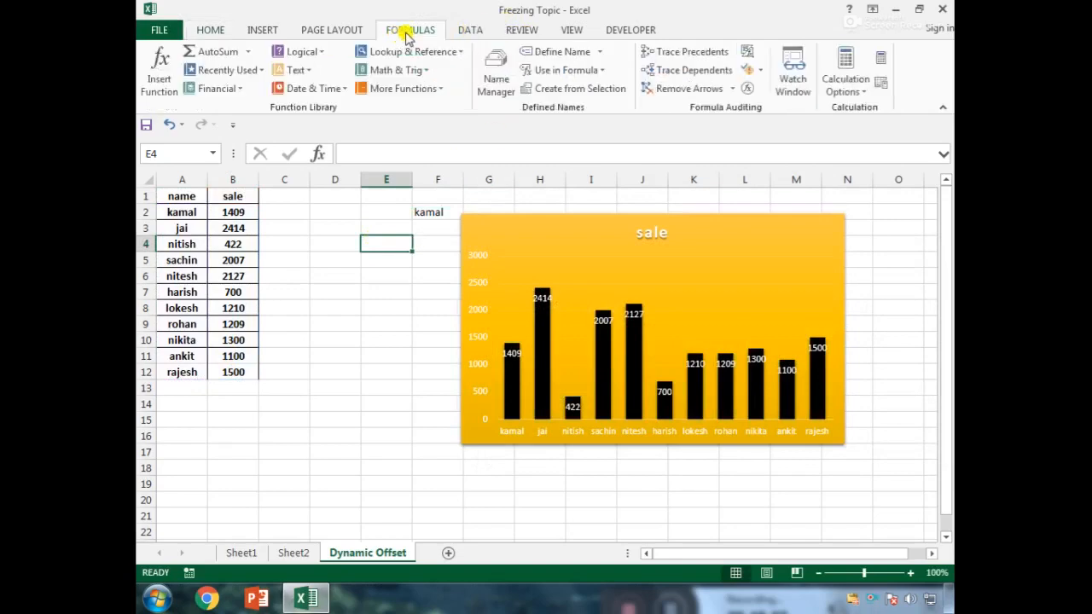
left_click(495, 79)
left_click(594, 218)
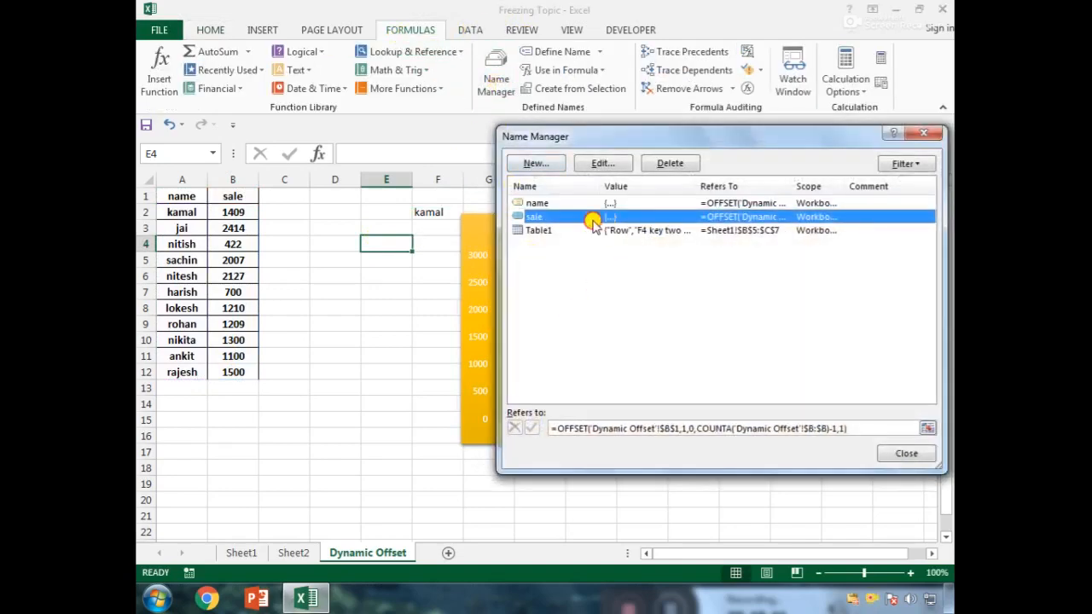
left_click(839, 427)
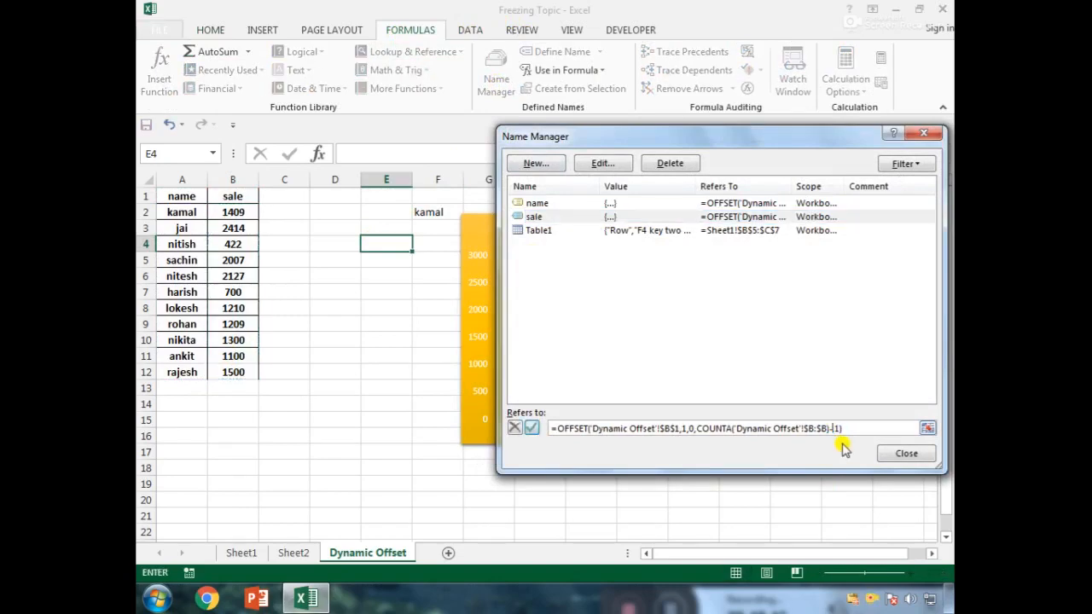
left_click(904, 453)
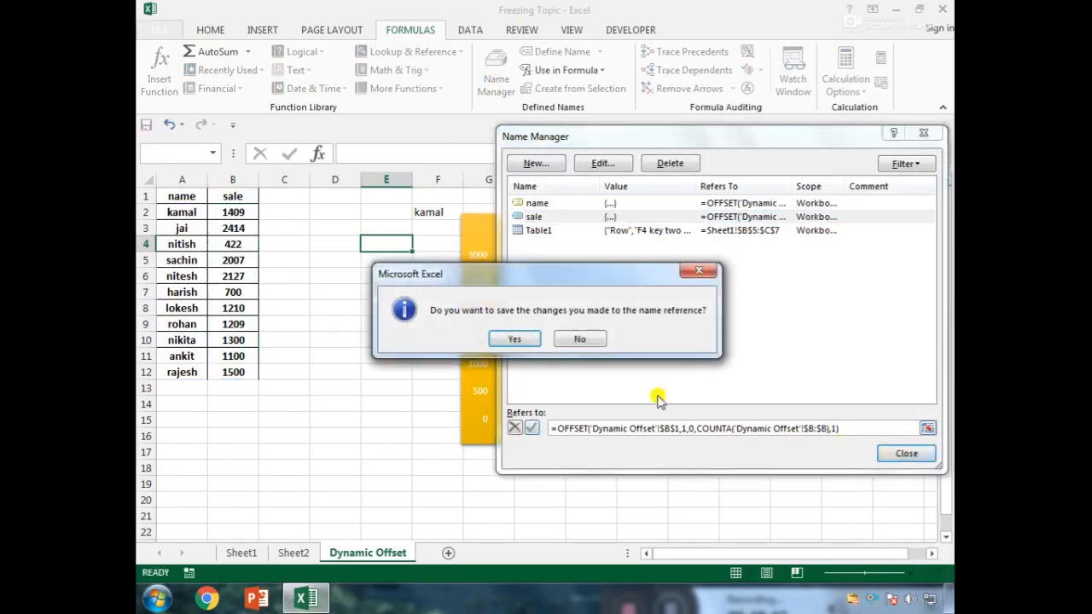
left_click(516, 339)
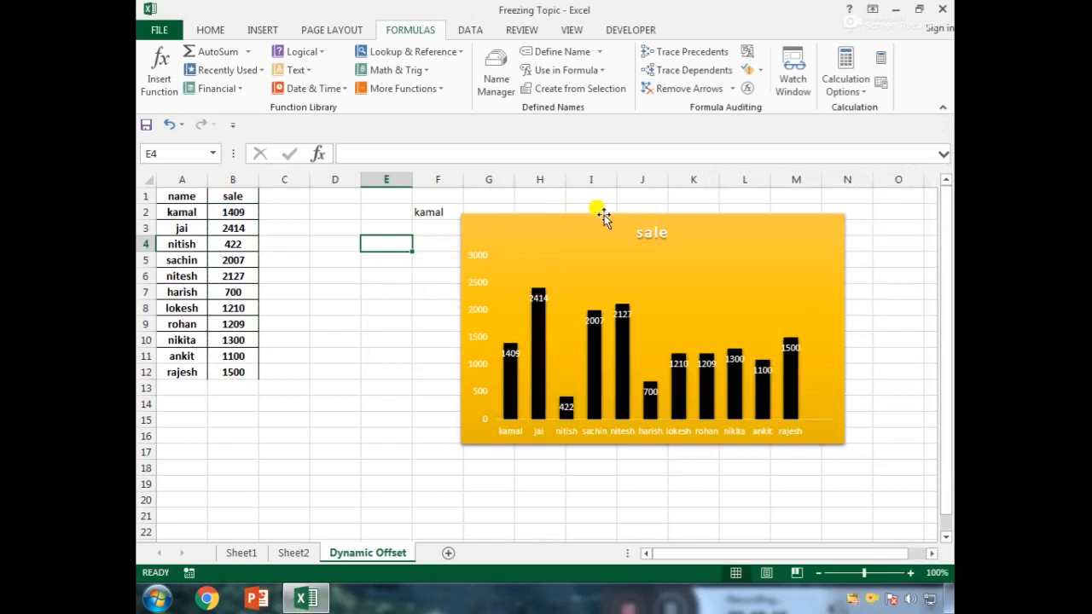
left_click(598, 218)
left_click(612, 194)
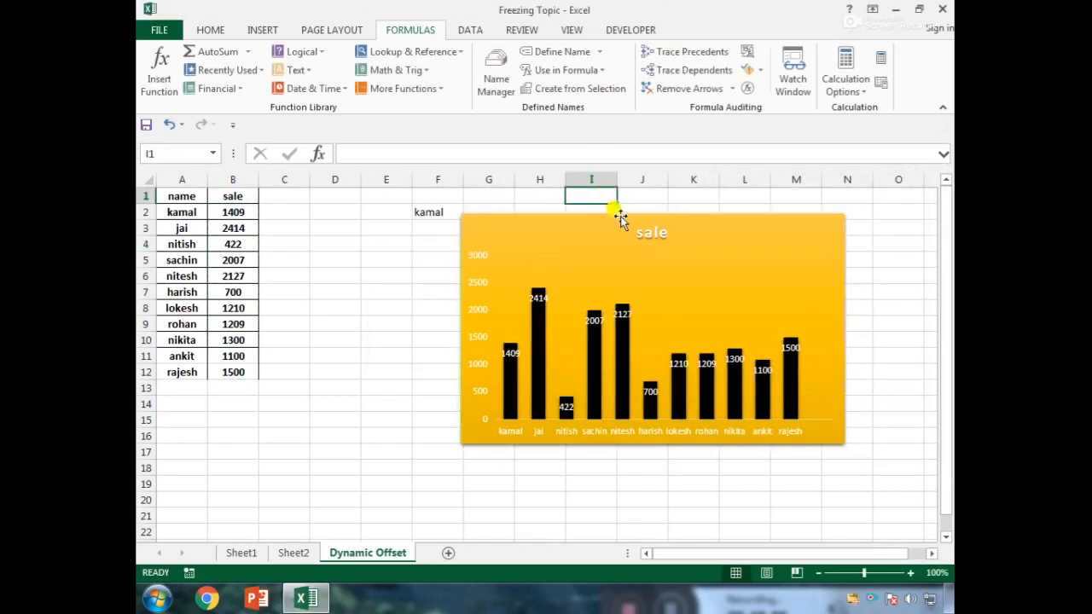
left_click(621, 216)
left_click(519, 31)
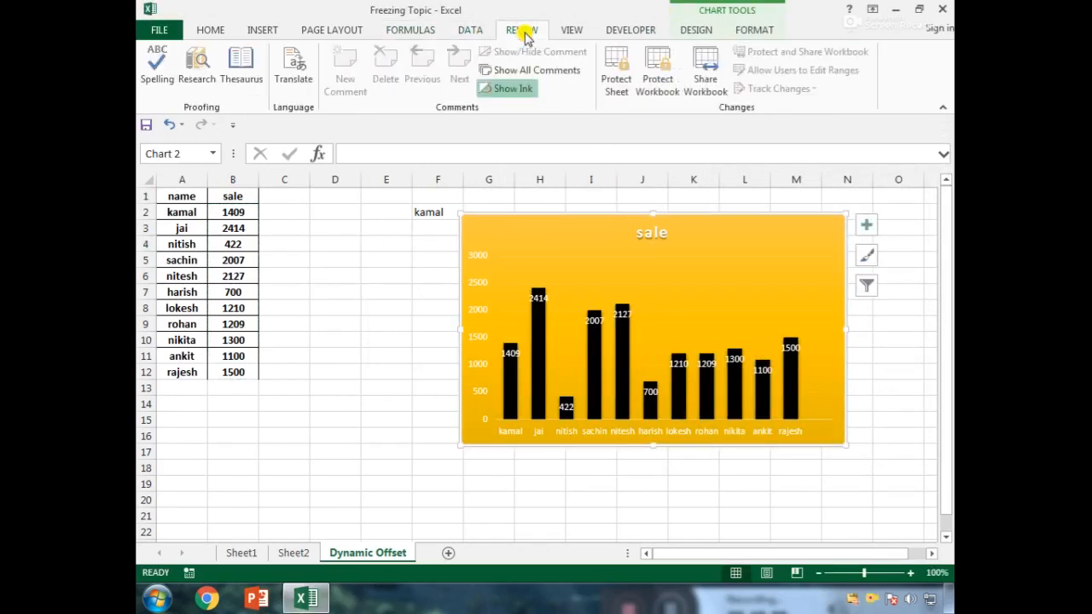
Step: Remove the -1 from the defined name called name so its height argument is COUNTA('Dynamic Offset'!$A:$A), and save the change
left_click(437, 227)
left_click(416, 31)
left_click(496, 75)
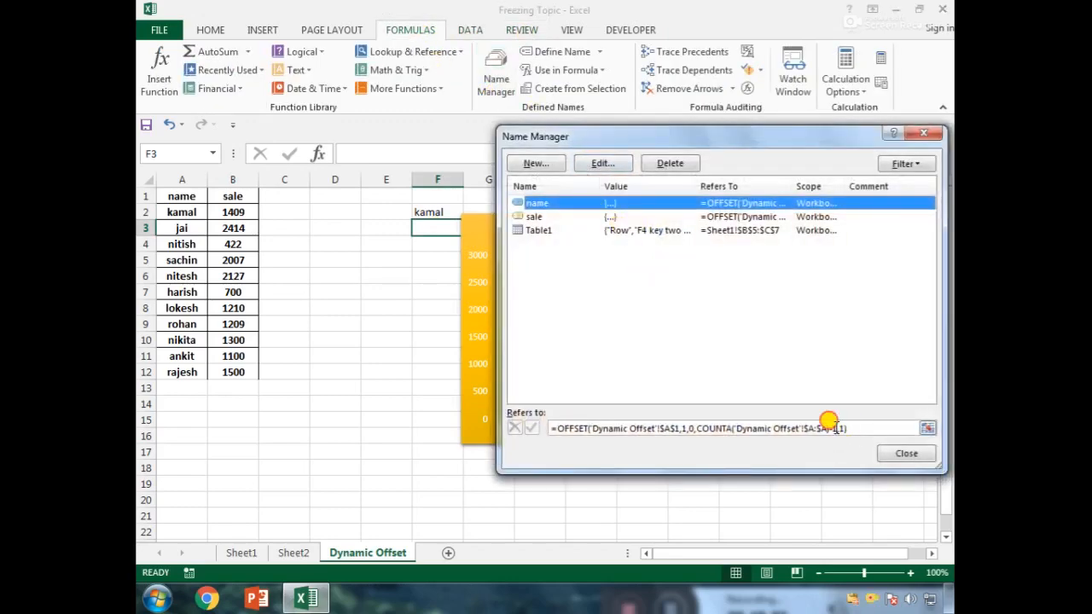
left_click(835, 427)
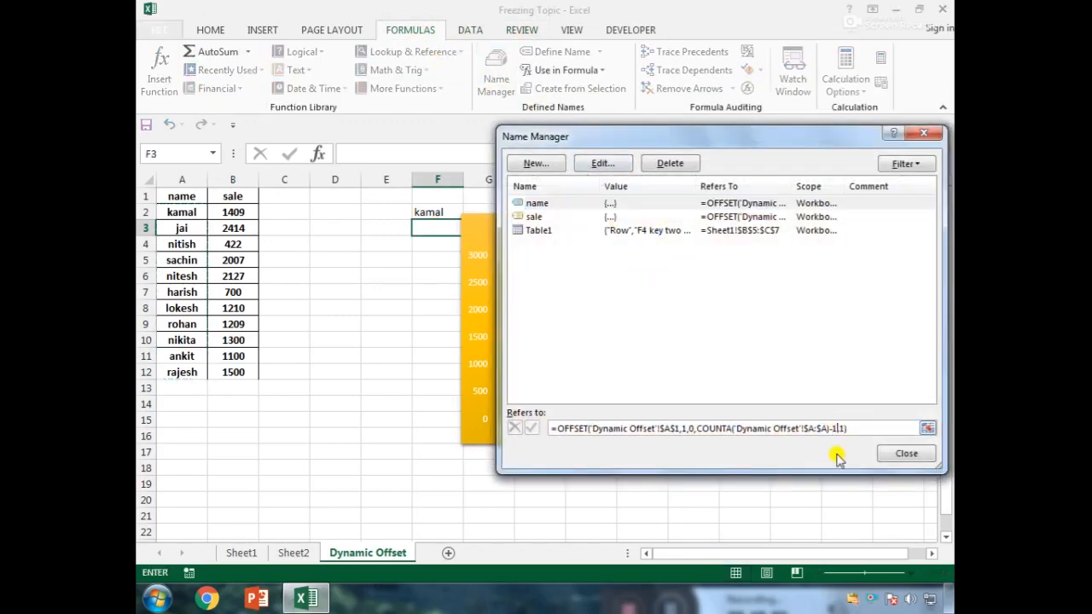
key("Delete")
key("Delete")
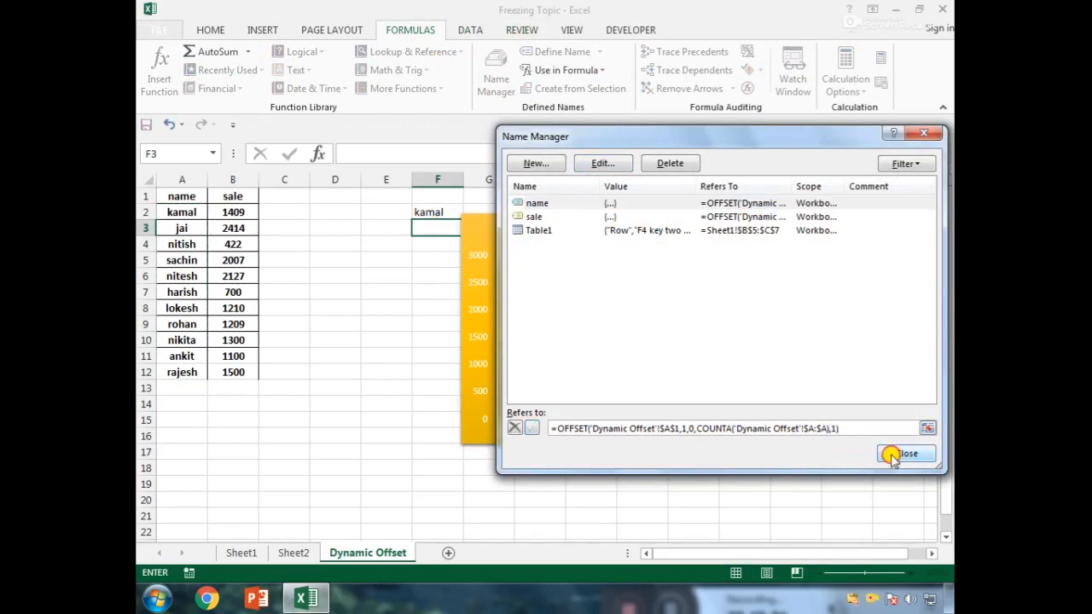
left_click(907, 450)
left_click(510, 340)
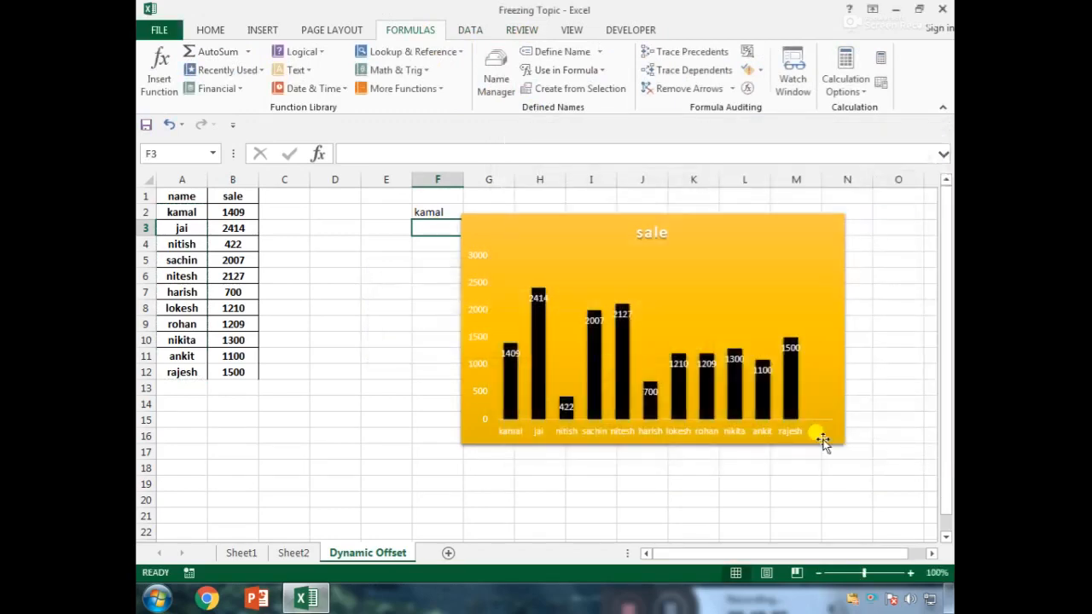
Step: Inspect the chart's highlighted source range and compare it with the name entries in A2:A12
left_click(829, 229)
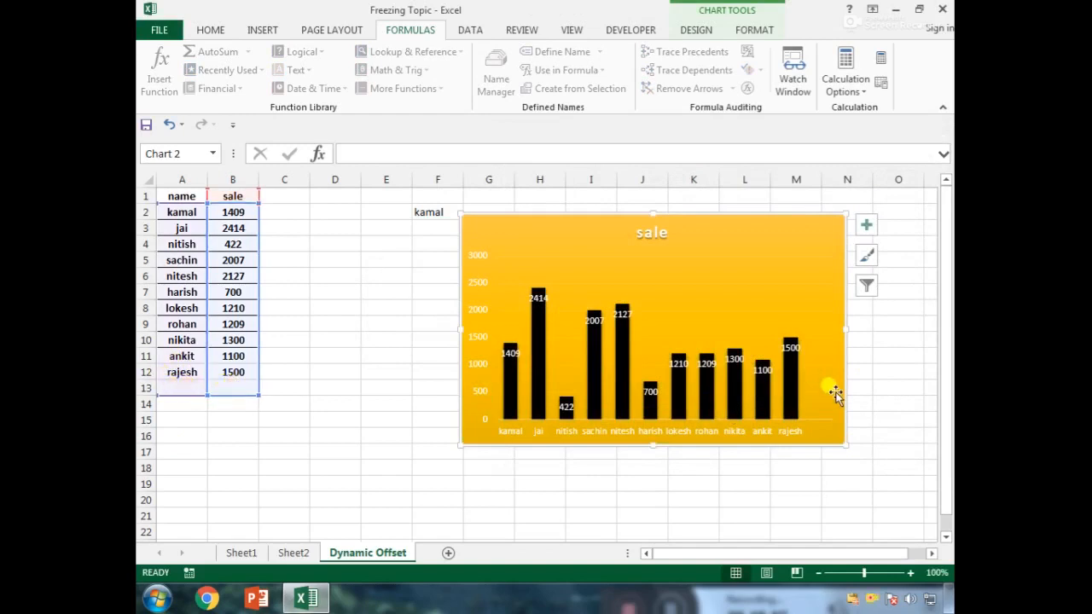
left_click(273, 483)
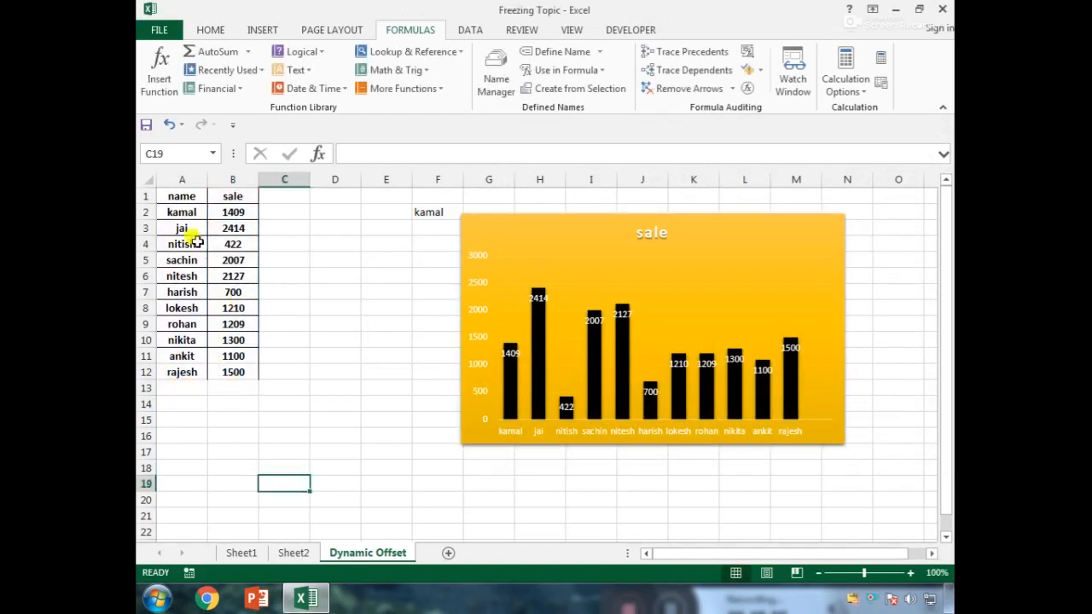
left_click_drag(194, 212, 195, 374)
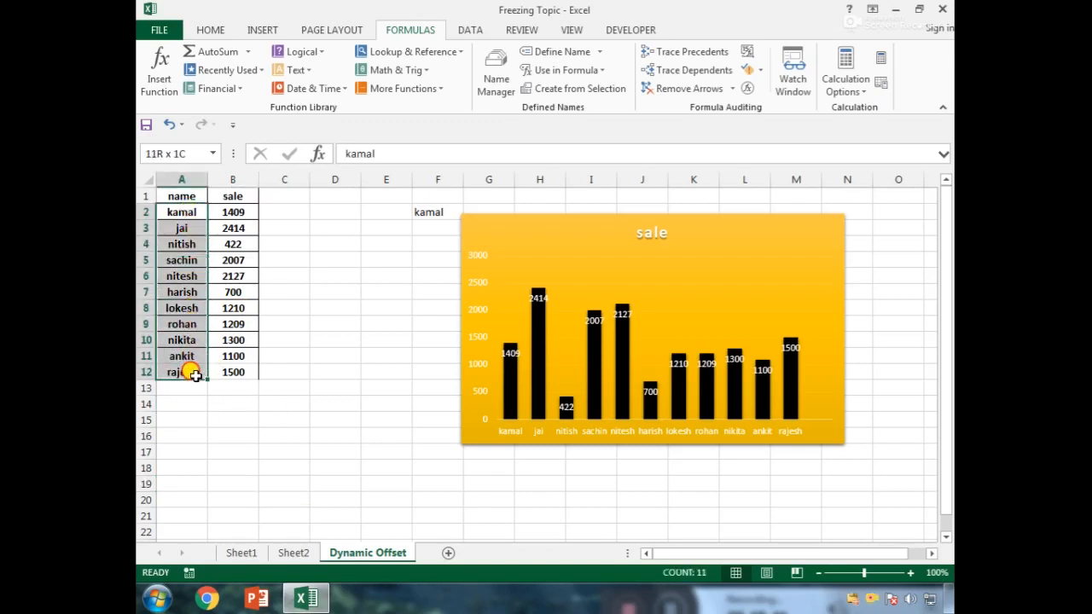
left_click(641, 231)
Step: Examine the whole OFFSET formula in F2, leaving it unedited
left_click(424, 209)
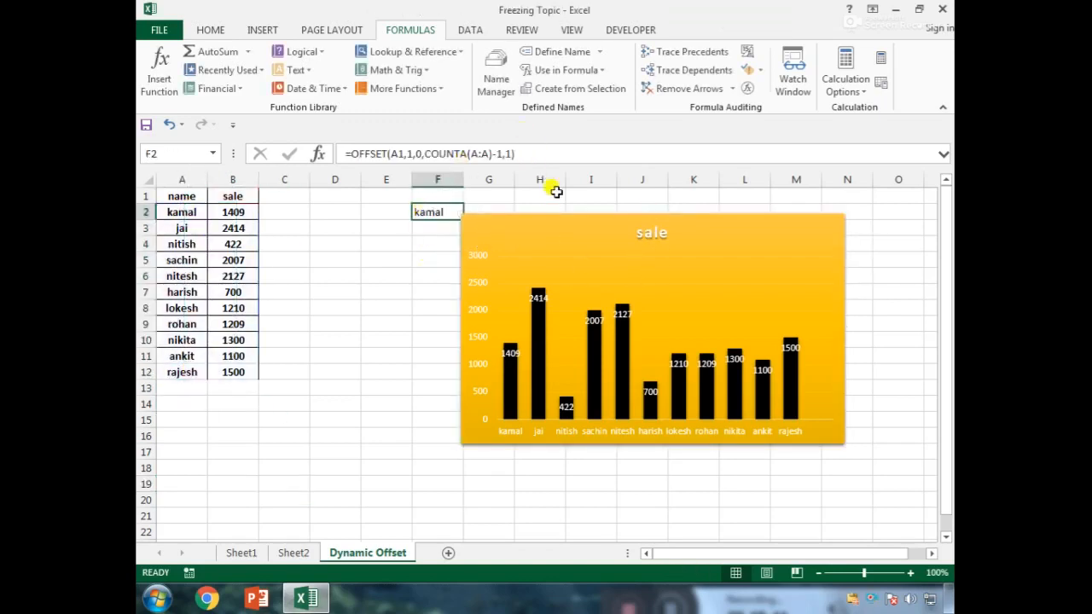
left_click(510, 154)
left_click_drag(510, 154, 301, 155)
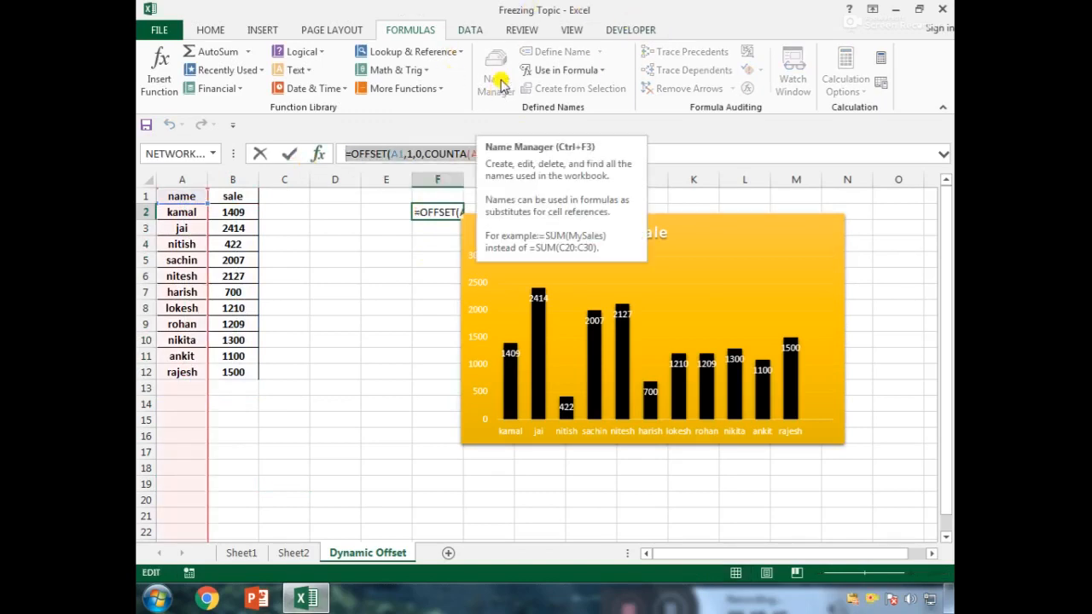
key("Return")
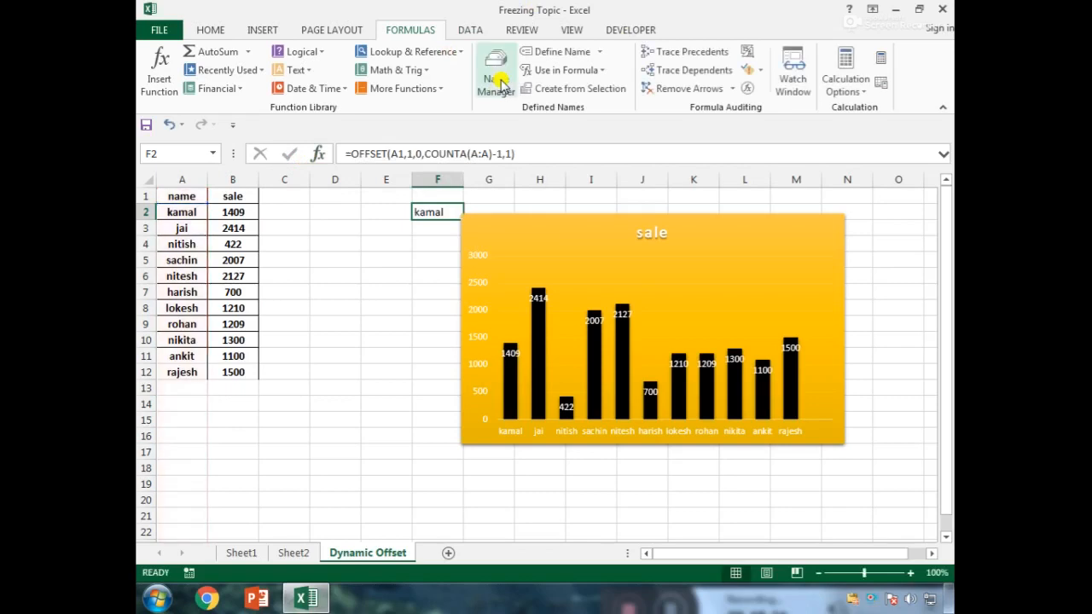
Step: Move the sale chart away from F2, to around cell H3
left_click(437, 291)
left_click_drag(497, 213, 564, 227)
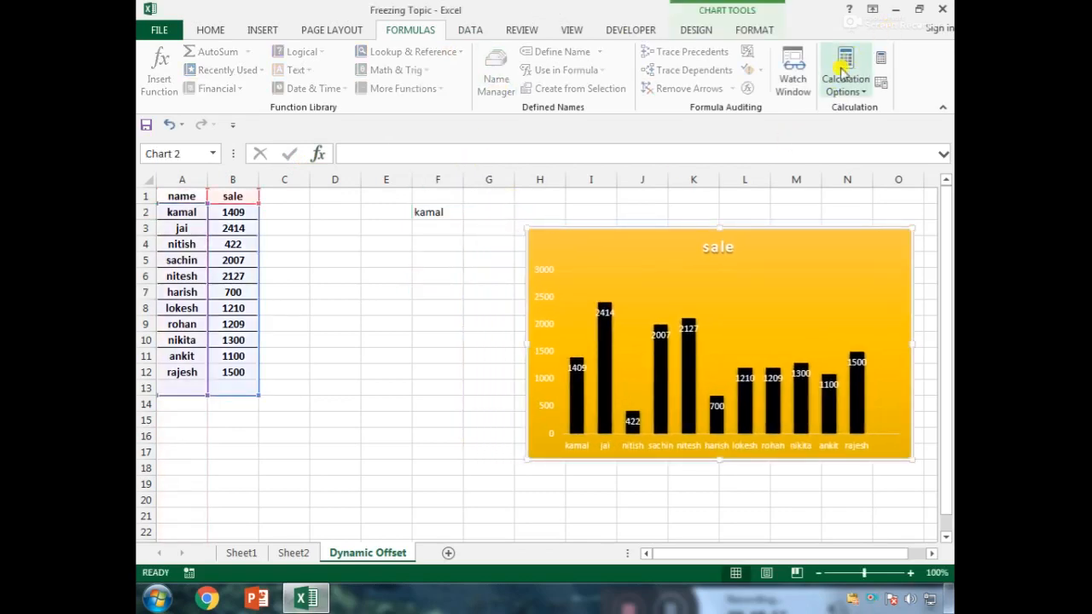
Step: Close the Freezing Topic.xlsx workbook without saving its changes
left_click(445, 261)
left_click(942, 9)
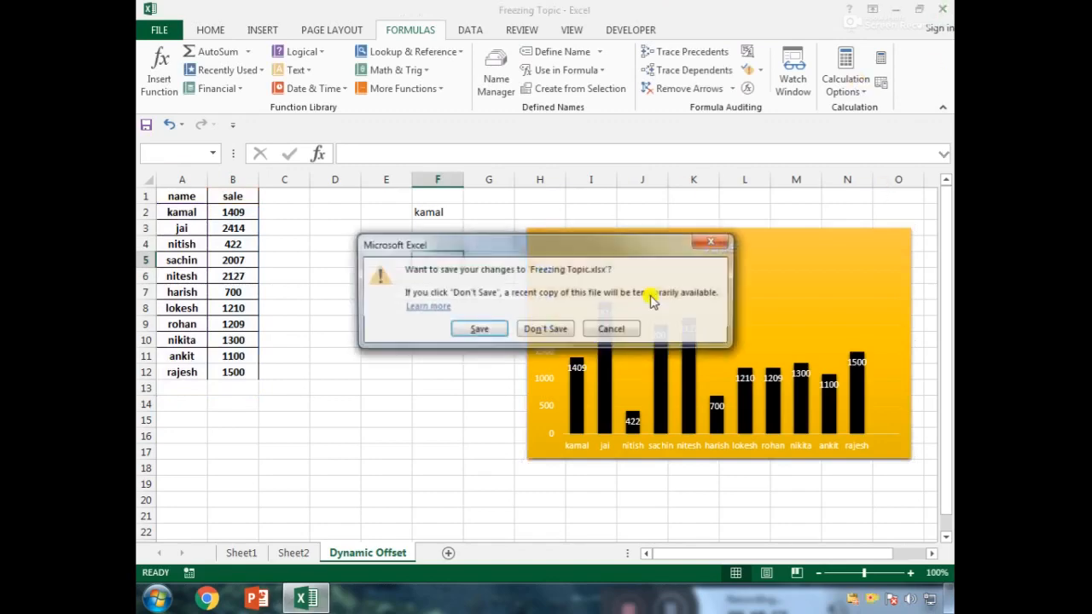
left_click(556, 327)
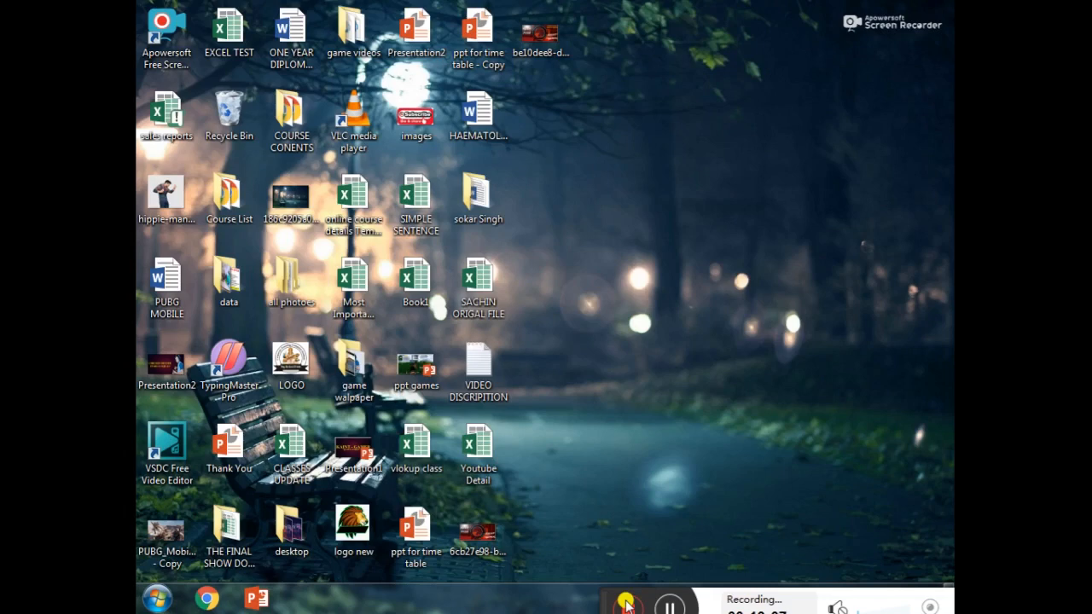
left_click_drag(609, 597, 586, 501)
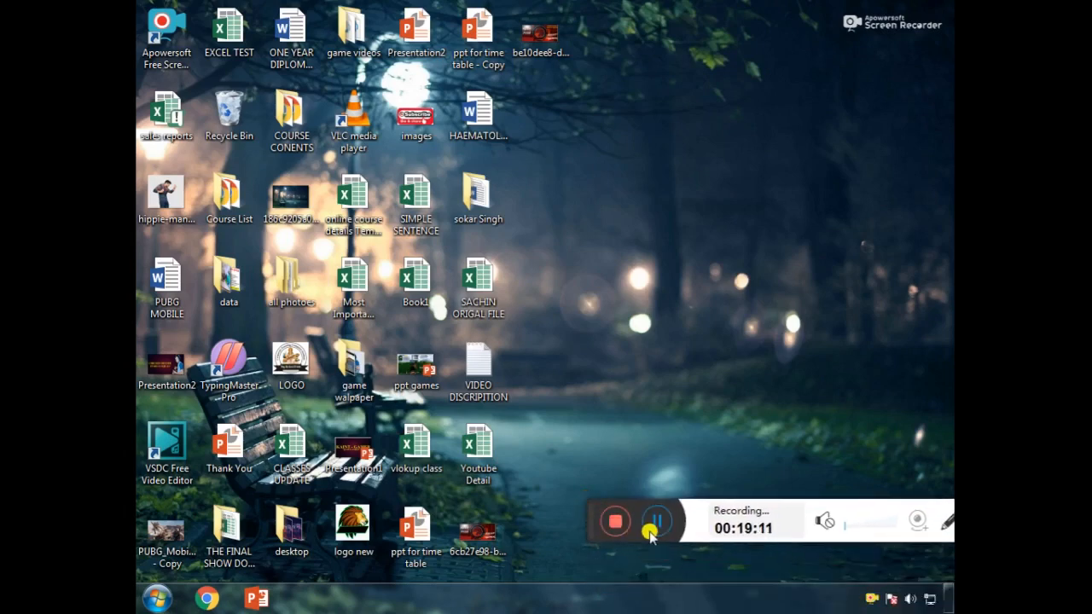